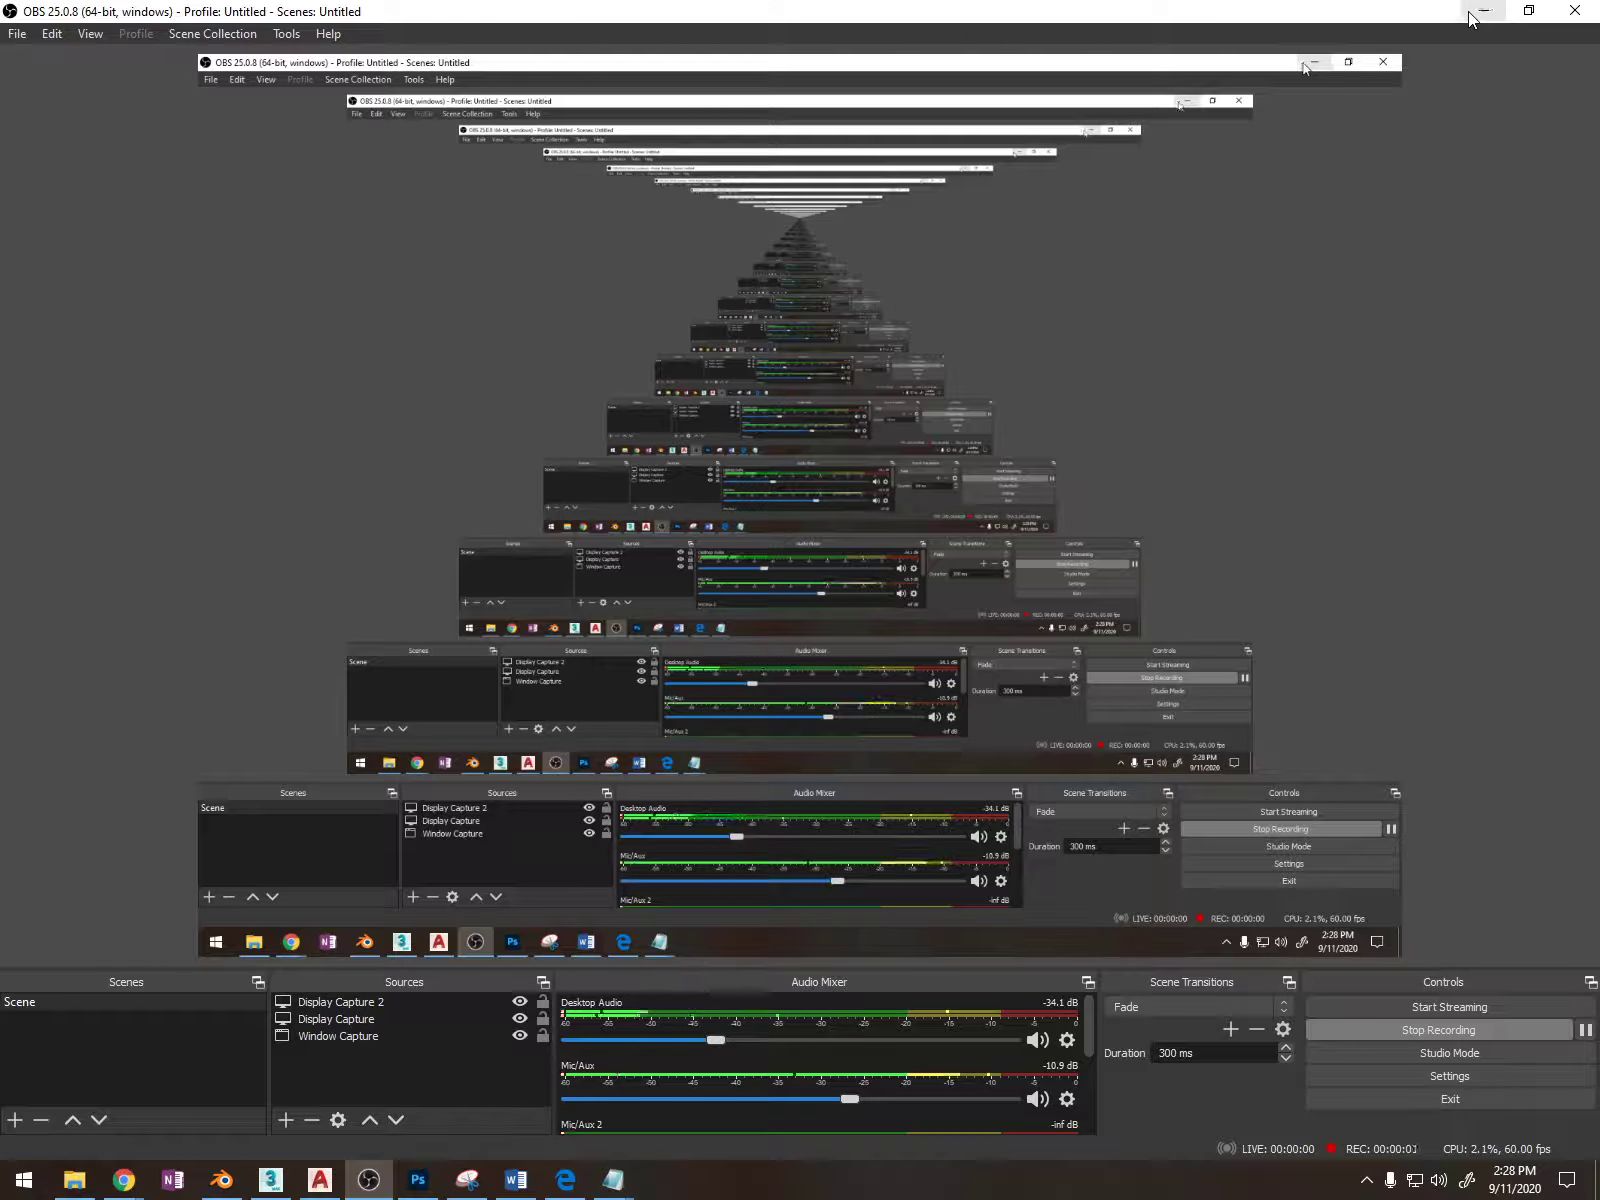
Switch to 3ds Max, select the green table and hide all unselected objects.
{"action": "left_click", "coordinate": [1472, 18]}
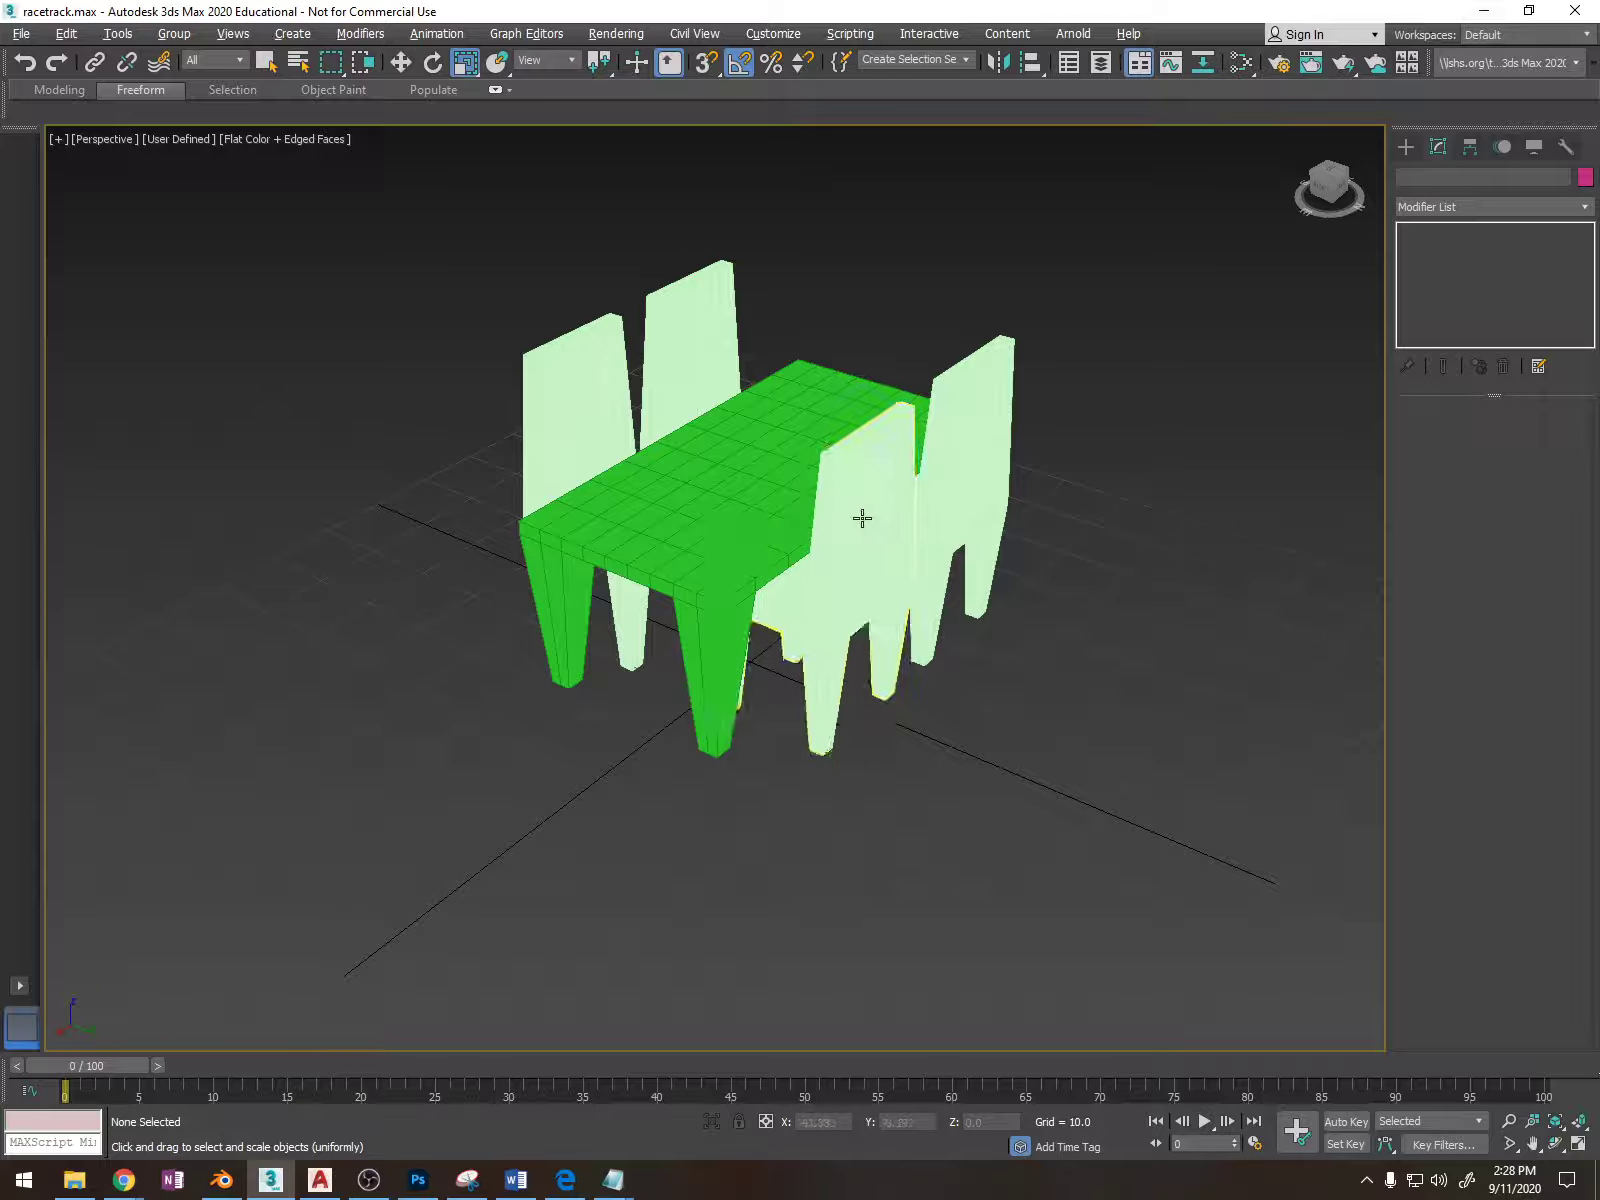
{"action": "middle_click_drag", "start_coordinate": [862, 518], "coordinate": [532, 502], "text": "alt"}
{"action": "left_click", "coordinate": [824, 480]}
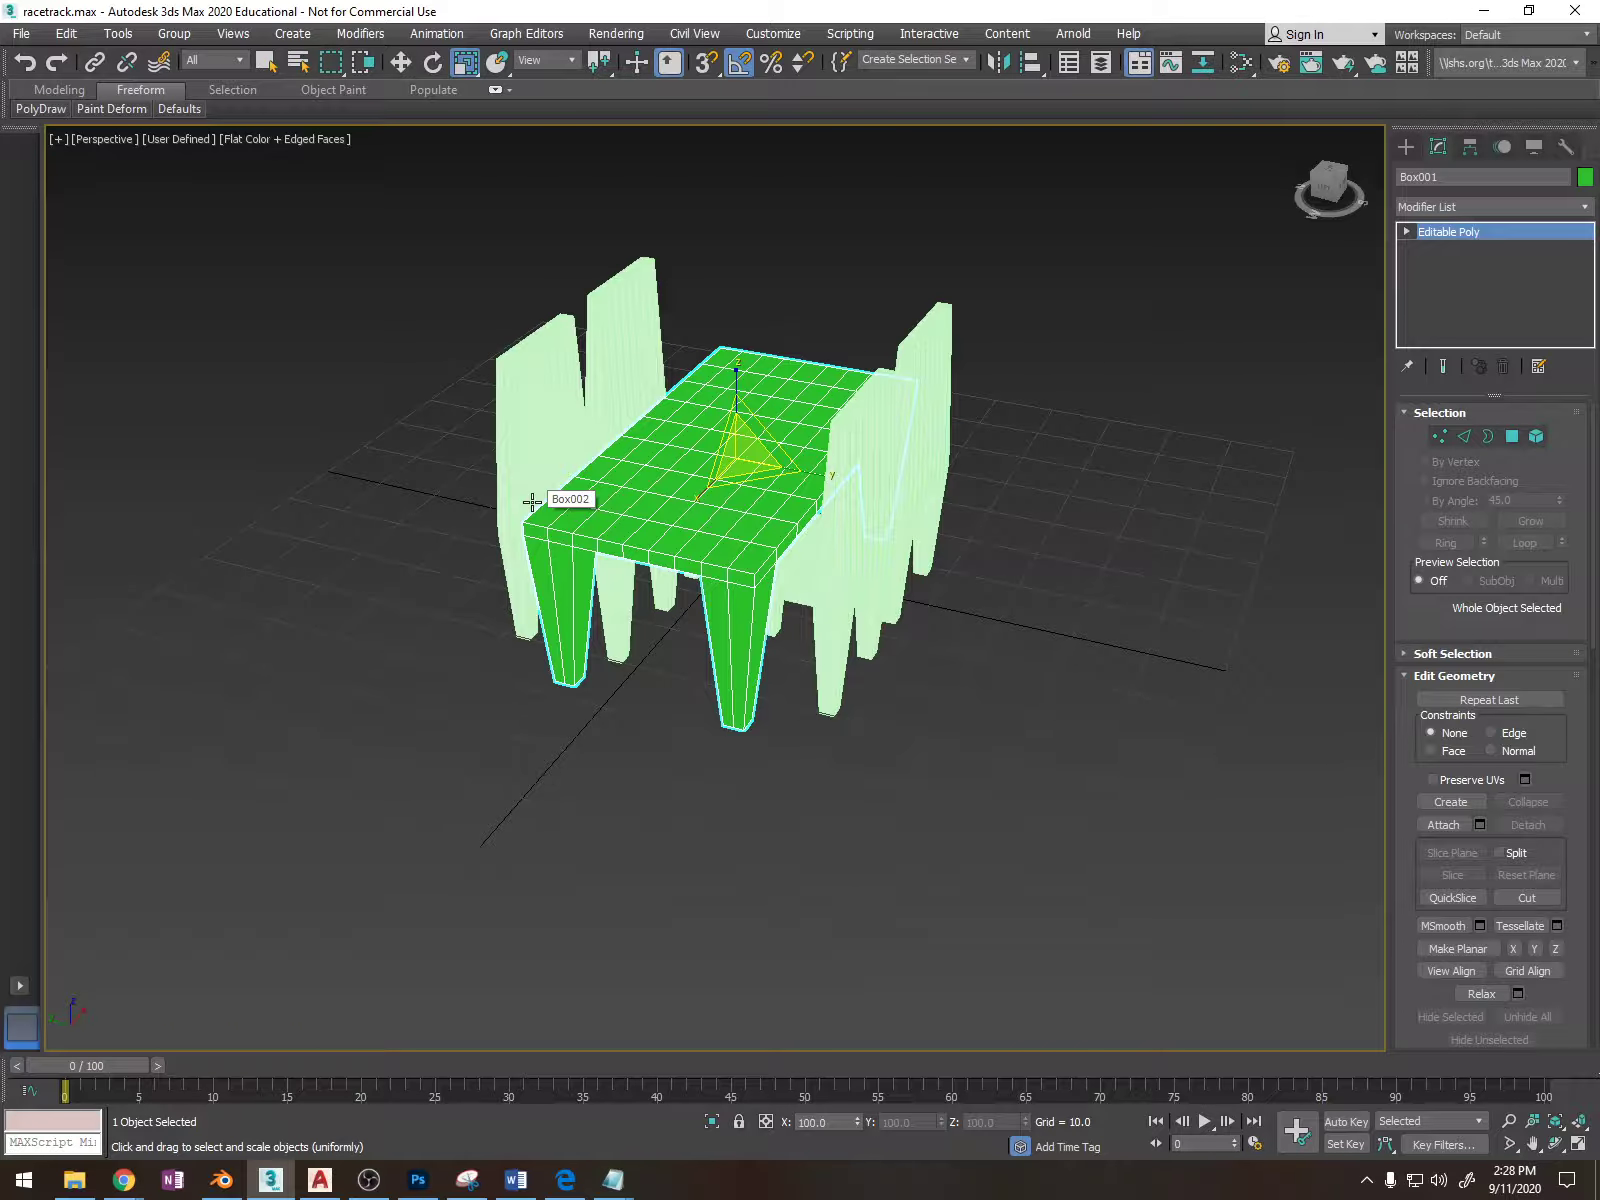
{"action": "scroll", "coordinate": [585, 498], "scroll_direction": "up", "scroll_amount": 3}
{"action": "middle_click_drag", "start_coordinate": [891, 476], "coordinate": [797, 412], "text": "alt"}
{"action": "left_click", "coordinate": [1079, 464]}
{"action": "left_click", "coordinate": [741, 406]}
{"action": "right_click", "coordinate": [797, 412]}
{"action": "mouse_move", "coordinate": [853, 632]}
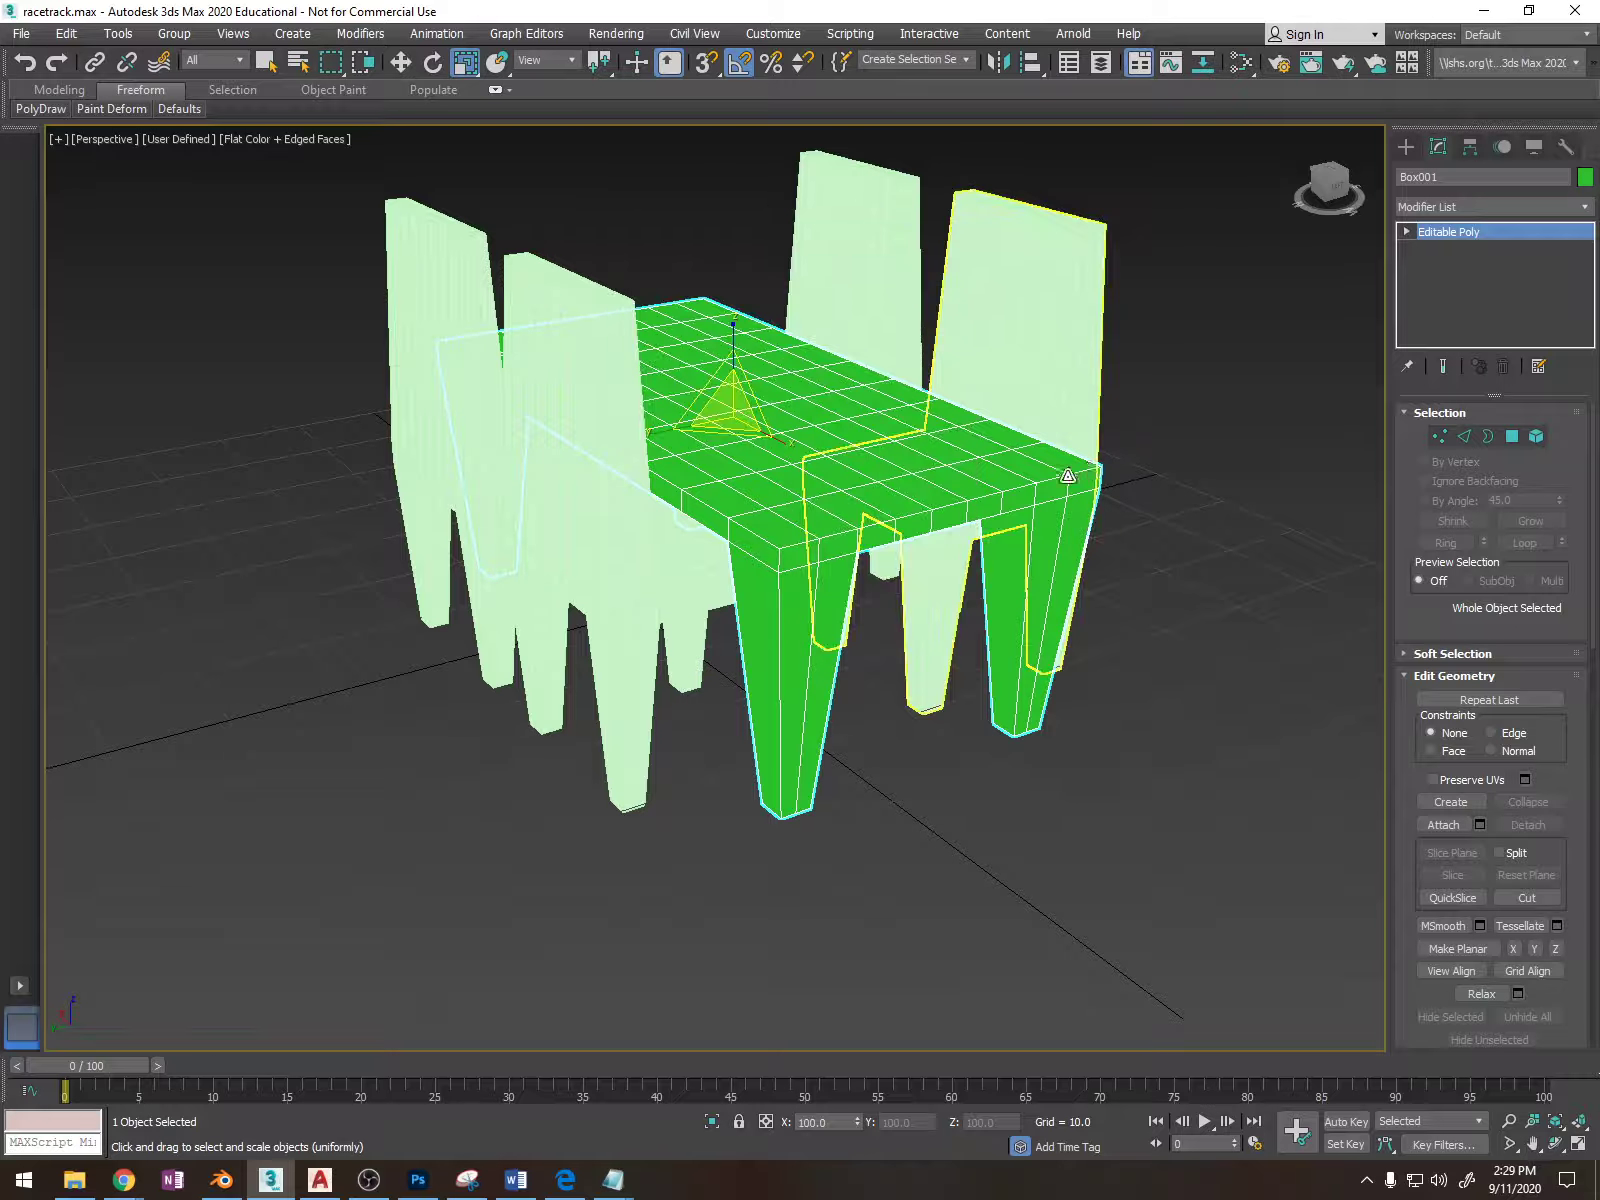
{"action": "middle_click_drag", "start_coordinate": [1068, 476], "coordinate": [732, 293], "text": "alt"}
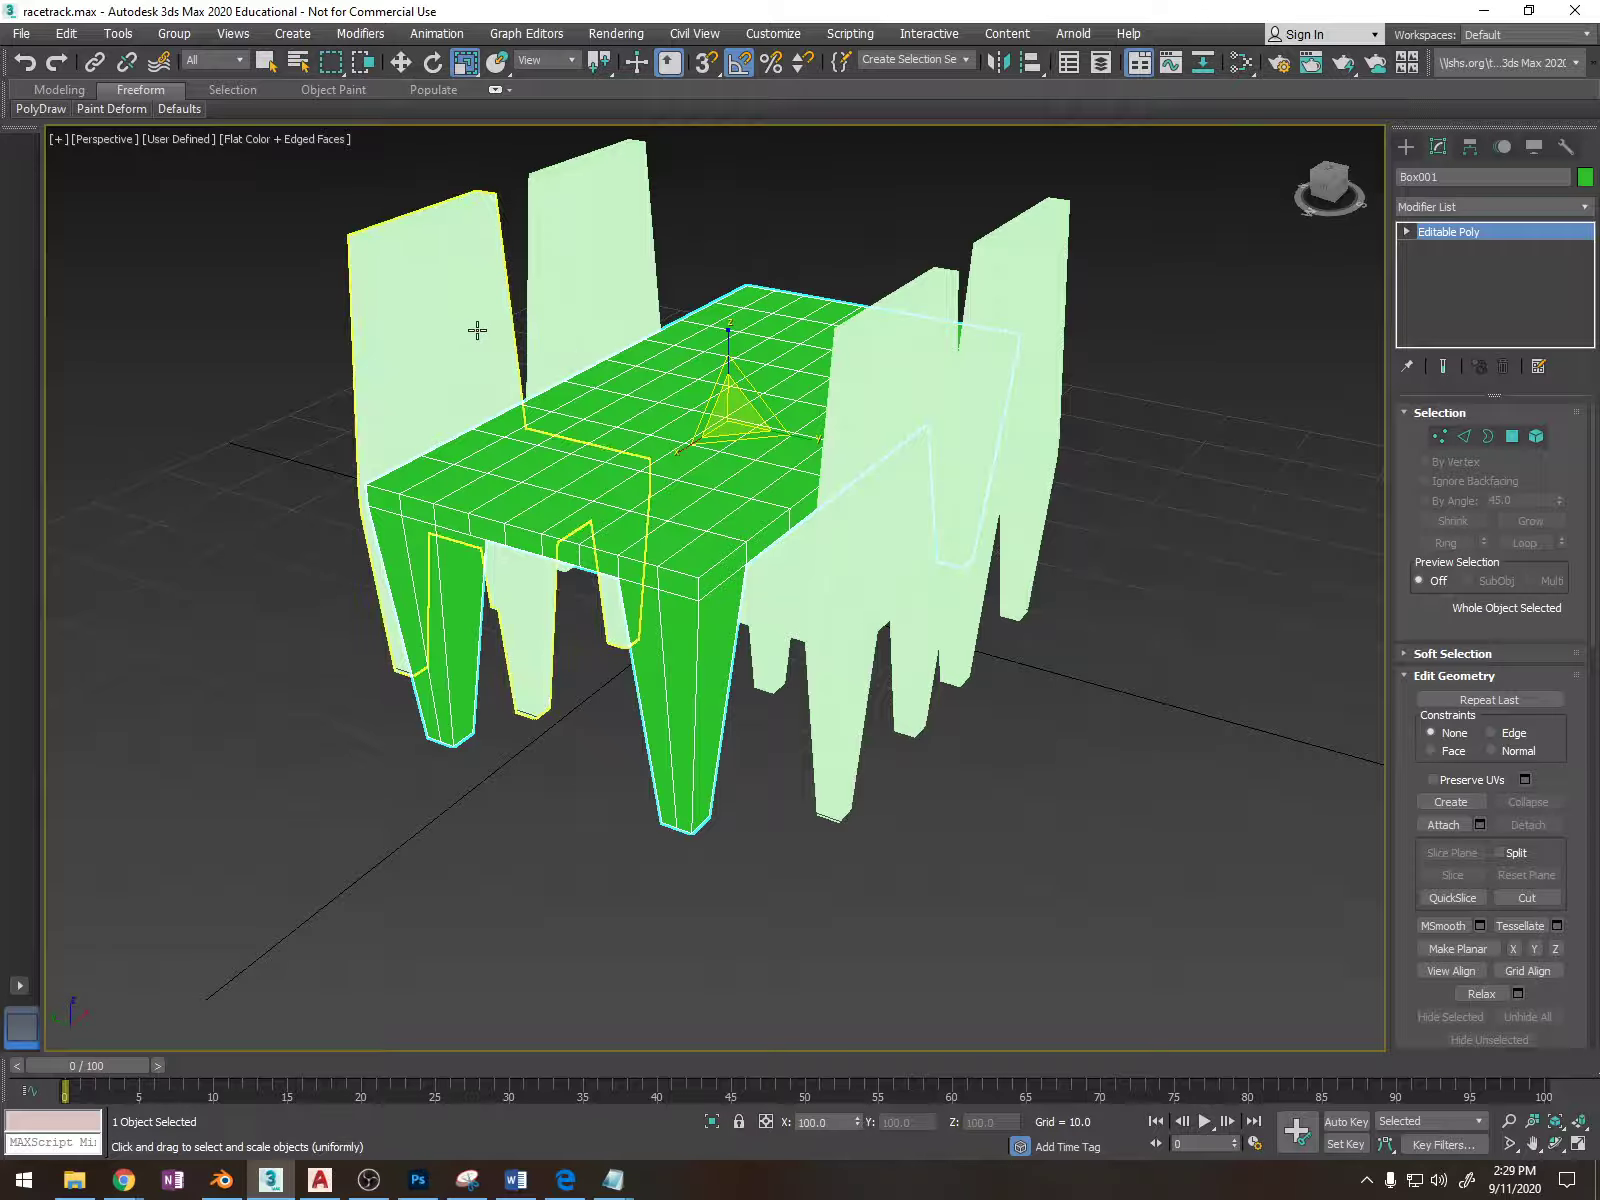
{"action": "left_click", "coordinate": [925, 429]}
{"action": "left_click", "coordinate": [692, 417]}
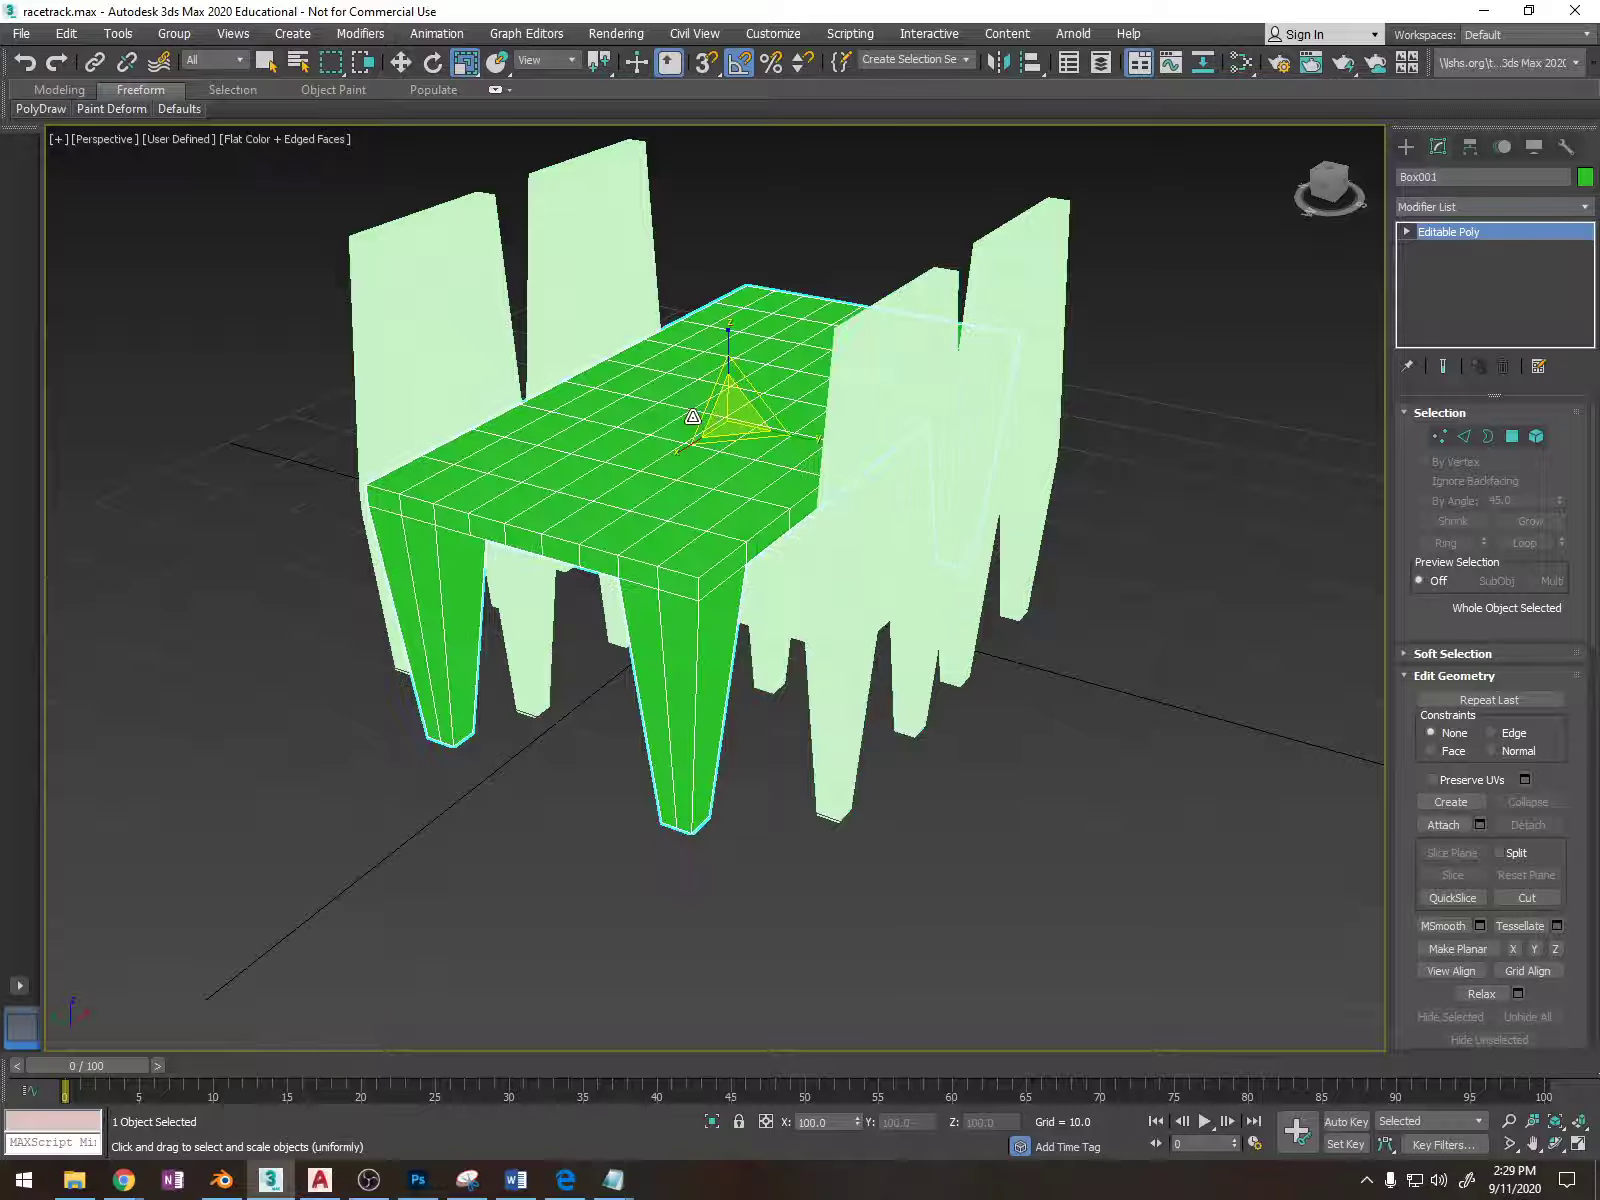
{"action": "right_click", "coordinate": [688, 412]}
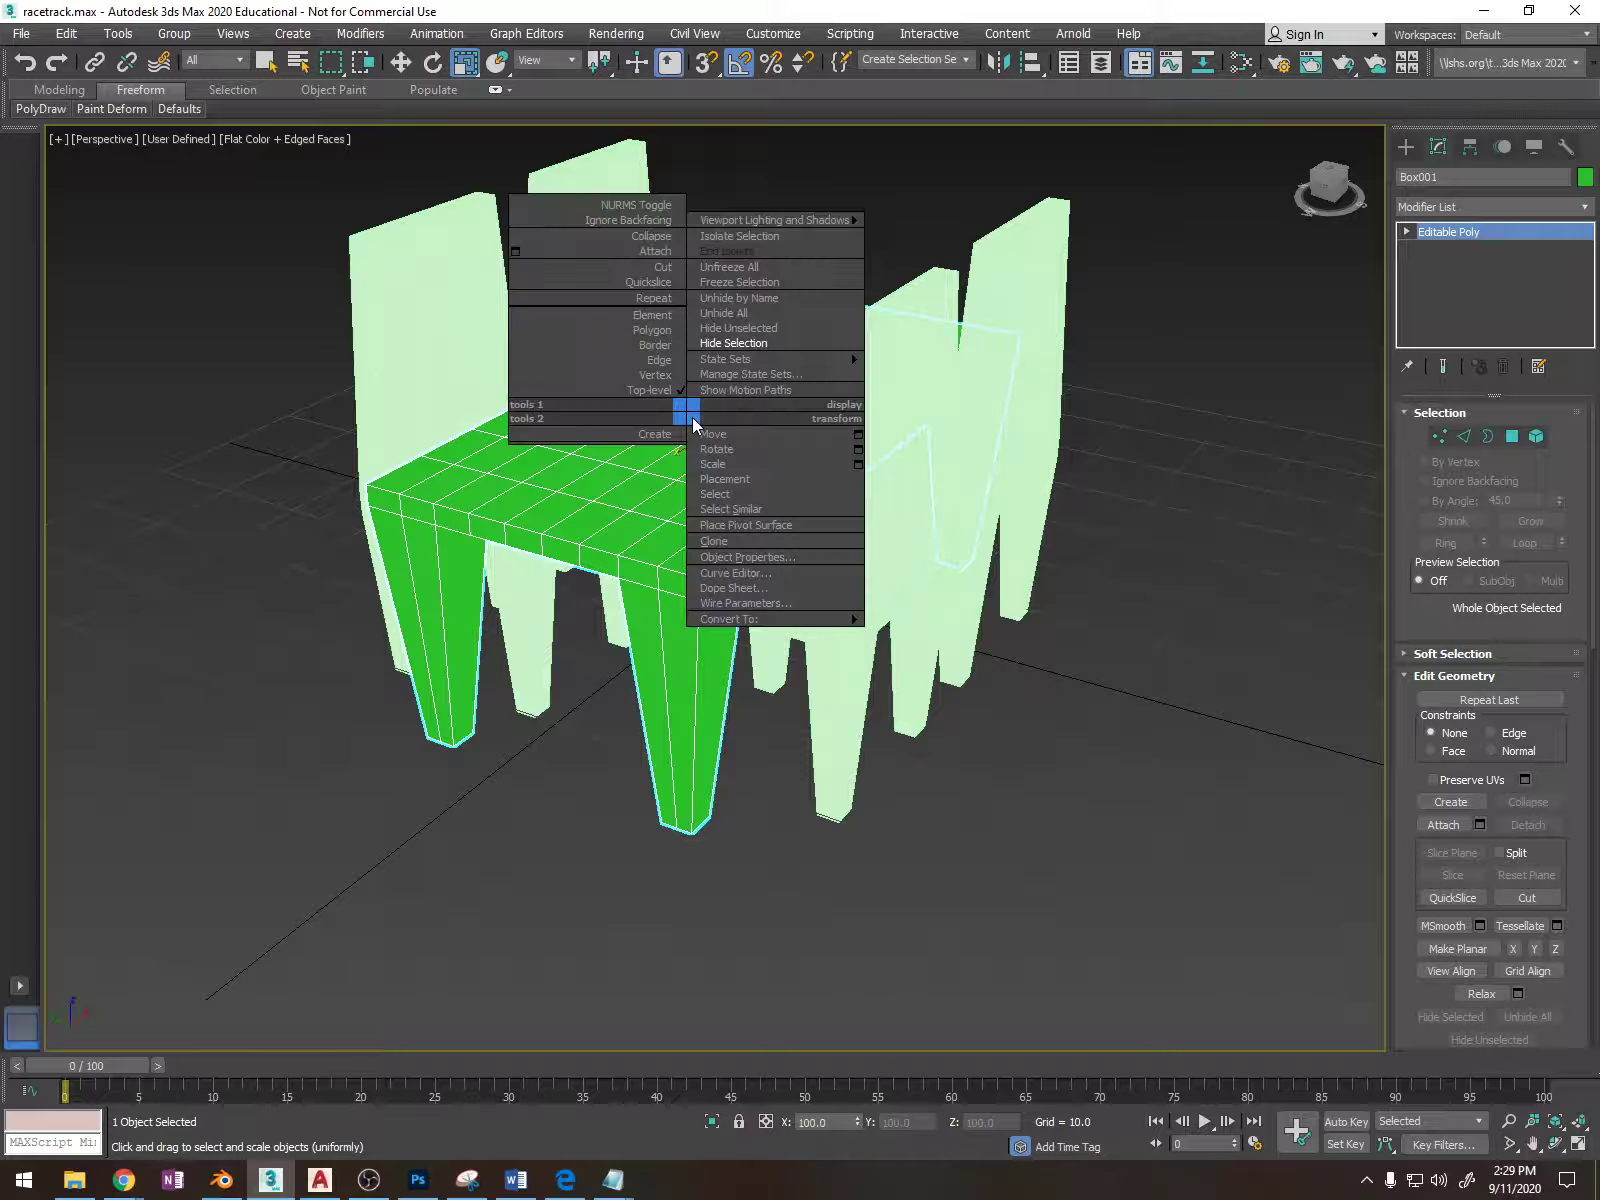
{"action": "left_click", "coordinate": [737, 328]}
Select the whole ring of side polygons around the tabletop's edge.
{"action": "middle_click_drag", "start_coordinate": [737, 328], "coordinate": [835, 455], "text": "alt"}
{"action": "left_click", "coordinate": [1512, 437]}
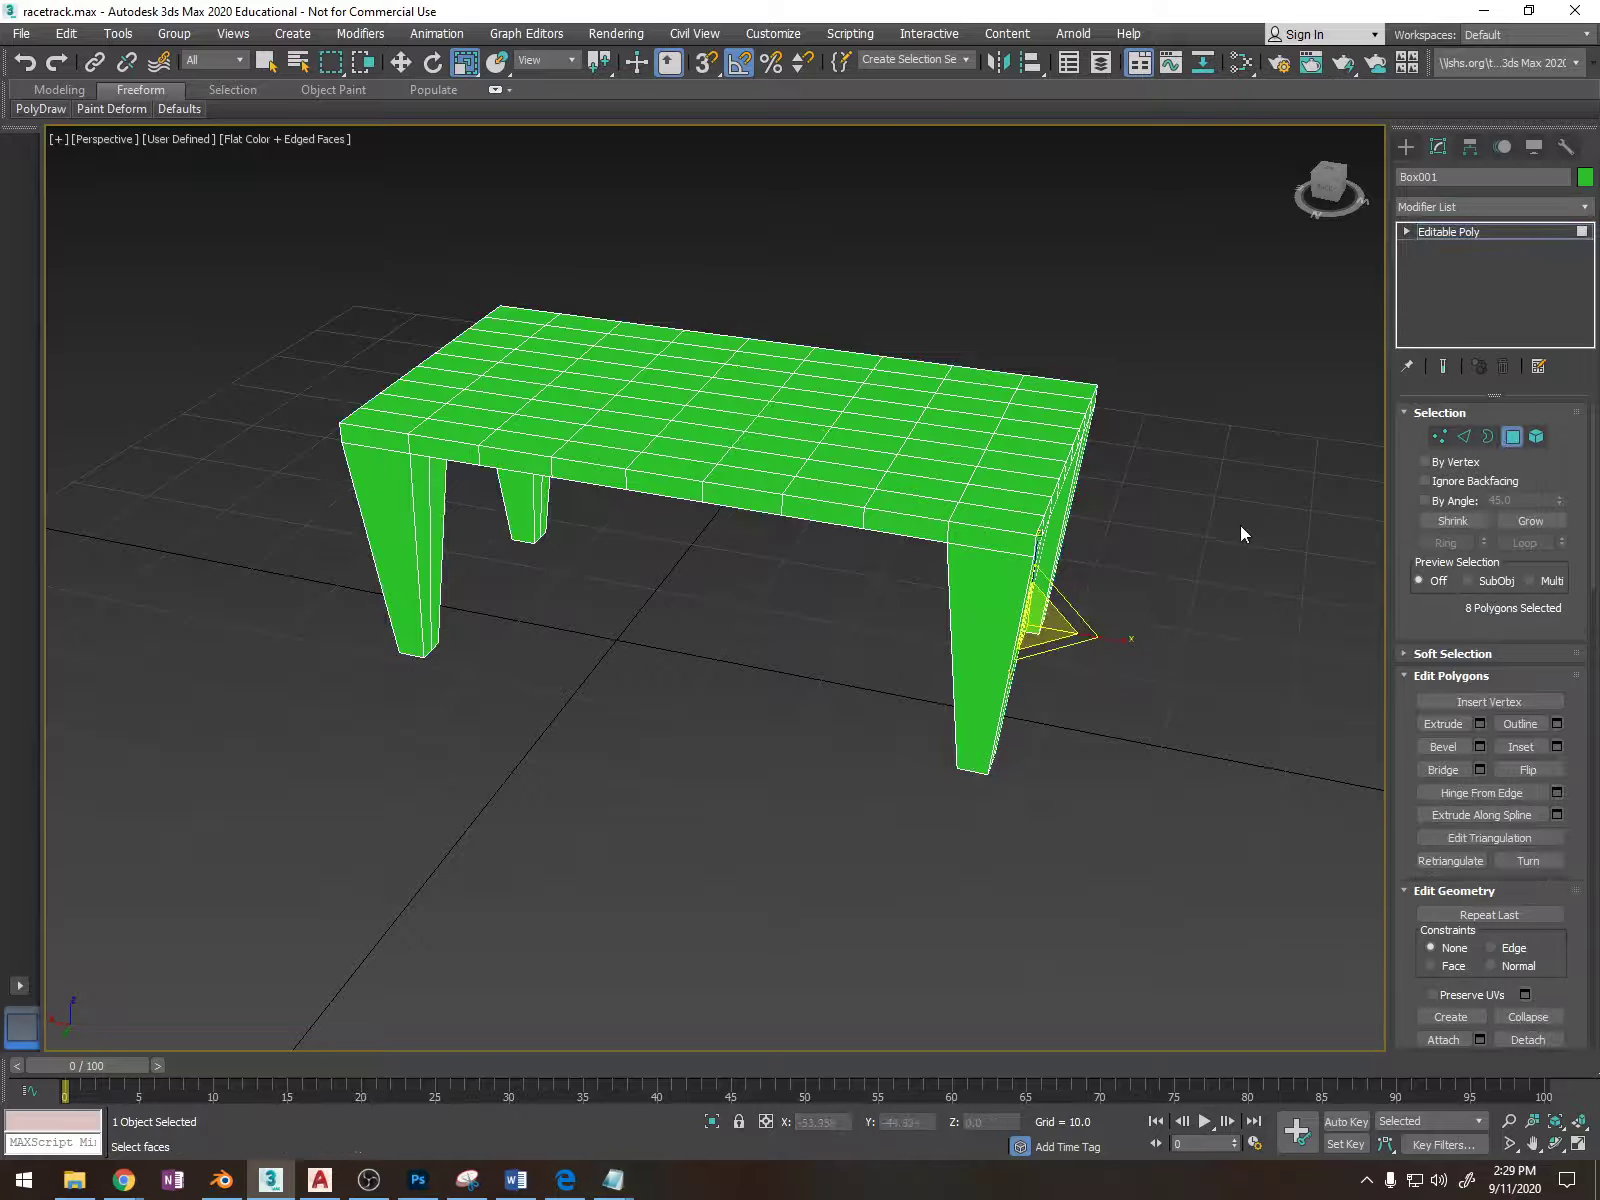
{"action": "left_click", "coordinate": [990, 545]}
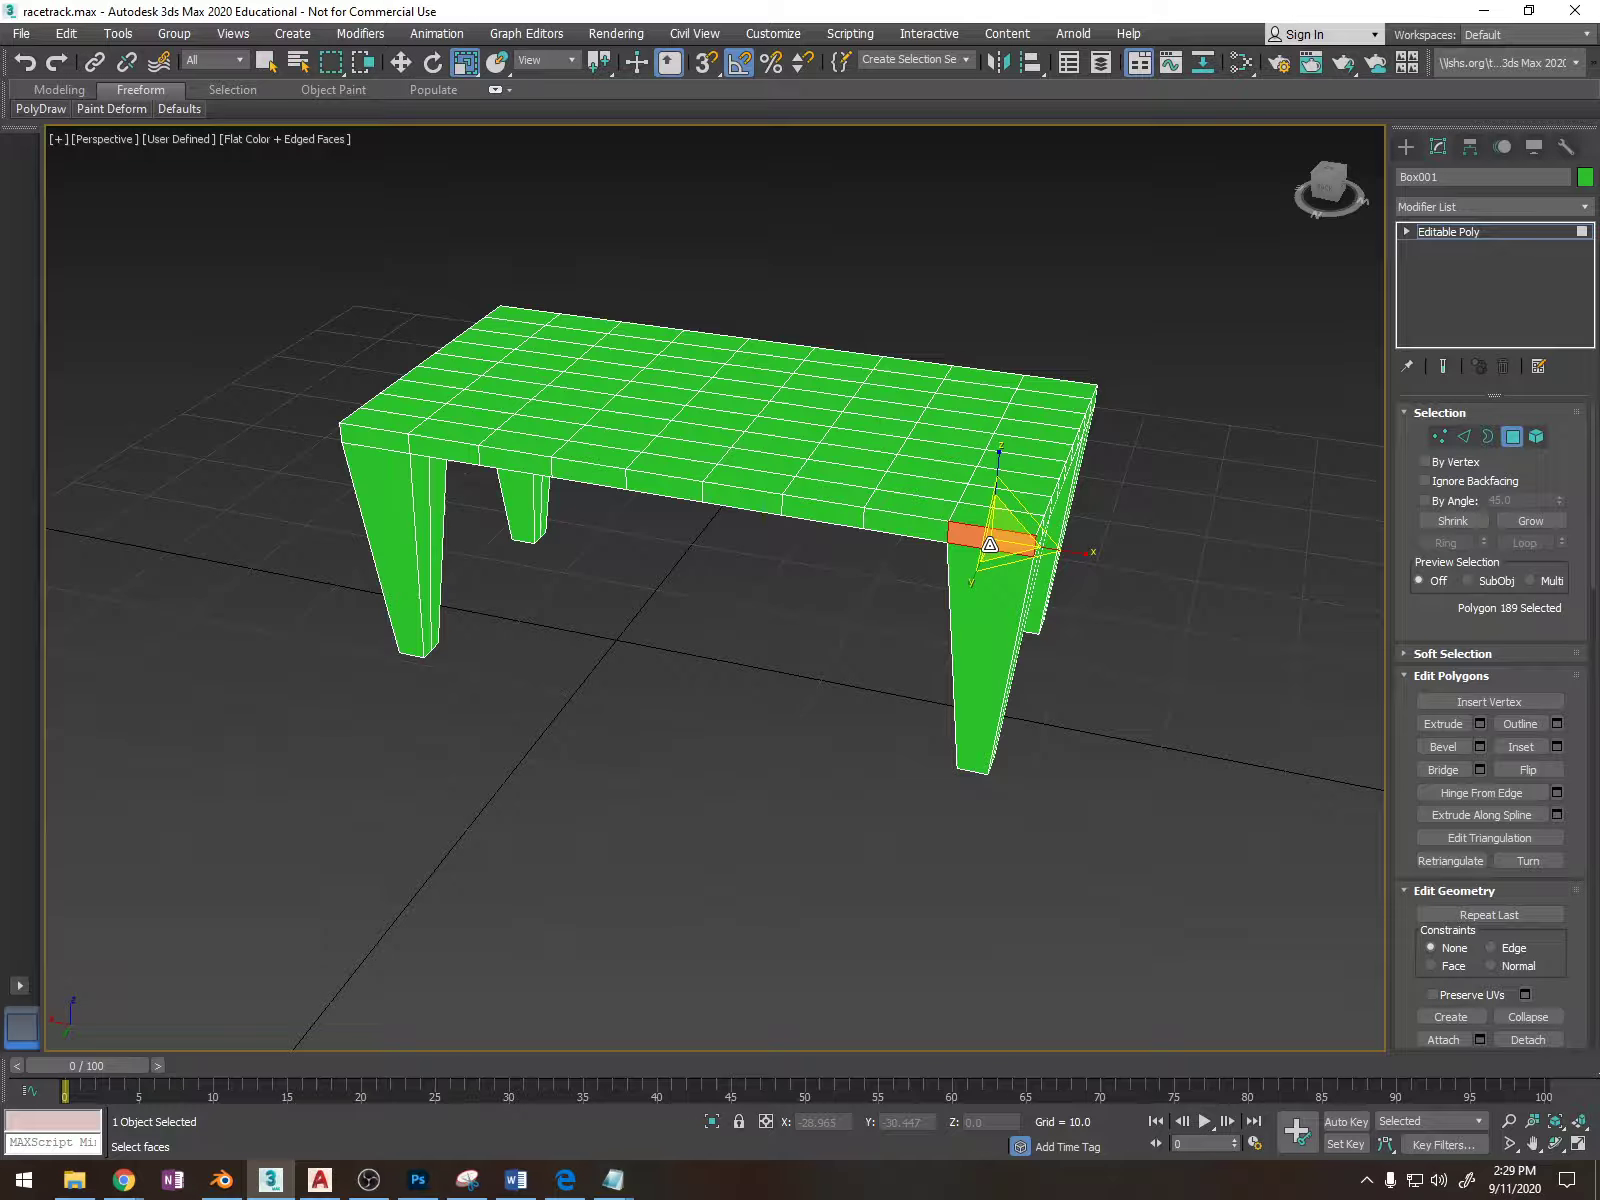
{"action": "key", "text": "shift"}
{"action": "left_click", "coordinate": [907, 527], "text": "shift"}
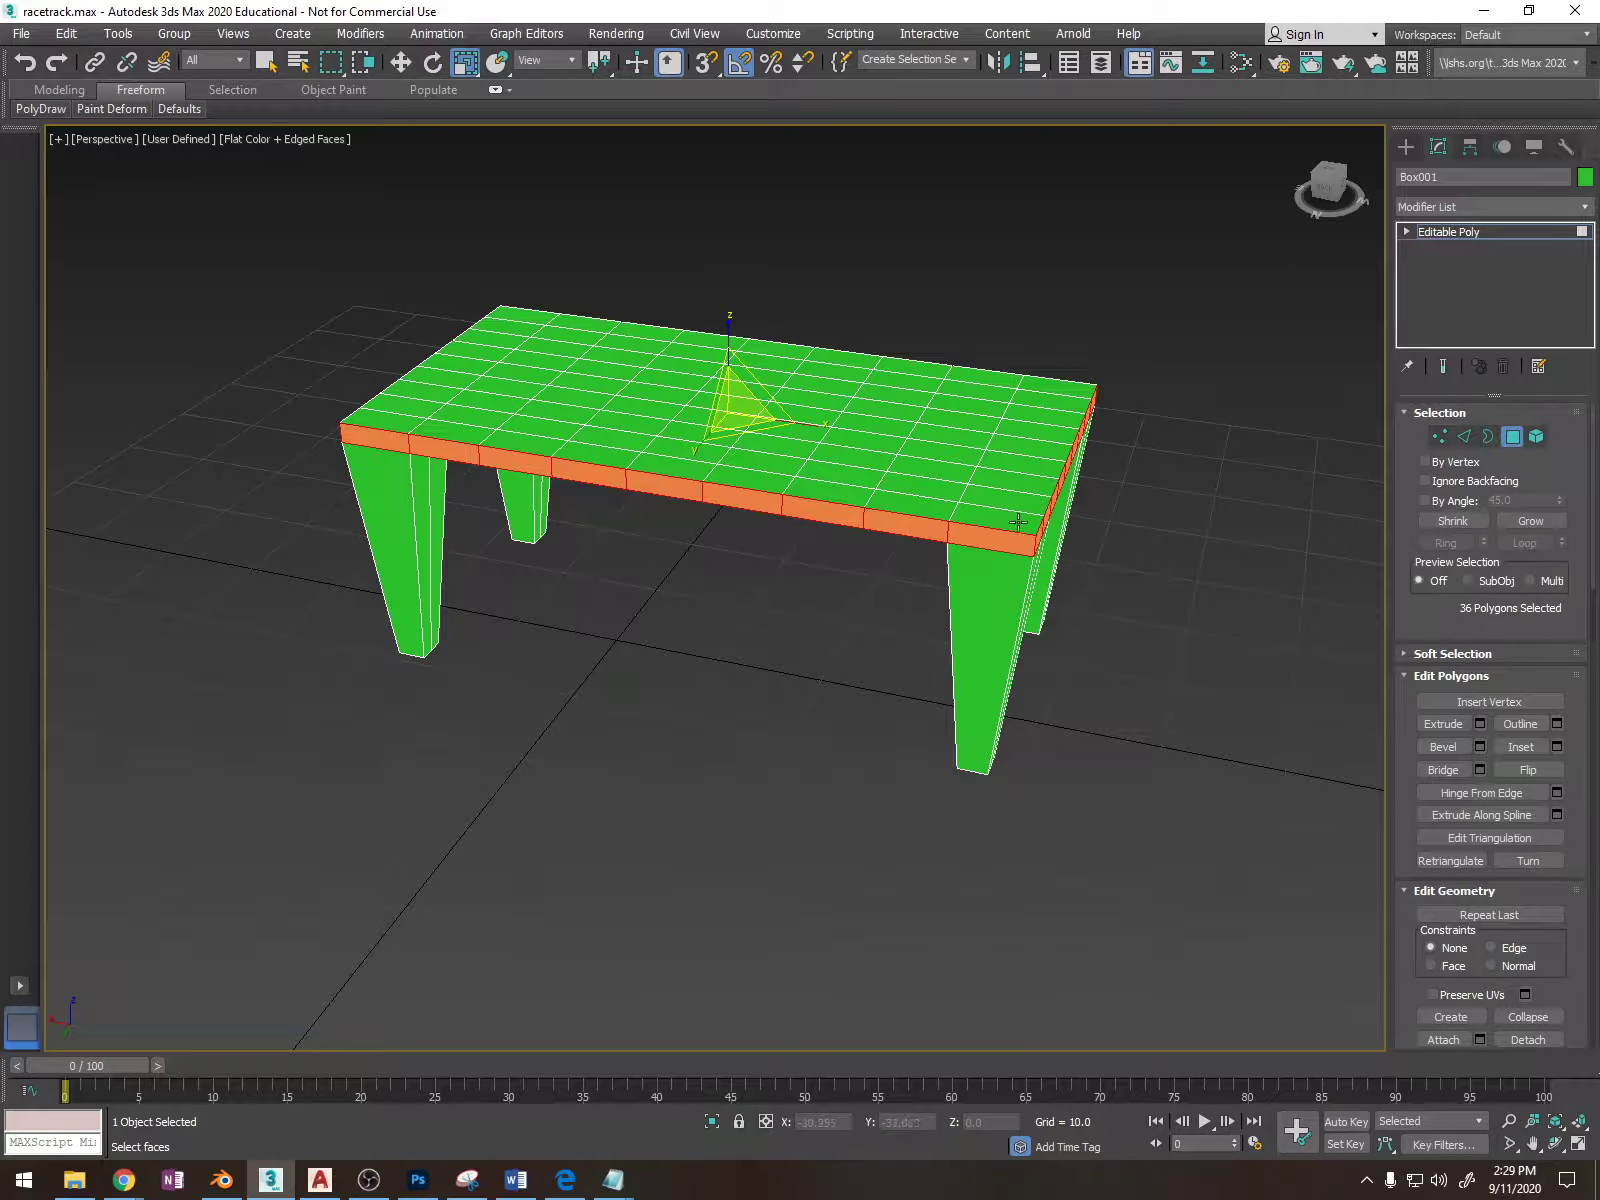
{"action": "mouse_move", "coordinate": [1018, 522]}
{"action": "middle_mouse_down", "text": "alt"}
{"action": "mouse_move", "coordinate": [985, 548]}
{"action": "mouse_move", "coordinate": [1005, 548]}
{"action": "middle_mouse_up", "text": "alt"}
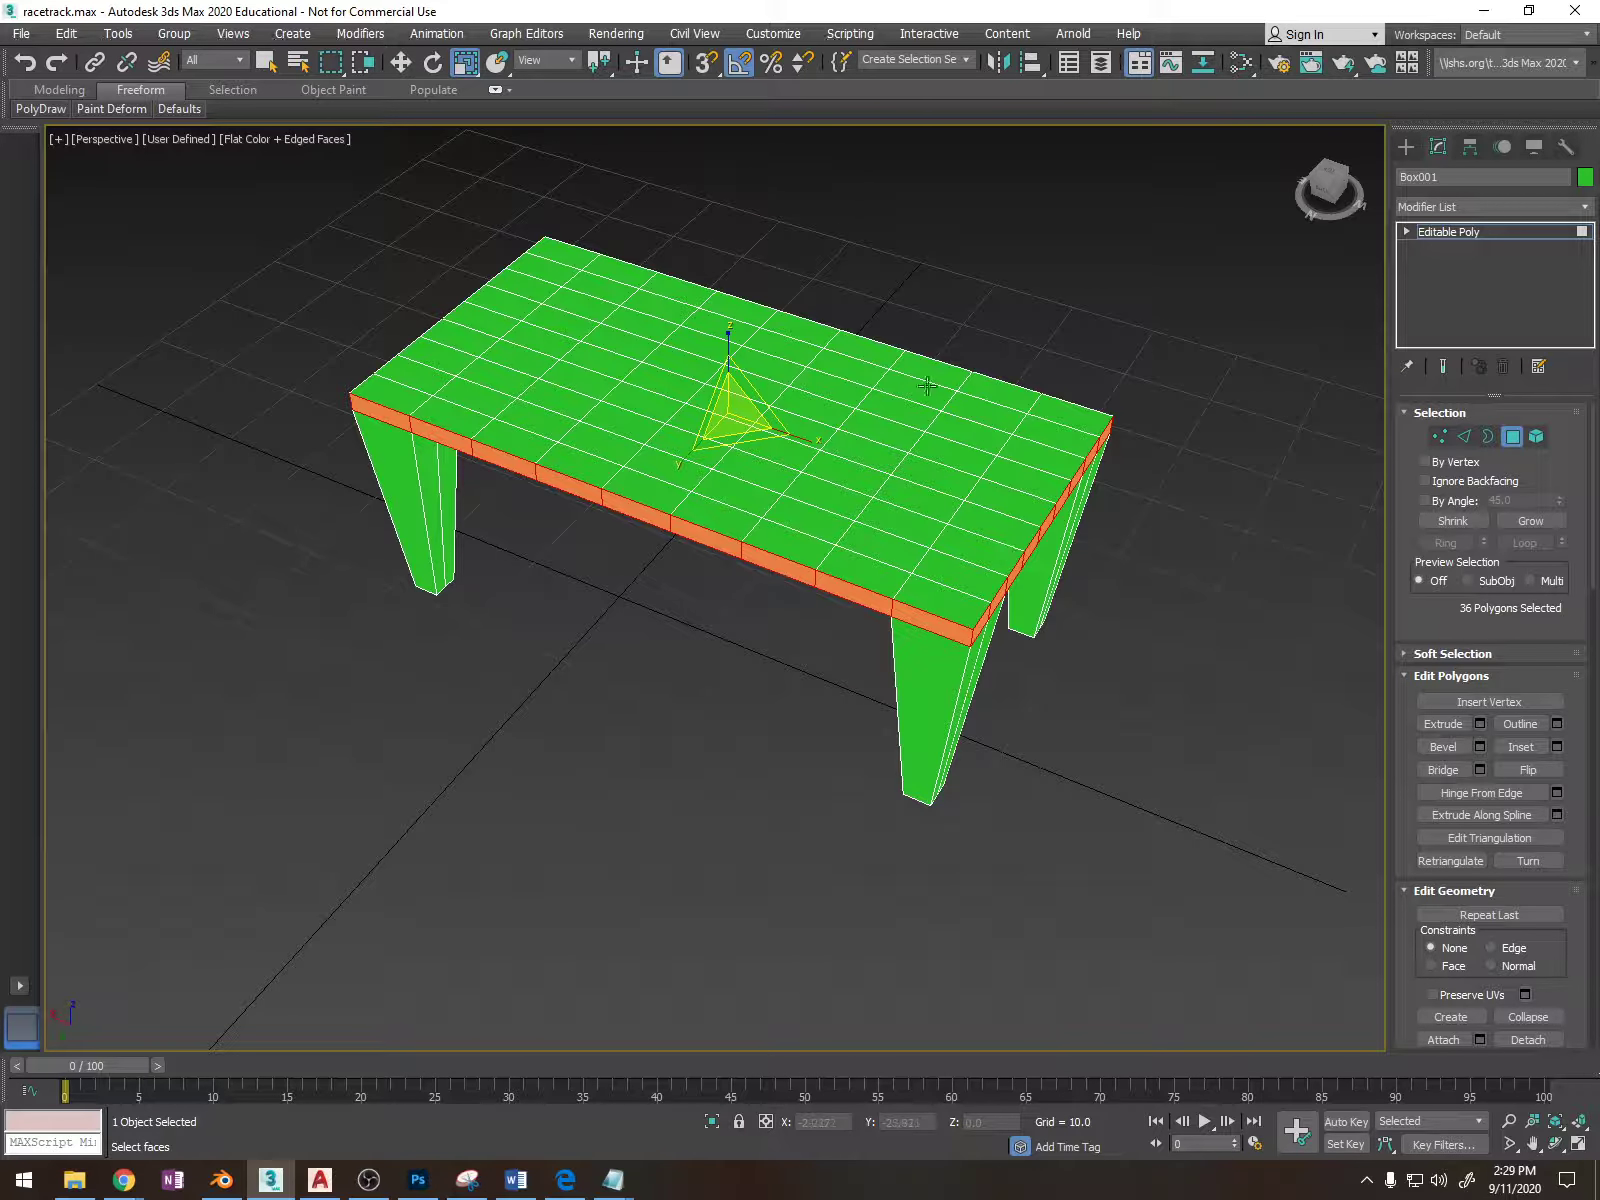
Extrude the selected rim polygons by local normal with a height of 10.0 and a bias of 0.75.
{"action": "left_click", "coordinate": [1480, 723]}
{"action": "left_click", "coordinate": [751, 600]}
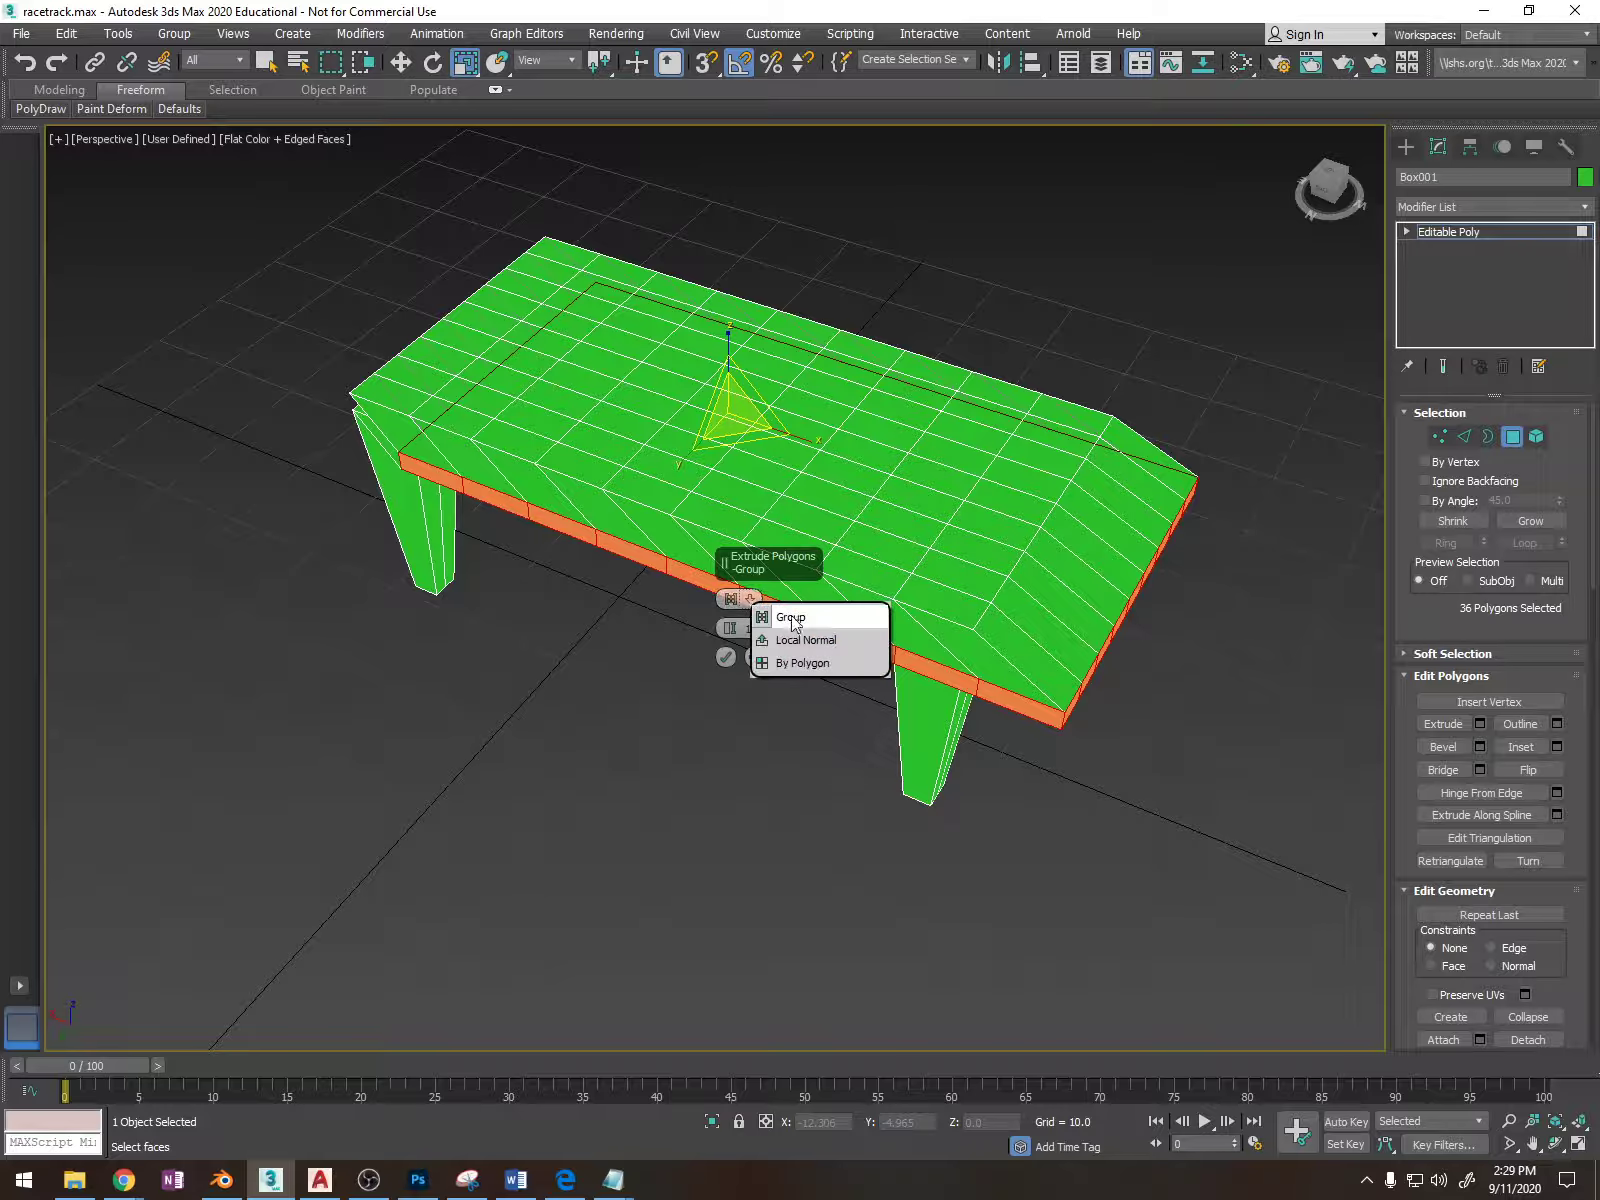
{"action": "left_click", "coordinate": [782, 640]}
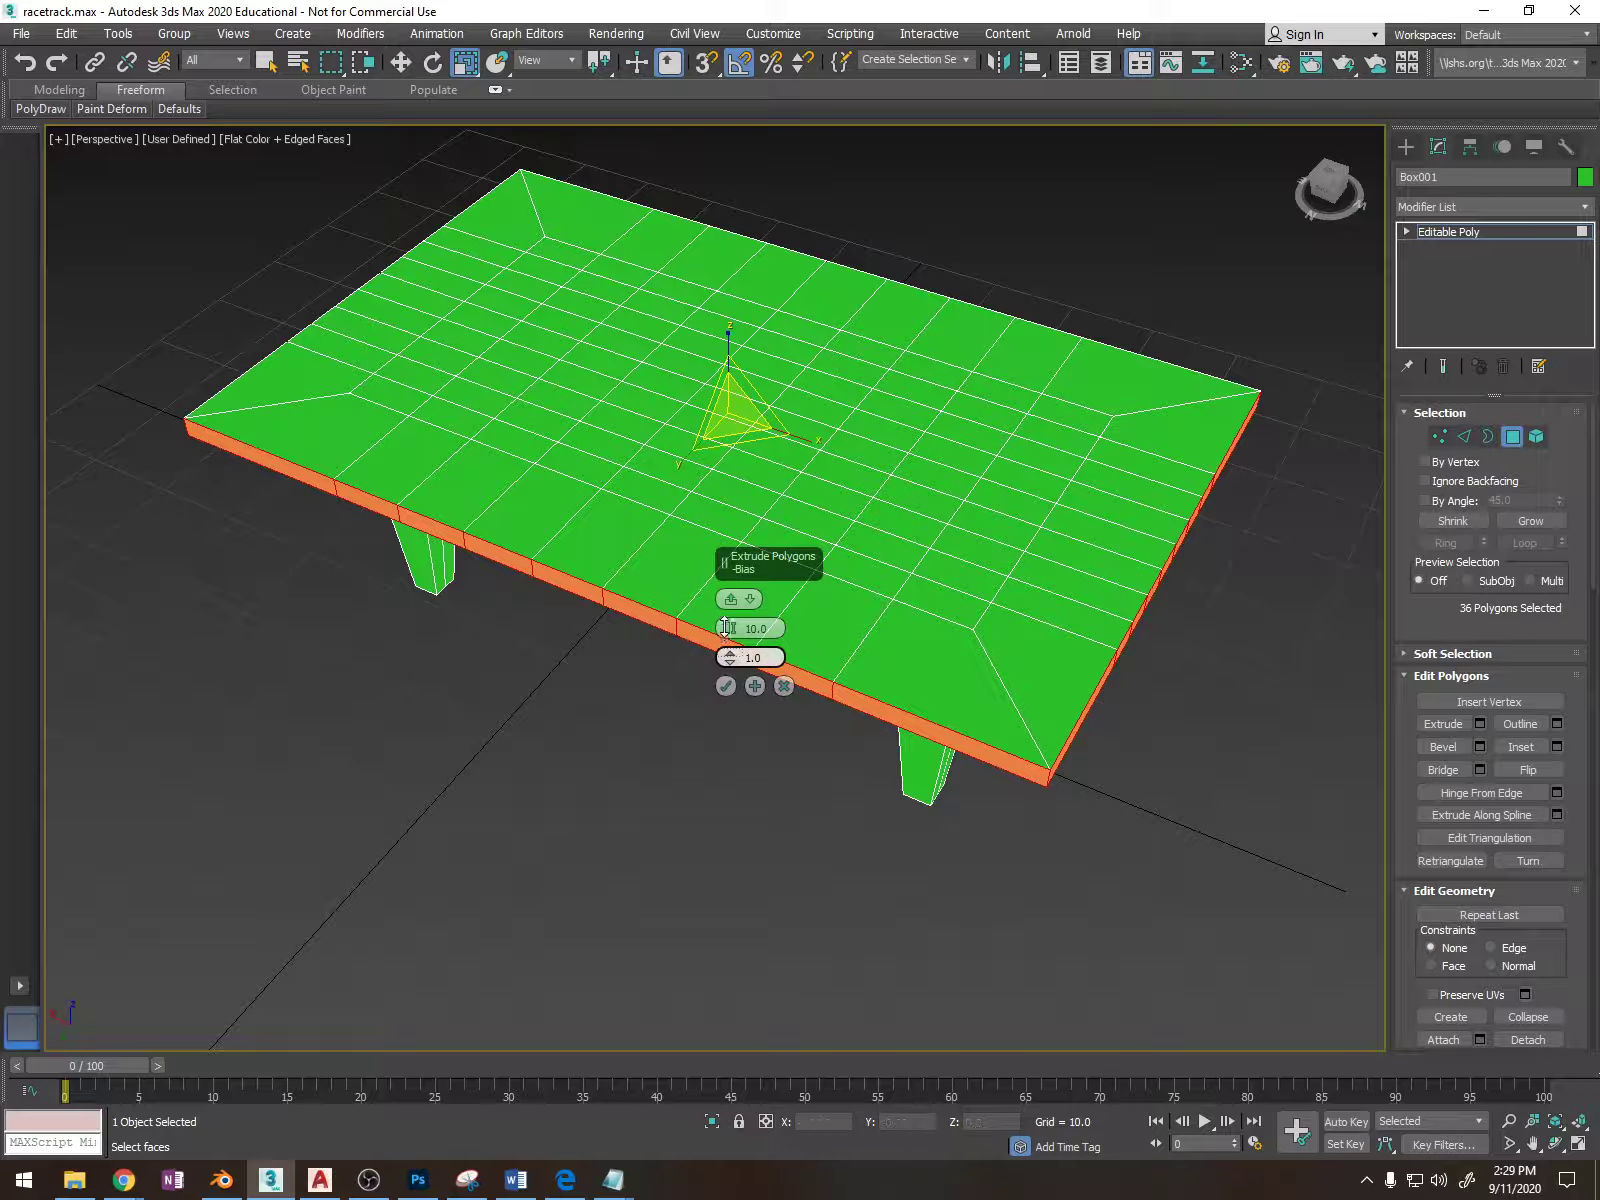
{"action": "left_click_drag", "start_coordinate": [729, 657], "coordinate": [736, 678]}
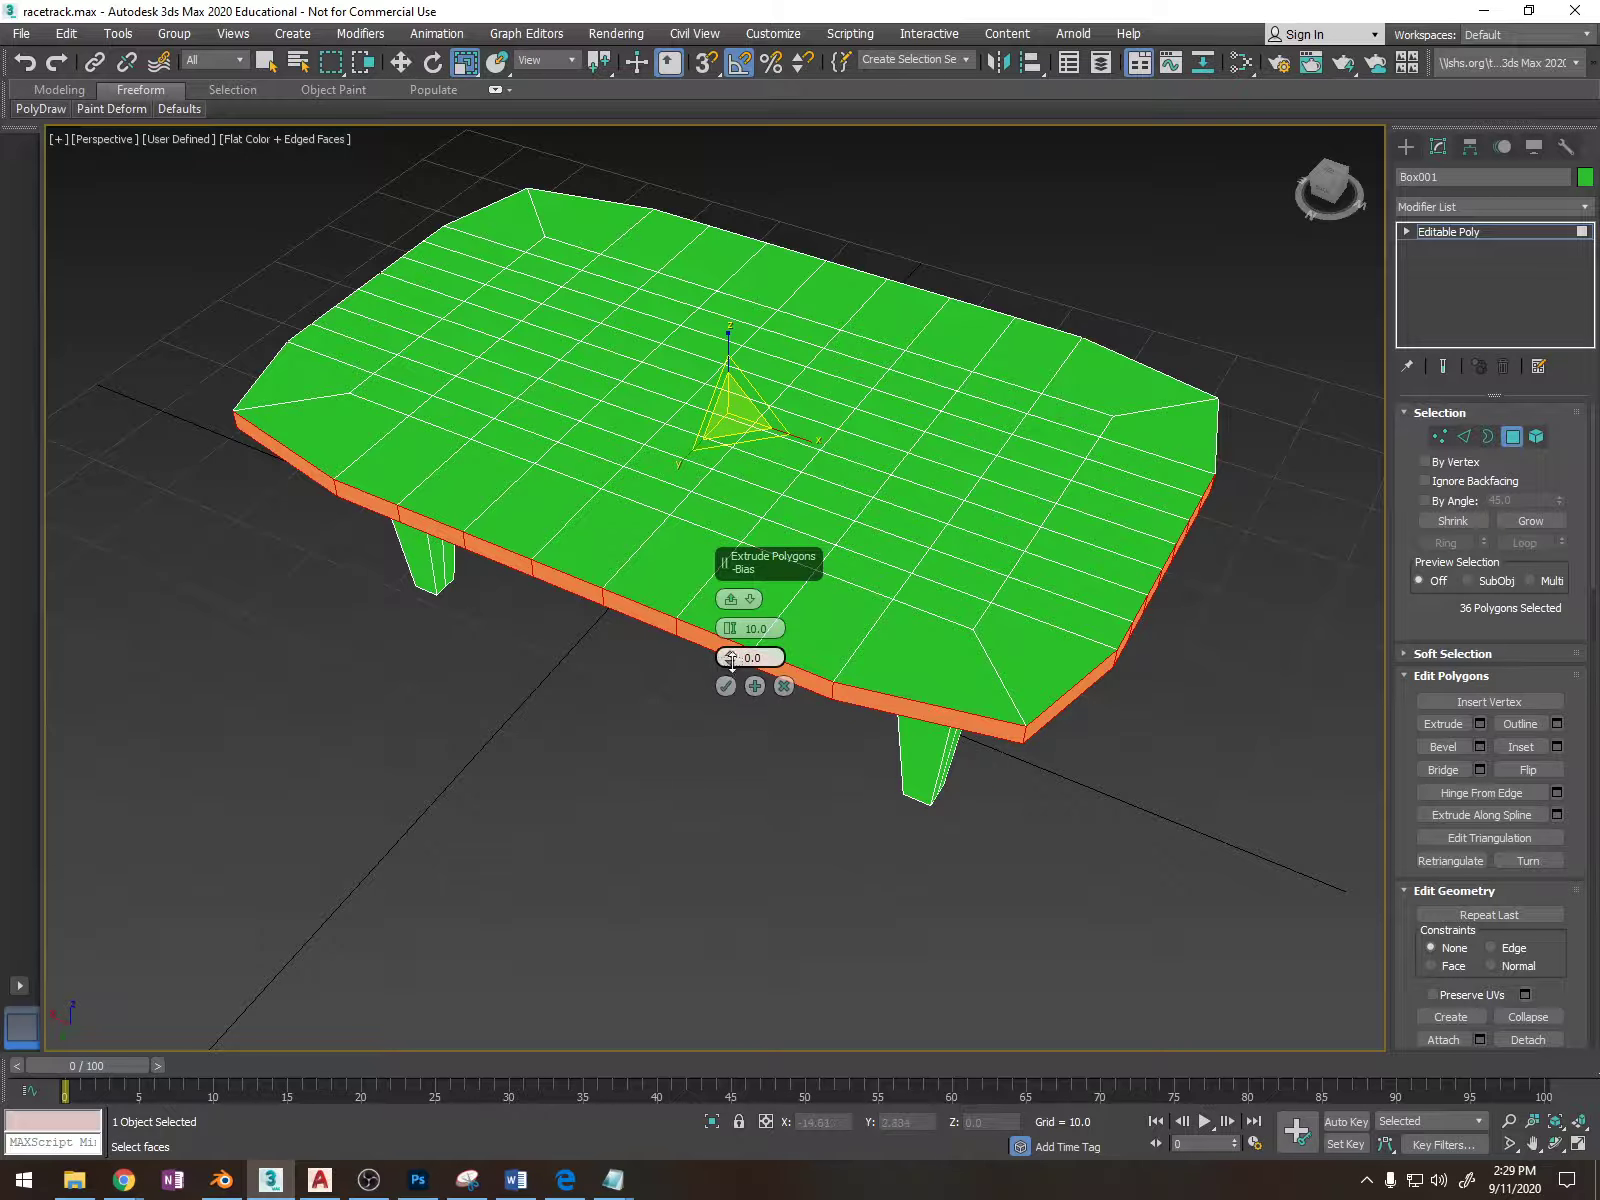
{"action": "left_click_drag", "start_coordinate": [734, 671], "coordinate": [734, 646]}
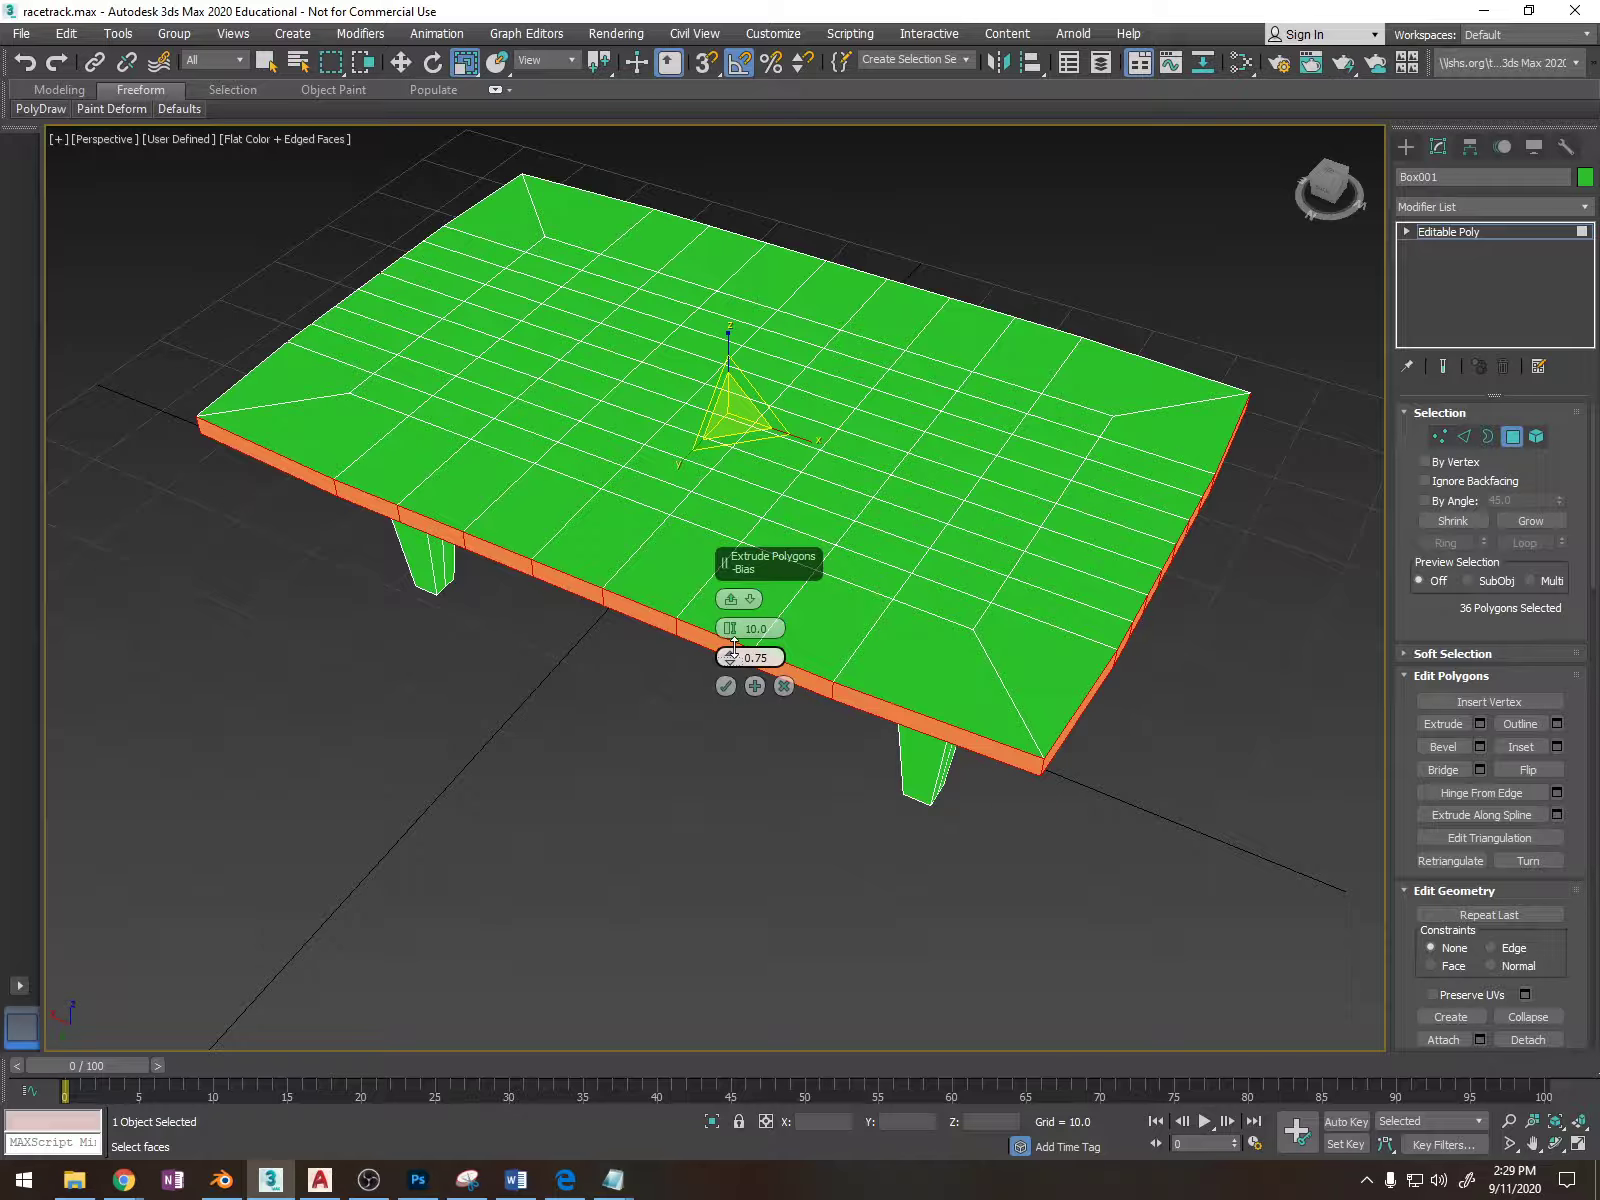
{"action": "middle_click_drag", "start_coordinate": [734, 648], "coordinate": [720, 721], "text": "alt"}
{"action": "left_click", "coordinate": [726, 686]}
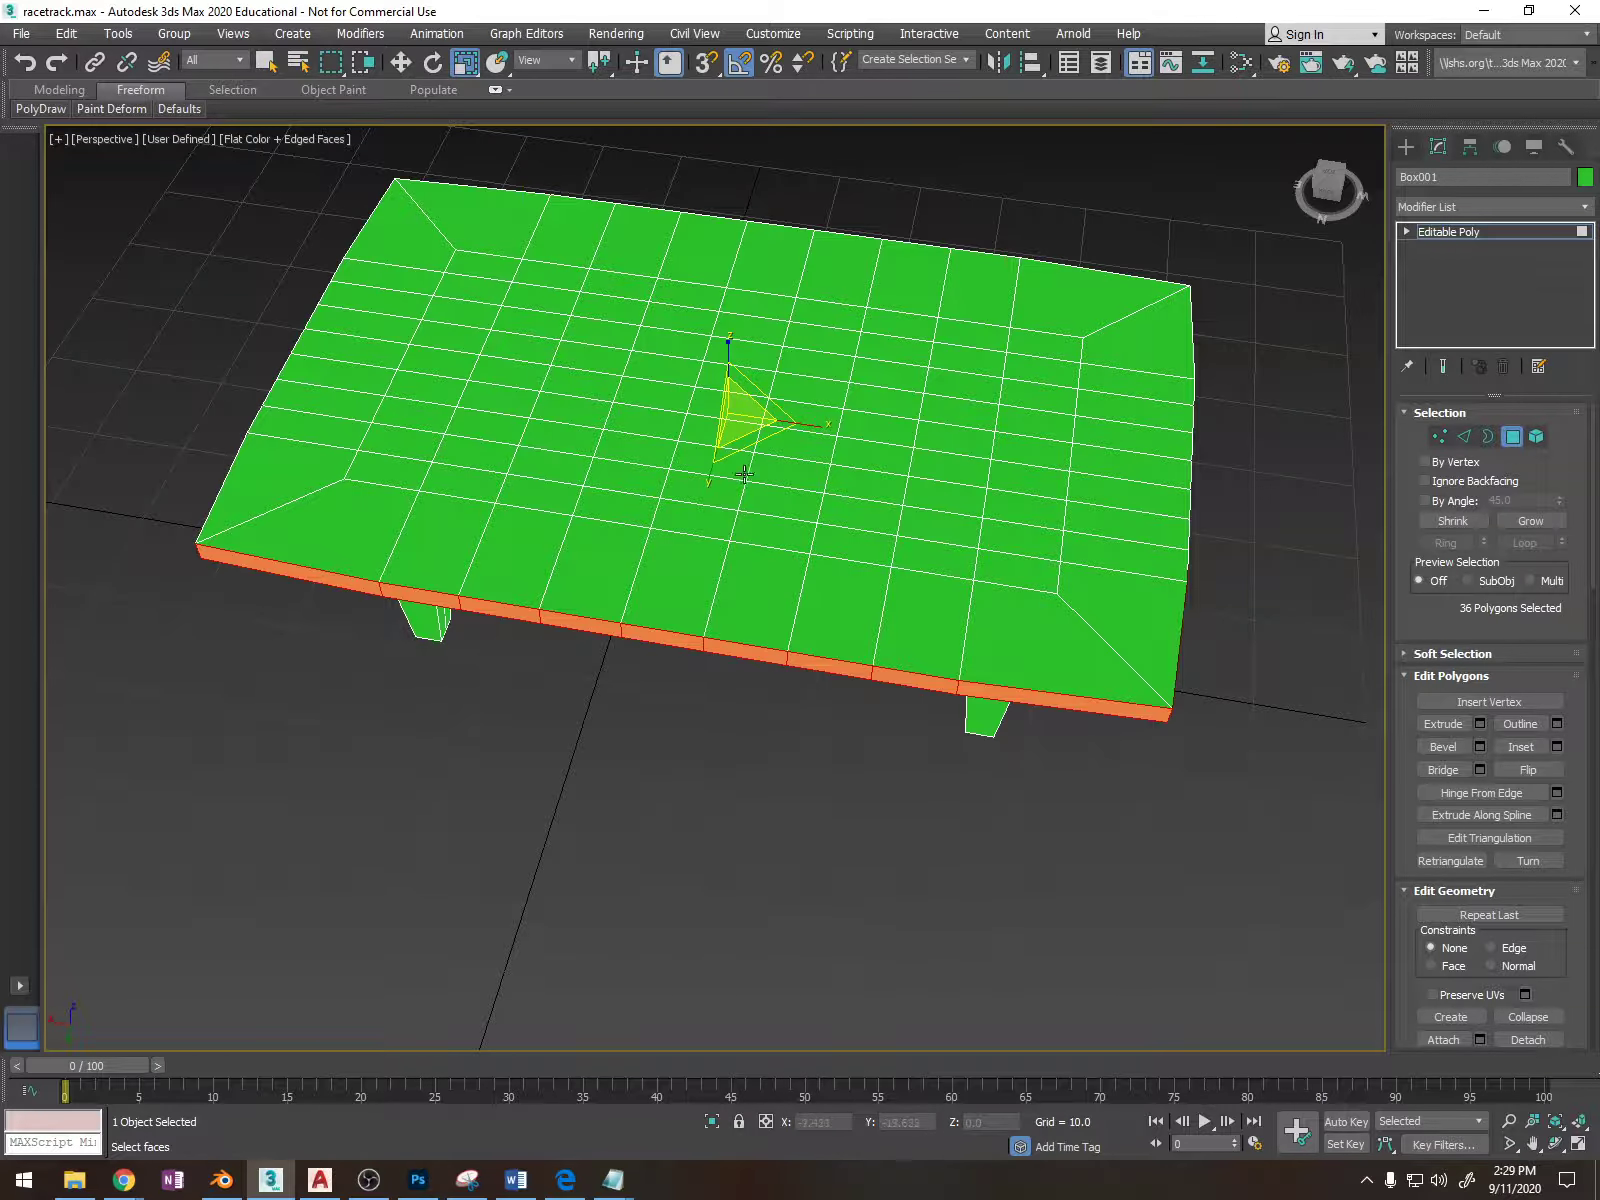
Scale the extruded rim polygons inward uniformly to shorten the tabletop's overhang, and leave polygon editing.
{"action": "left_click_drag", "start_coordinate": [740, 420], "coordinate": [748, 440]}
{"action": "middle_click_drag", "start_coordinate": [748, 440], "coordinate": [987, 530], "text": "alt"}
{"action": "left_click", "coordinate": [1512, 436]}
{"action": "middle_click_drag", "start_coordinate": [940, 380], "coordinate": [934, 458], "text": "alt"}
Open the Slate Material Editor and add a new Physical Material below the existing material nodes.
{"action": "key", "text": "m"}
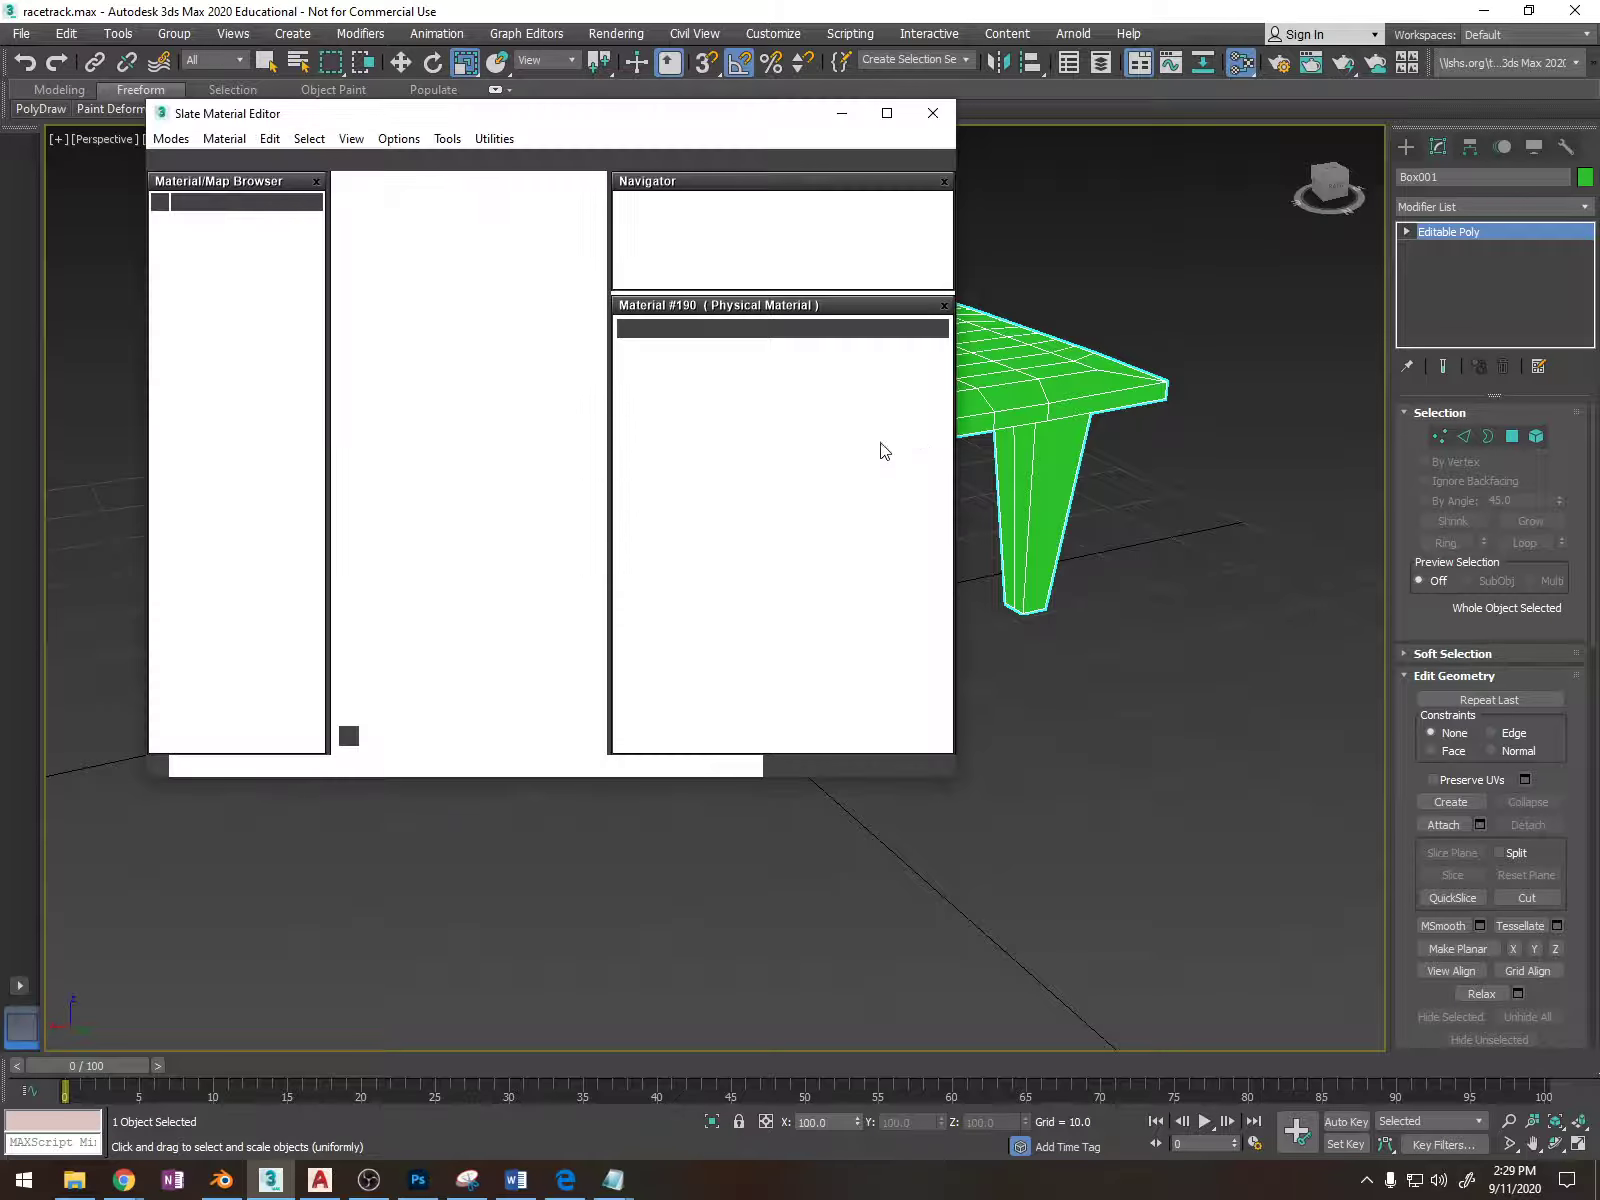
{"action": "middle_click_drag", "start_coordinate": [397, 475], "coordinate": [508, 429]}
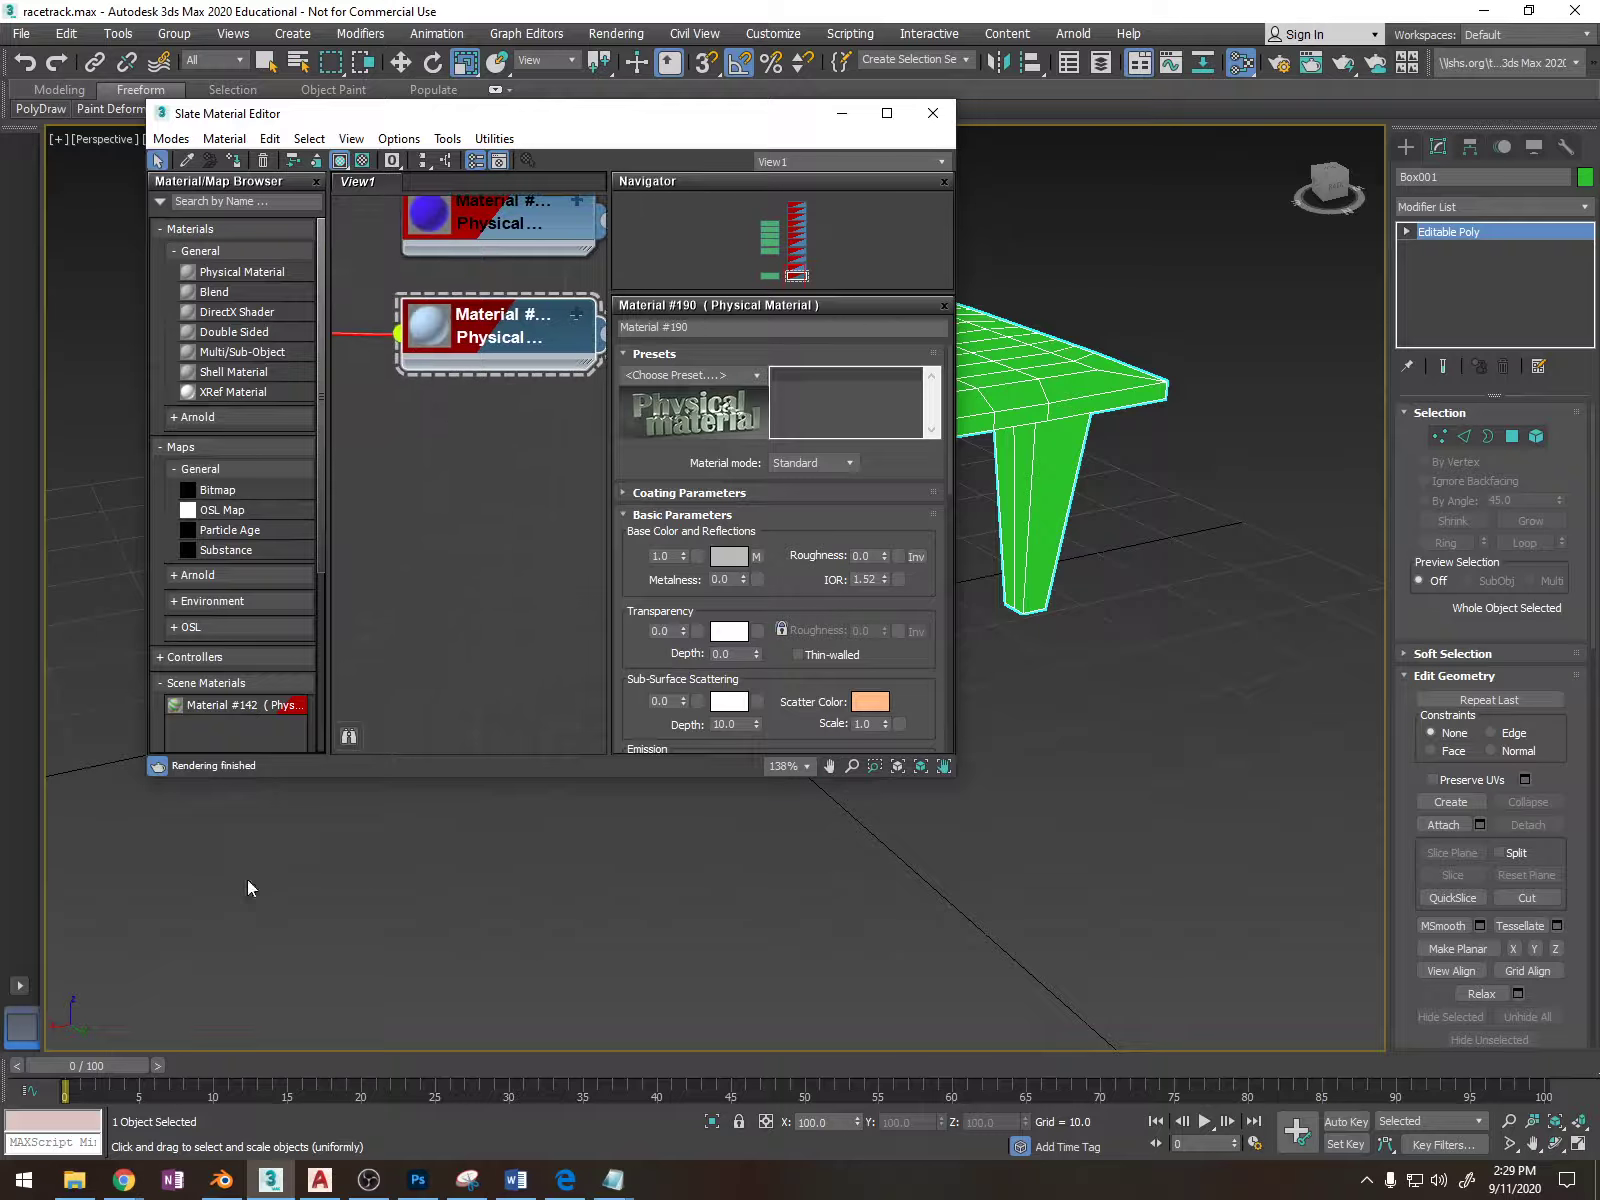
{"action": "right_click", "coordinate": [424, 464]}
{"action": "mouse_move", "coordinate": [540, 476]}
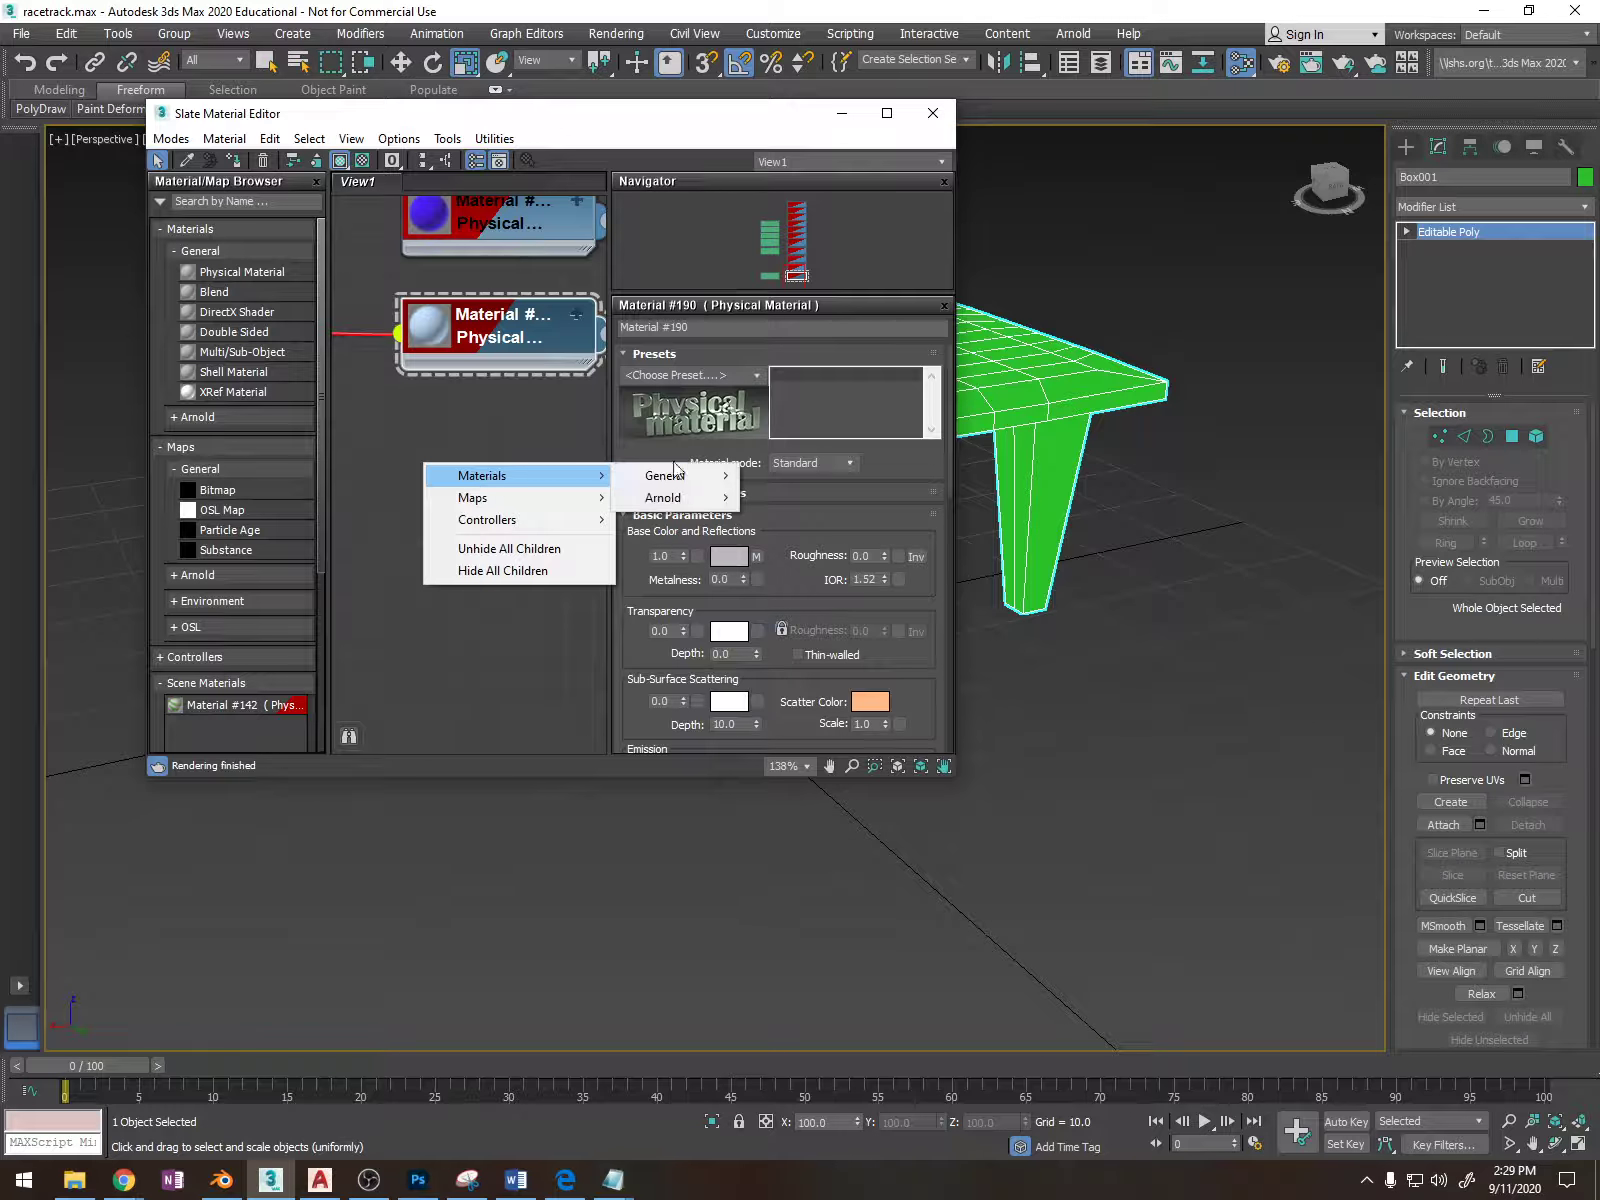
{"action": "mouse_move", "coordinate": [665, 475]}
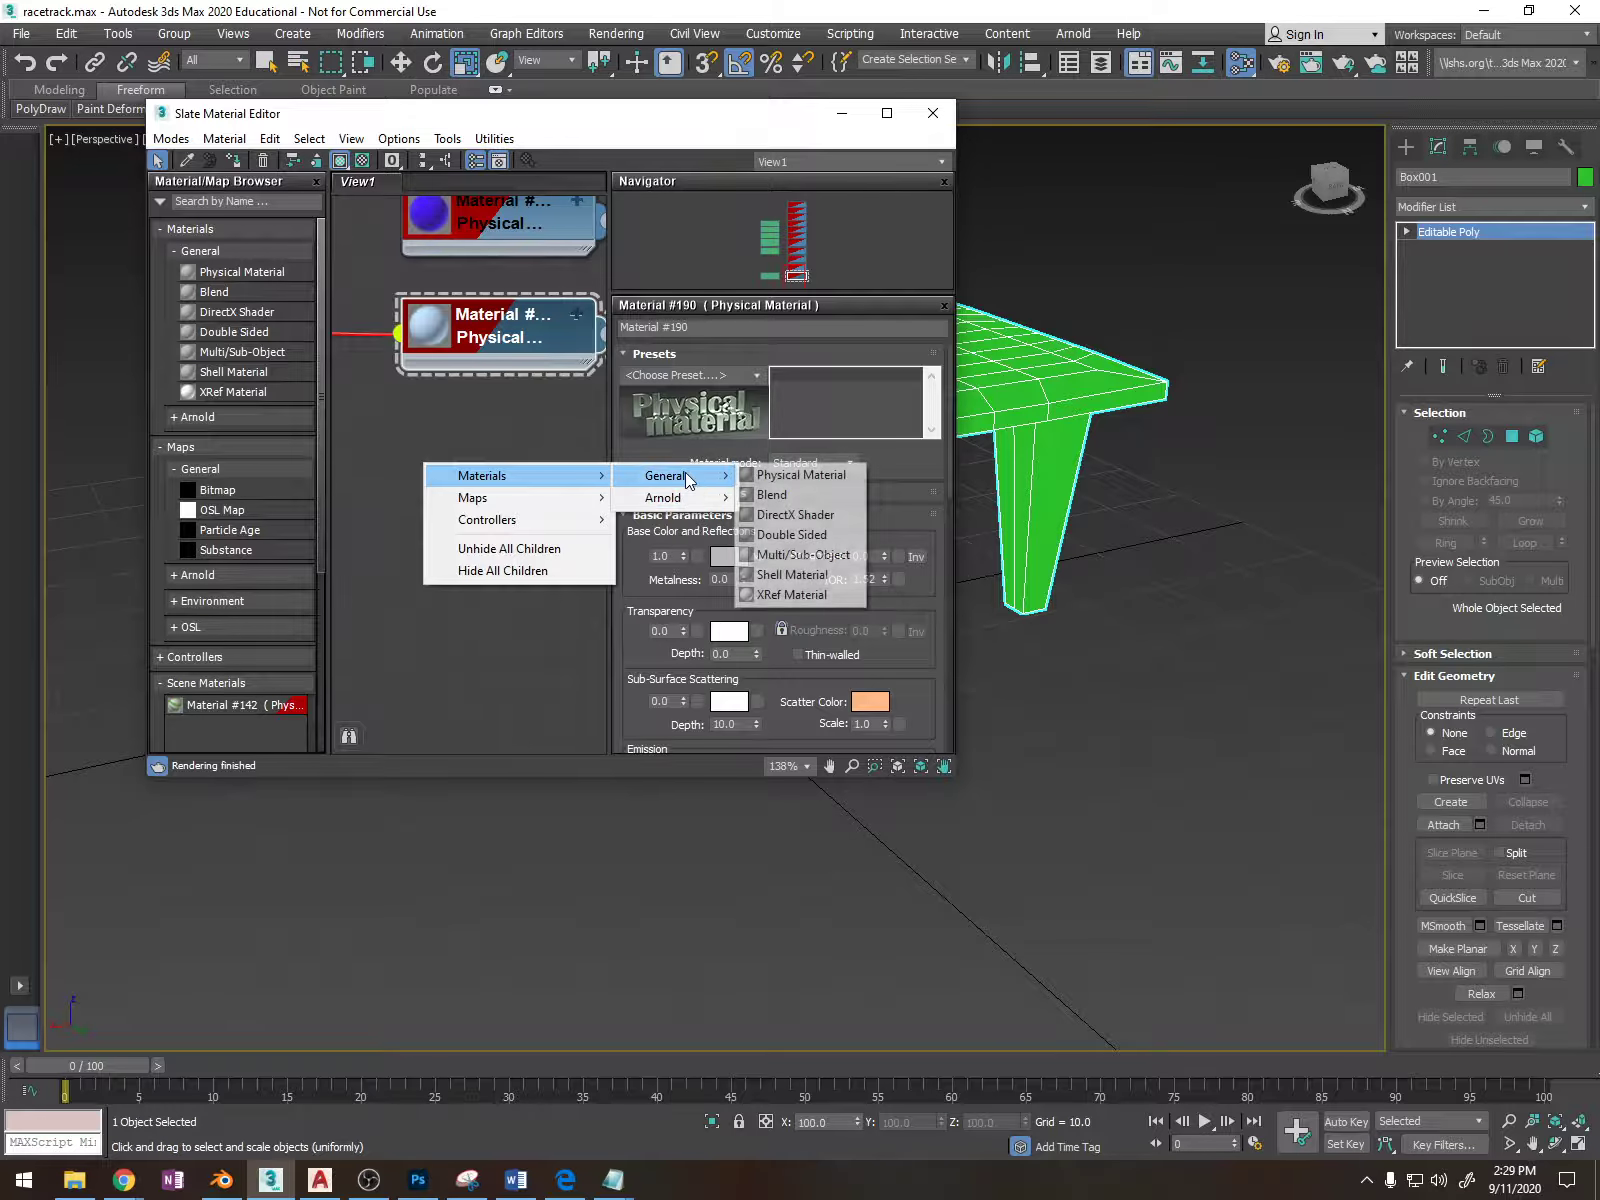
{"action": "left_click", "coordinate": [772, 474]}
{"action": "left_click", "coordinate": [493, 448]}
{"action": "left_click_drag", "start_coordinate": [412, 474], "coordinate": [485, 443]}
Enable shaded display of the new Physical Material in the viewport.
{"action": "right_click", "coordinate": [485, 443]}
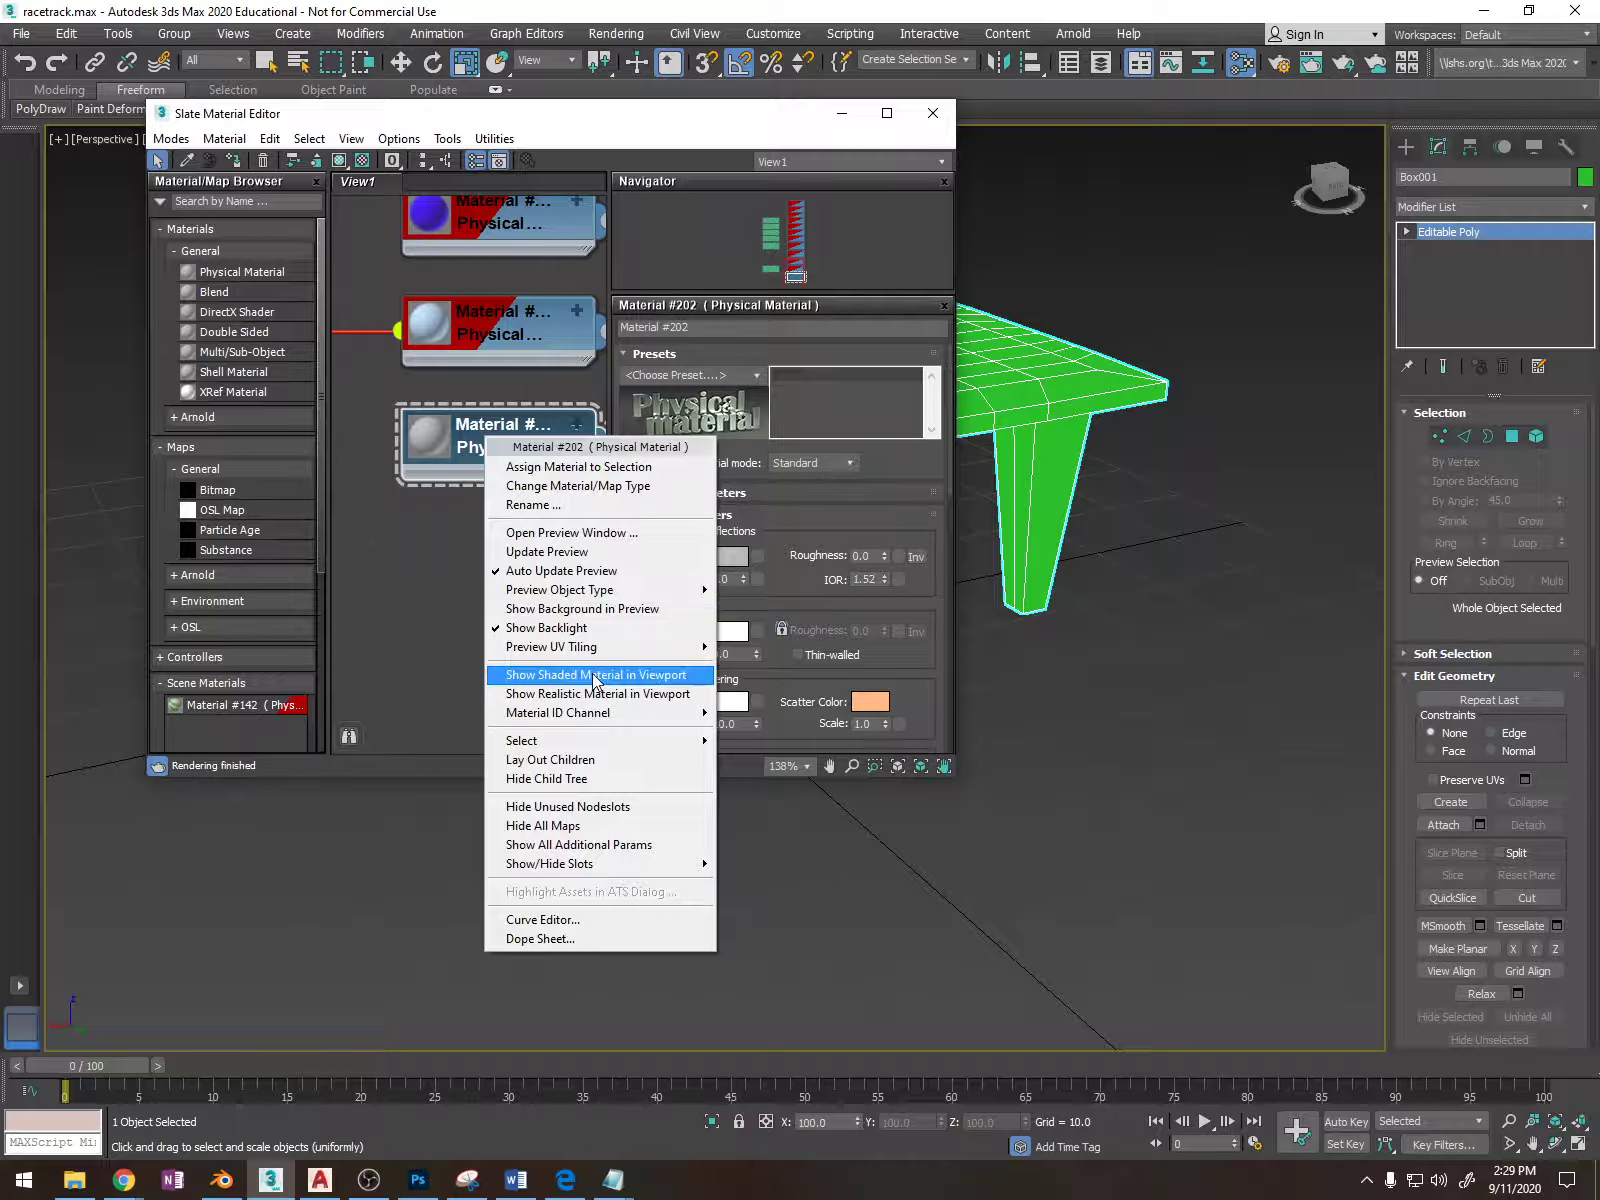
{"action": "left_click", "coordinate": [560, 671]}
{"action": "middle_click_drag", "start_coordinate": [488, 418], "coordinate": [433, 385]}
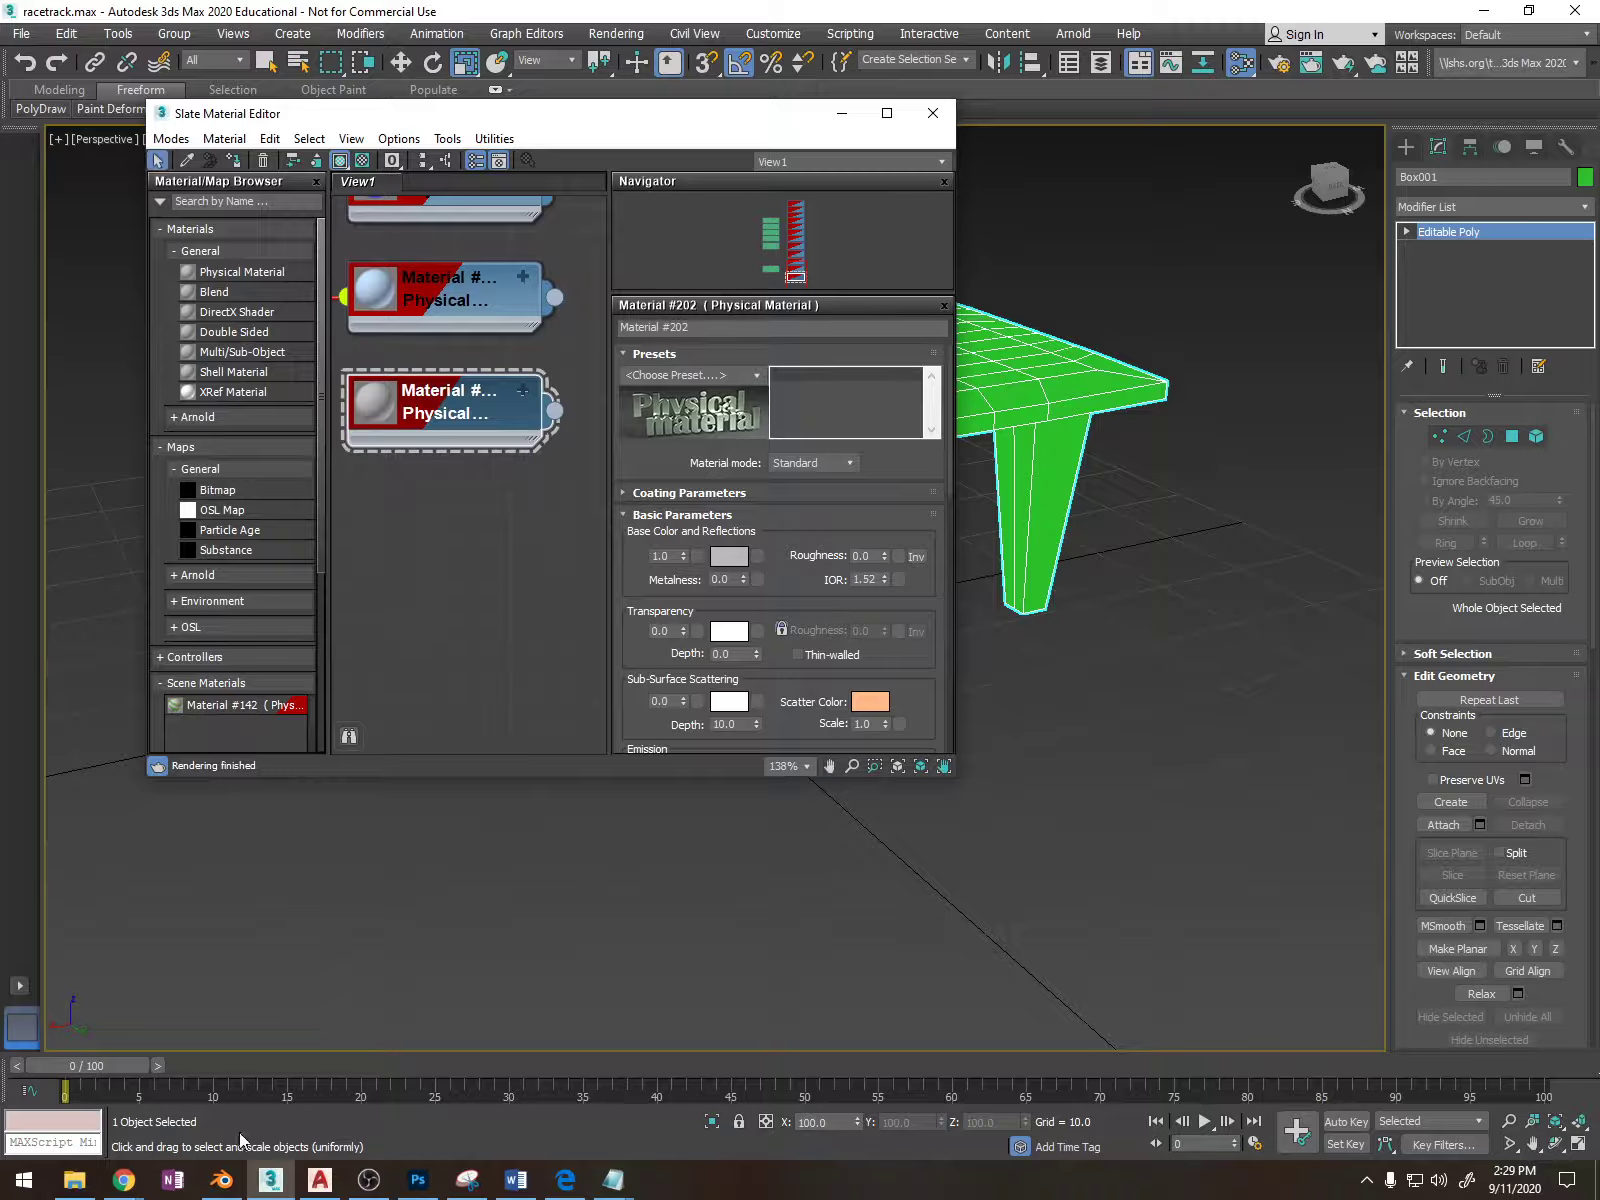
Switch to Chrome and change the image search from "seamless wood texture" to "wood texture".
{"action": "mouse_move", "coordinate": [133, 1185]}
{"action": "left_click", "coordinate": [540, 1095]}
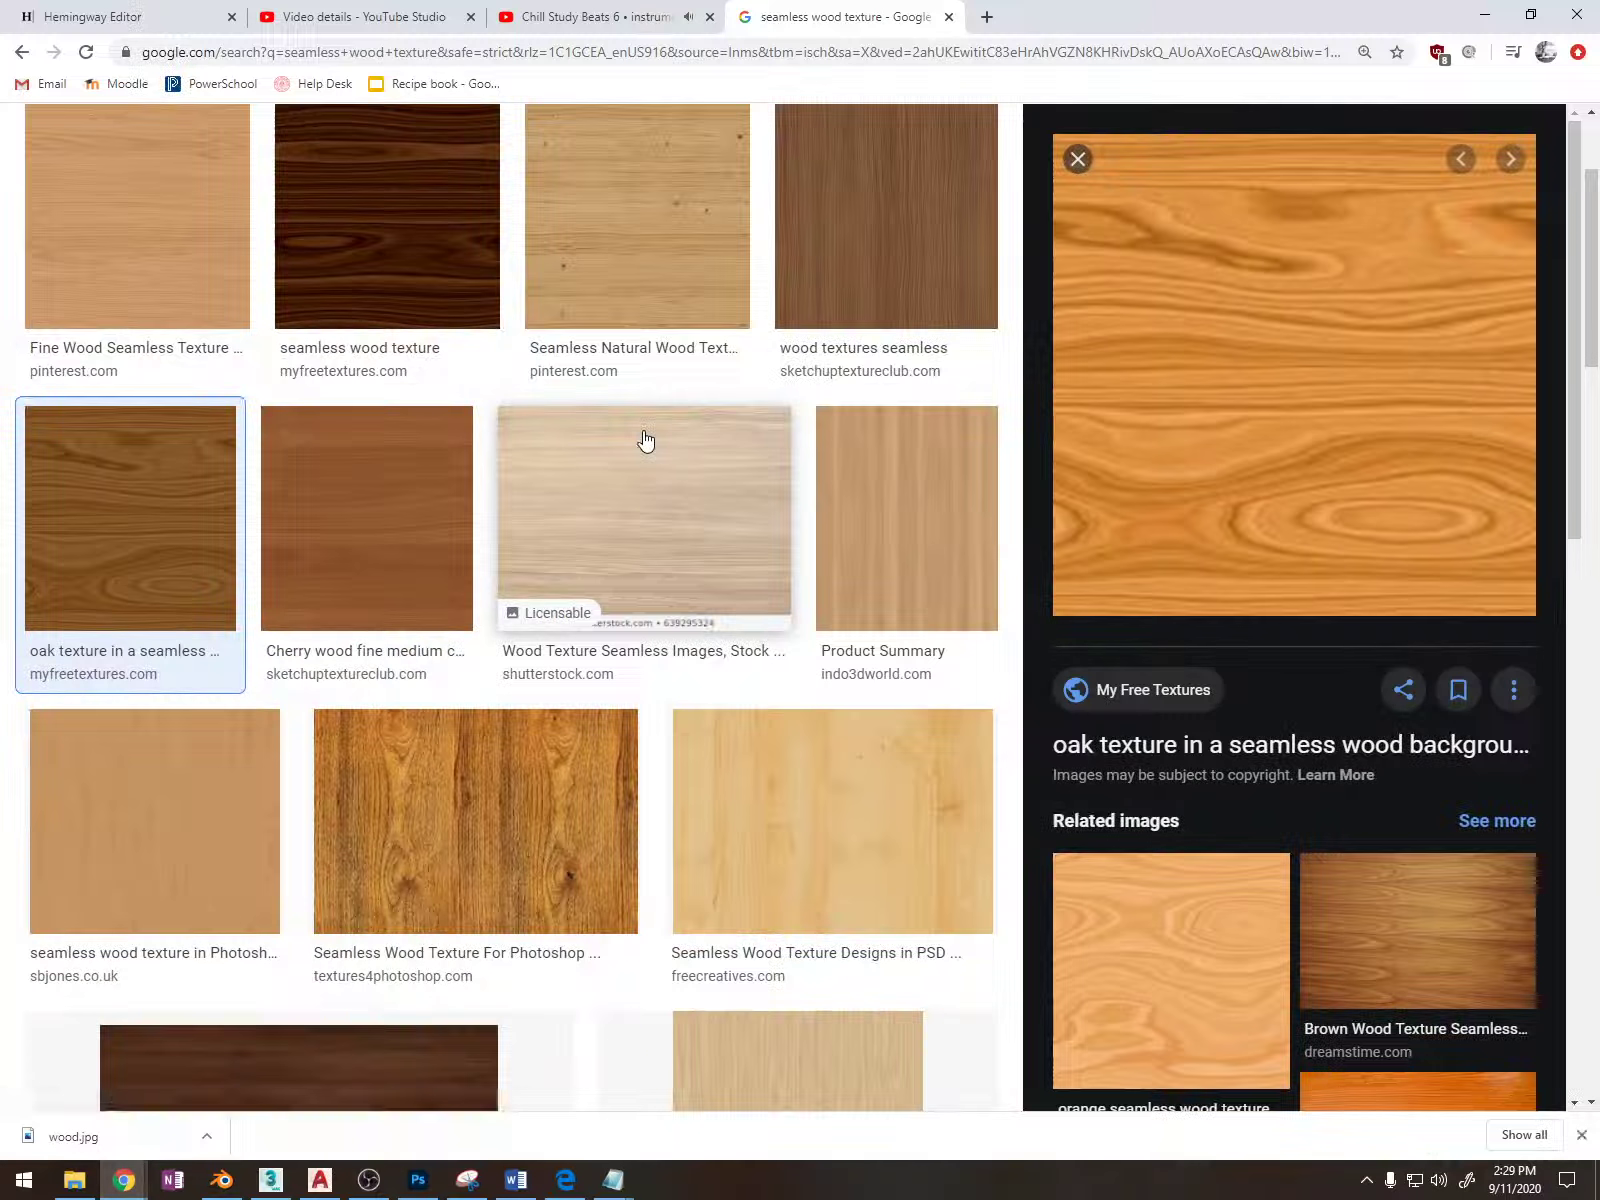
{"action": "scroll", "coordinate": [714, 561], "scroll_direction": "up", "scroll_amount": 3}
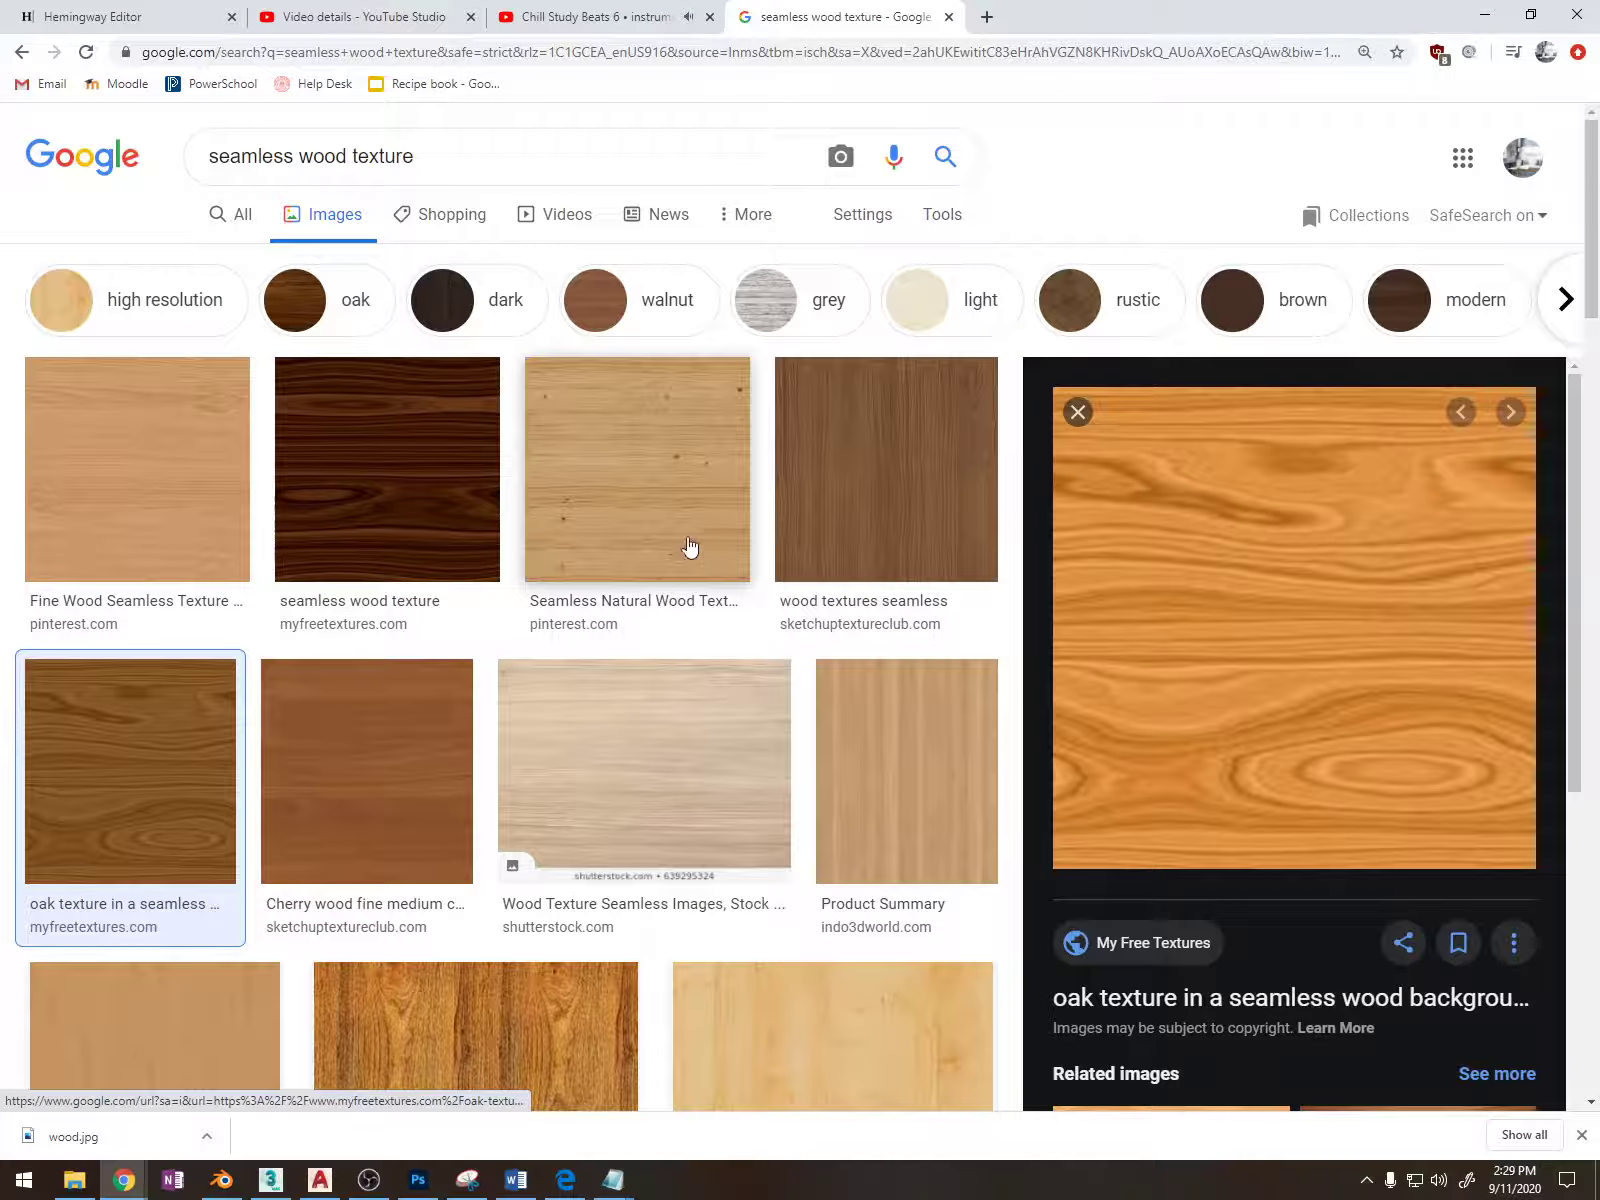
{"action": "double_click", "coordinate": [266, 153]}
{"action": "key", "text": "BackSpace"}
{"action": "key", "text": "Return"}
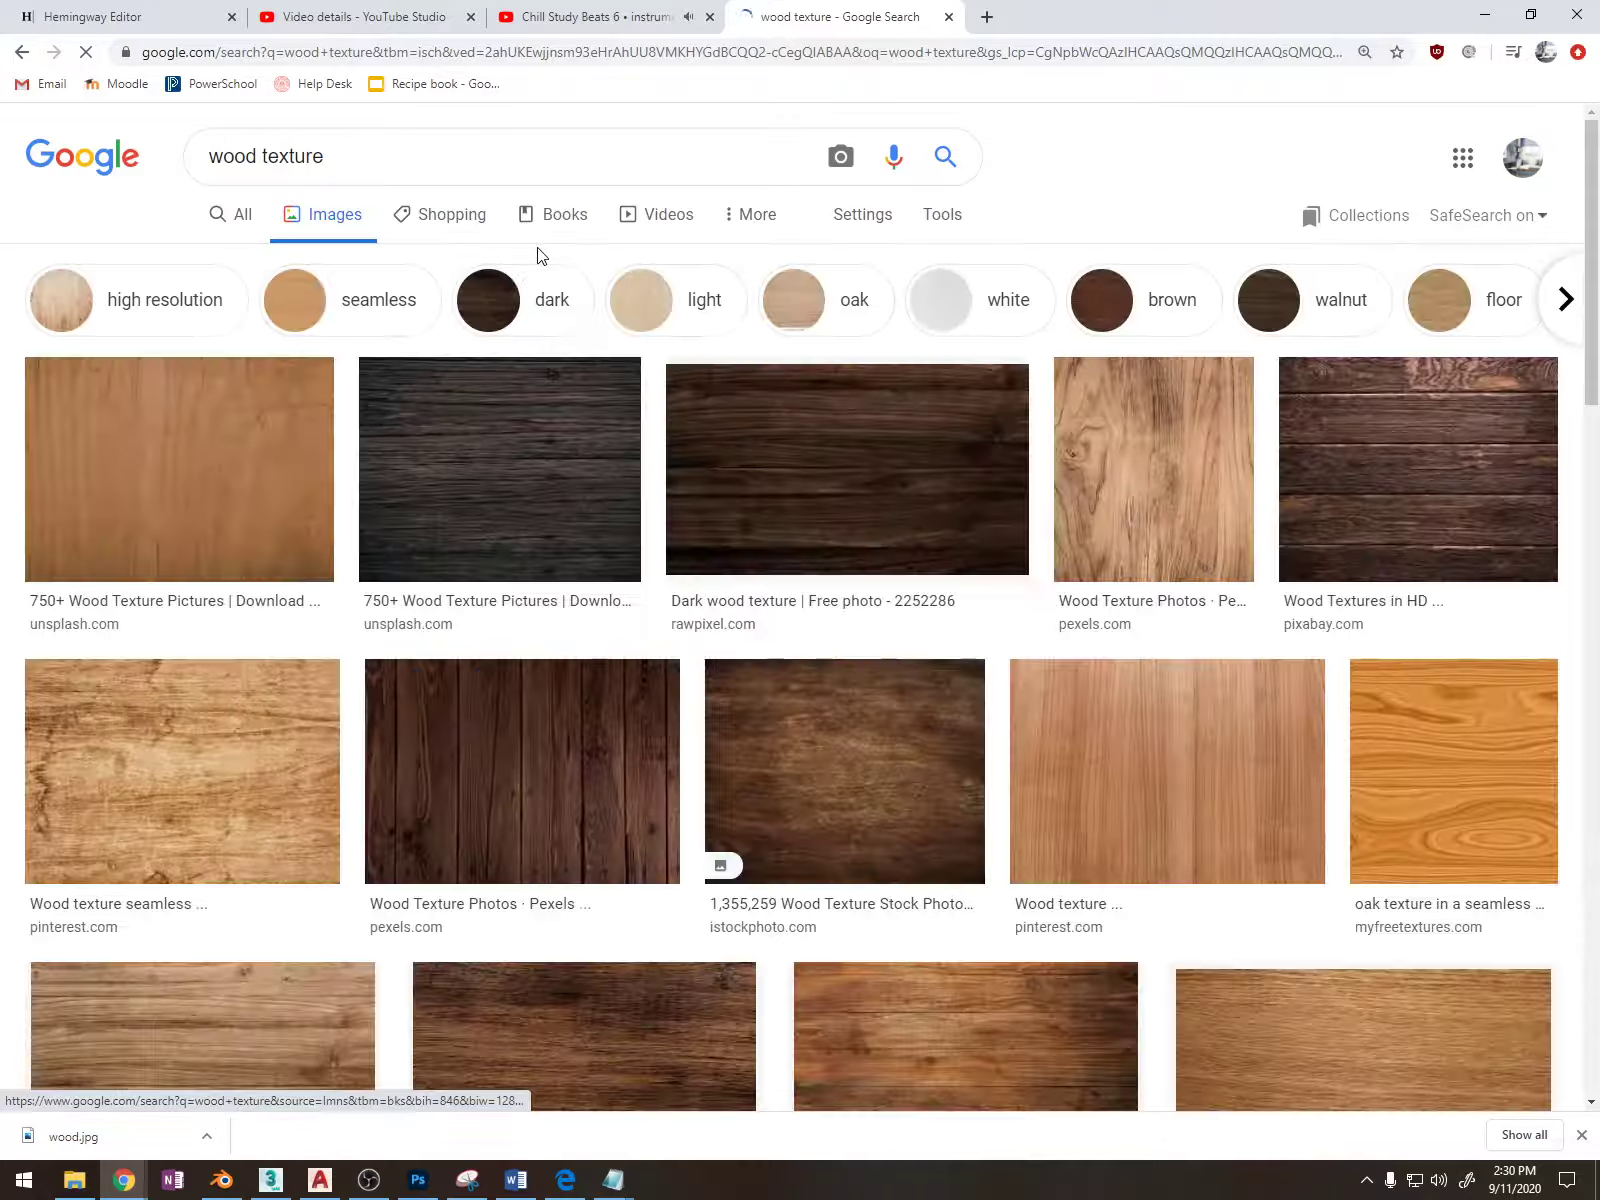
{"action": "left_click", "coordinate": [839, 793]}
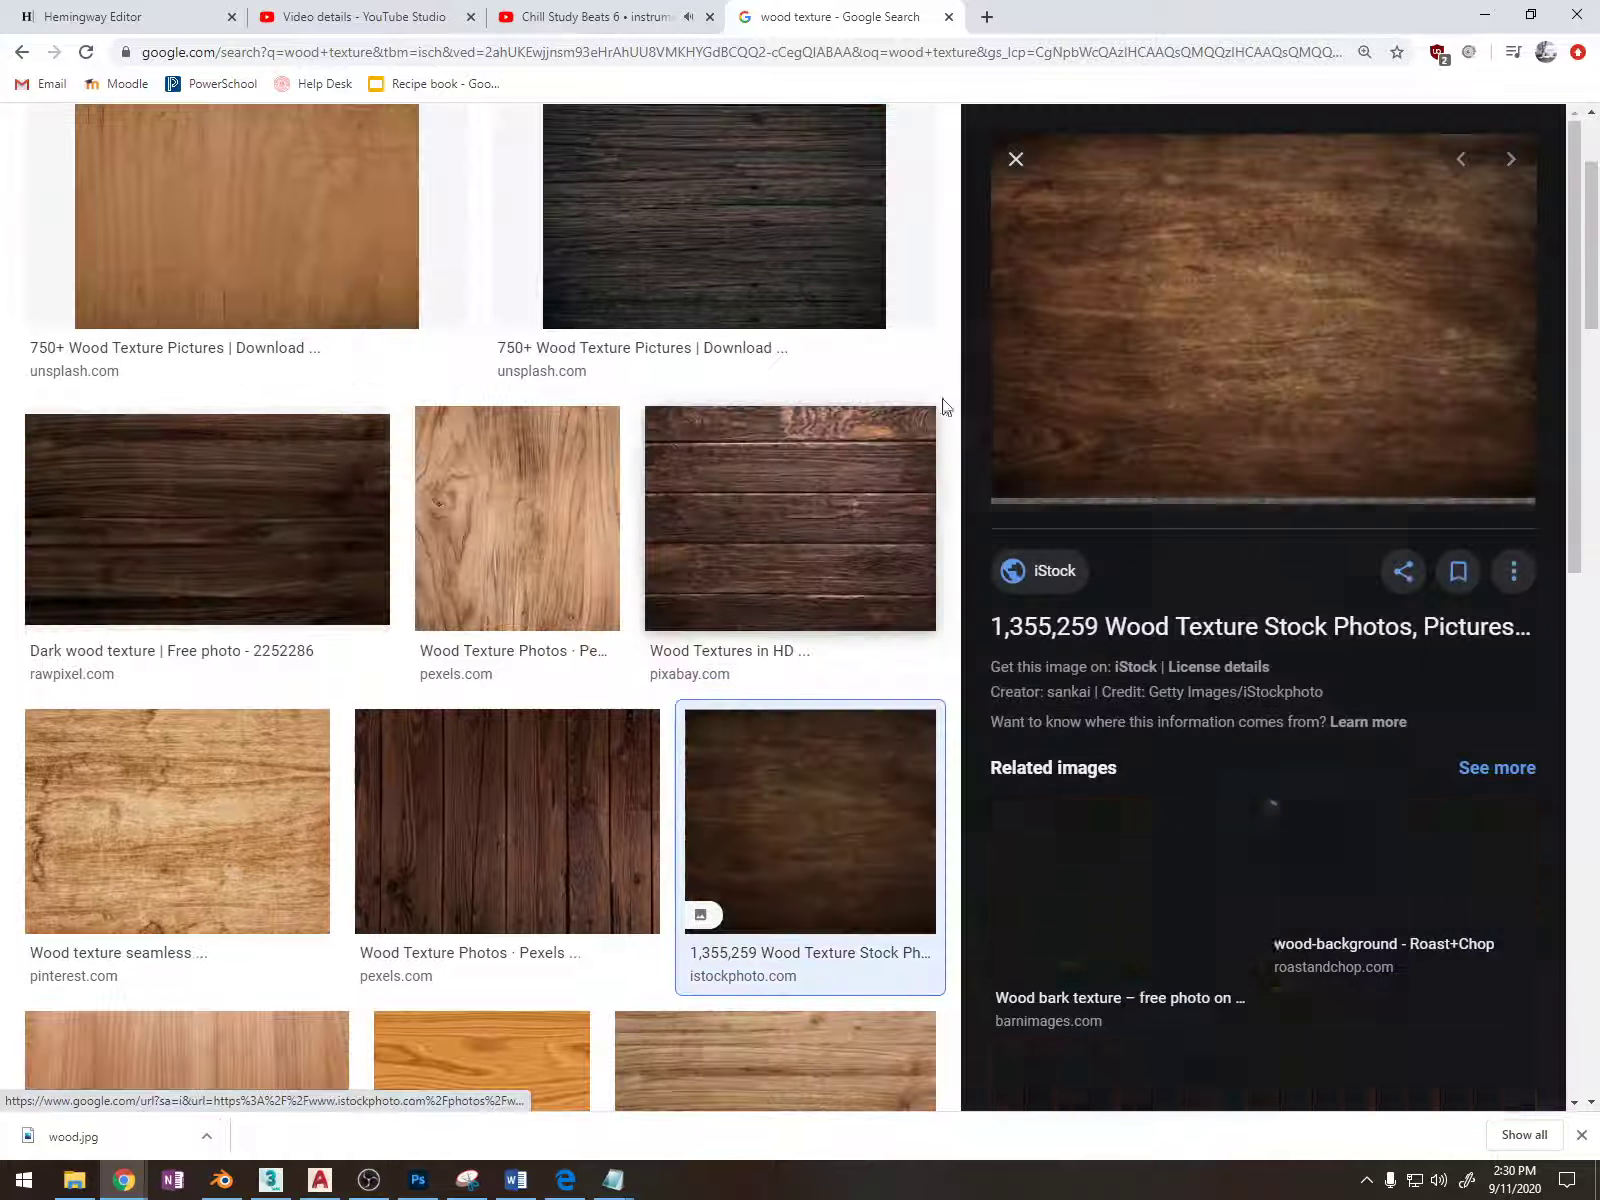
{"action": "right_click", "coordinate": [1101, 317]}
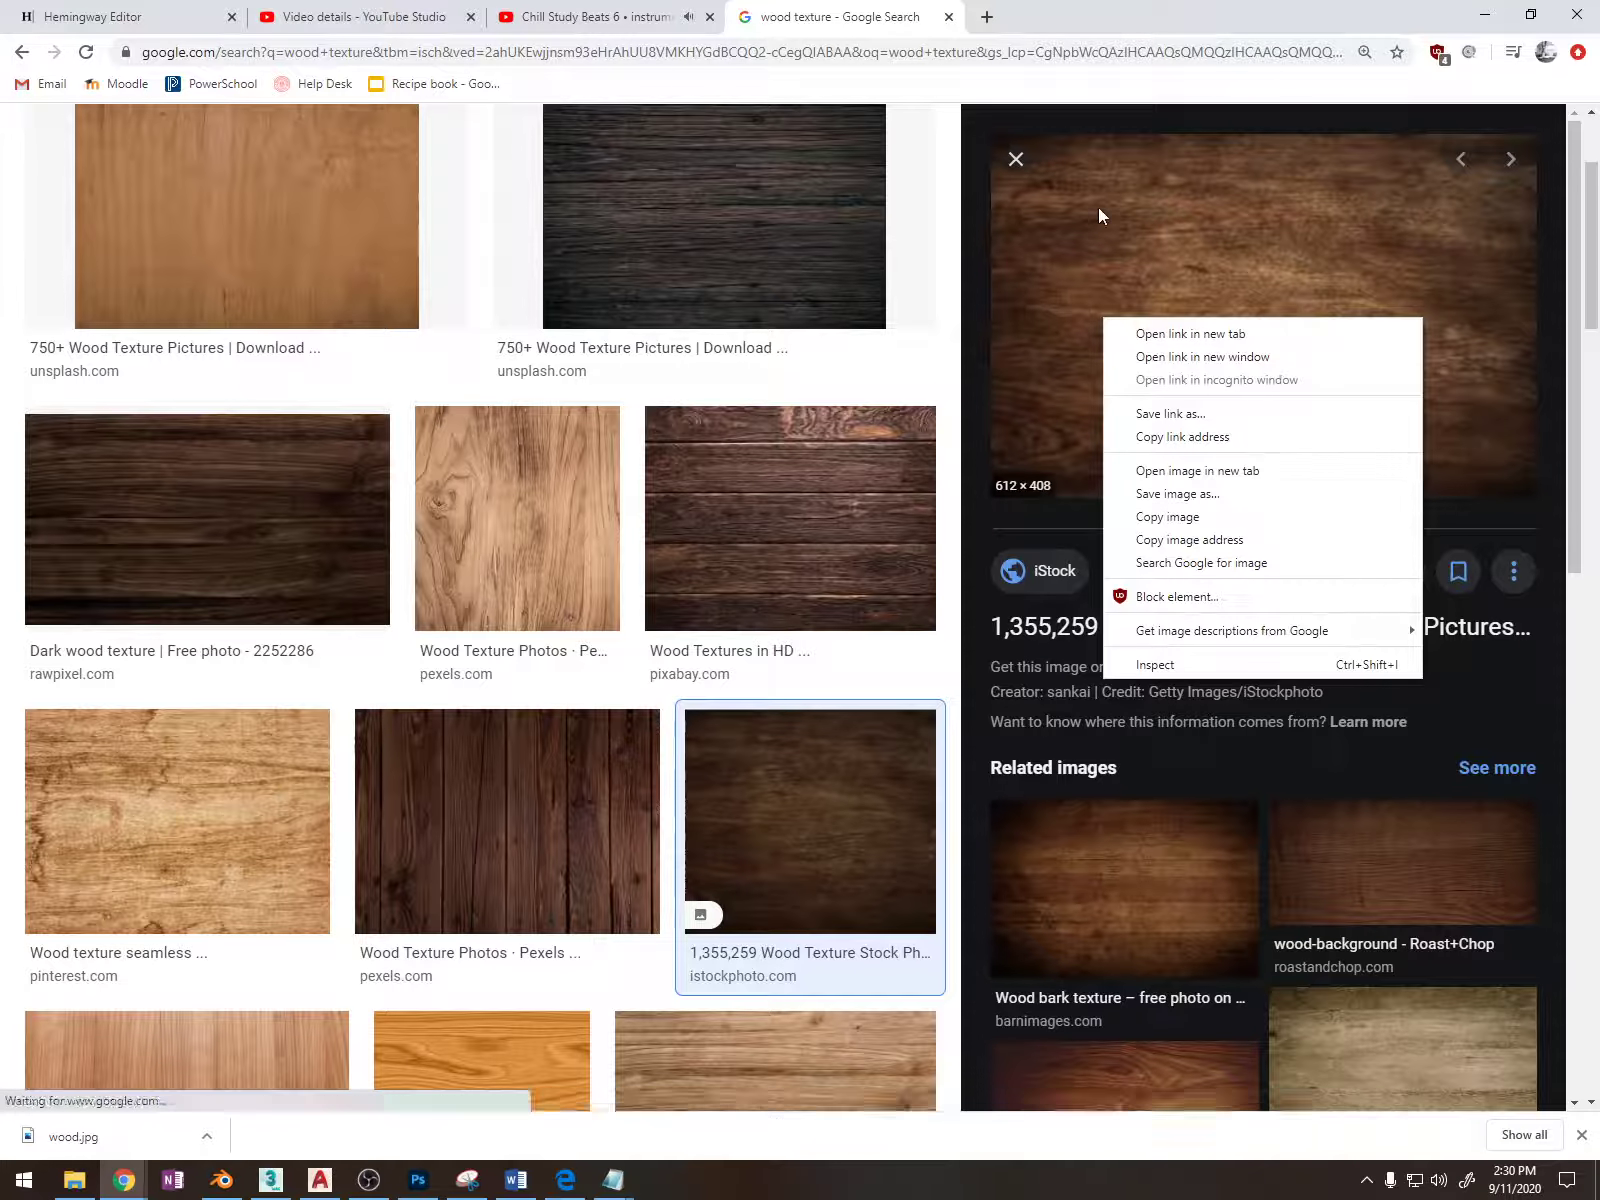
{"action": "left_click", "coordinate": [1195, 334]}
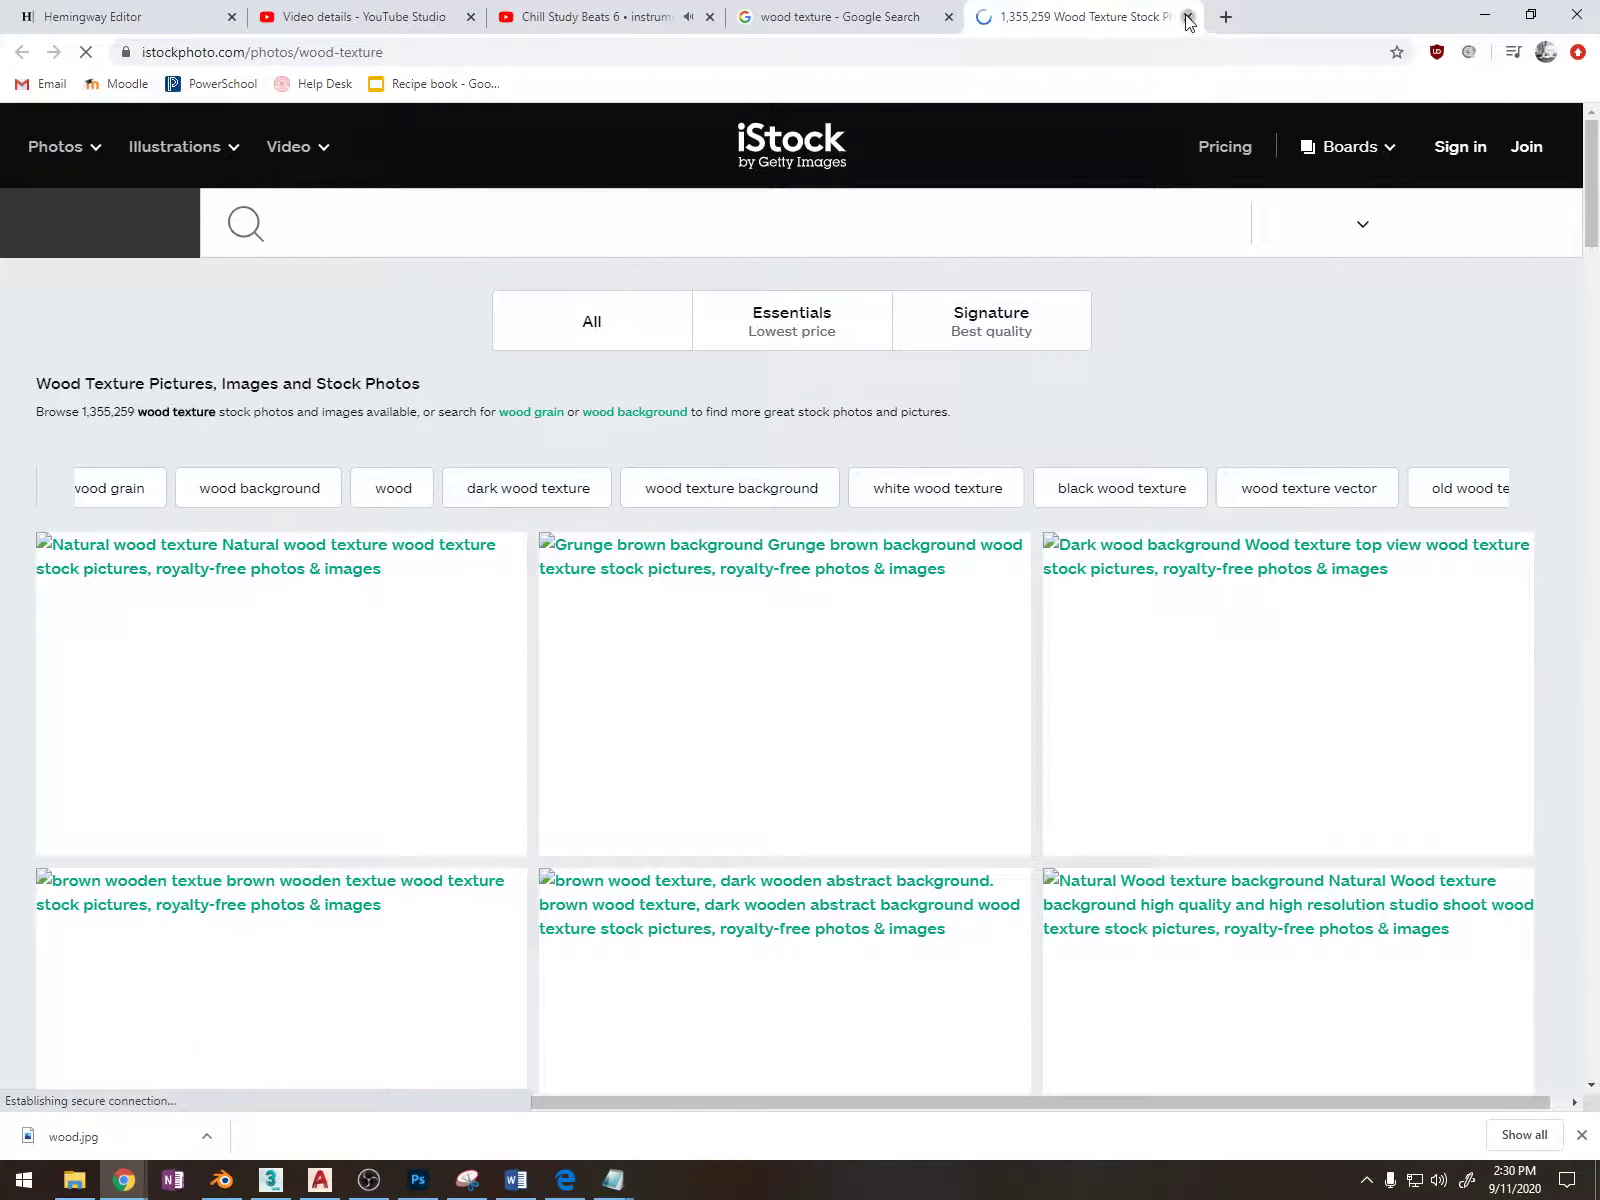
{"action": "left_click", "coordinate": [1188, 18]}
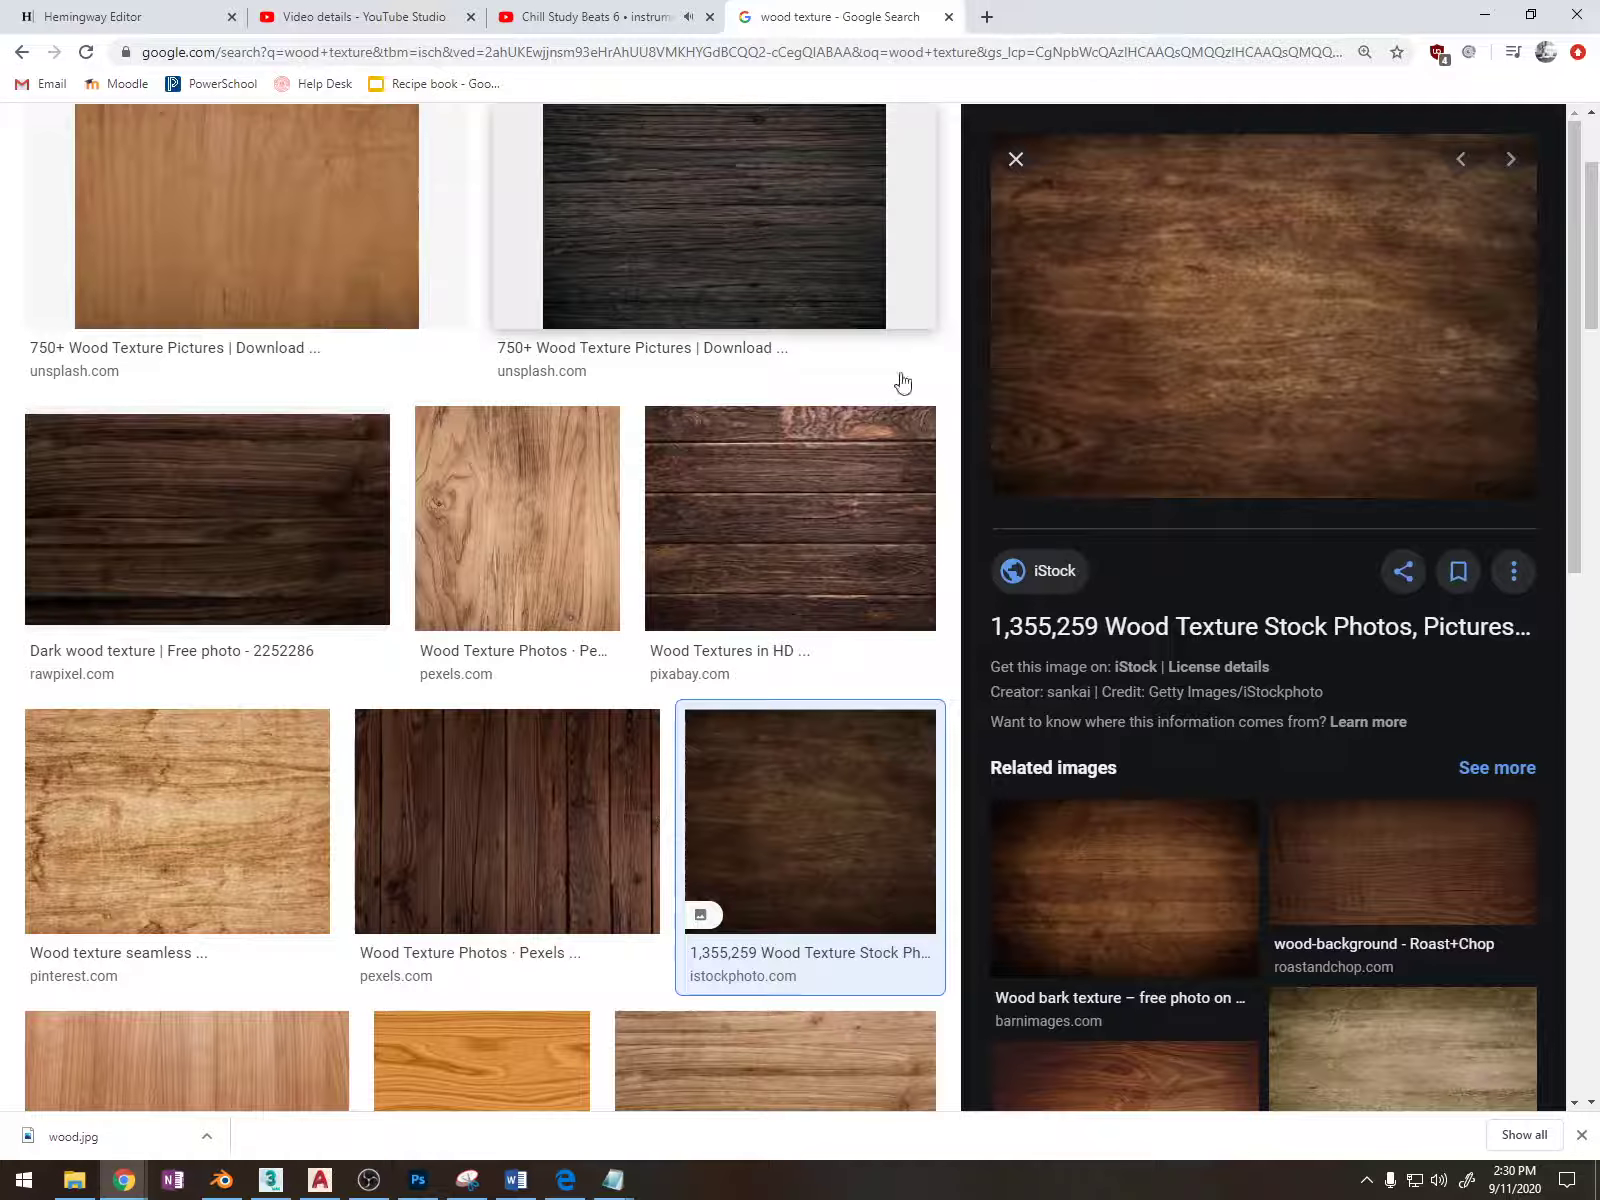
Save the light brown Pinterest wood texture image as notSeamless in the module5 seamless folder.
{"action": "left_click", "coordinate": [272, 873]}
{"action": "right_click", "coordinate": [1200, 280]}
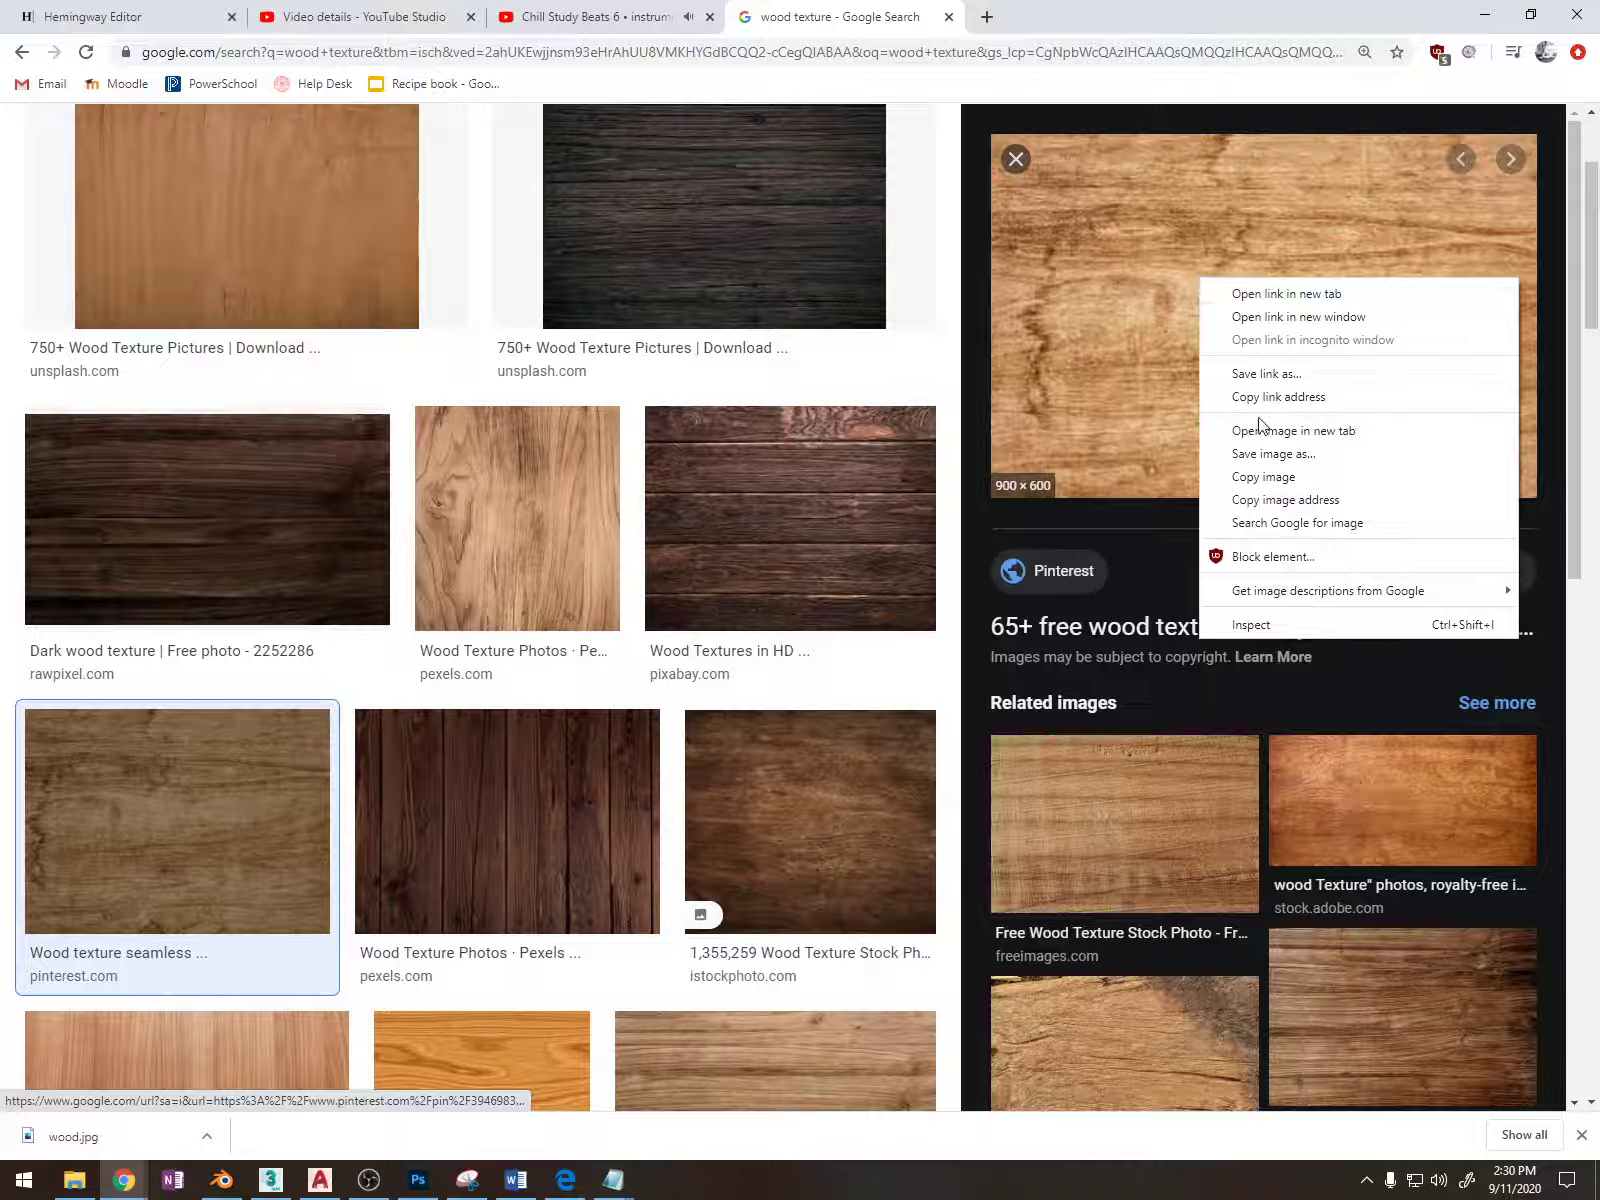
{"action": "left_click", "coordinate": [1300, 454]}
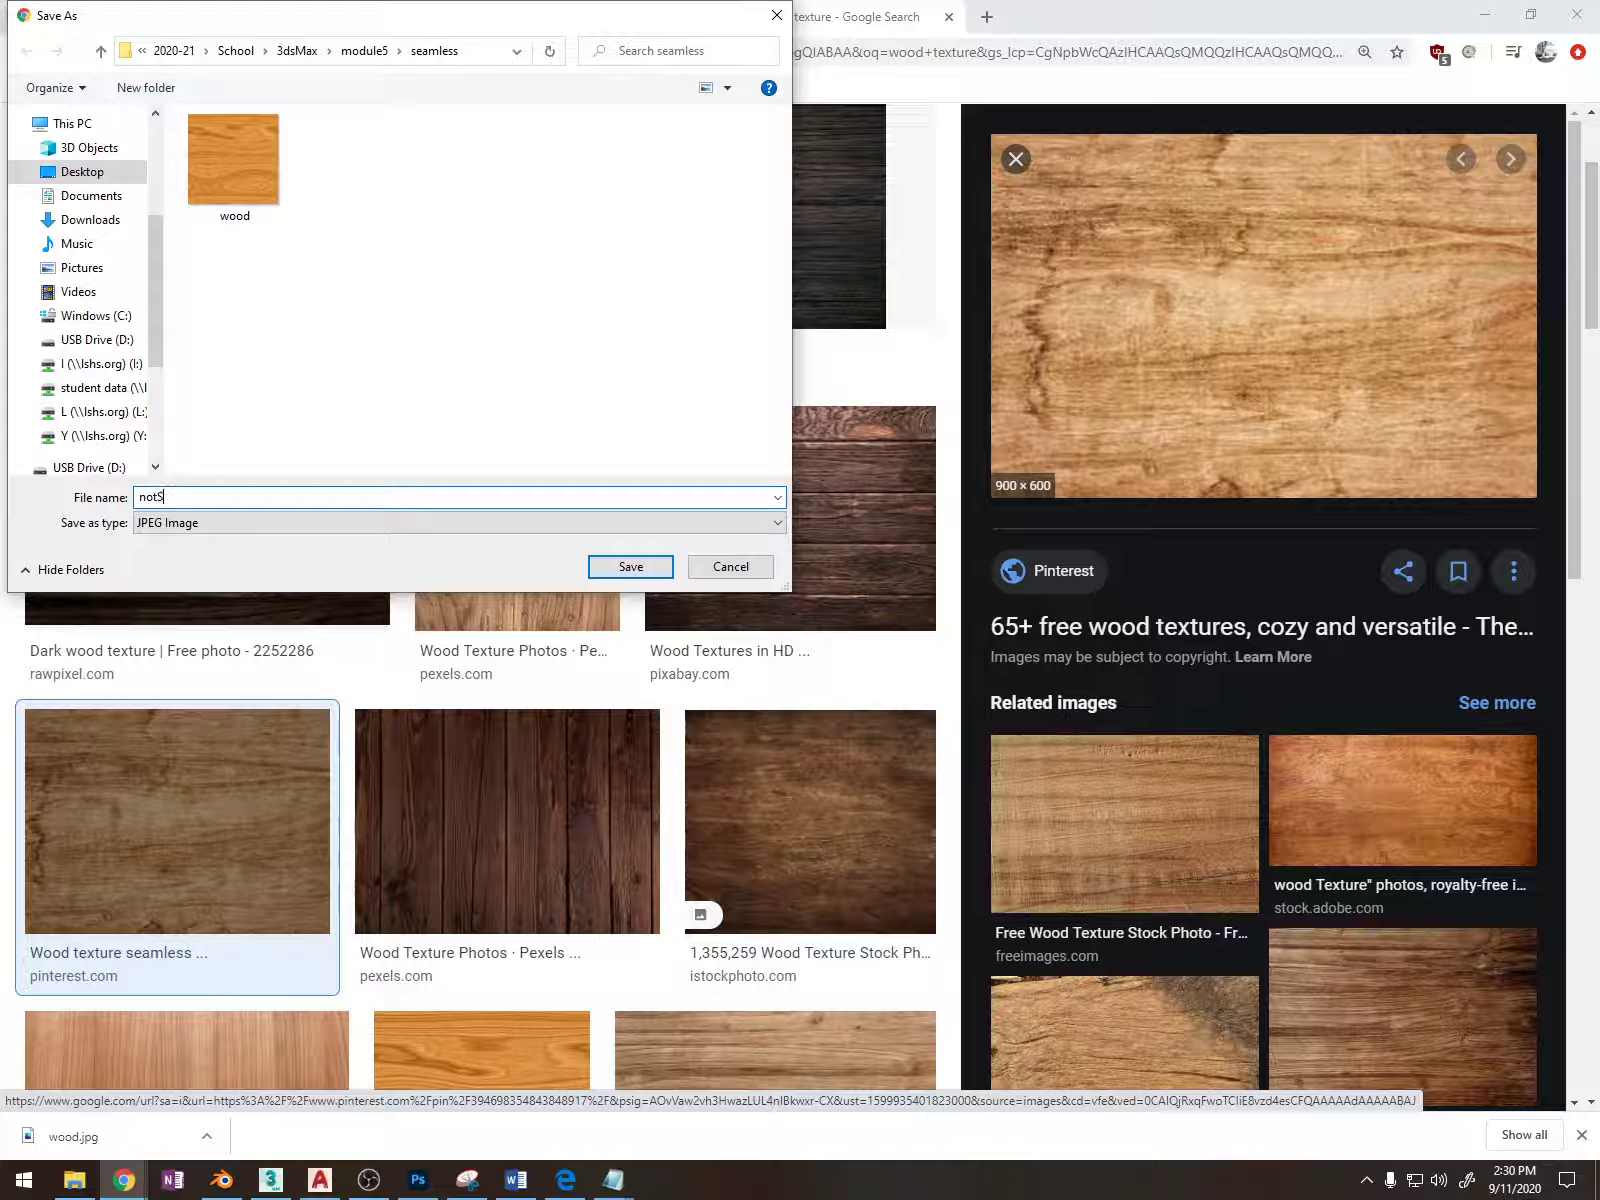
{"action": "type", "text": "notSeamless"}
{"action": "key", "text": "Return"}
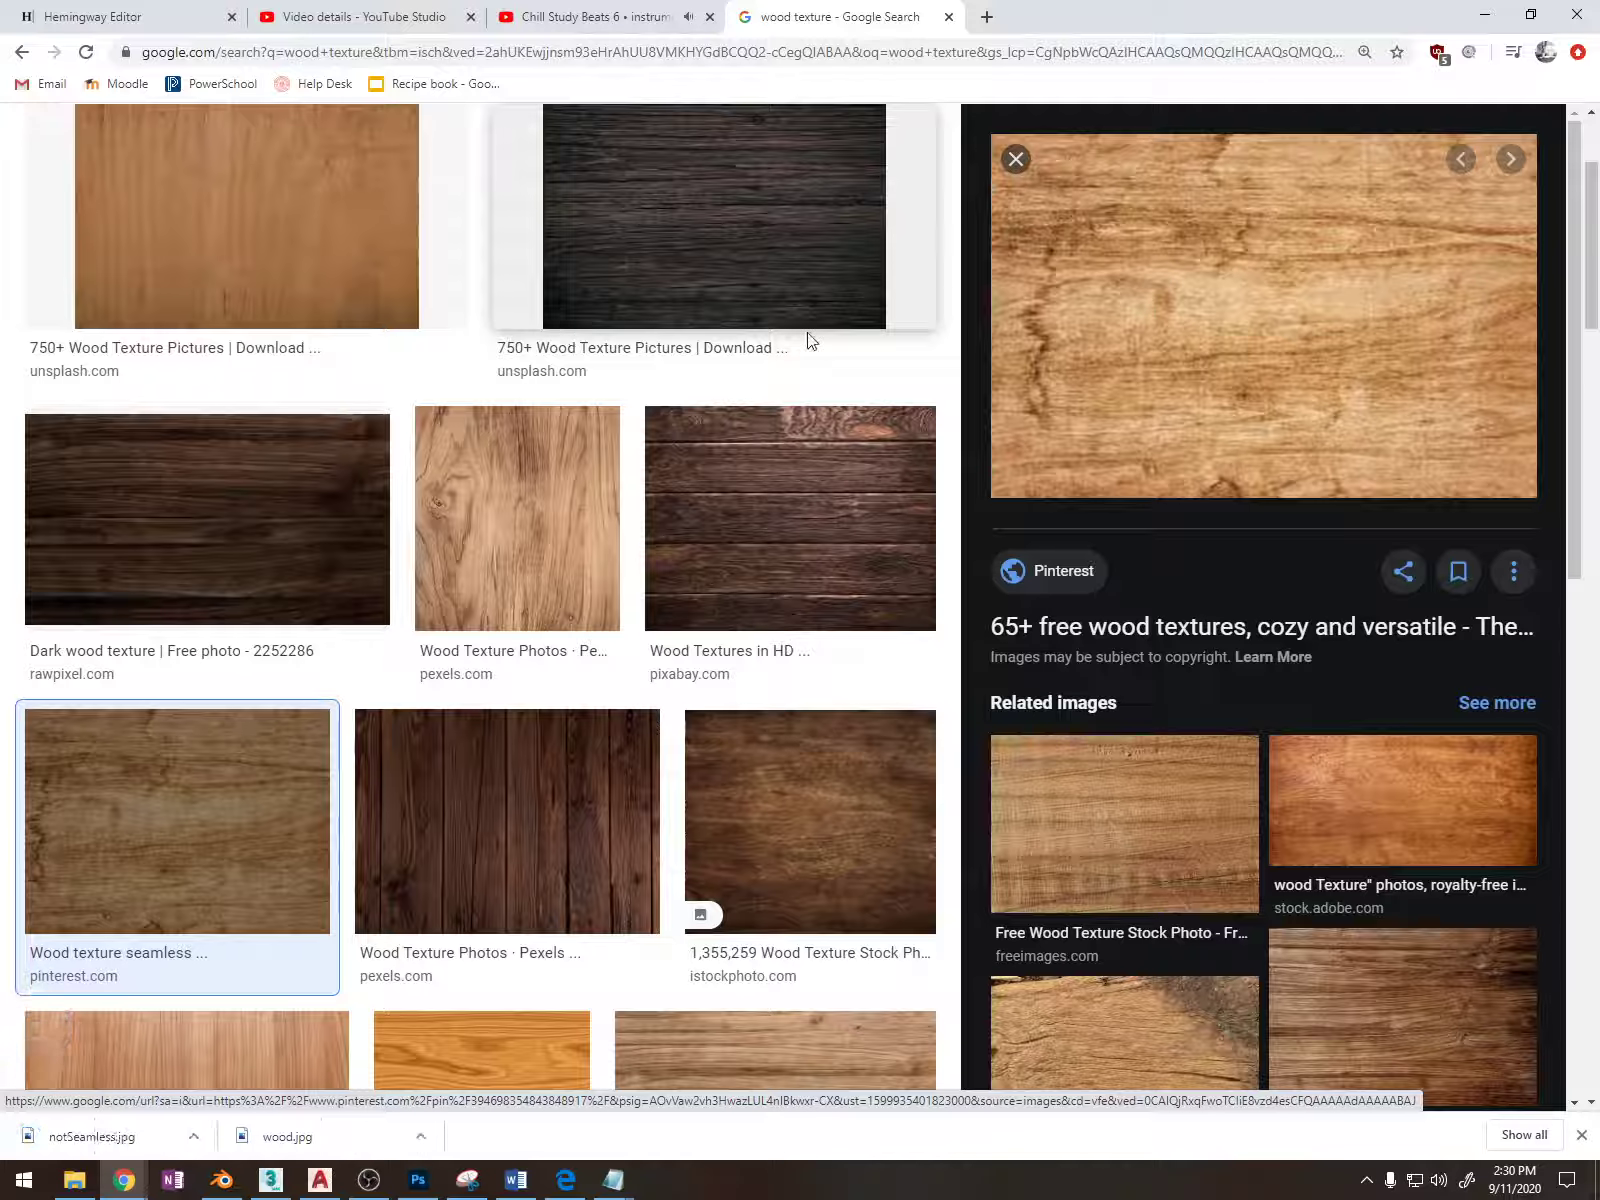
Switch back to 3ds Max and load the notSeamless image from the module5 seamless folder as the new material's base color map.
{"action": "left_click", "coordinate": [1475, 12]}
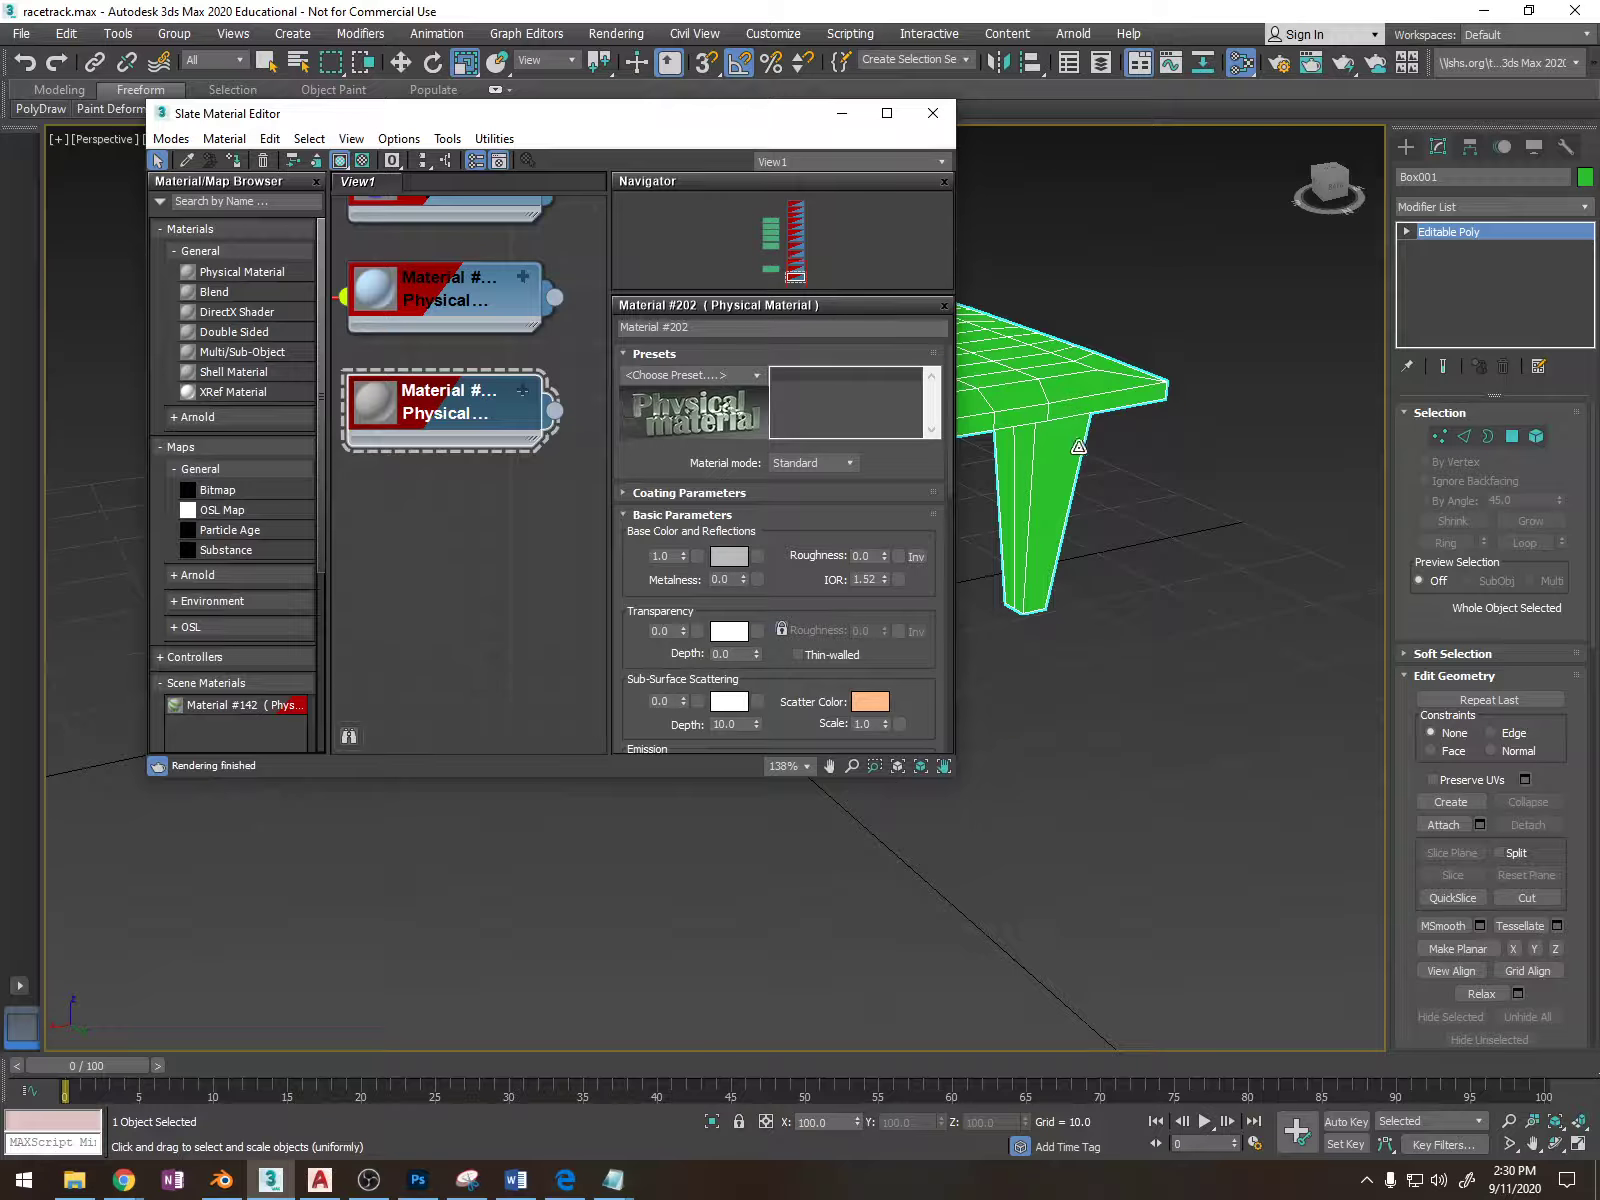
{"action": "middle_click_drag", "start_coordinate": [1236, 503], "coordinate": [1262, 508], "text": "alt"}
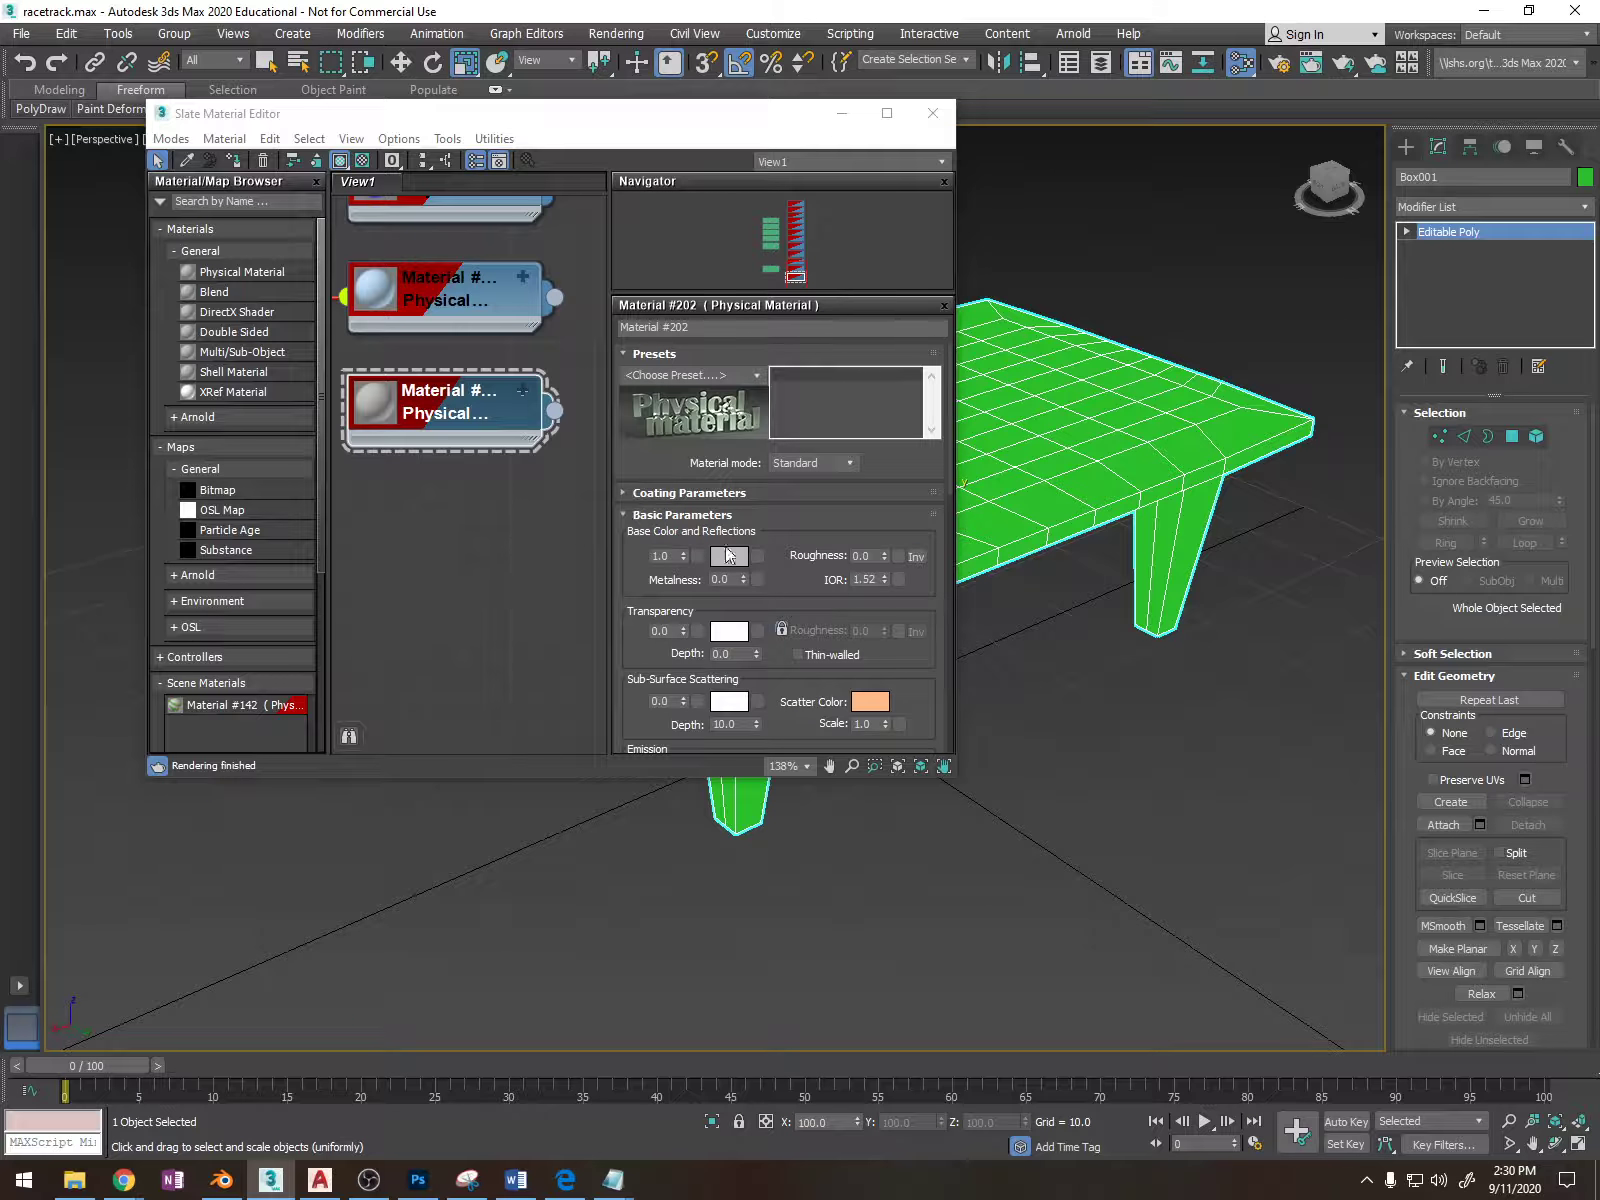
{"action": "double_click", "coordinate": [626, 360]}
{"action": "double_click", "coordinate": [178, 164]}
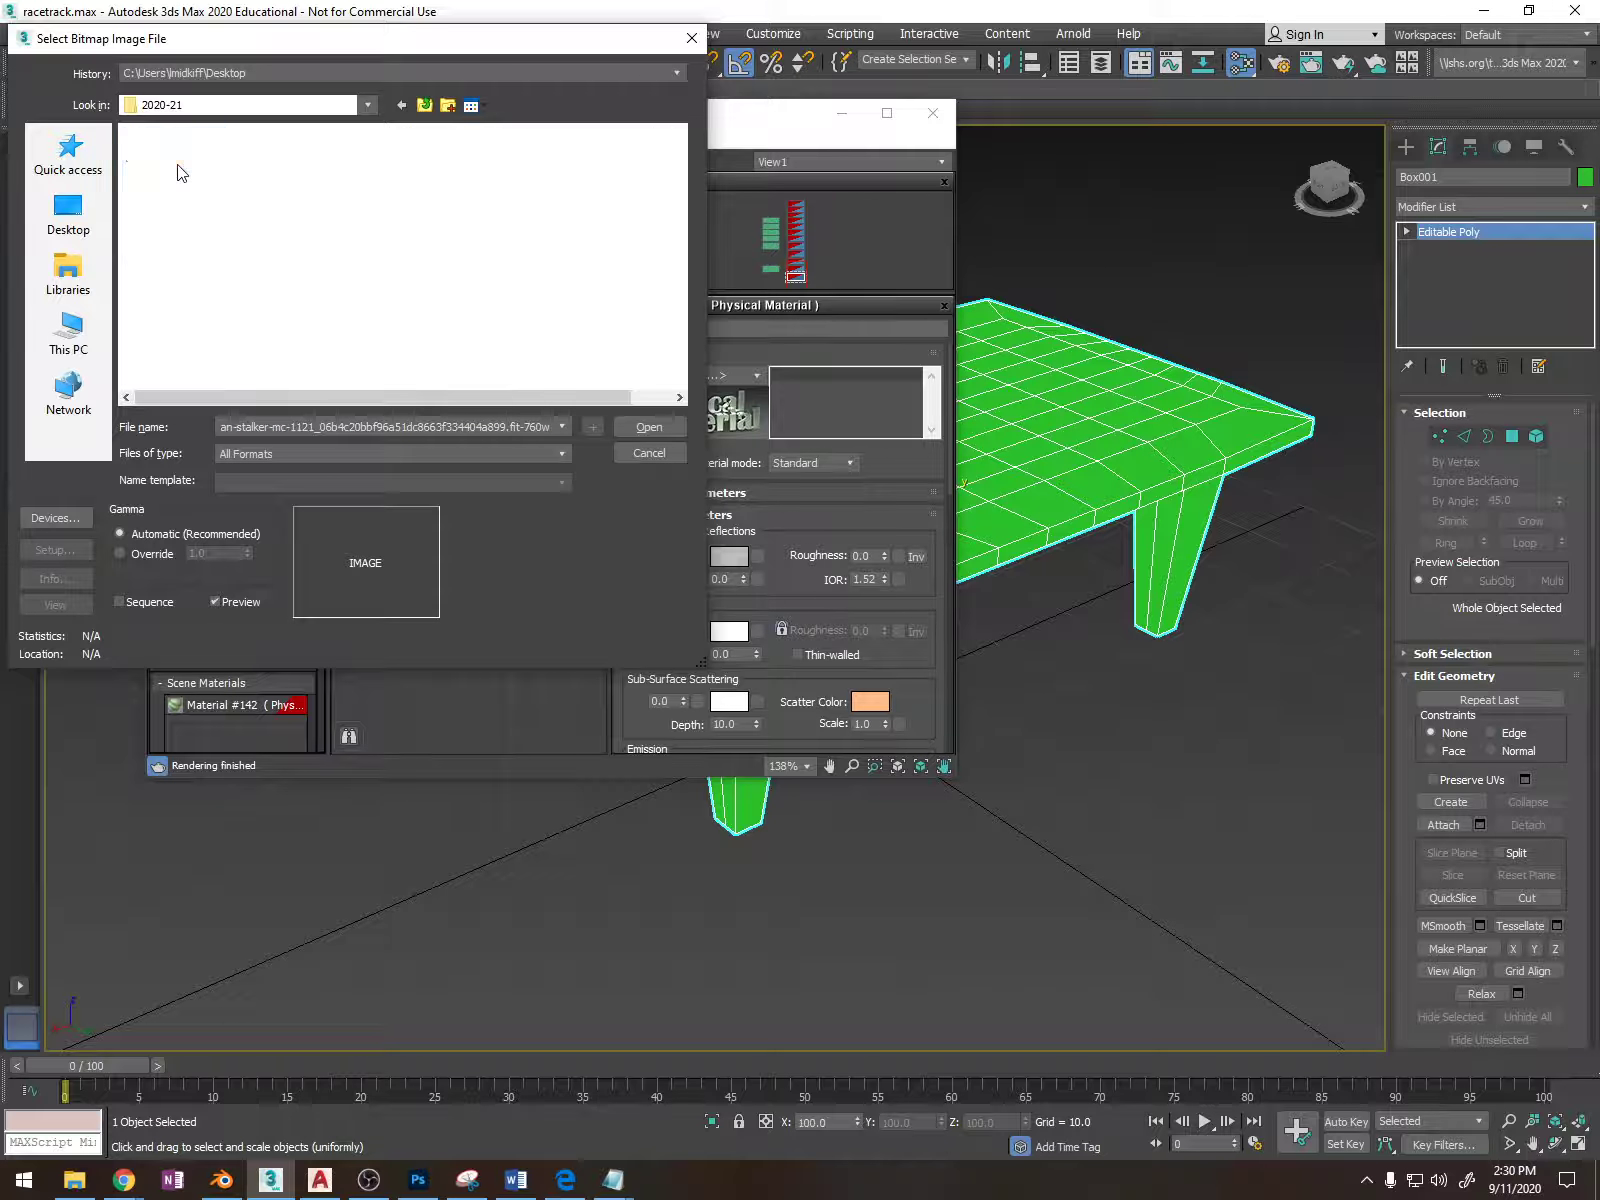
{"action": "double_click", "coordinate": [178, 160]}
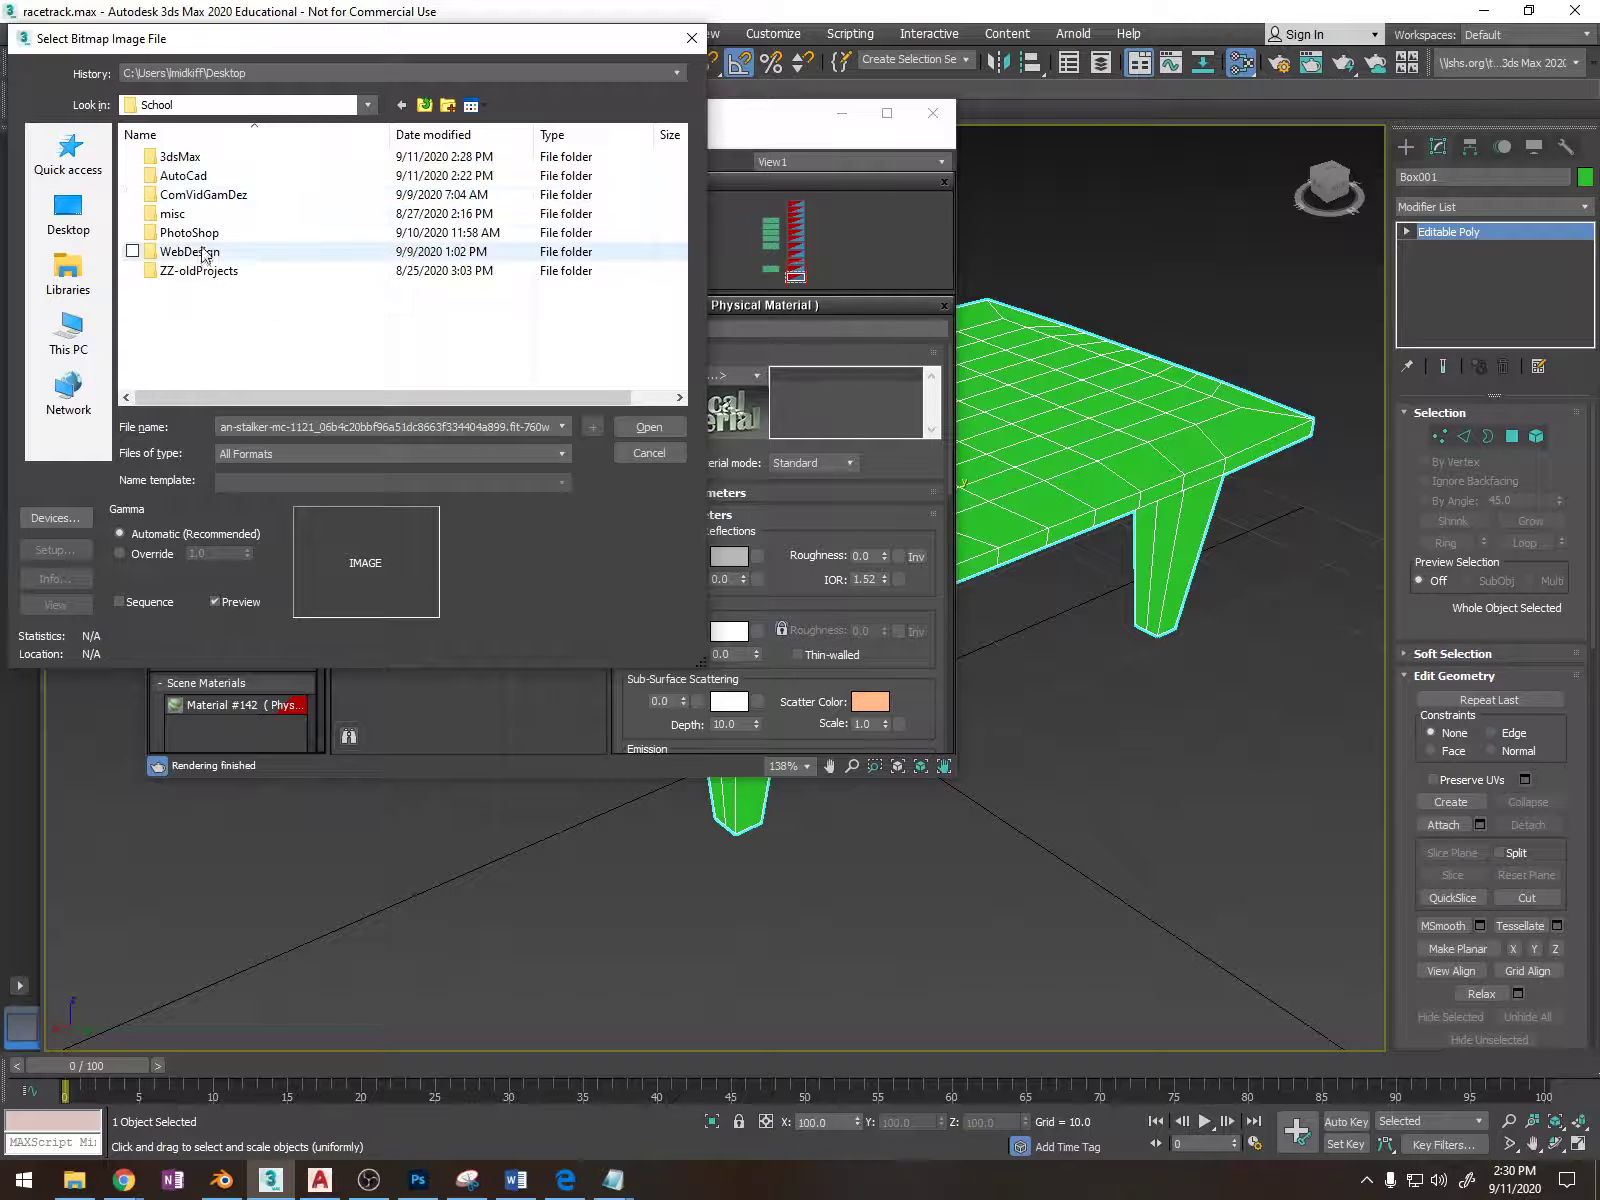
{"action": "double_click", "coordinate": [190, 158]}
{"action": "double_click", "coordinate": [190, 233]}
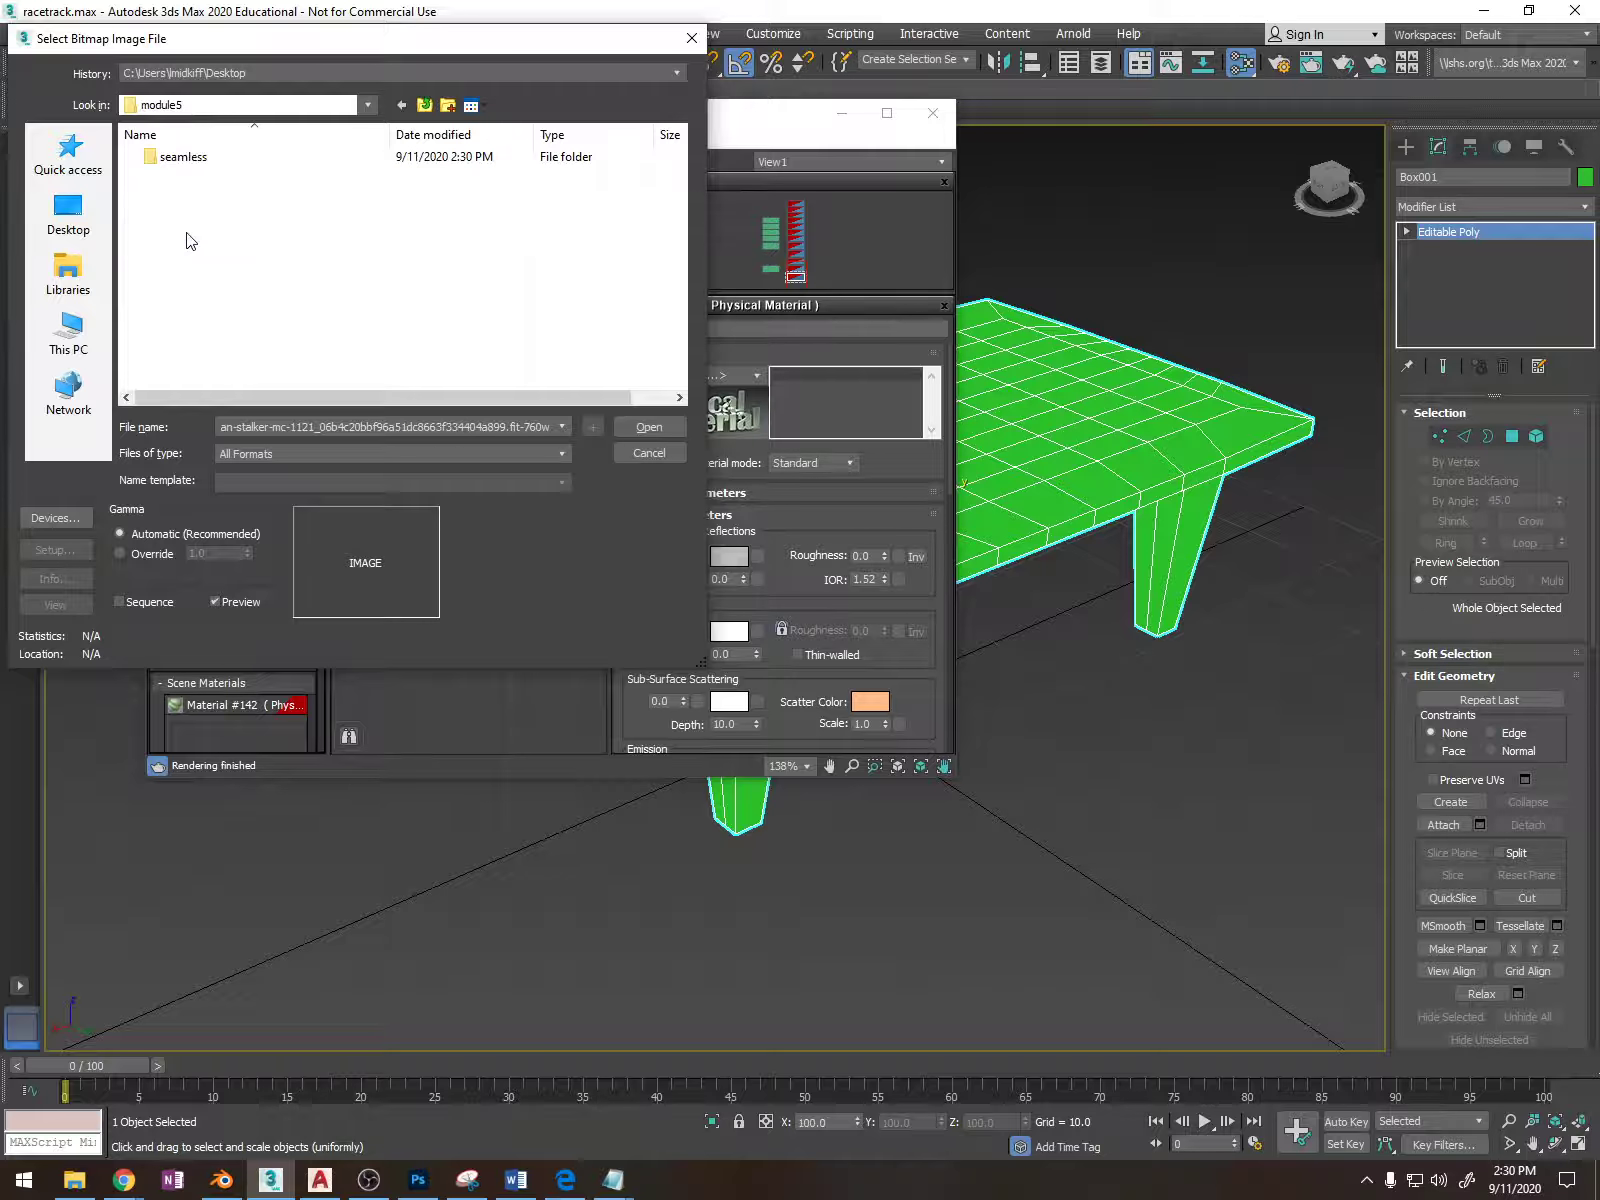
{"action": "double_click", "coordinate": [190, 158]}
{"action": "double_click", "coordinate": [190, 202]}
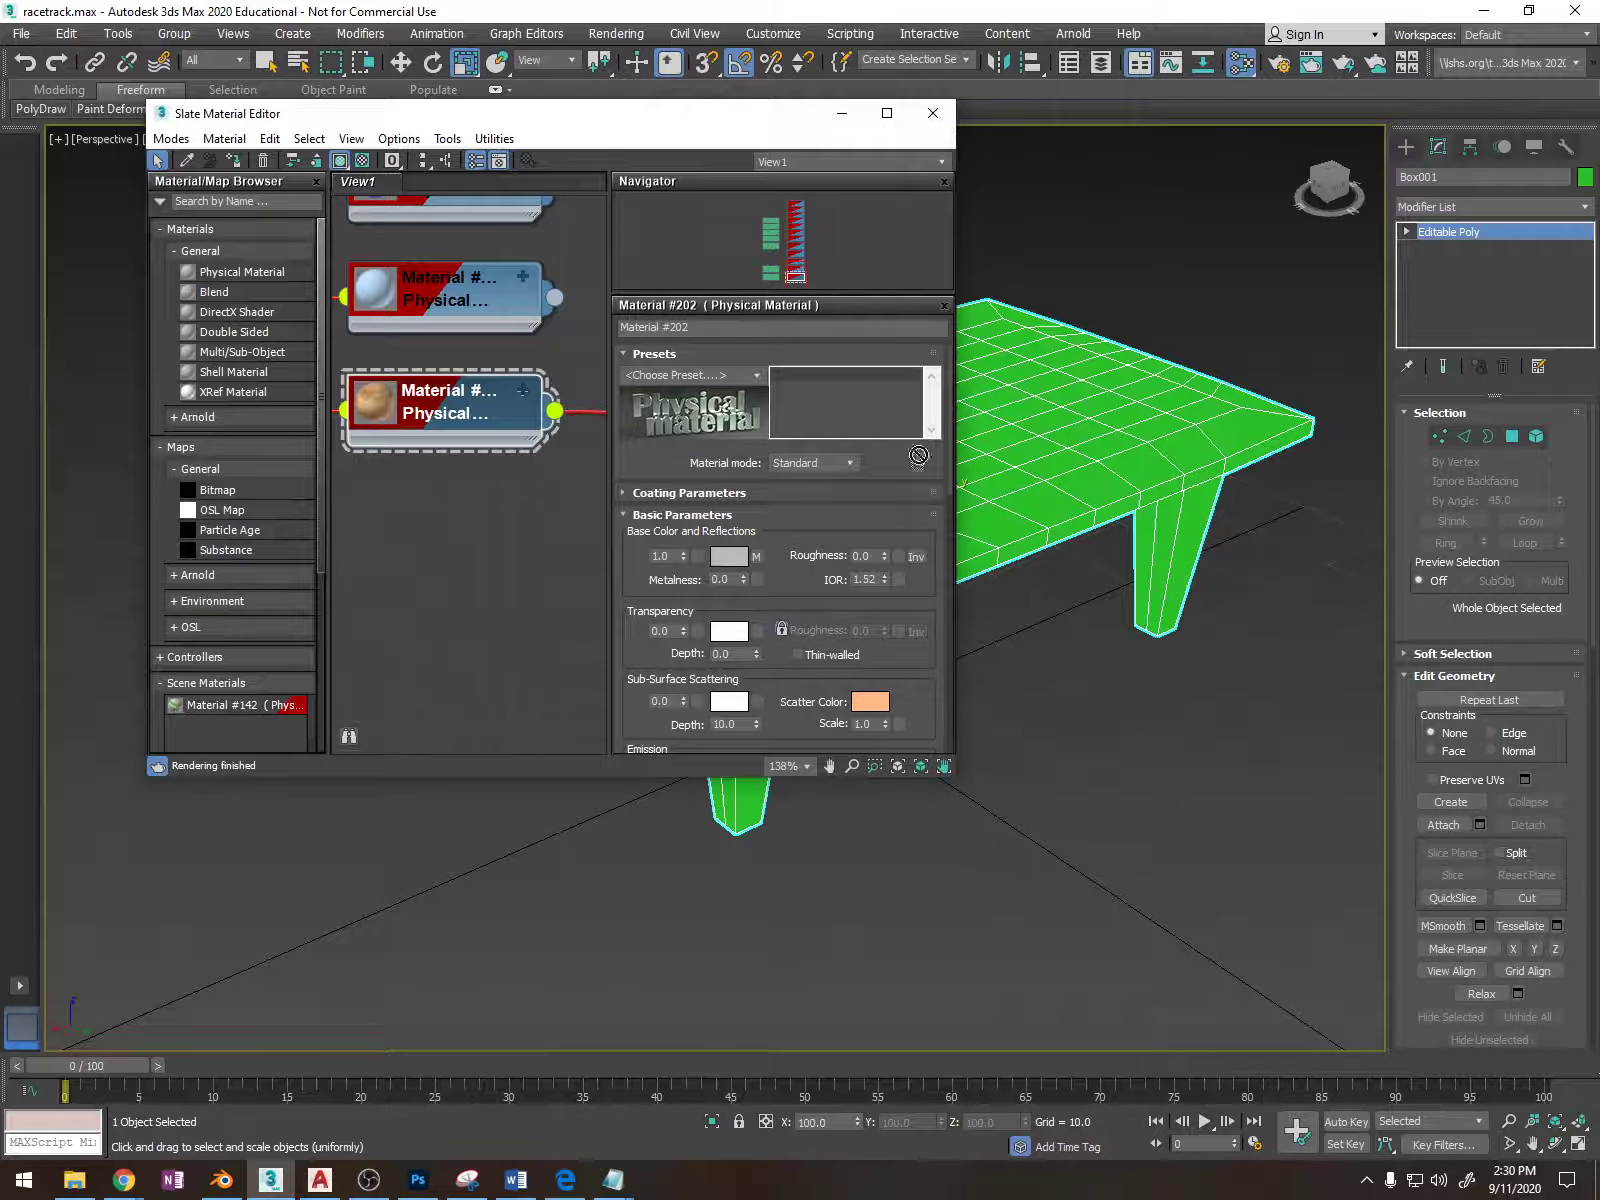
Assign the wood material to the table and close the Slate Material Editor.
{"action": "left_click_drag", "start_coordinate": [918, 456], "coordinate": [1038, 449]}
{"action": "left_click", "coordinate": [933, 113]}
{"action": "middle_click_drag", "start_coordinate": [1100, 420], "coordinate": [1310, 462], "text": "alt"}
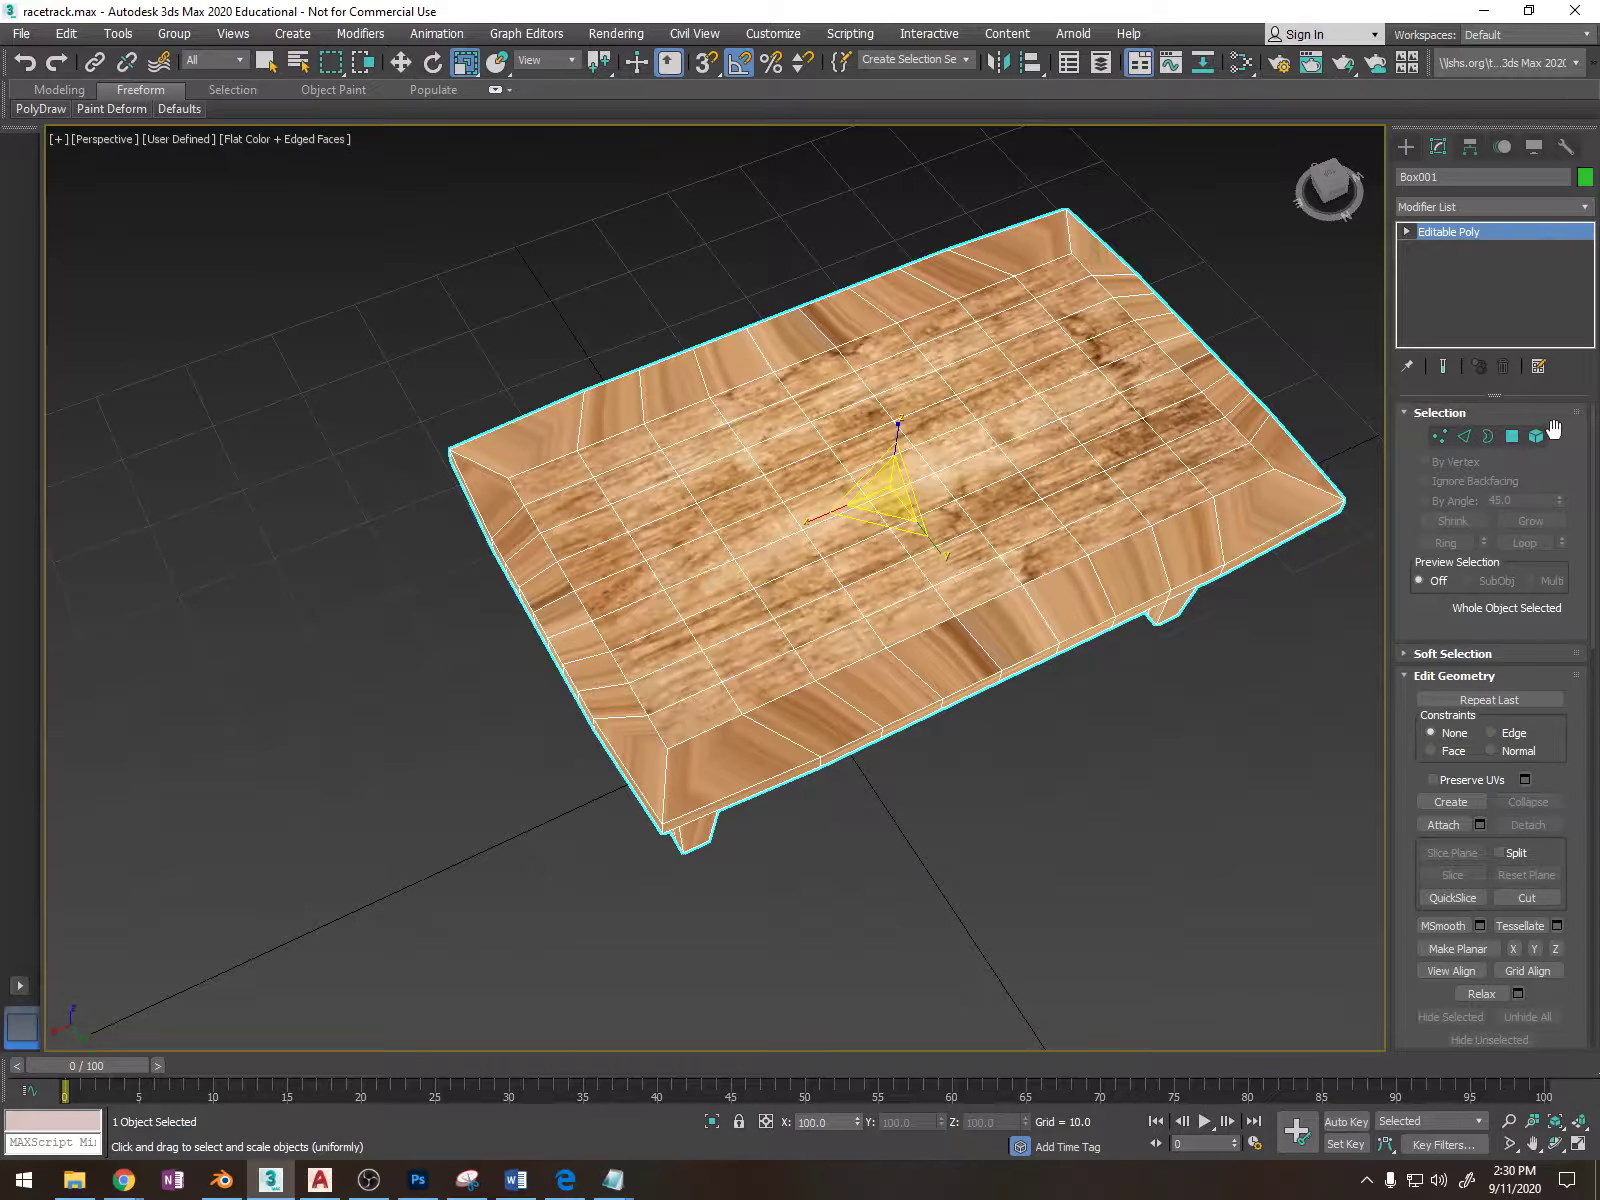
Select all polygons of the table at polygon level and show the selection as edge outlines instead of shaded faces.
{"action": "left_click", "coordinate": [1510, 438]}
{"action": "middle_click_drag", "start_coordinate": [1129, 457], "coordinate": [1238, 343], "text": "alt"}
{"action": "middle_click_drag", "start_coordinate": [610, 303], "coordinate": [767, 438], "text": "alt"}
{"action": "key", "text": "ctrl+a"}
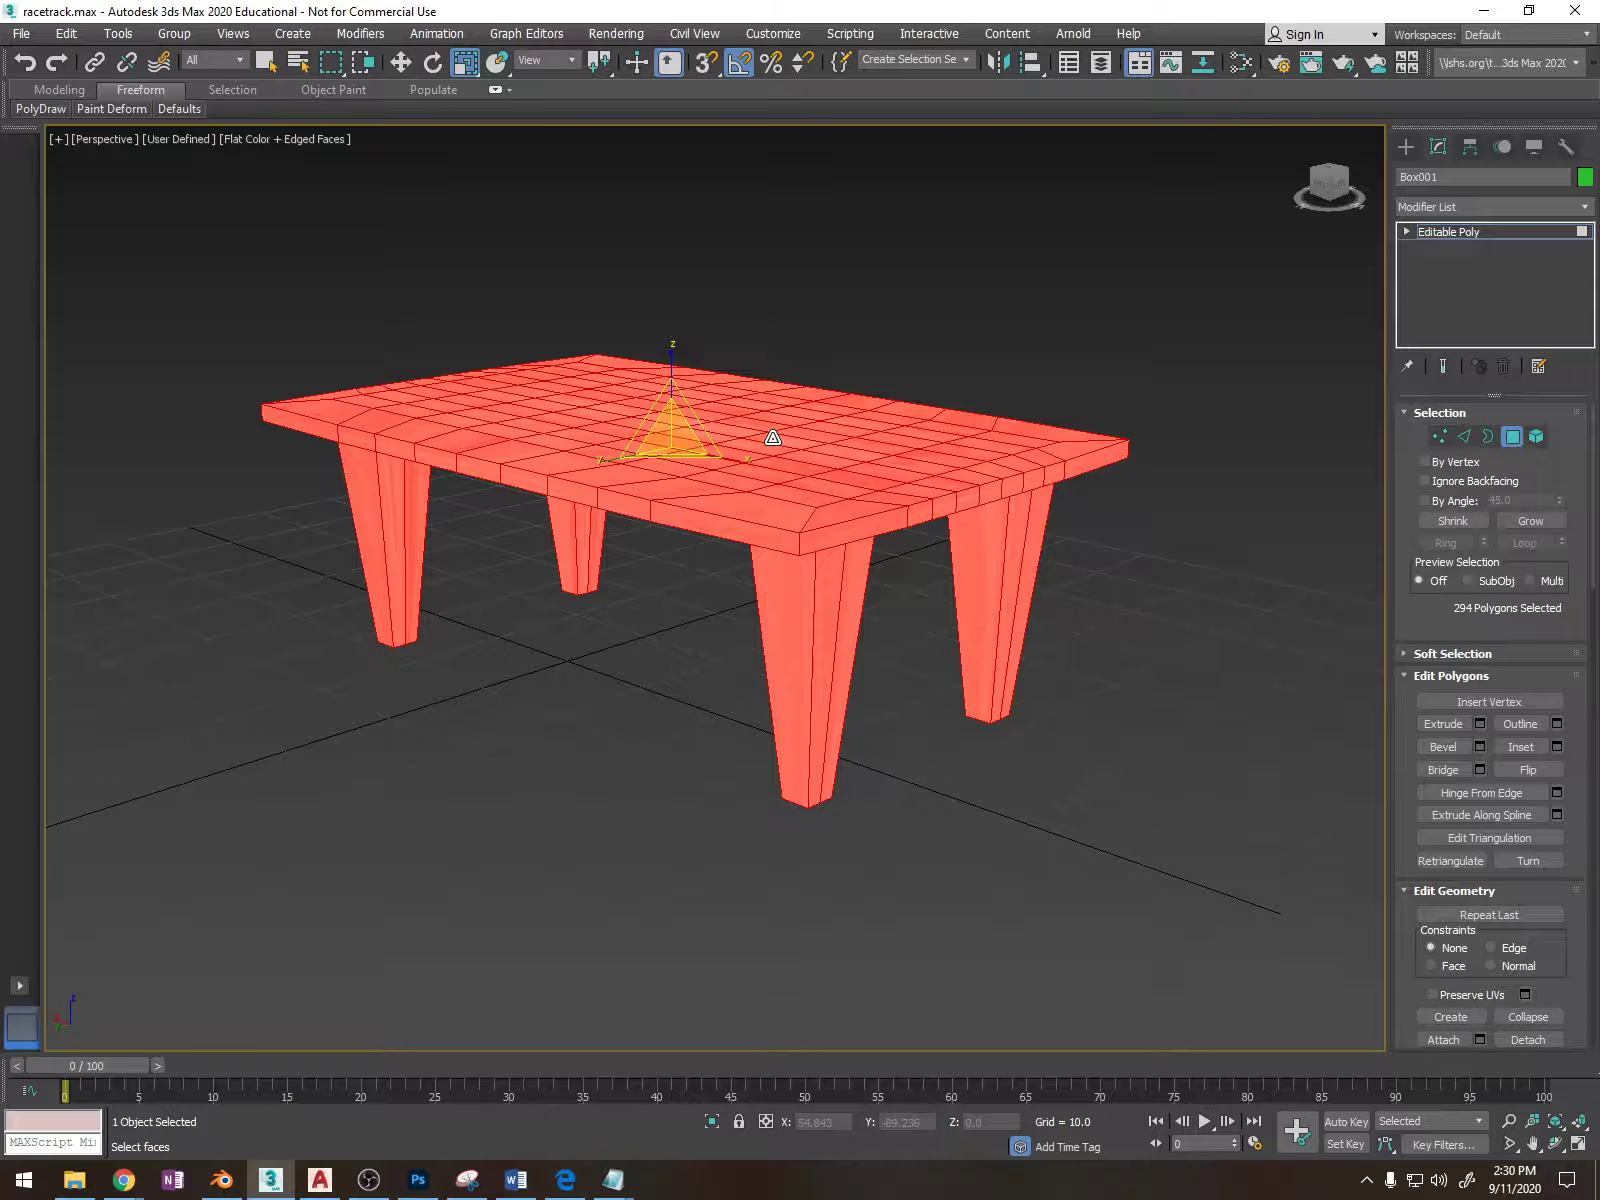
{"action": "key", "text": "F2"}
{"action": "key", "text": "F2"}
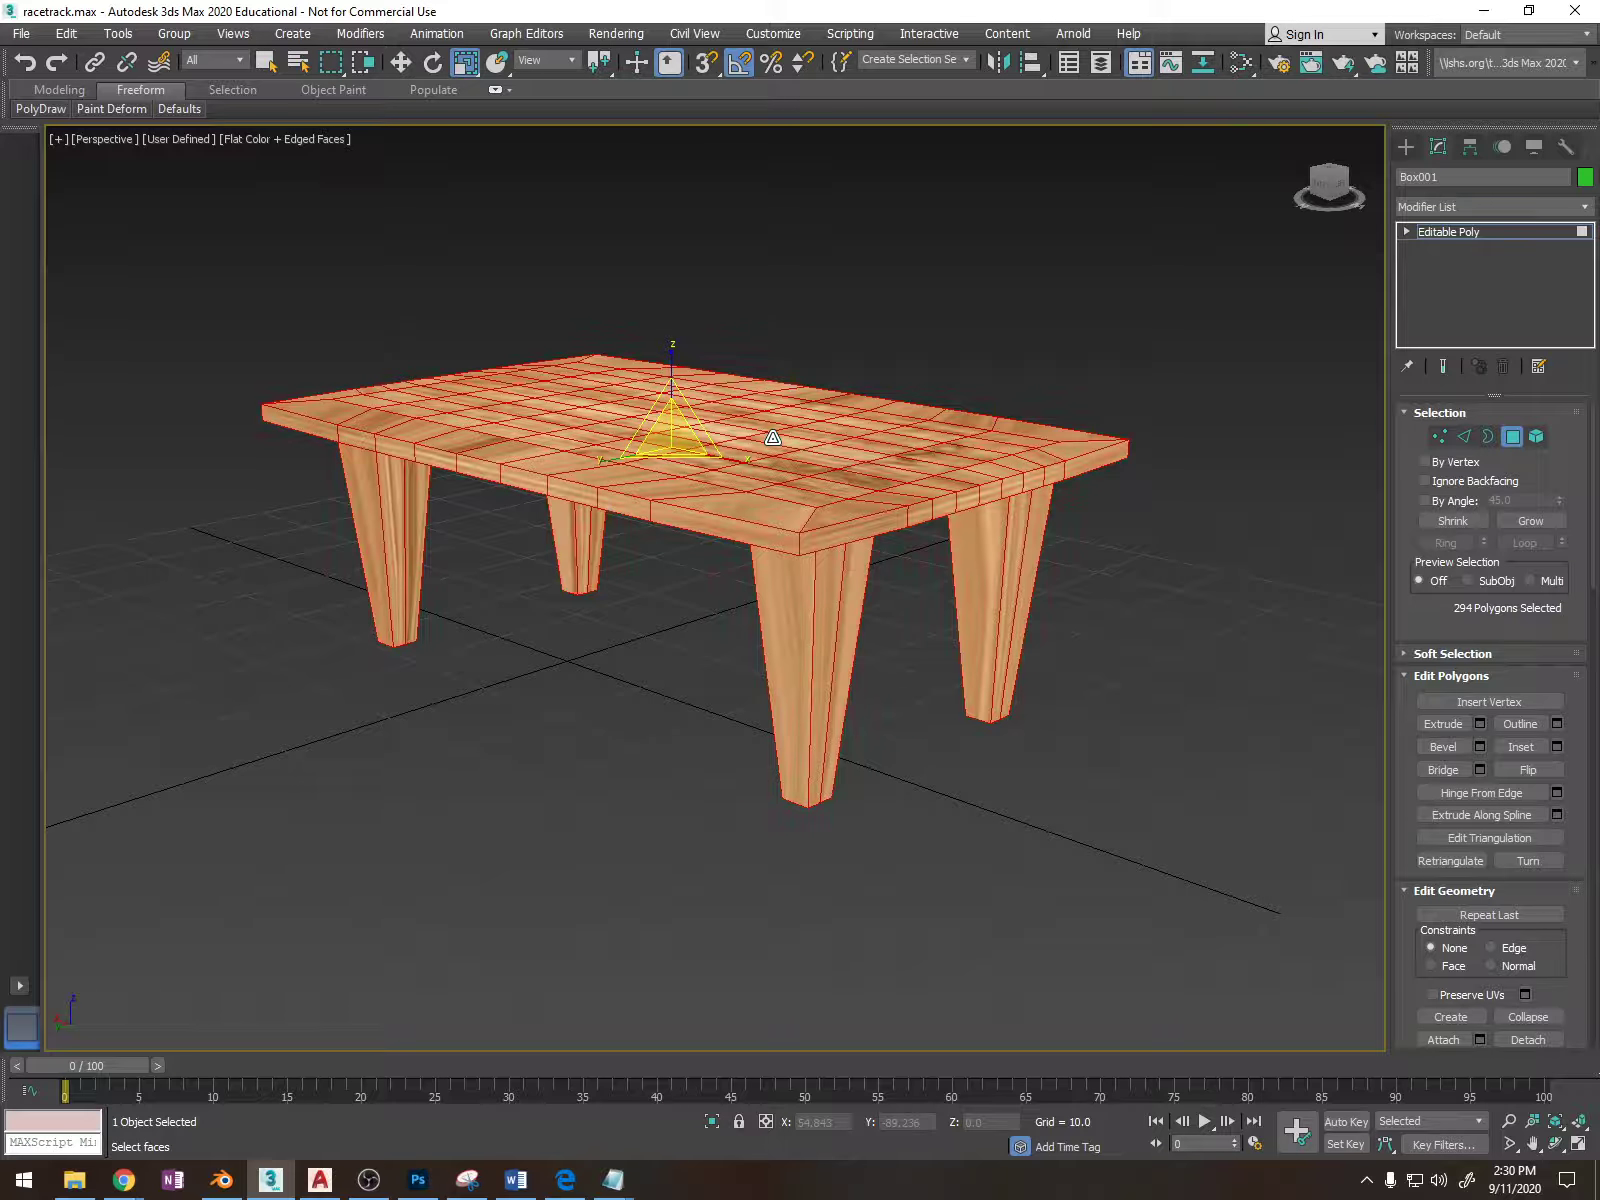
{"action": "key", "text": "F2"}
{"action": "middle_click_drag", "start_coordinate": [990, 471], "coordinate": [979, 490], "text": "alt"}
Add an Unwrap UVW modifier to the table's selected polygons.
{"action": "left_click", "coordinate": [1445, 207]}
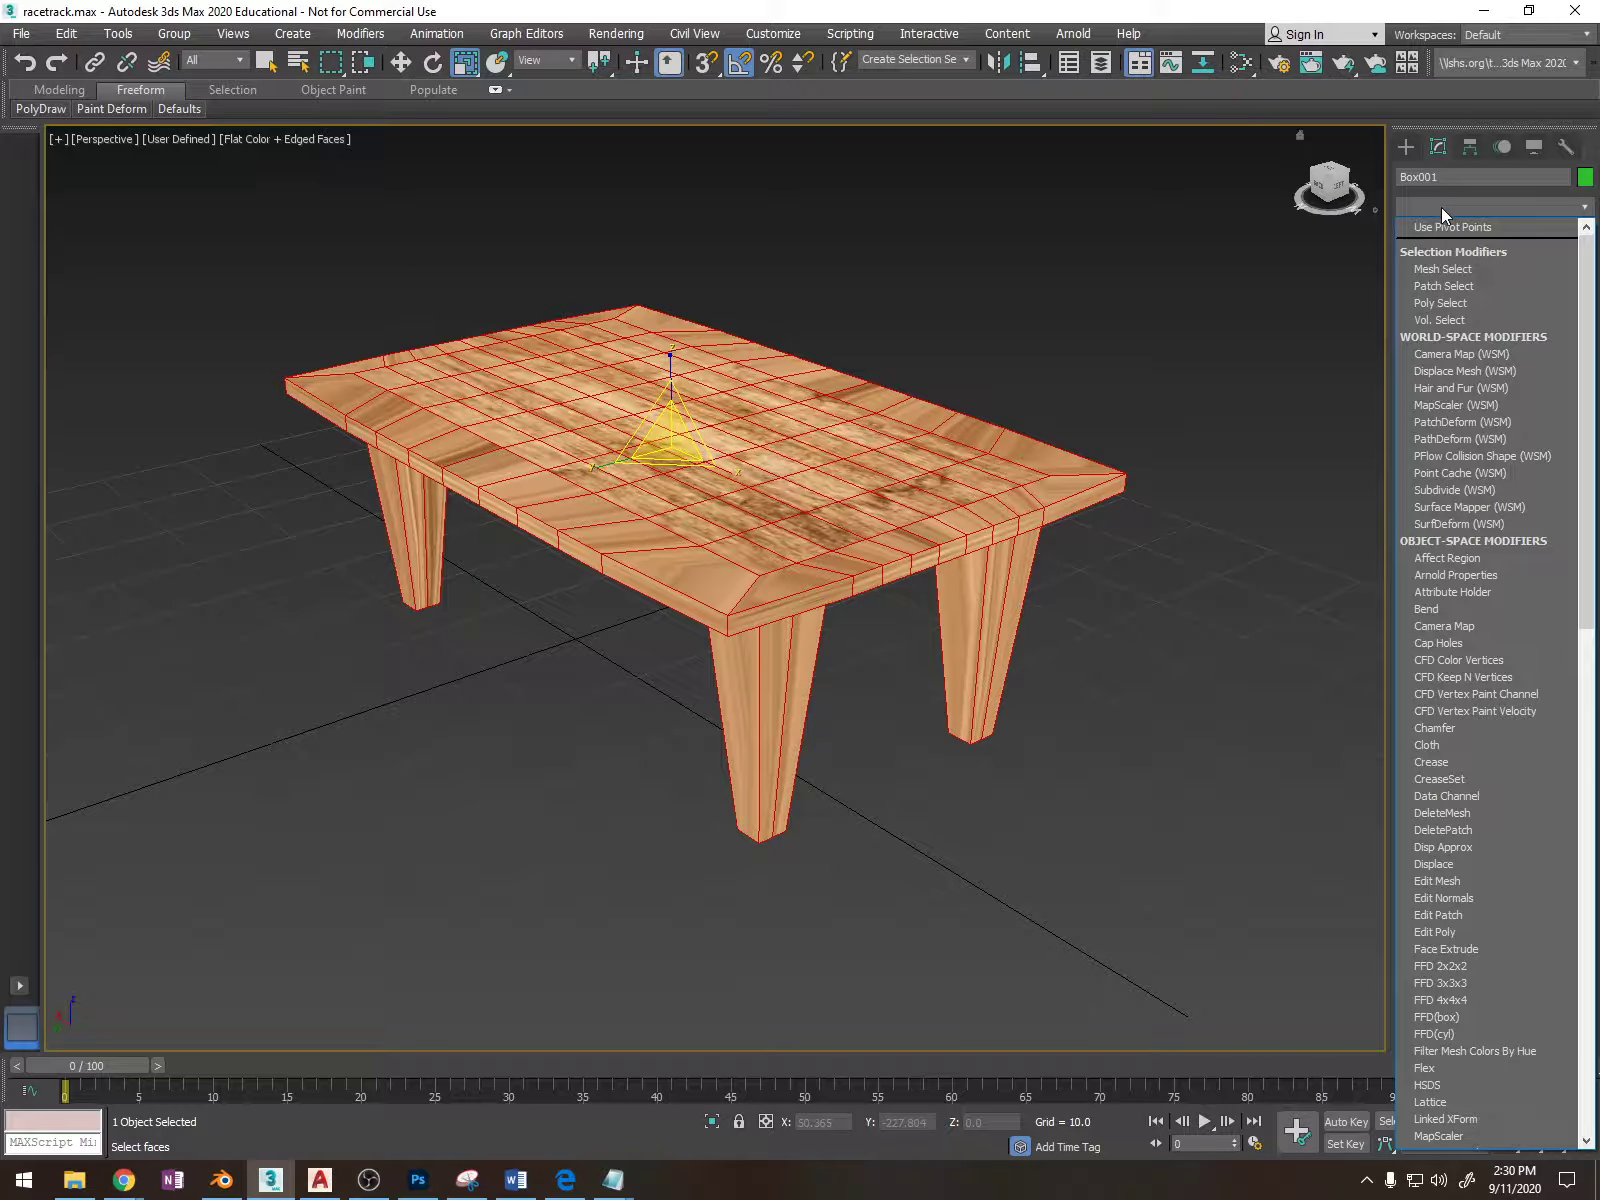
{"action": "type", "text": "un"}
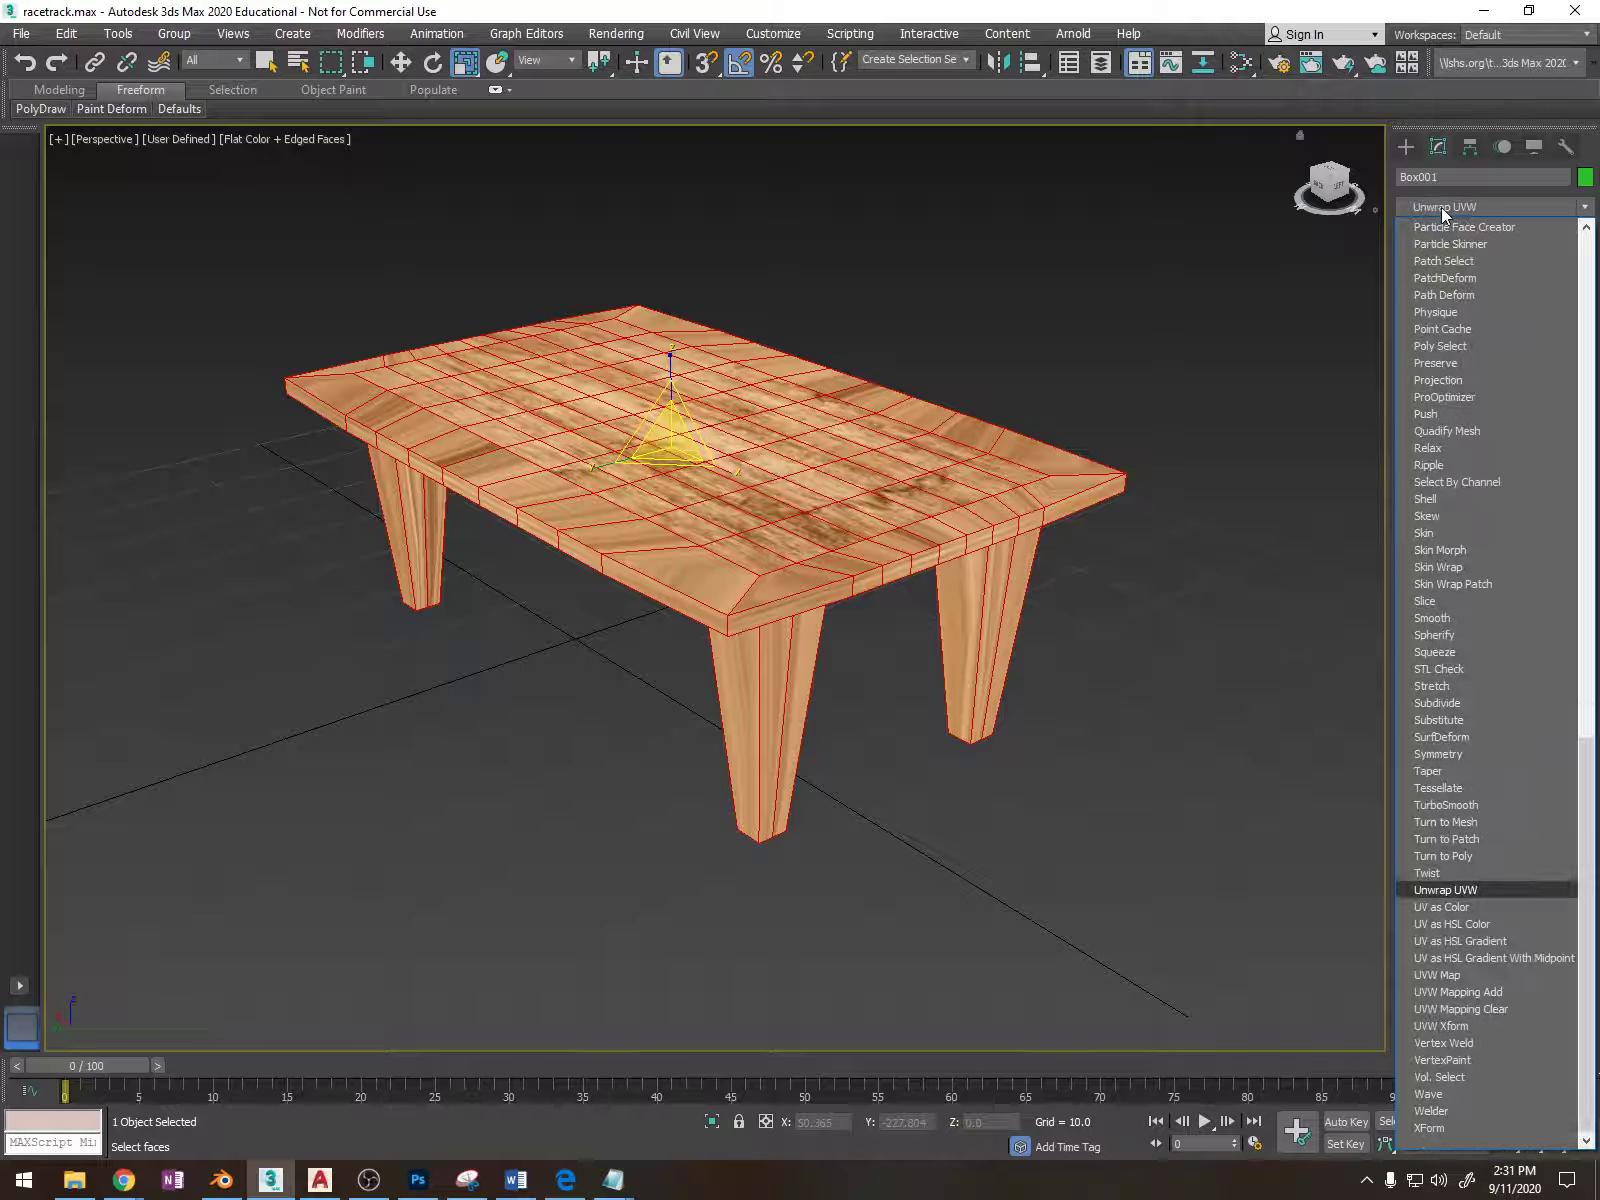
{"action": "left_click", "coordinate": [1518, 887]}
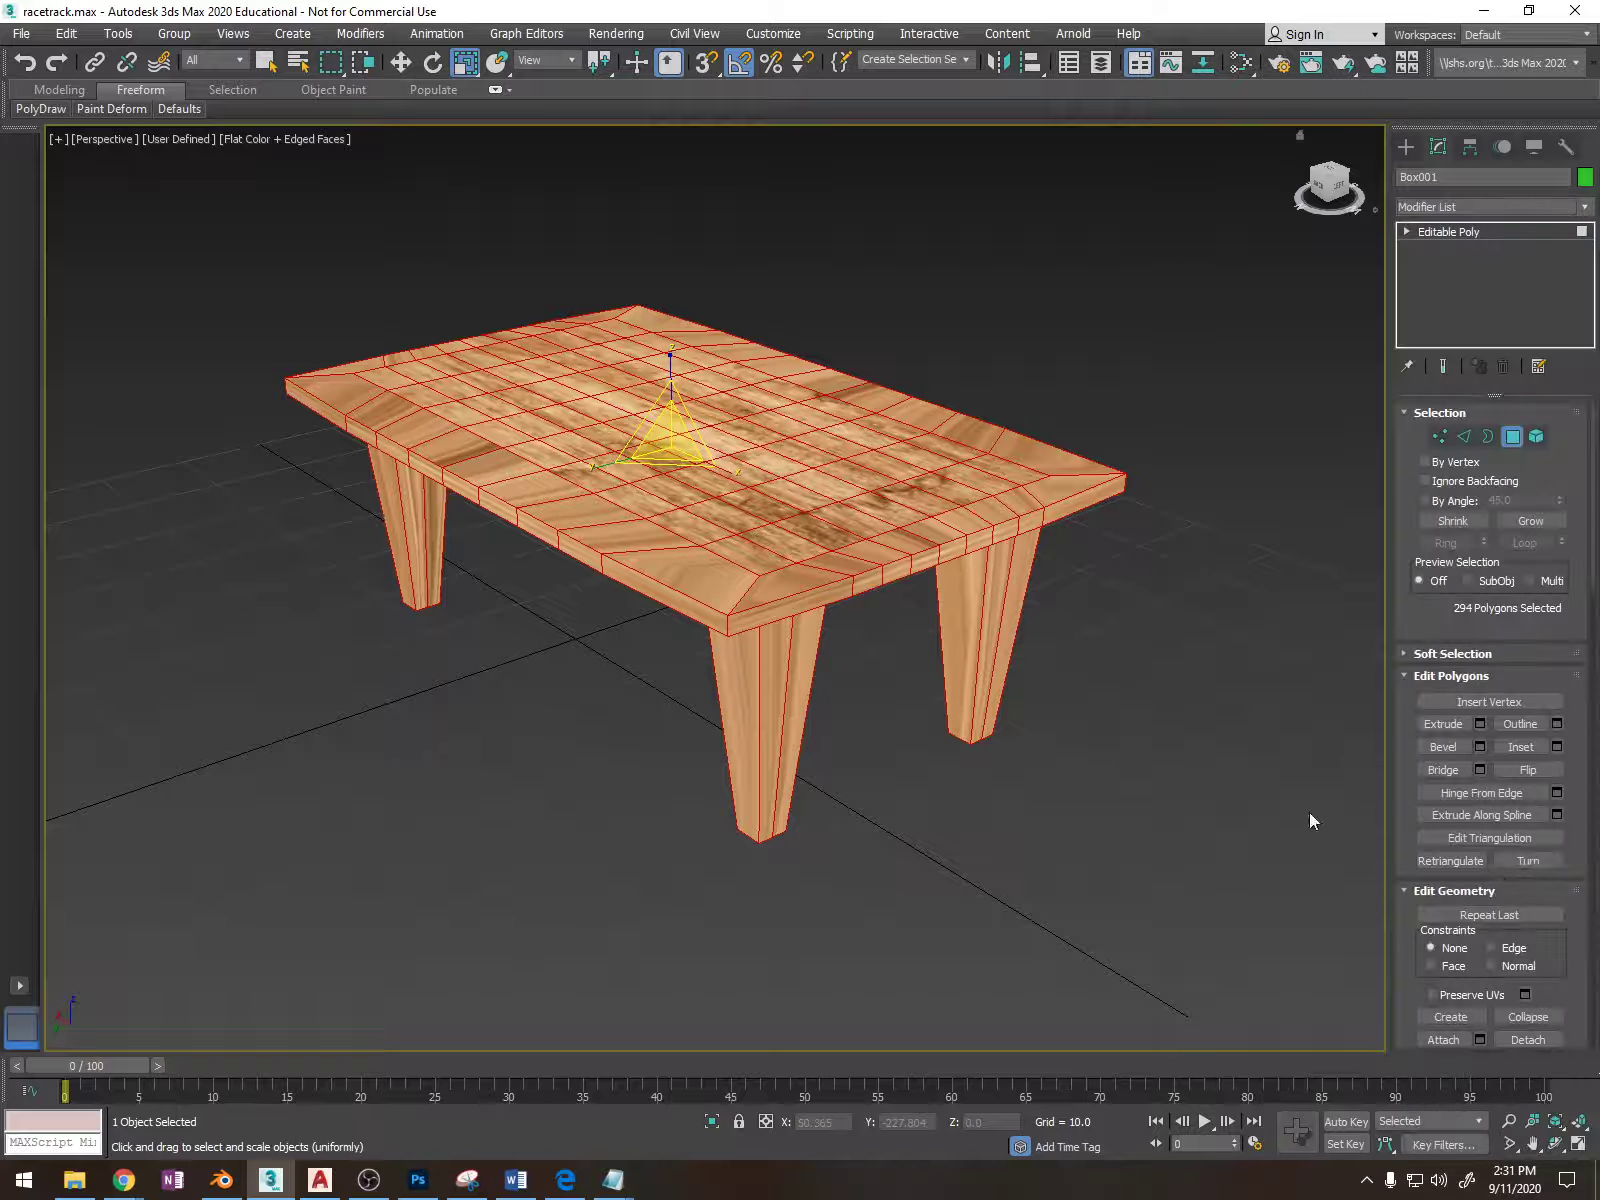
{"action": "middle_click_drag", "start_coordinate": [1309, 812], "coordinate": [1229, 512], "text": "alt"}
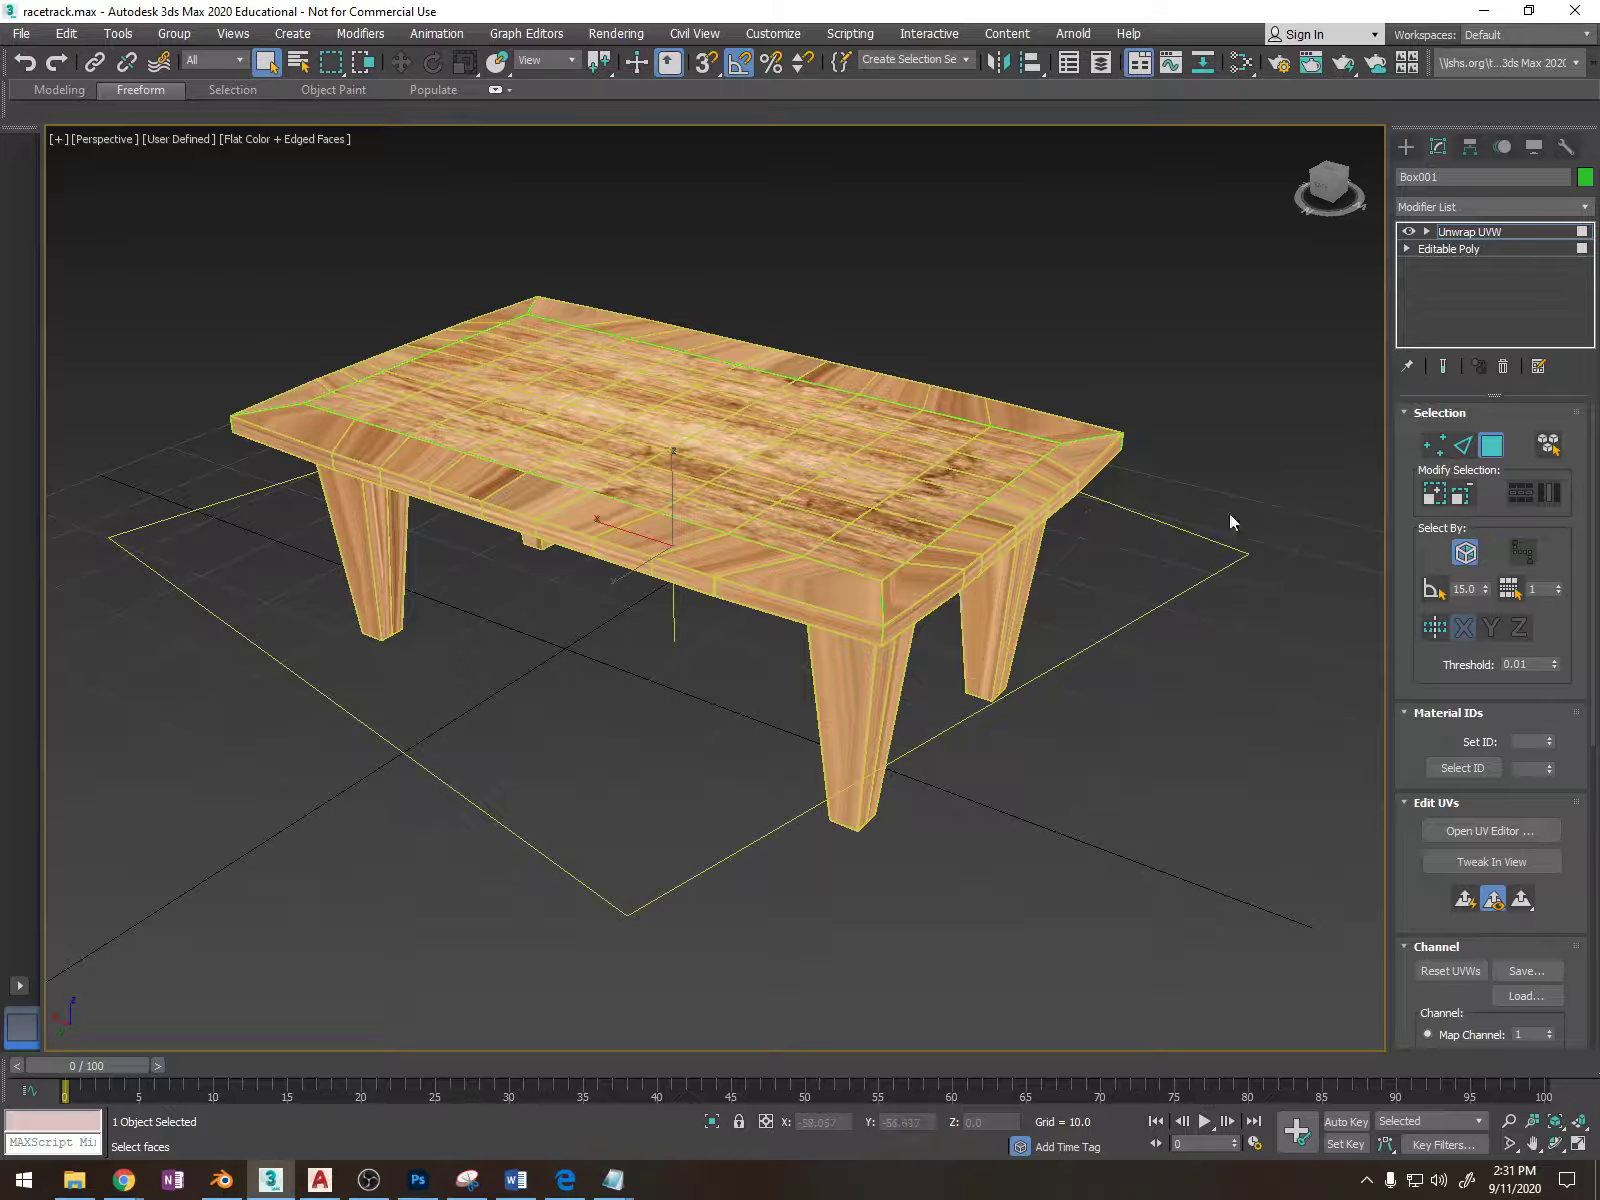
Open the UV editor with the notSeamless.jpg map as background and flatten all the table's UVs by material ID.
{"action": "left_click", "coordinate": [1484, 829]}
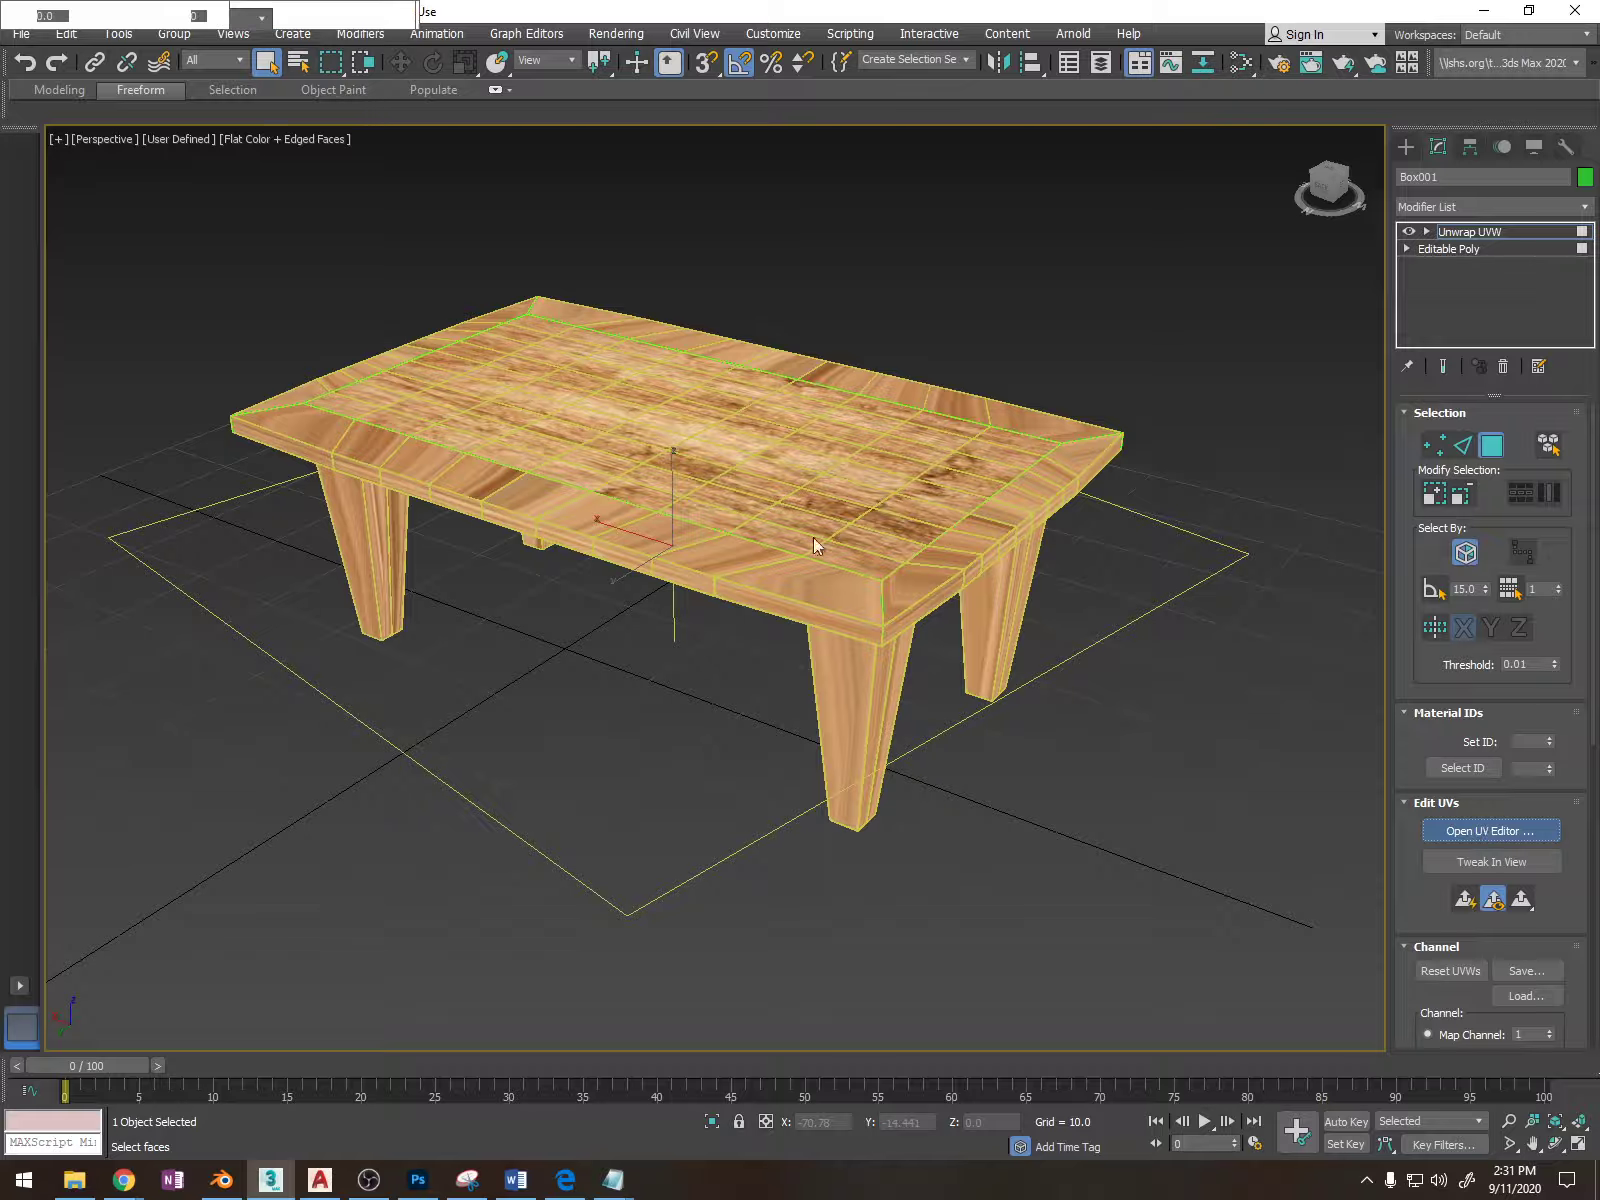
{"action": "left_click", "coordinate": [585, 150]}
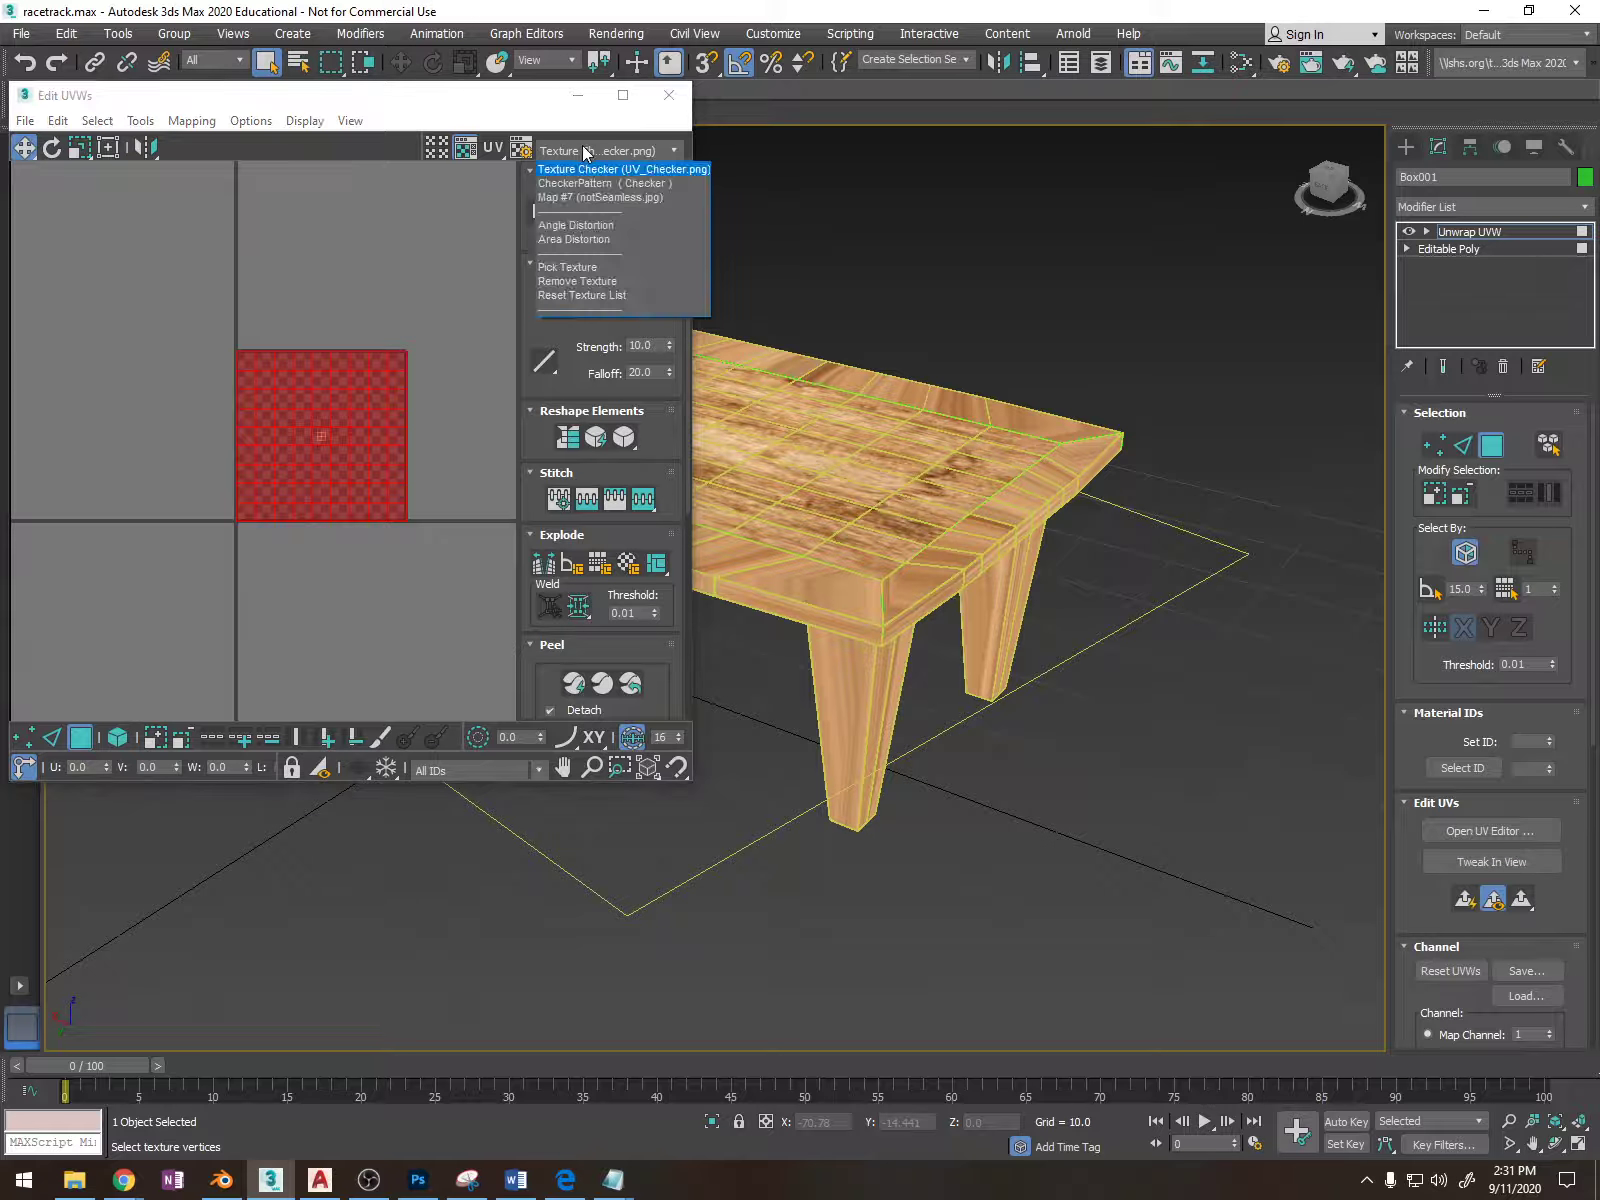
{"action": "left_click", "coordinate": [627, 197]}
{"action": "scroll", "coordinate": [386, 428], "scroll_direction": "up", "scroll_amount": 3}
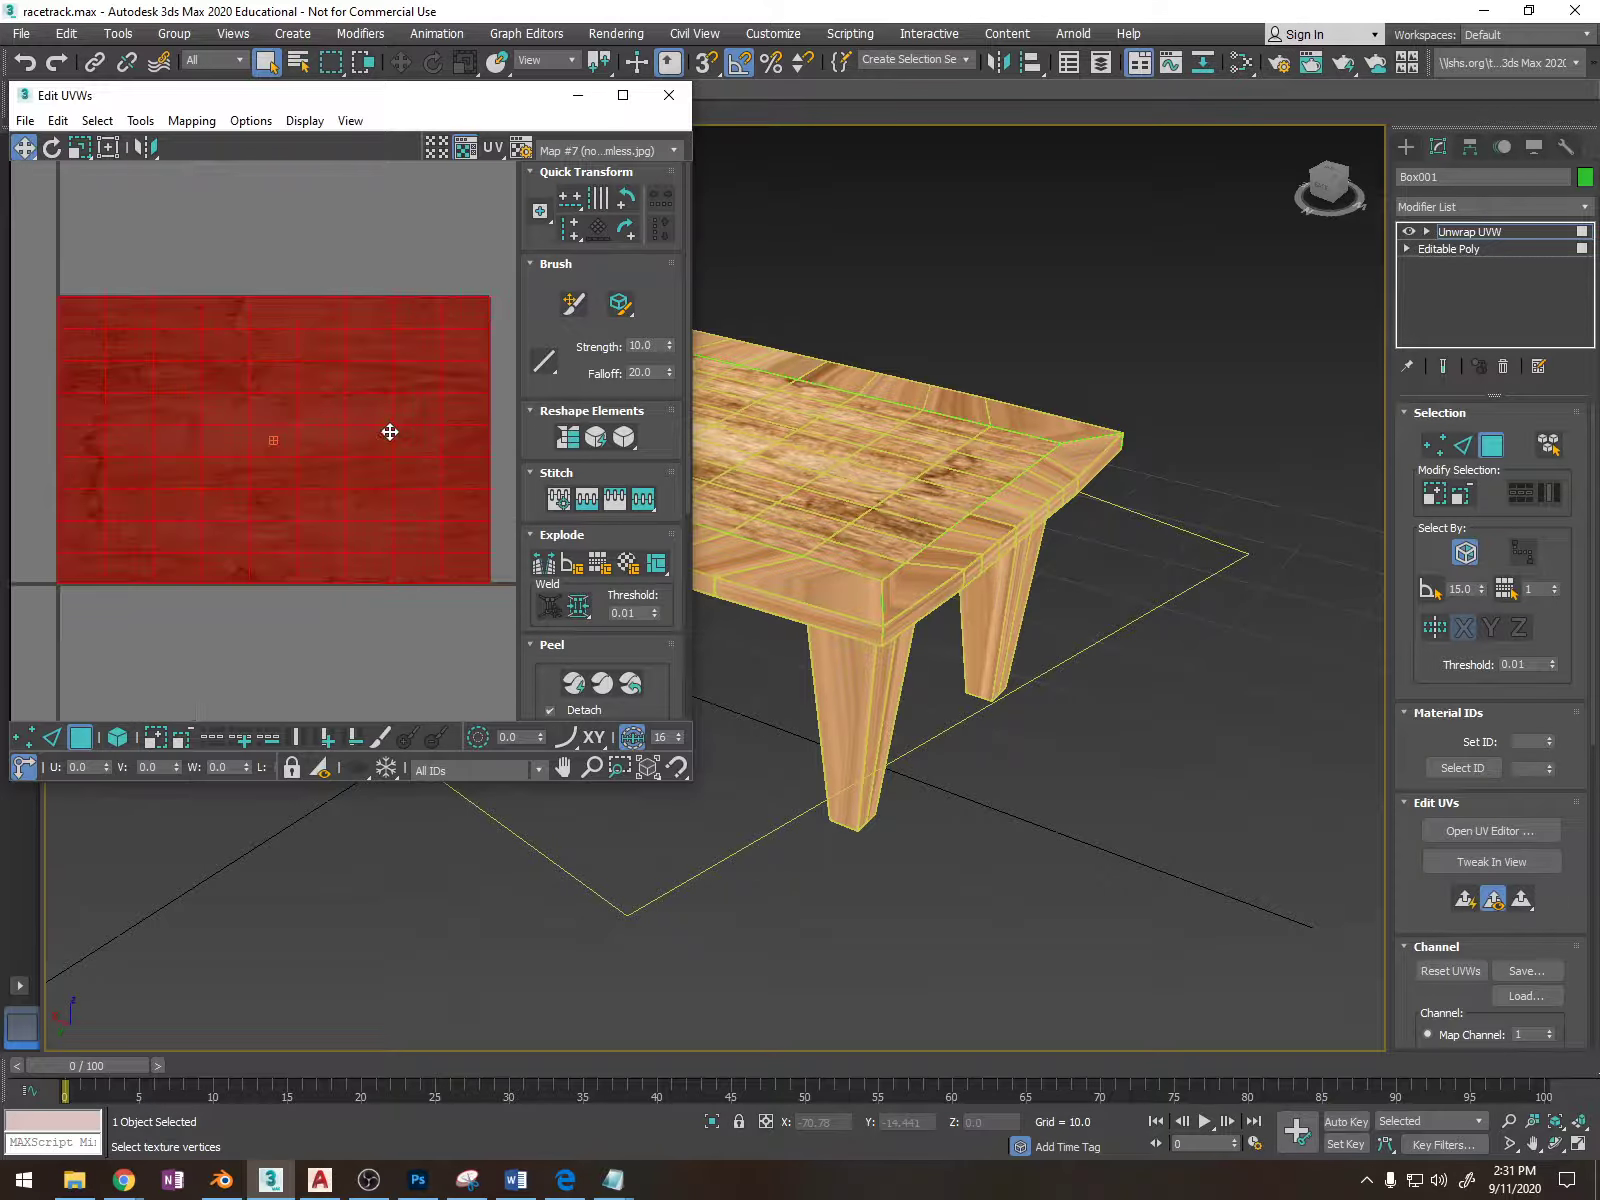
{"action": "left_click", "coordinate": [625, 564]}
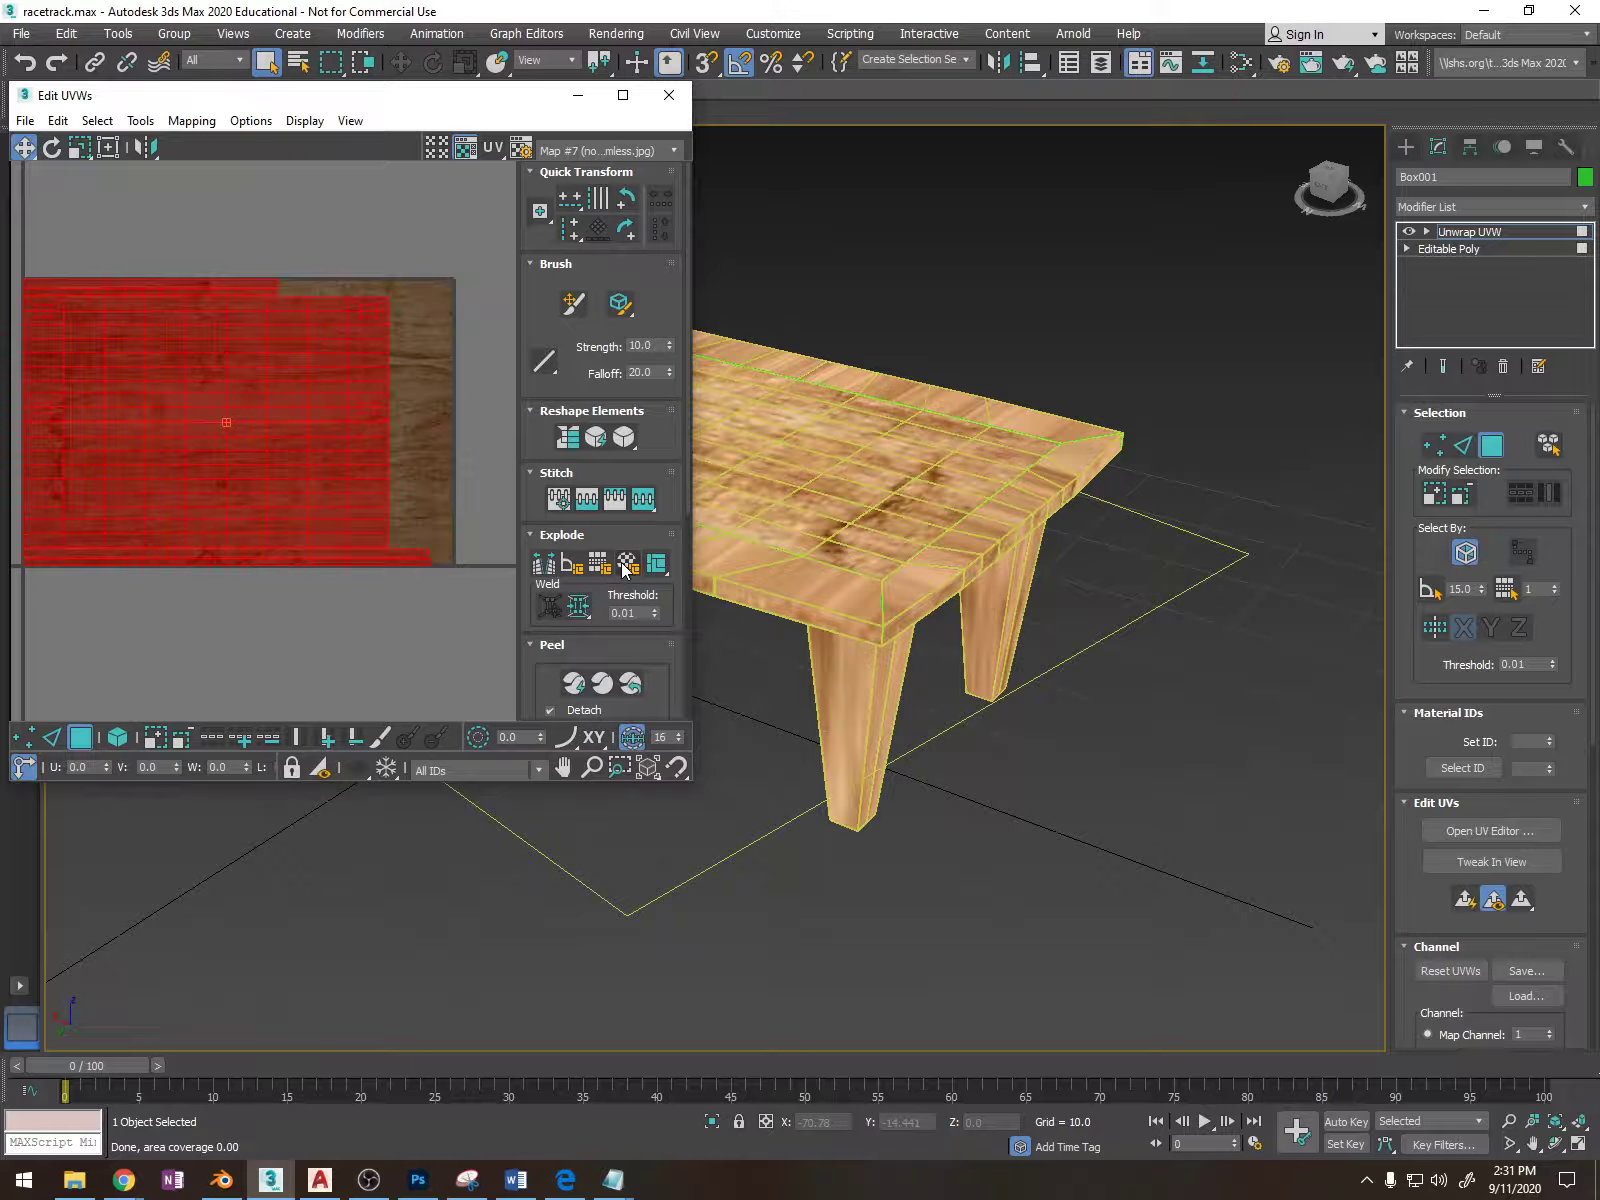
Select side faces on several of the table legs and flatten their UVs.
{"action": "middle_click_drag", "start_coordinate": [946, 652], "coordinate": [1004, 785], "text": "alt"}
{"action": "left_click", "coordinate": [1004, 785]}
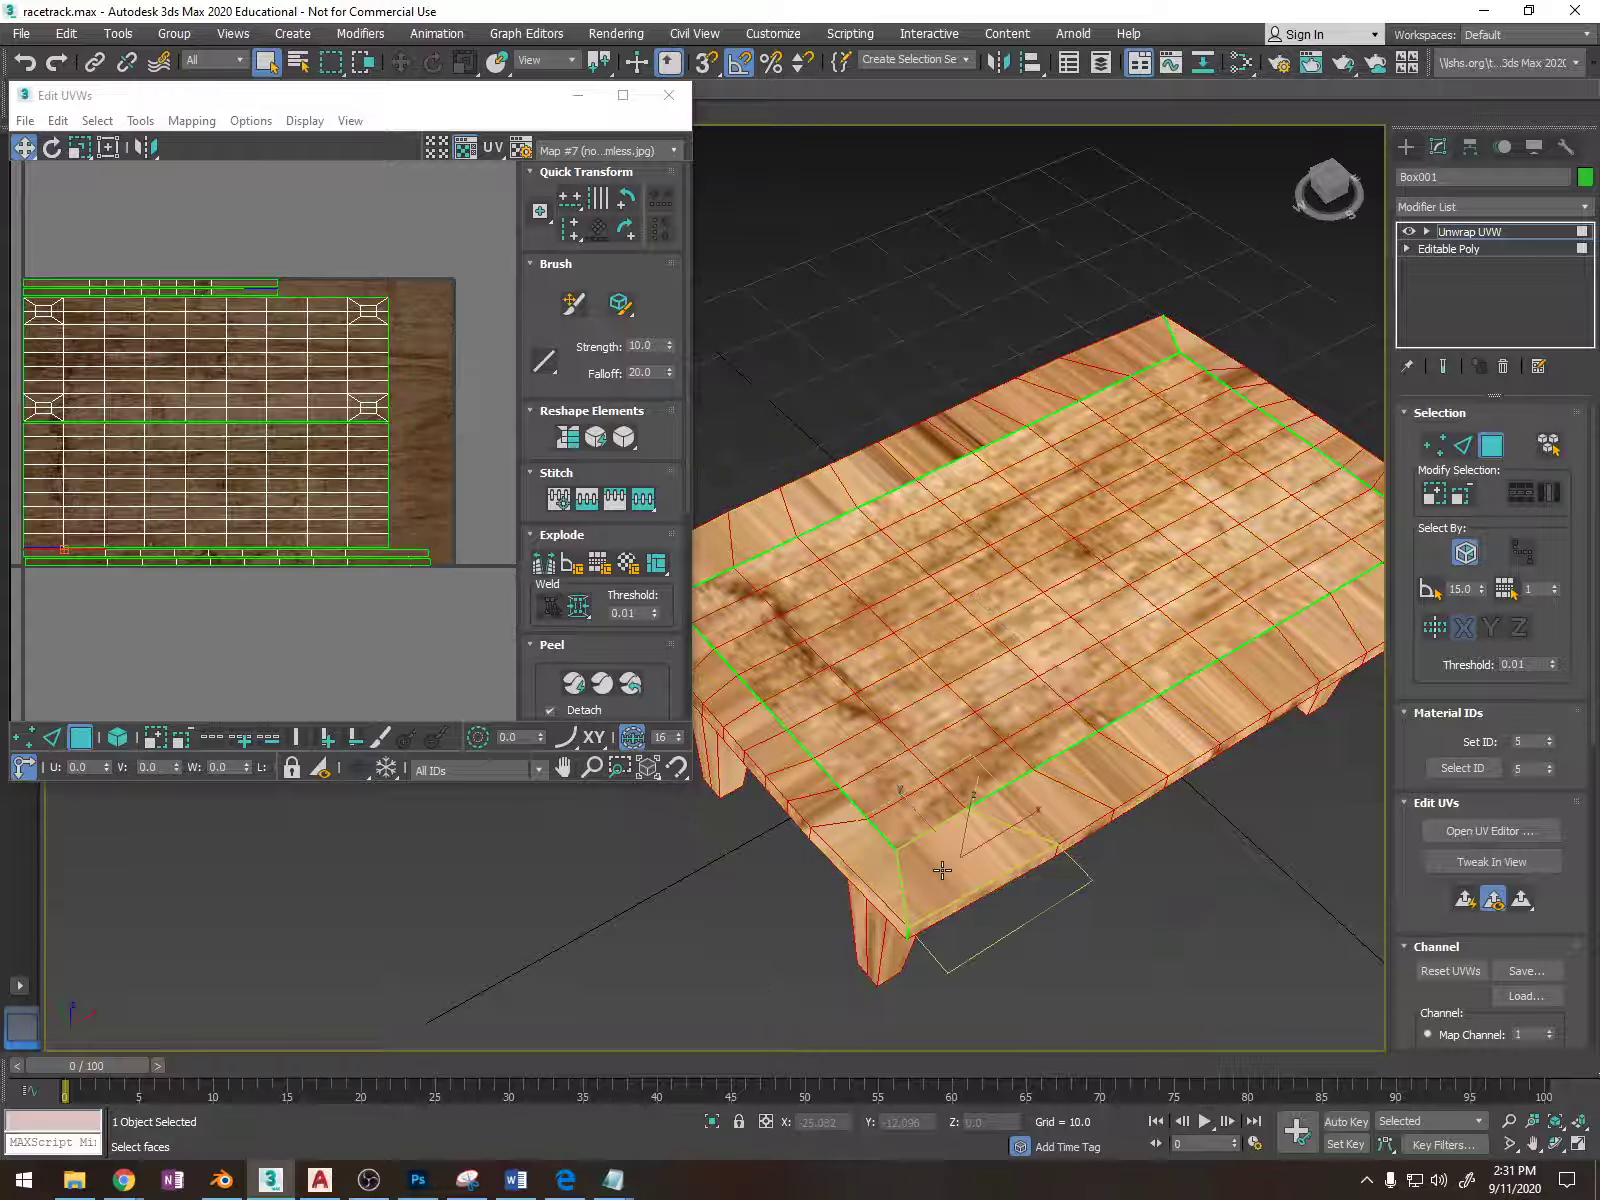
{"action": "left_click", "coordinate": [888, 820]}
{"action": "middle_click_drag", "start_coordinate": [888, 820], "coordinate": [1045, 665]}
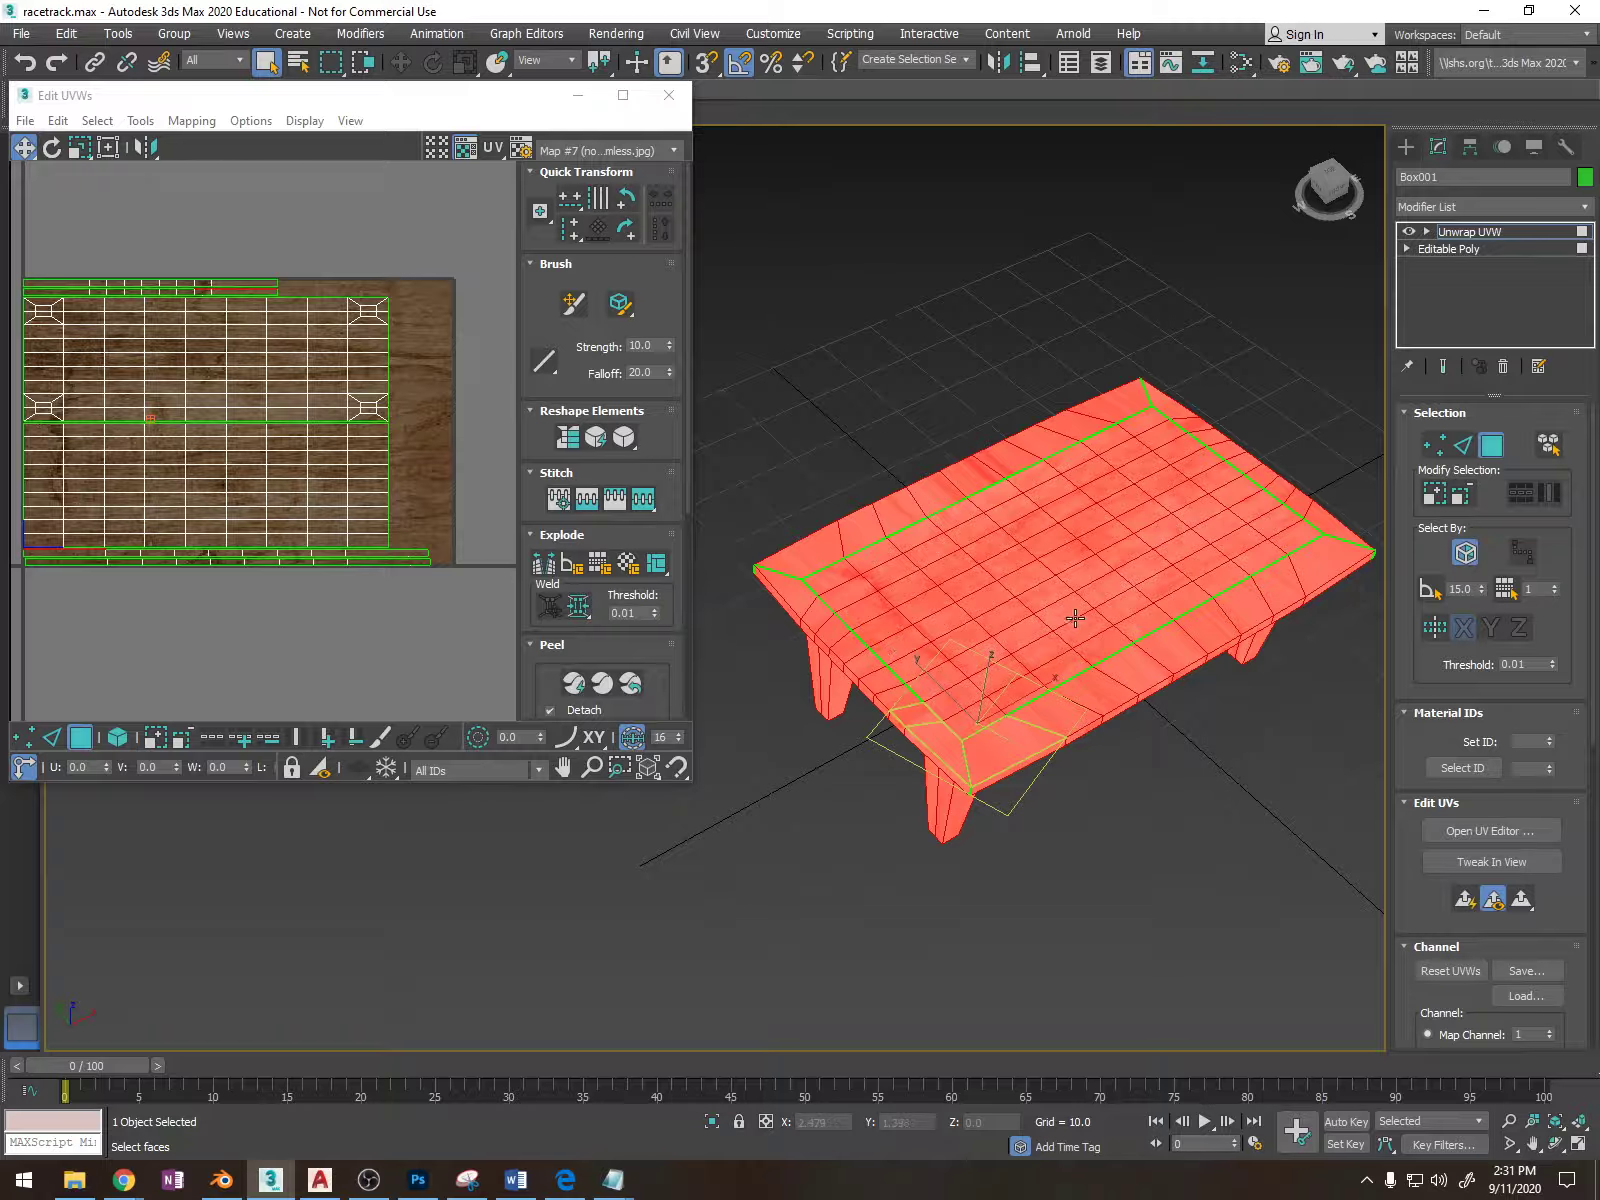
{"action": "middle_click_drag", "start_coordinate": [1075, 618], "coordinate": [1214, 625], "text": "alt"}
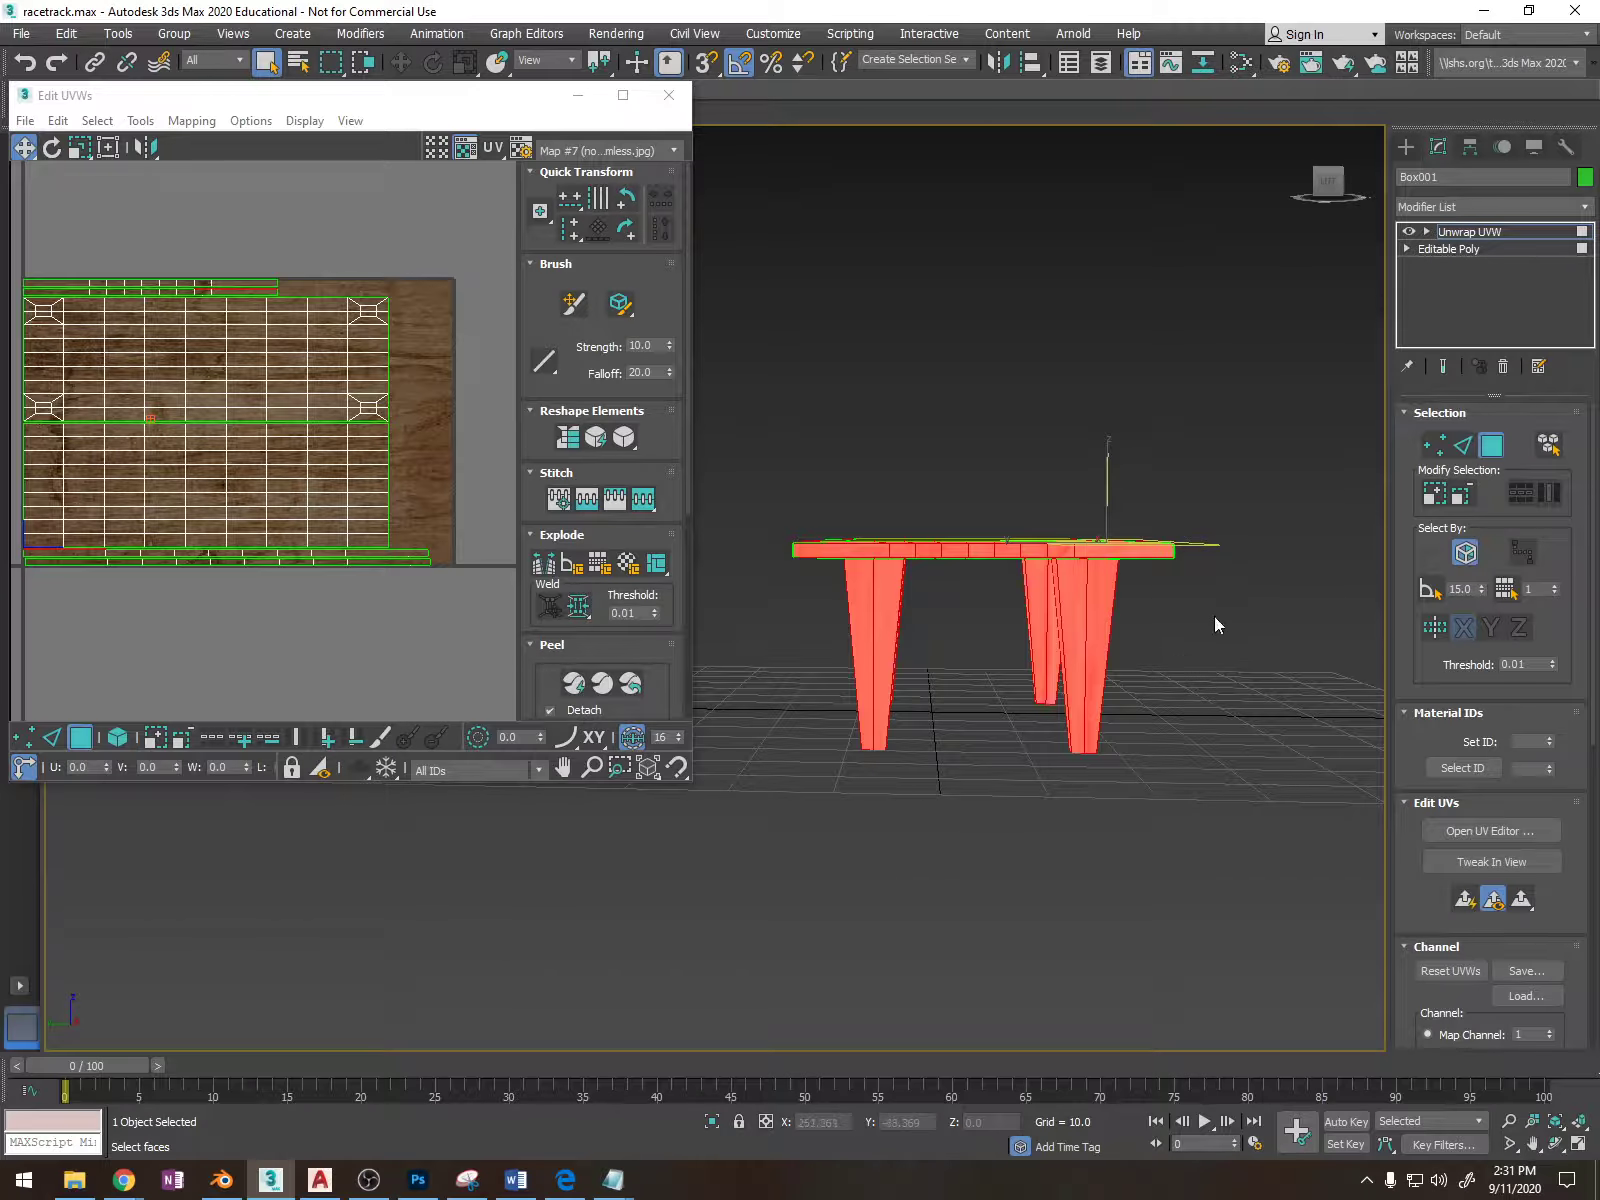
{"action": "middle_click_drag", "start_coordinate": [762, 731], "coordinate": [1038, 738], "text": "alt"}
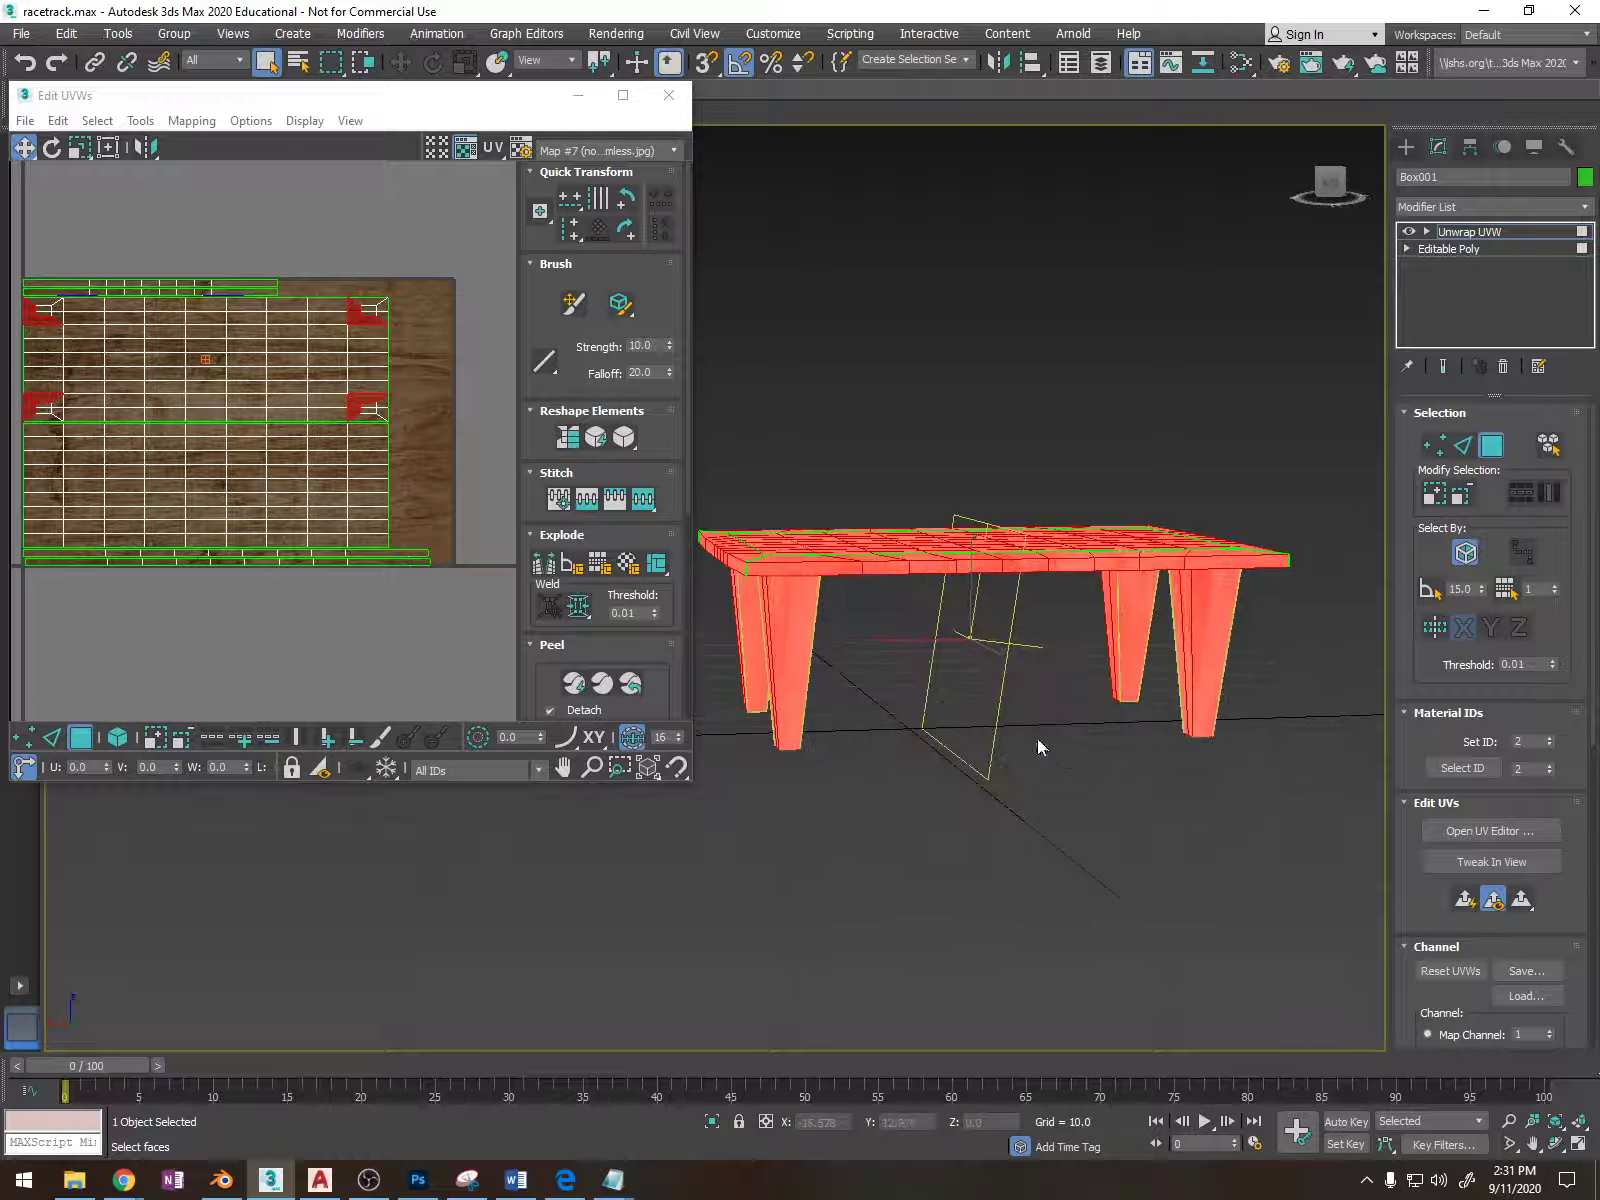
{"action": "left_click", "coordinate": [654, 576]}
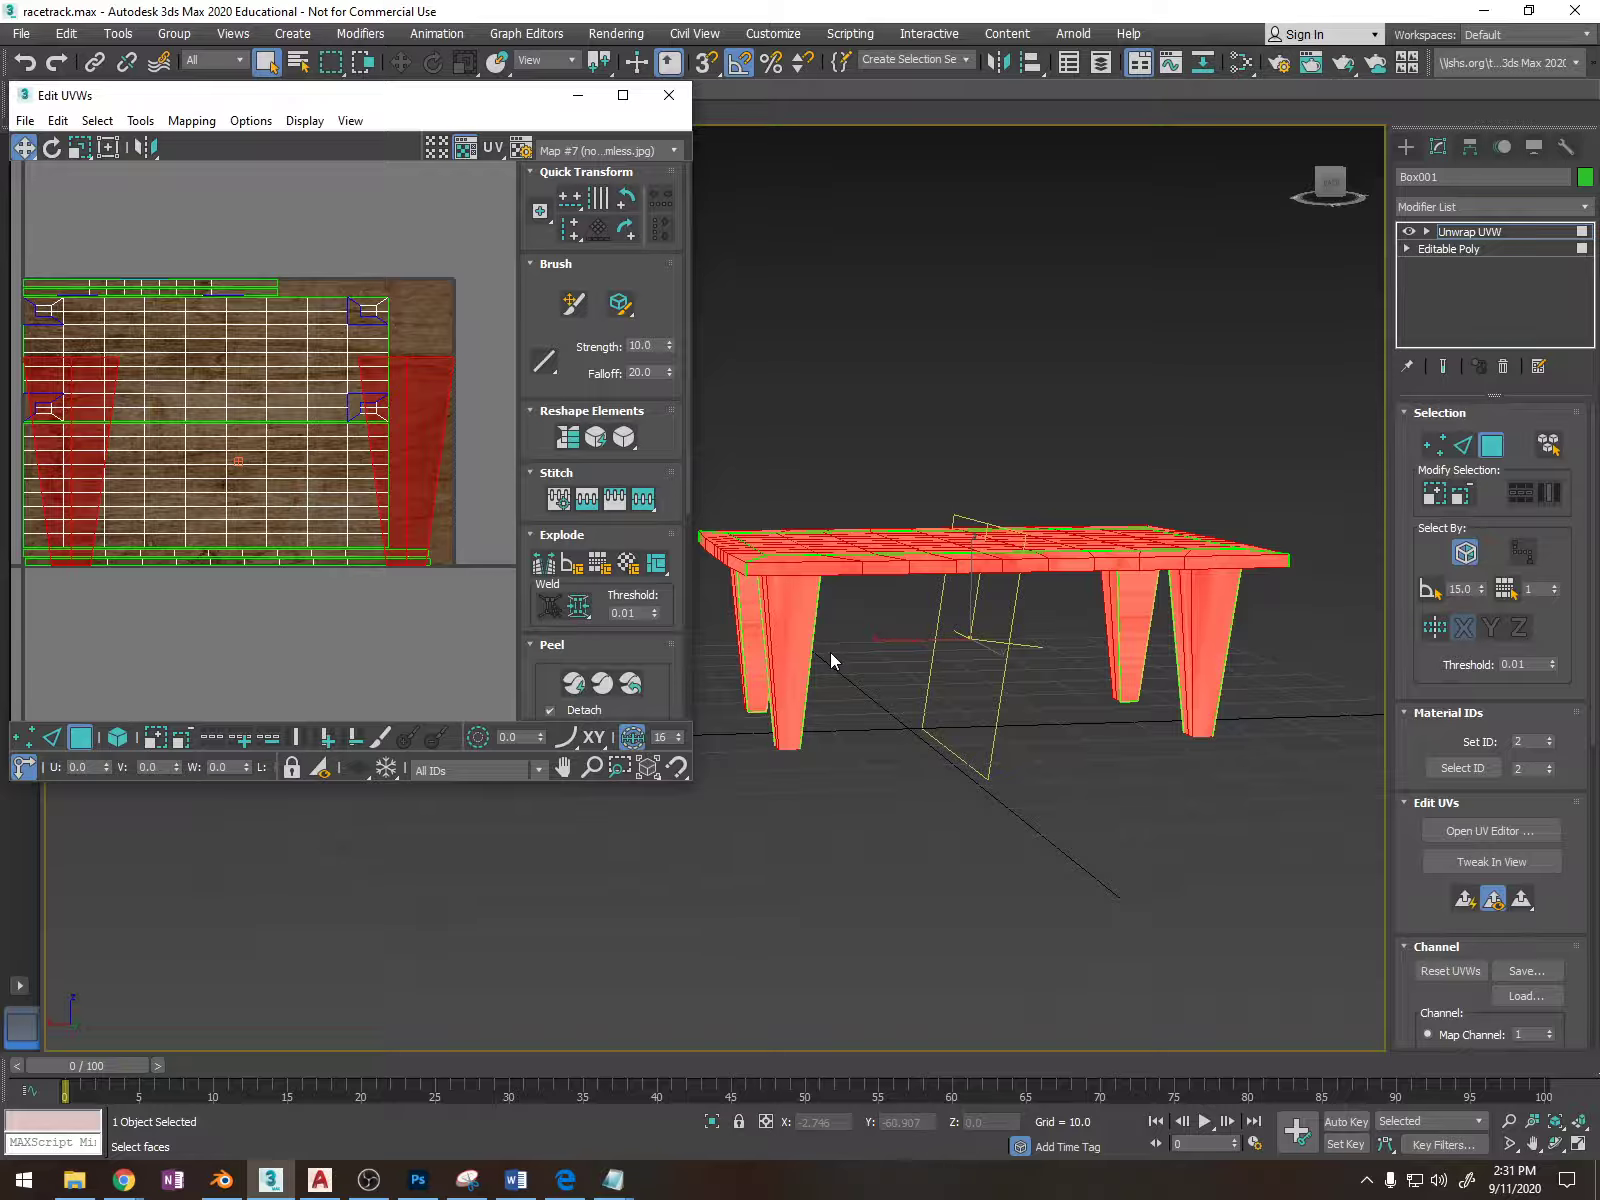
Select a single side of one table leg and flatten its UVs by material ID.
{"action": "mouse_move", "coordinate": [852, 664]}
{"action": "middle_mouse_down", "text": "alt"}
{"action": "mouse_move", "coordinate": [1106, 670]}
{"action": "mouse_move", "coordinate": [1009, 678]}
{"action": "mouse_move", "coordinate": [841, 671]}
{"action": "mouse_move", "coordinate": [1228, 661]}
{"action": "middle_mouse_up", "text": "alt"}
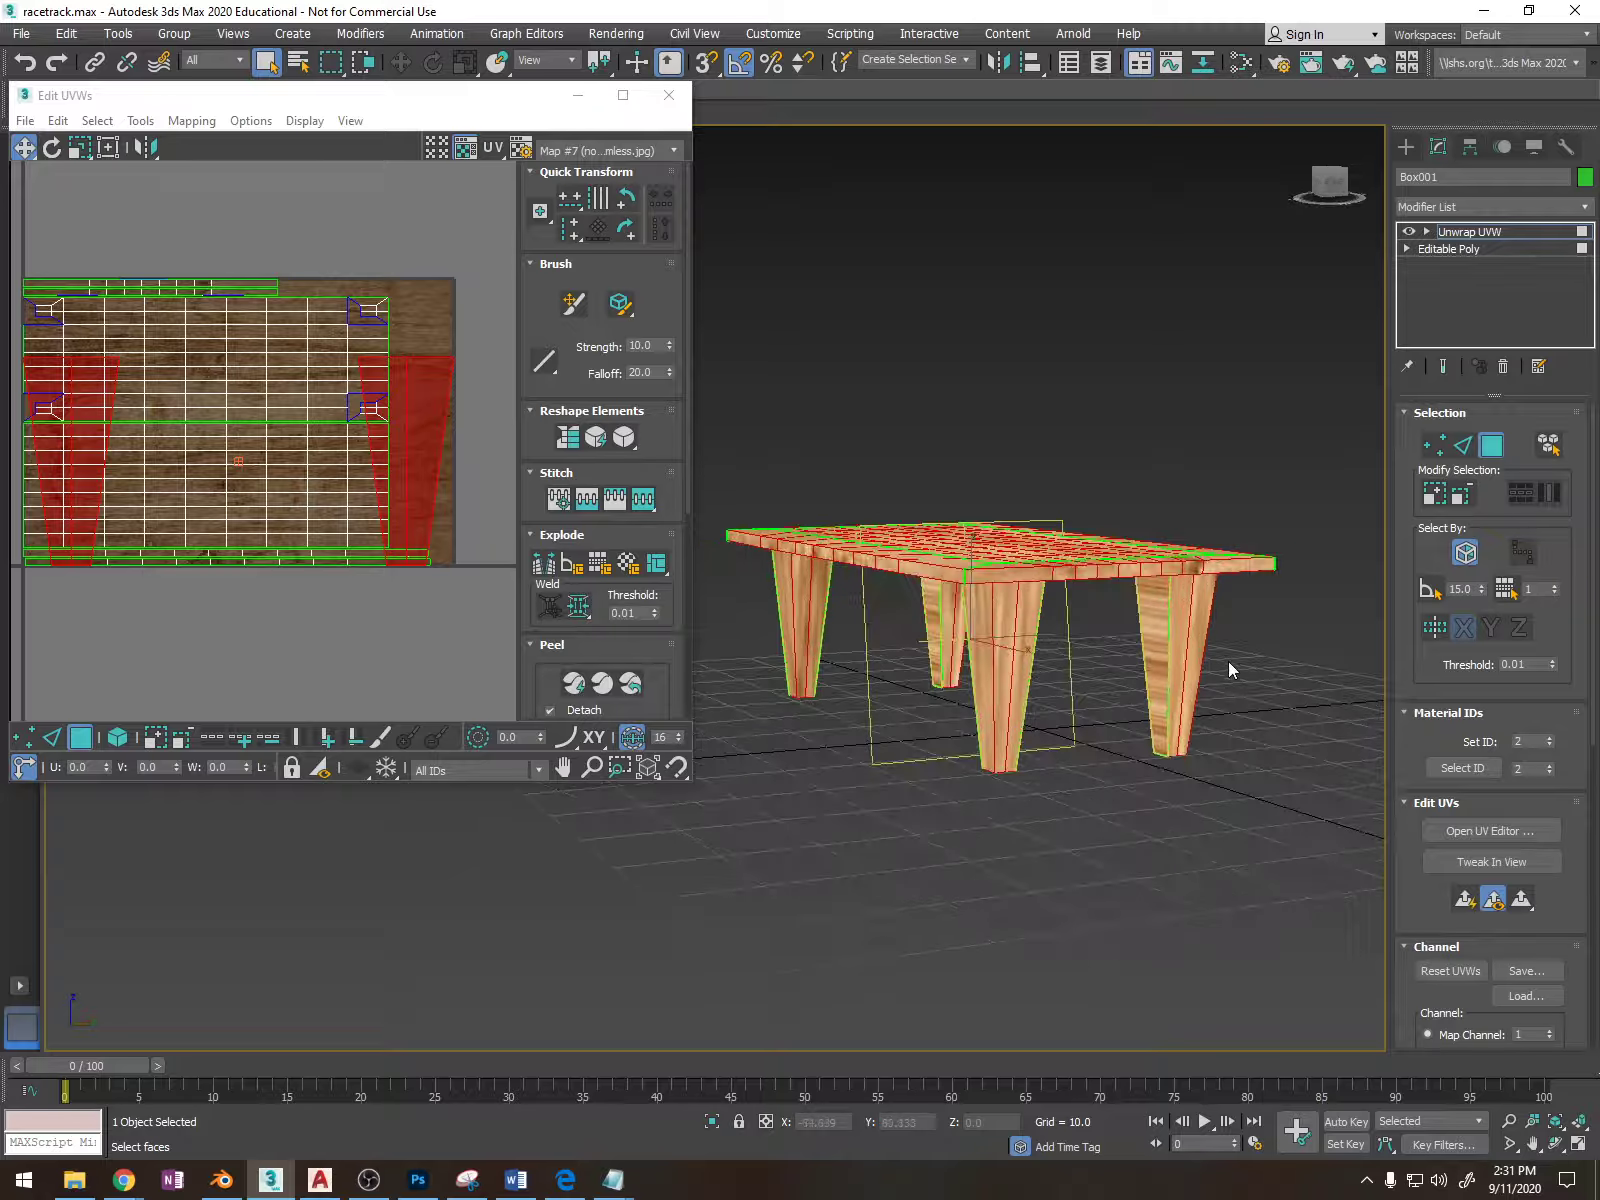
{"action": "left_click", "coordinate": [1155, 618]}
{"action": "scroll", "coordinate": [910, 602], "scroll_direction": "up", "scroll_amount": 15}
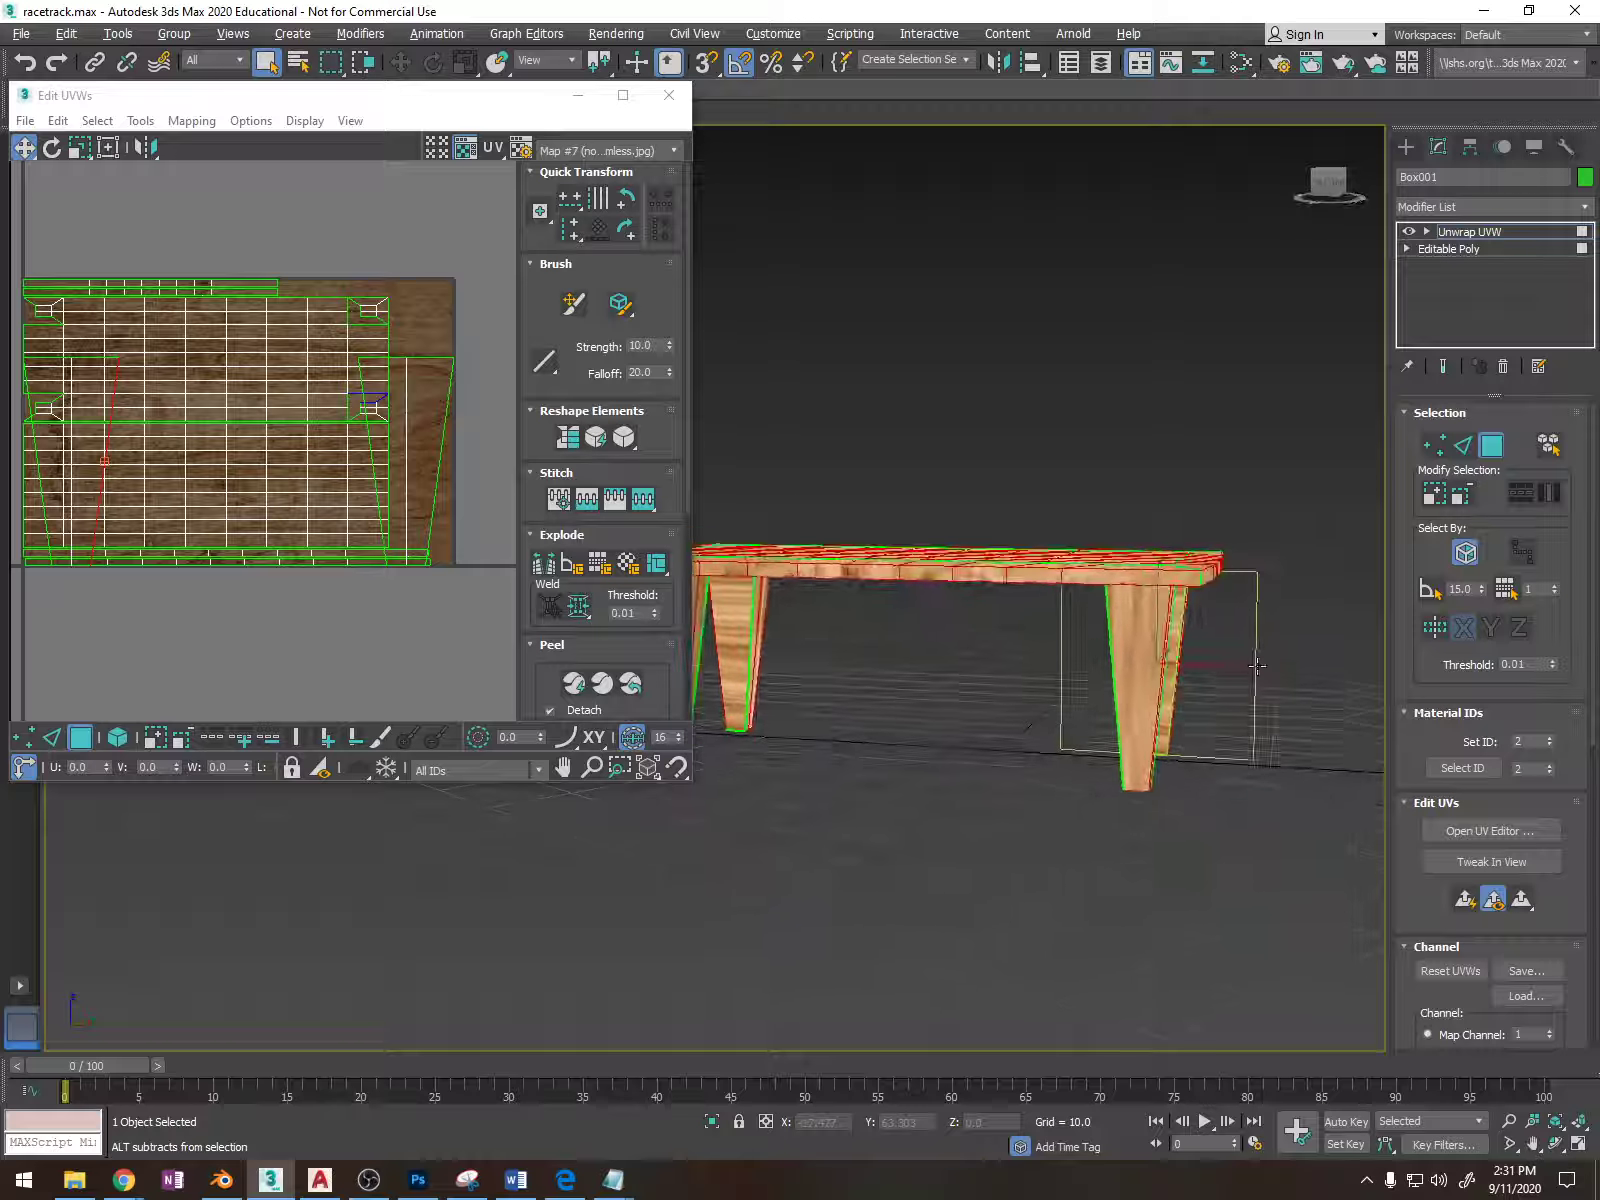
{"action": "scroll", "coordinate": [1132, 652], "scroll_direction": "down", "scroll_amount": 10}
{"action": "mouse_move", "coordinate": [1107, 654]}
{"action": "middle_mouse_down", "text": "alt"}
{"action": "mouse_move", "coordinate": [686, 650]}
{"action": "mouse_move", "coordinate": [1208, 663]}
{"action": "mouse_move", "coordinate": [1115, 675]}
{"action": "middle_mouse_up", "text": "alt"}
{"action": "scroll", "coordinate": [1208, 663], "scroll_direction": "down", "scroll_amount": 5}
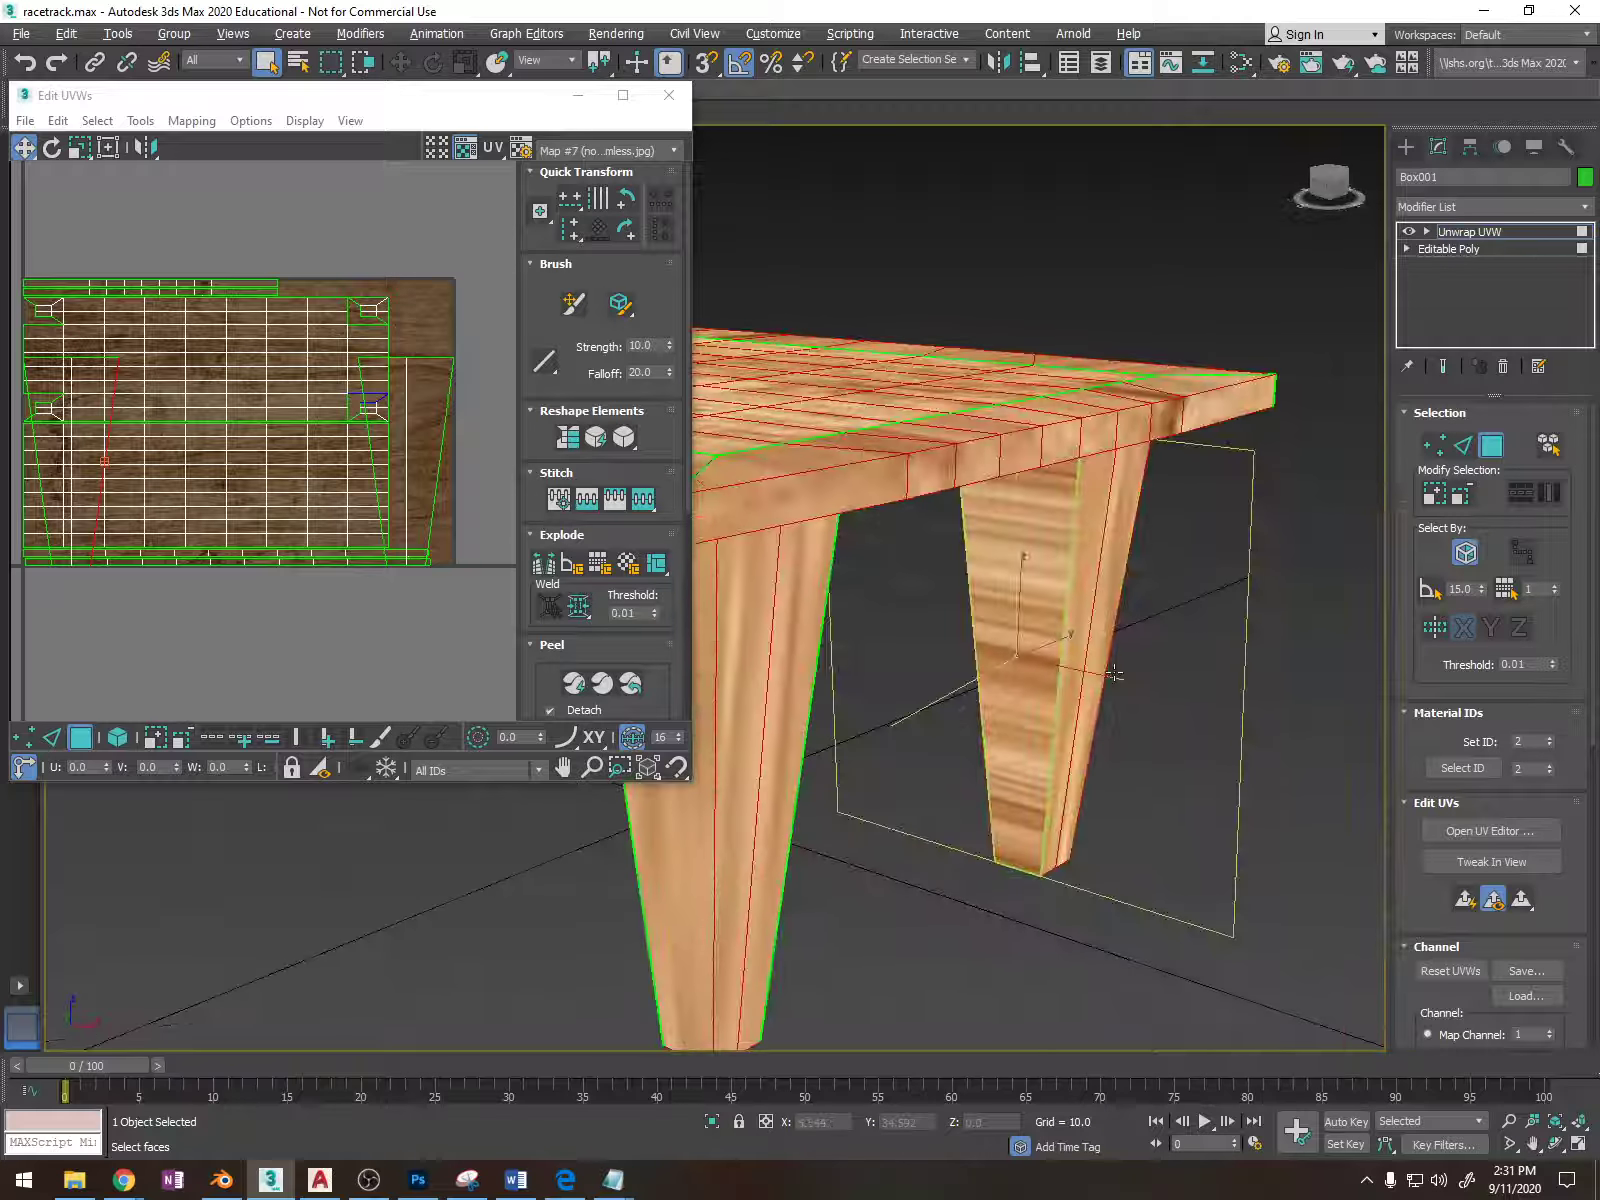
{"action": "left_click", "coordinate": [628, 564]}
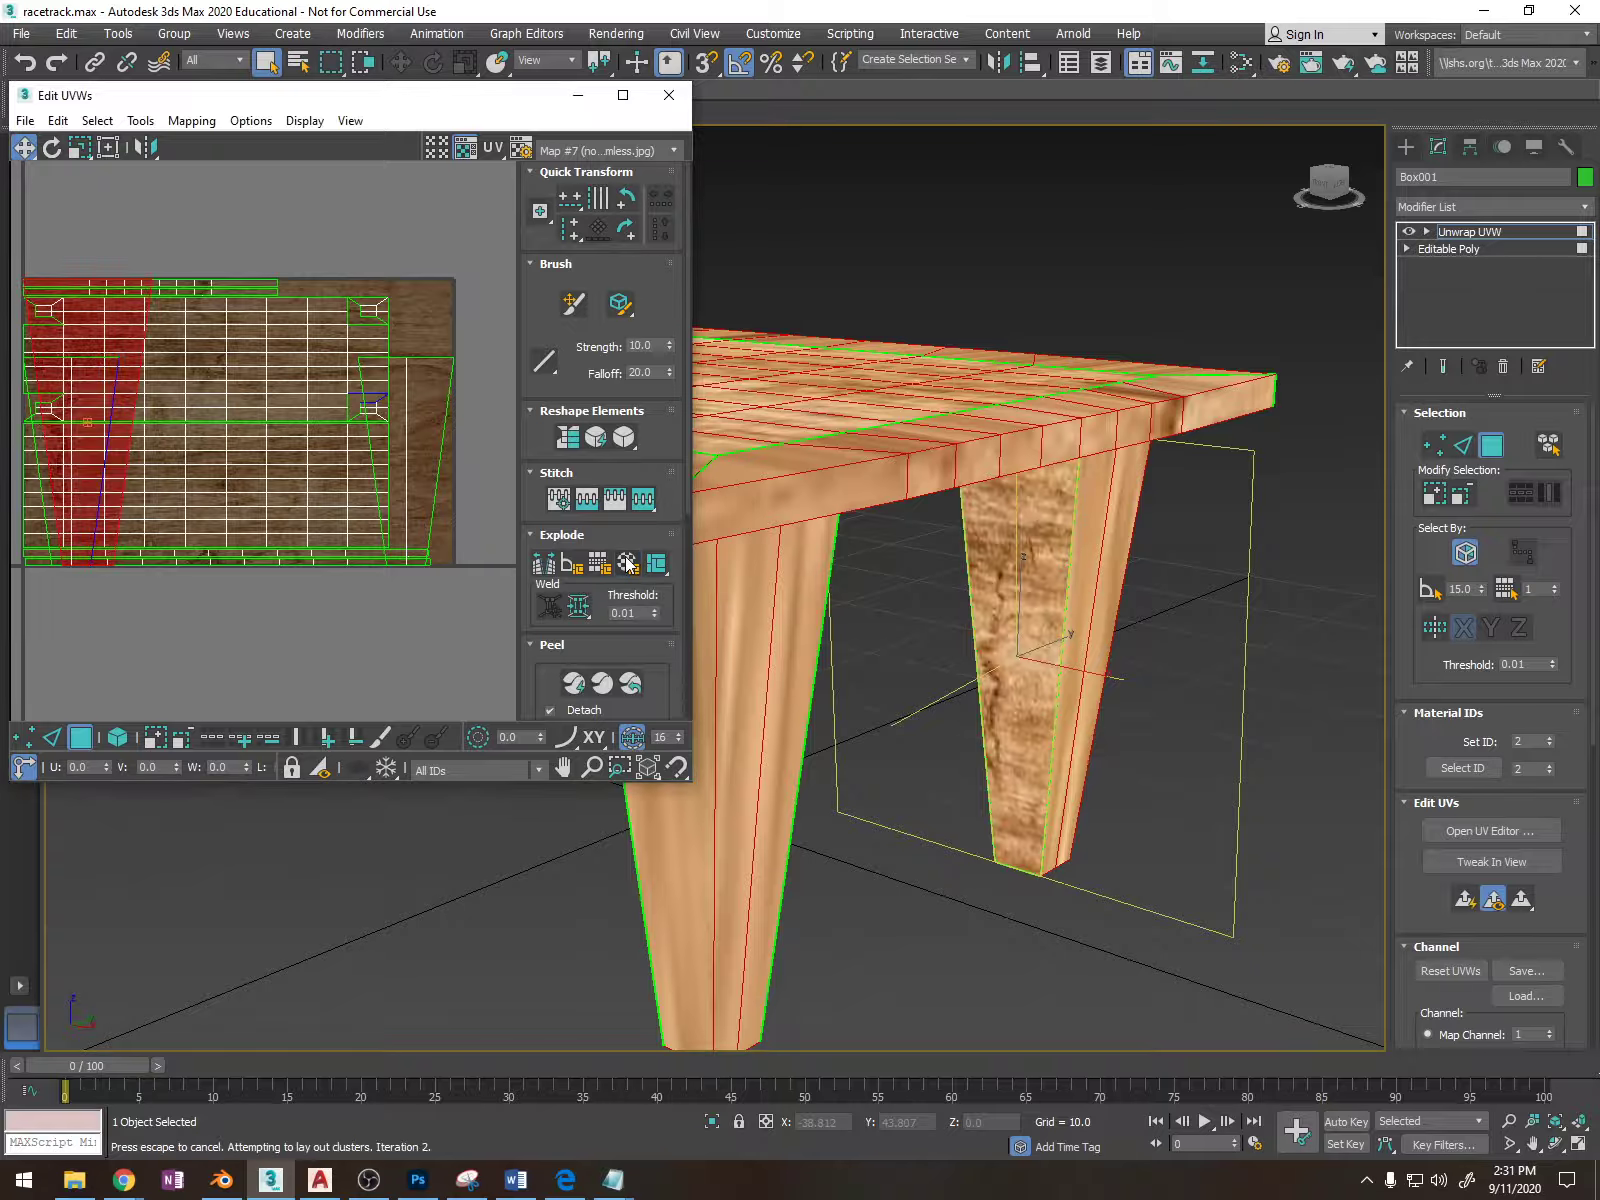
Select both polygons on the adjacent side of the same leg and flatten their UVs by material ID.
{"action": "middle_click_drag", "start_coordinate": [1002, 620], "coordinate": [910, 585], "text": "alt"}
{"action": "left_click", "coordinate": [1082, 539]}
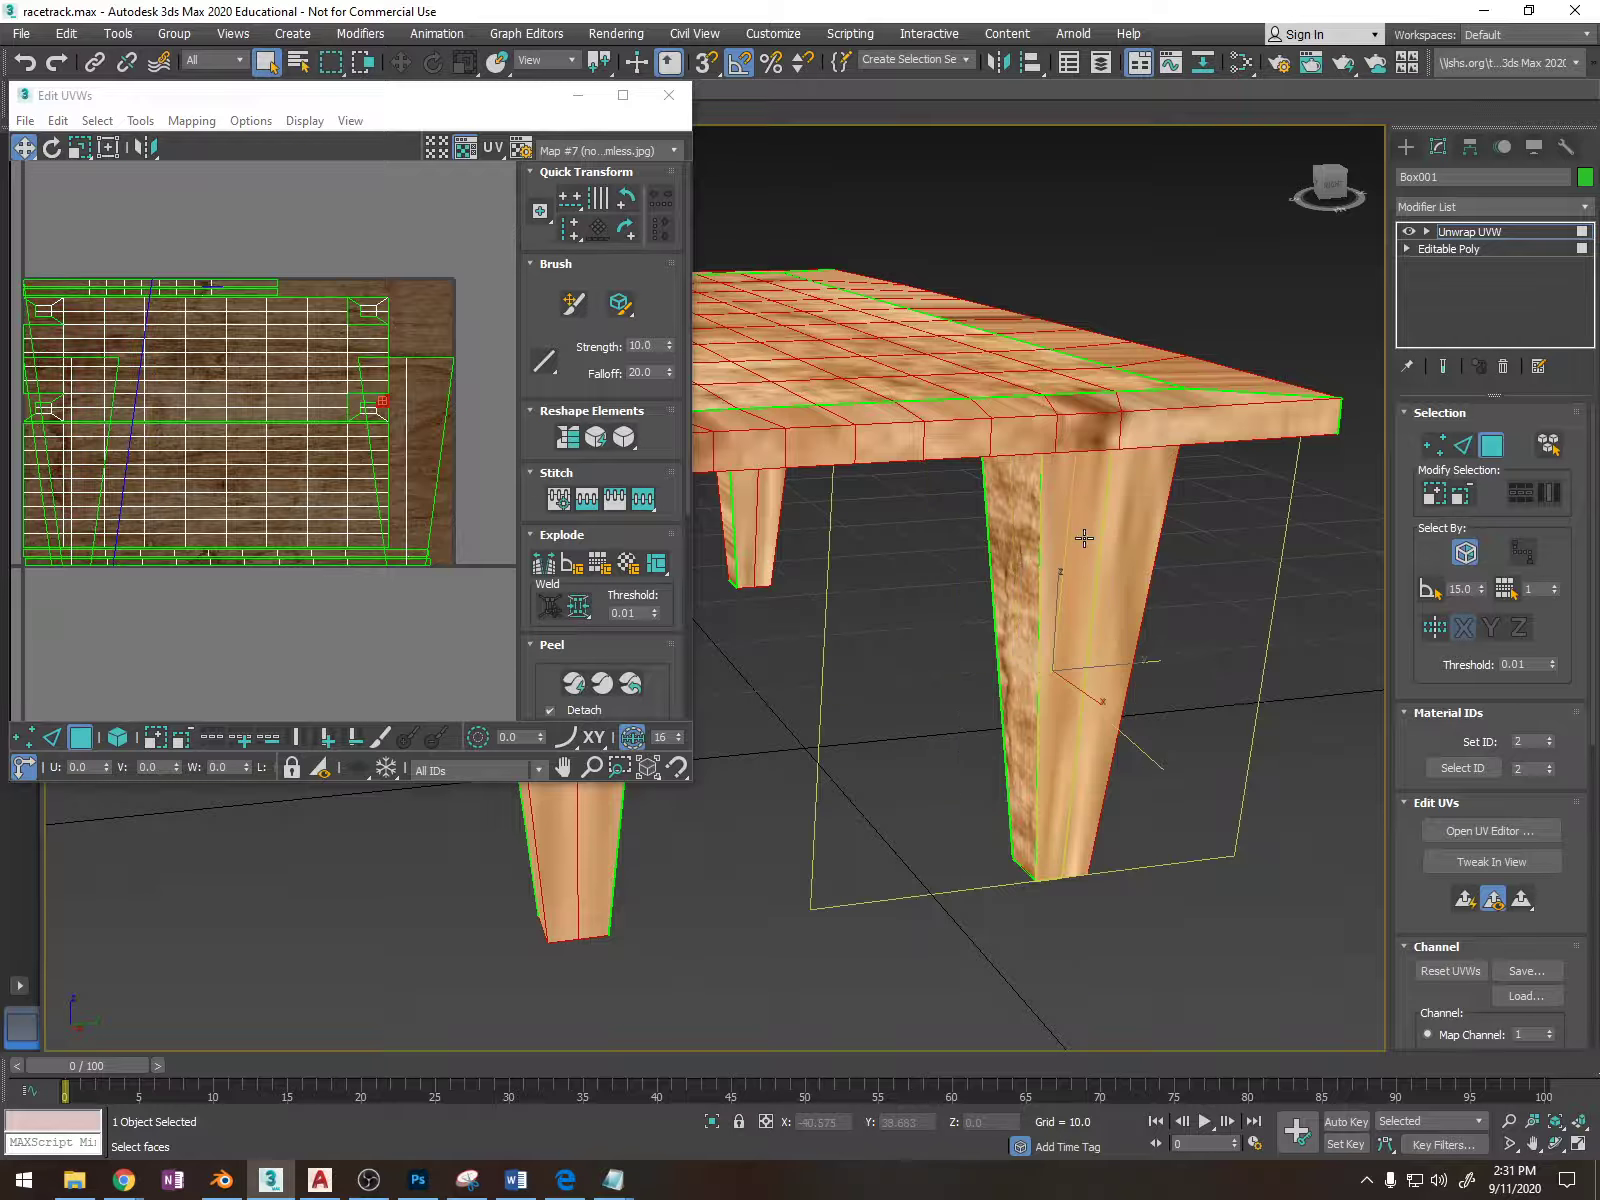
{"action": "left_click", "coordinate": [1129, 532], "text": "ctrl"}
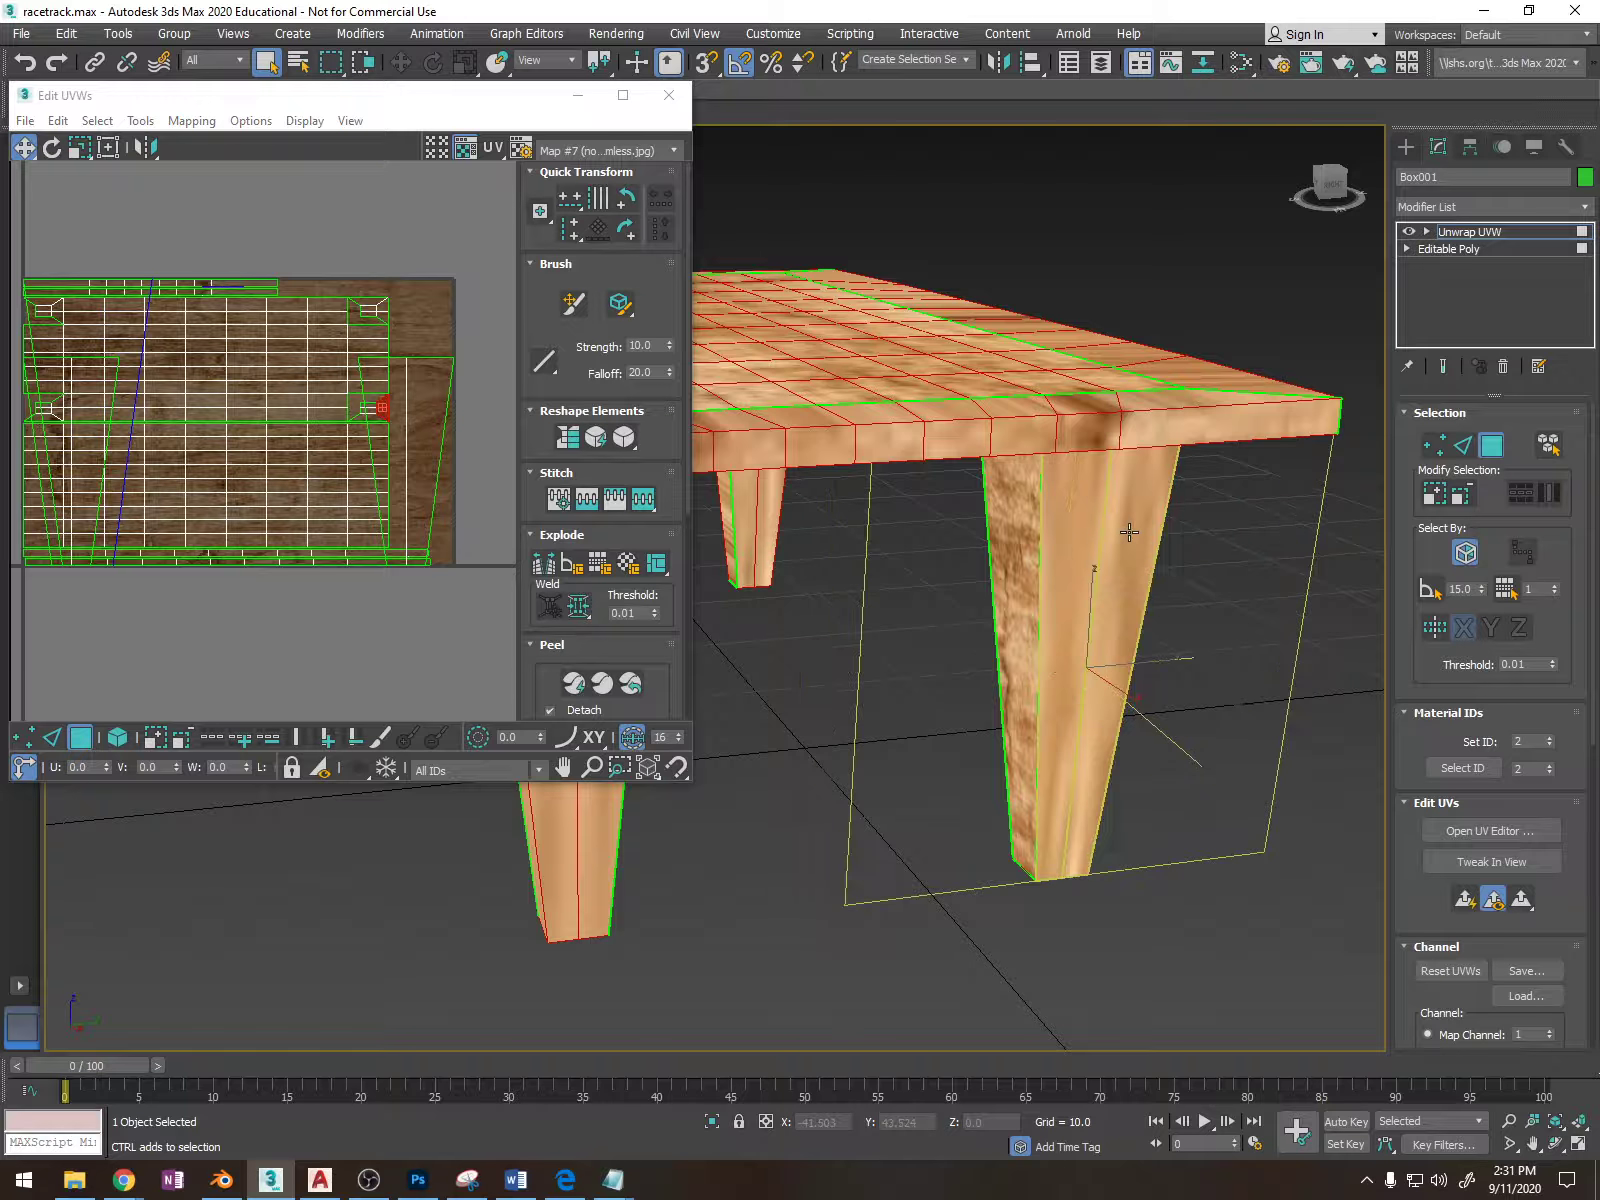
{"action": "left_click", "coordinate": [630, 565]}
Select the next two sides of the same leg one after the other and flatten the UVs of each.
{"action": "middle_click_drag", "start_coordinate": [913, 628], "coordinate": [1036, 575], "text": "alt"}
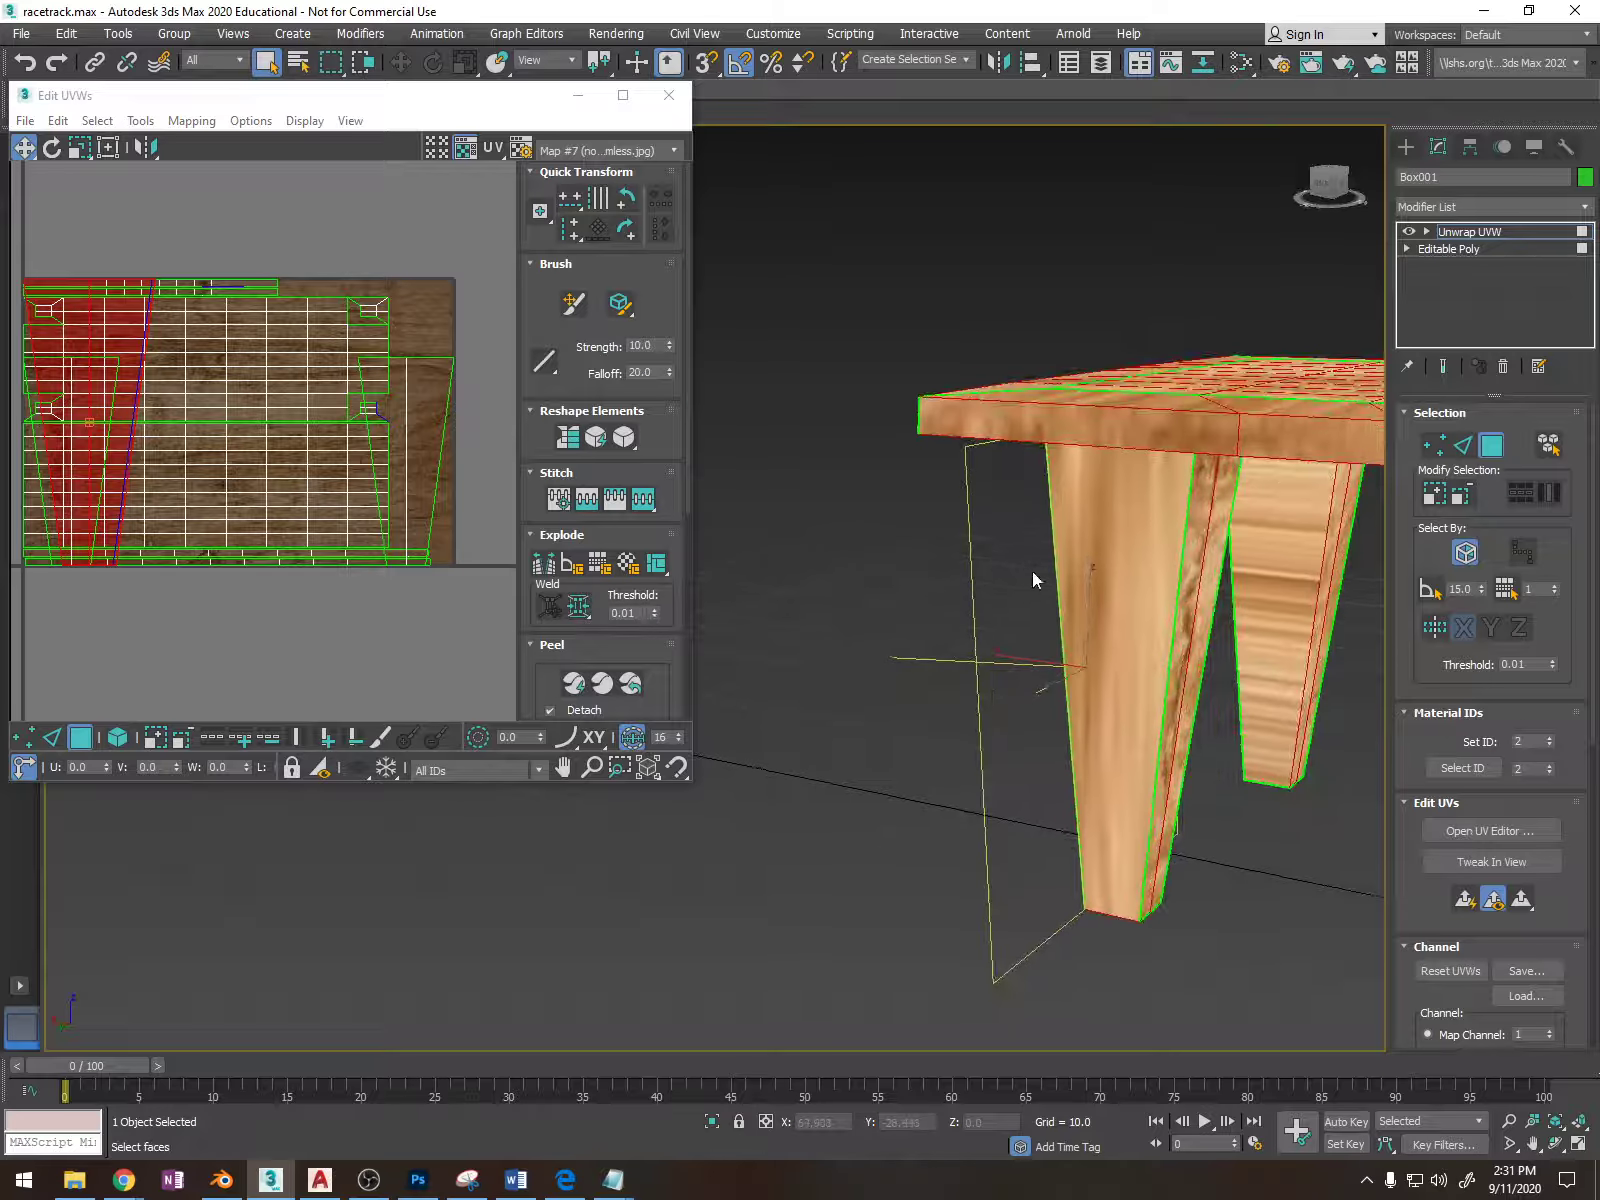
{"action": "left_click", "coordinate": [1088, 571]}
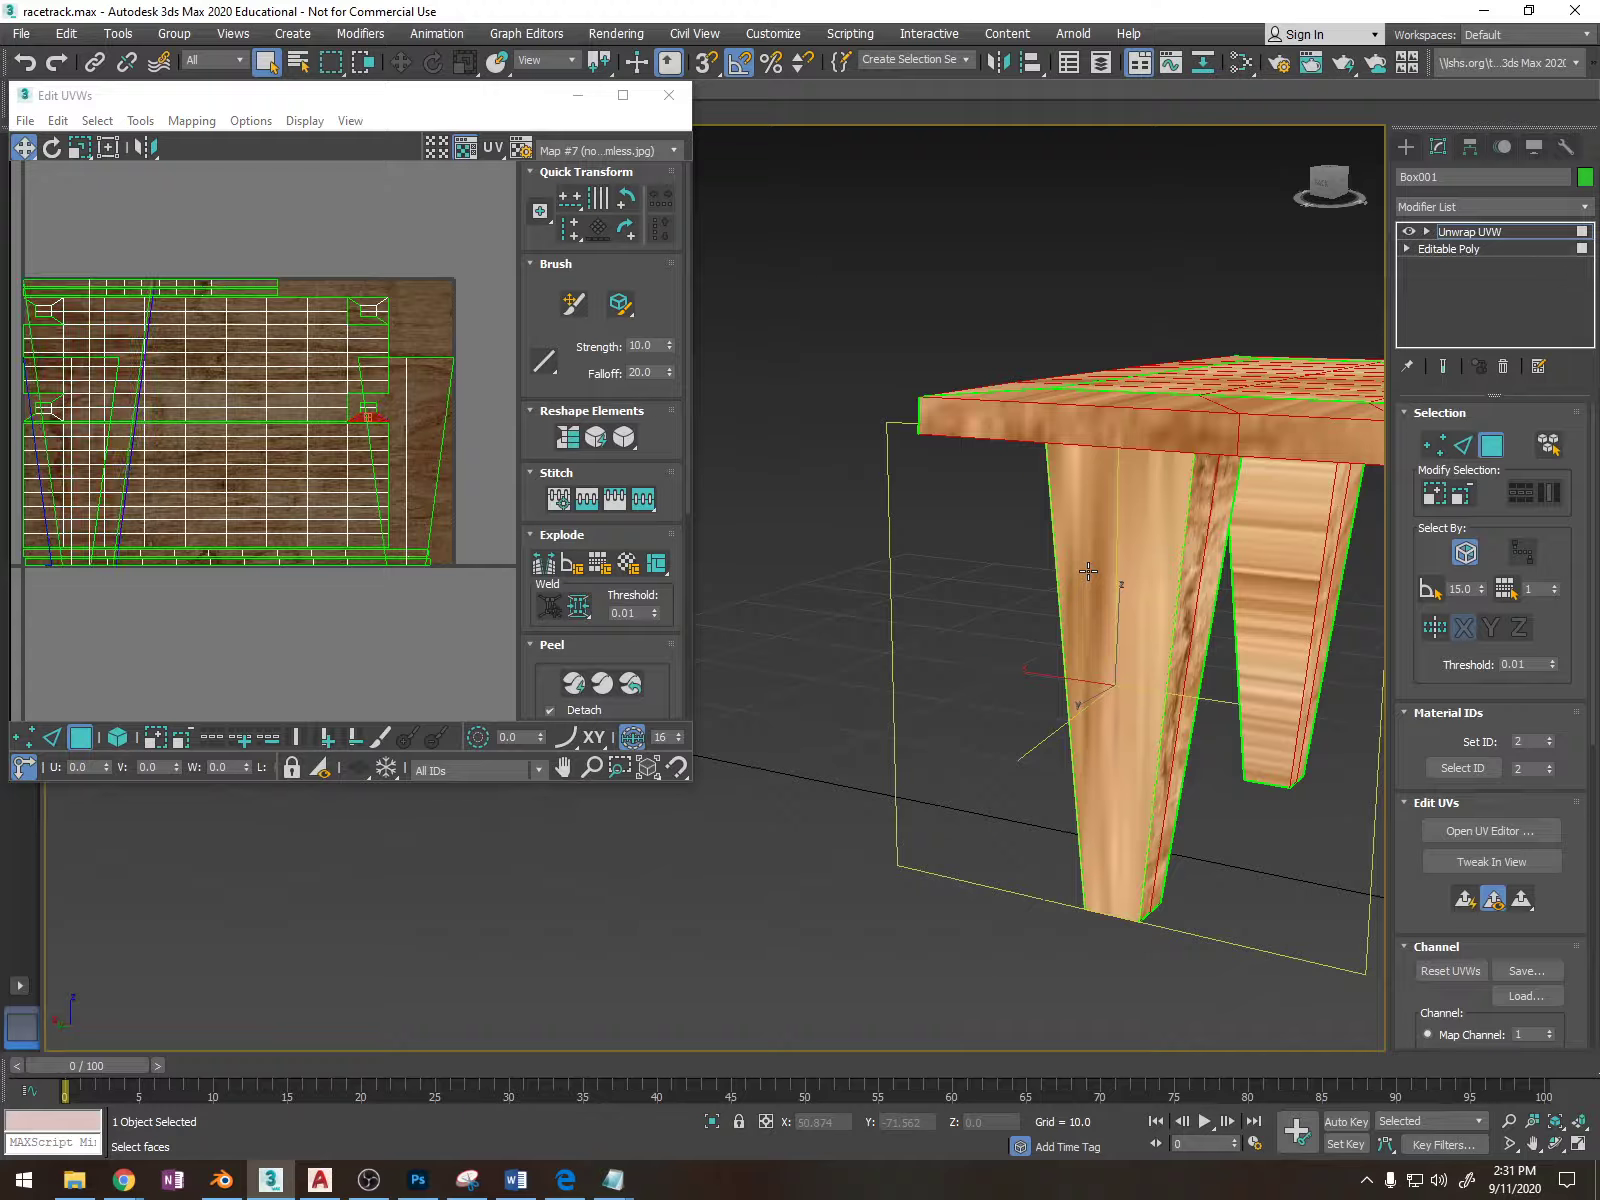
{"action": "left_click", "coordinate": [627, 565]}
{"action": "middle_click_drag", "start_coordinate": [1039, 622], "coordinate": [1030, 600], "text": "alt"}
{"action": "left_click", "coordinate": [1155, 596]}
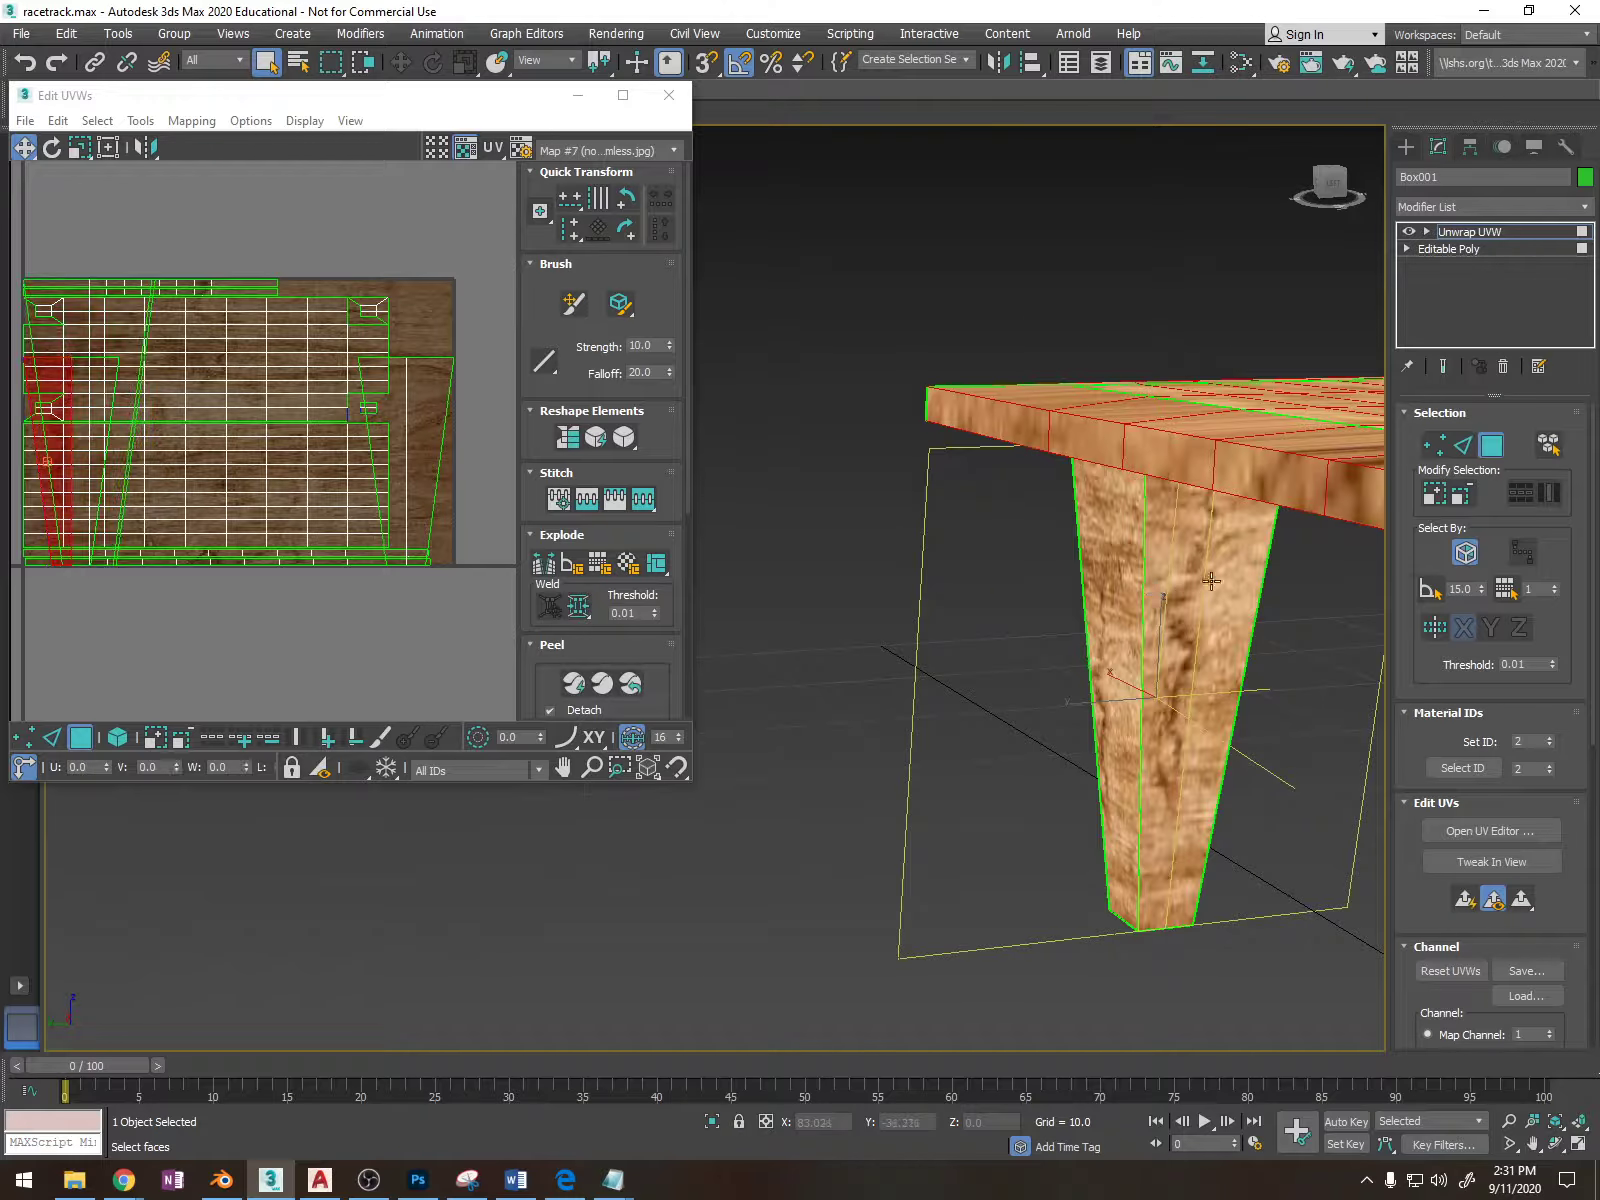
{"action": "left_click", "coordinate": [1082, 572]}
{"action": "left_click", "coordinate": [656, 564]}
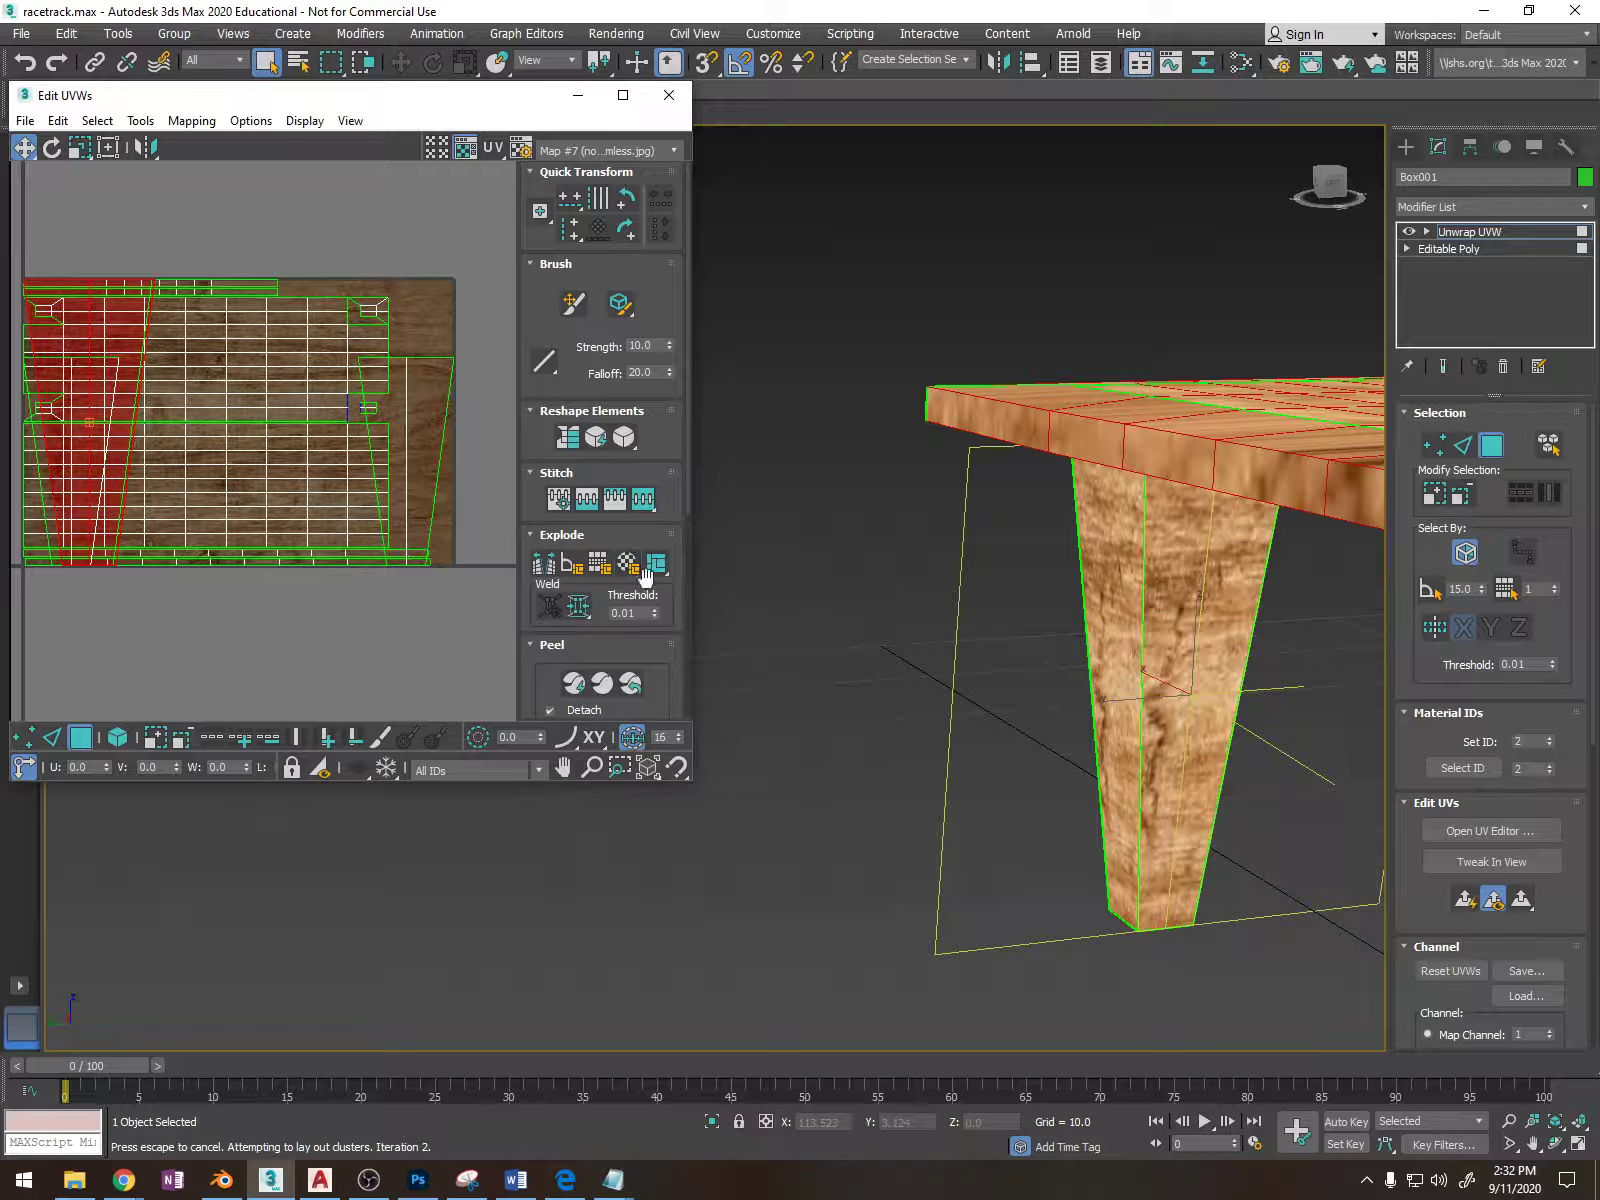
Select all side polygons of the flattened table leg and scale their UVs up well beyond the bounds of the non-seamless wood image.
{"action": "middle_click_drag", "start_coordinate": [980, 575], "coordinate": [1232, 578], "text": "alt"}
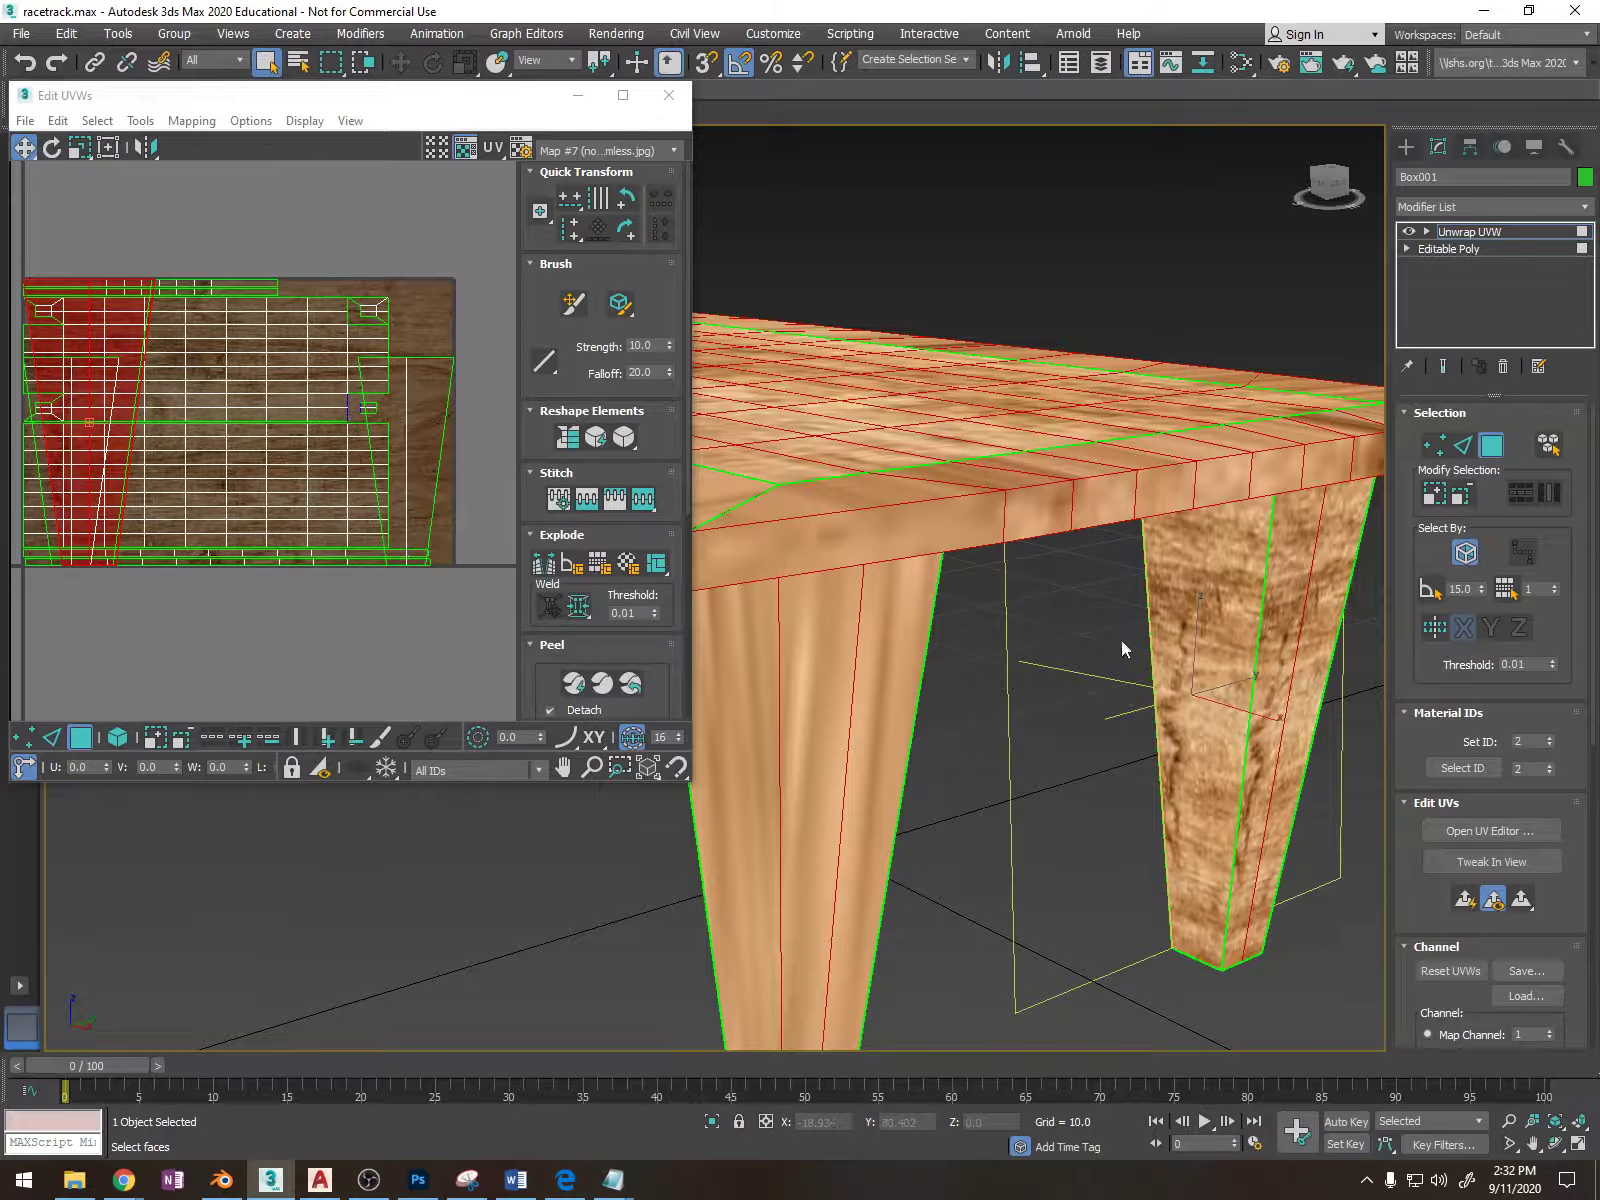
{"action": "left_click_drag", "start_coordinate": [1258, 693], "coordinate": [1434, 808]}
{"action": "middle_click_drag", "start_coordinate": [1310, 840], "coordinate": [1171, 793], "text": "alt"}
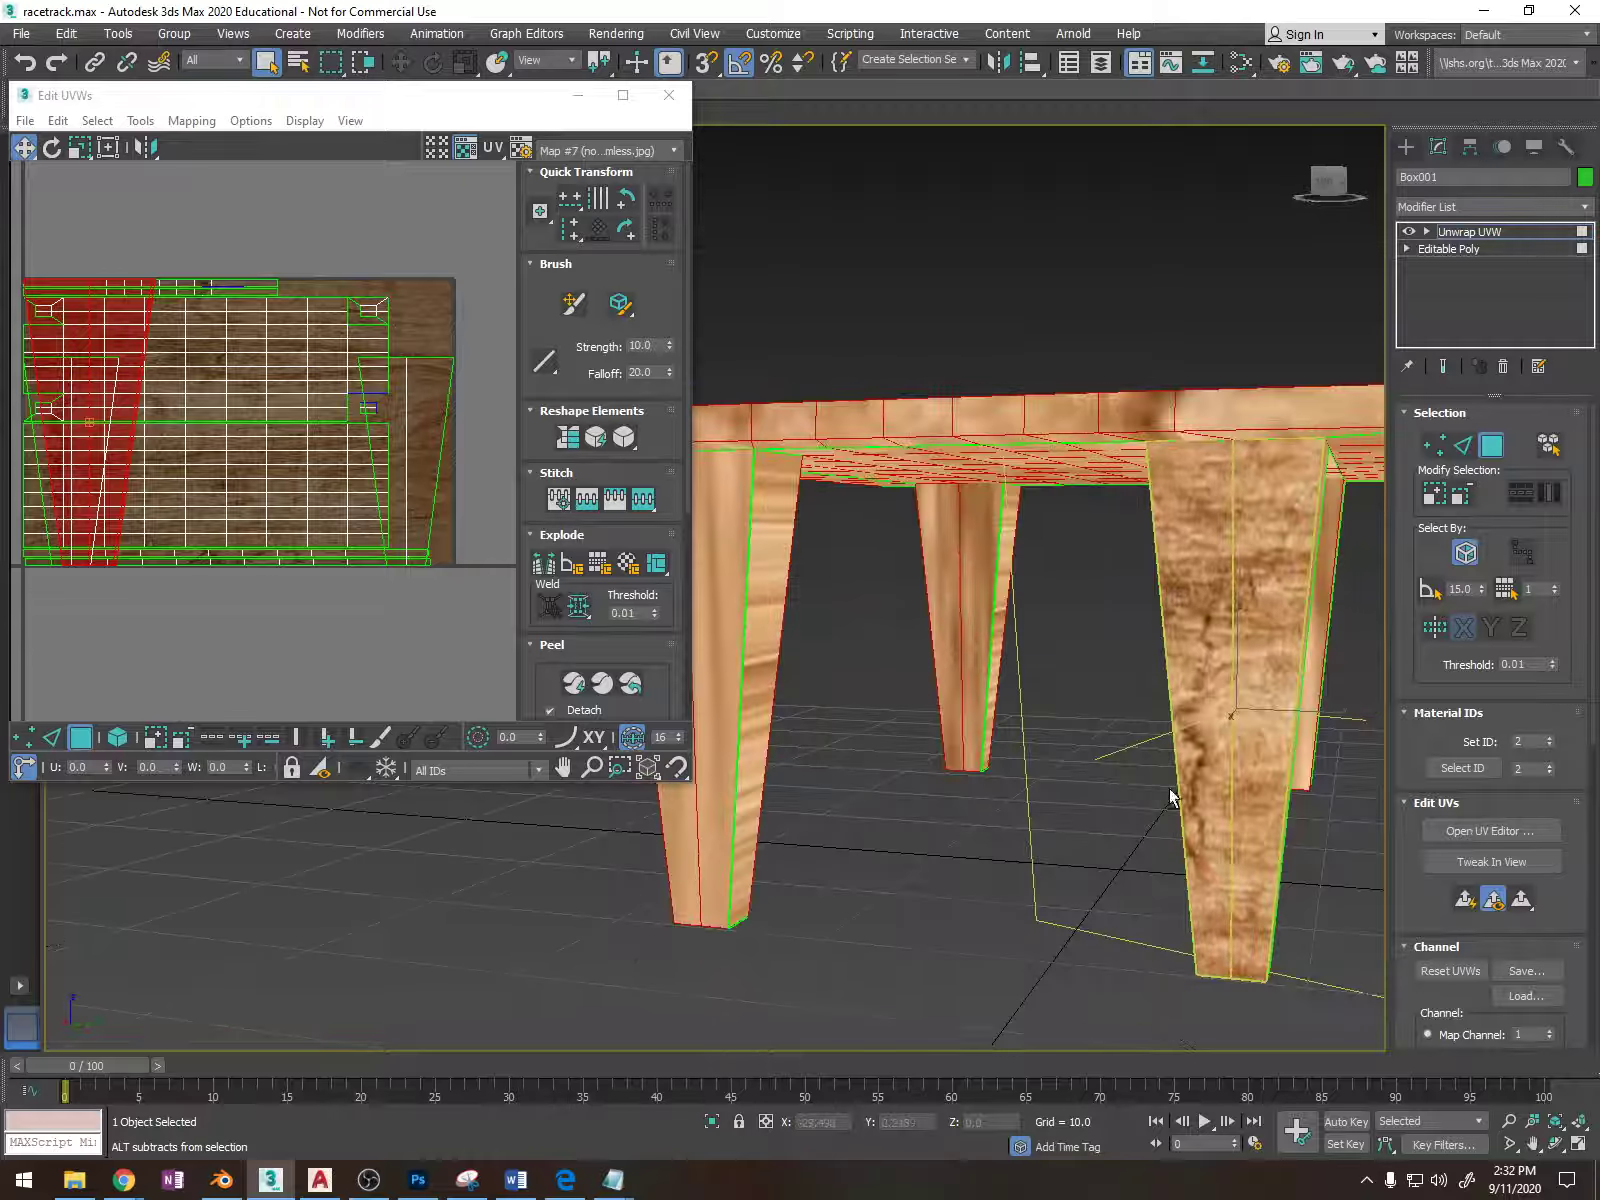
{"action": "left_click", "coordinate": [79, 150]}
{"action": "left_click", "coordinate": [166, 262]}
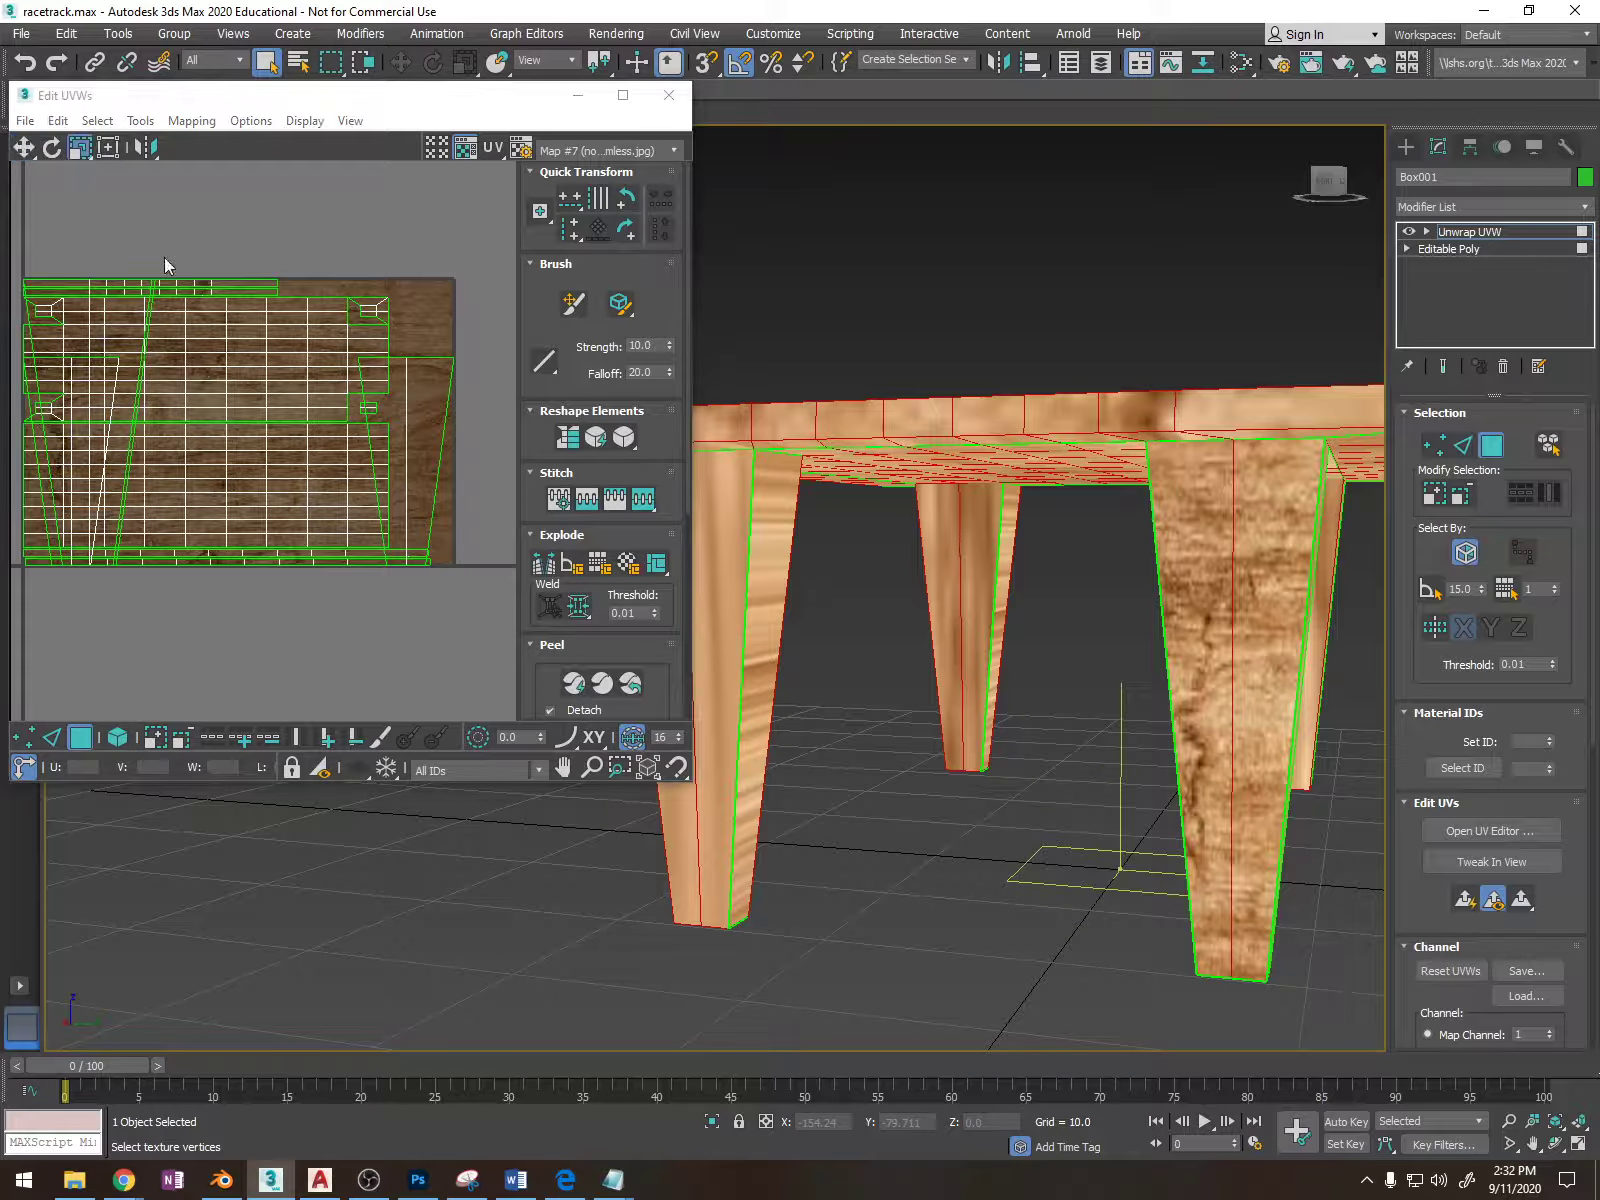
{"action": "middle_click_drag", "start_coordinate": [1224, 820], "coordinate": [836, 573], "text": "alt"}
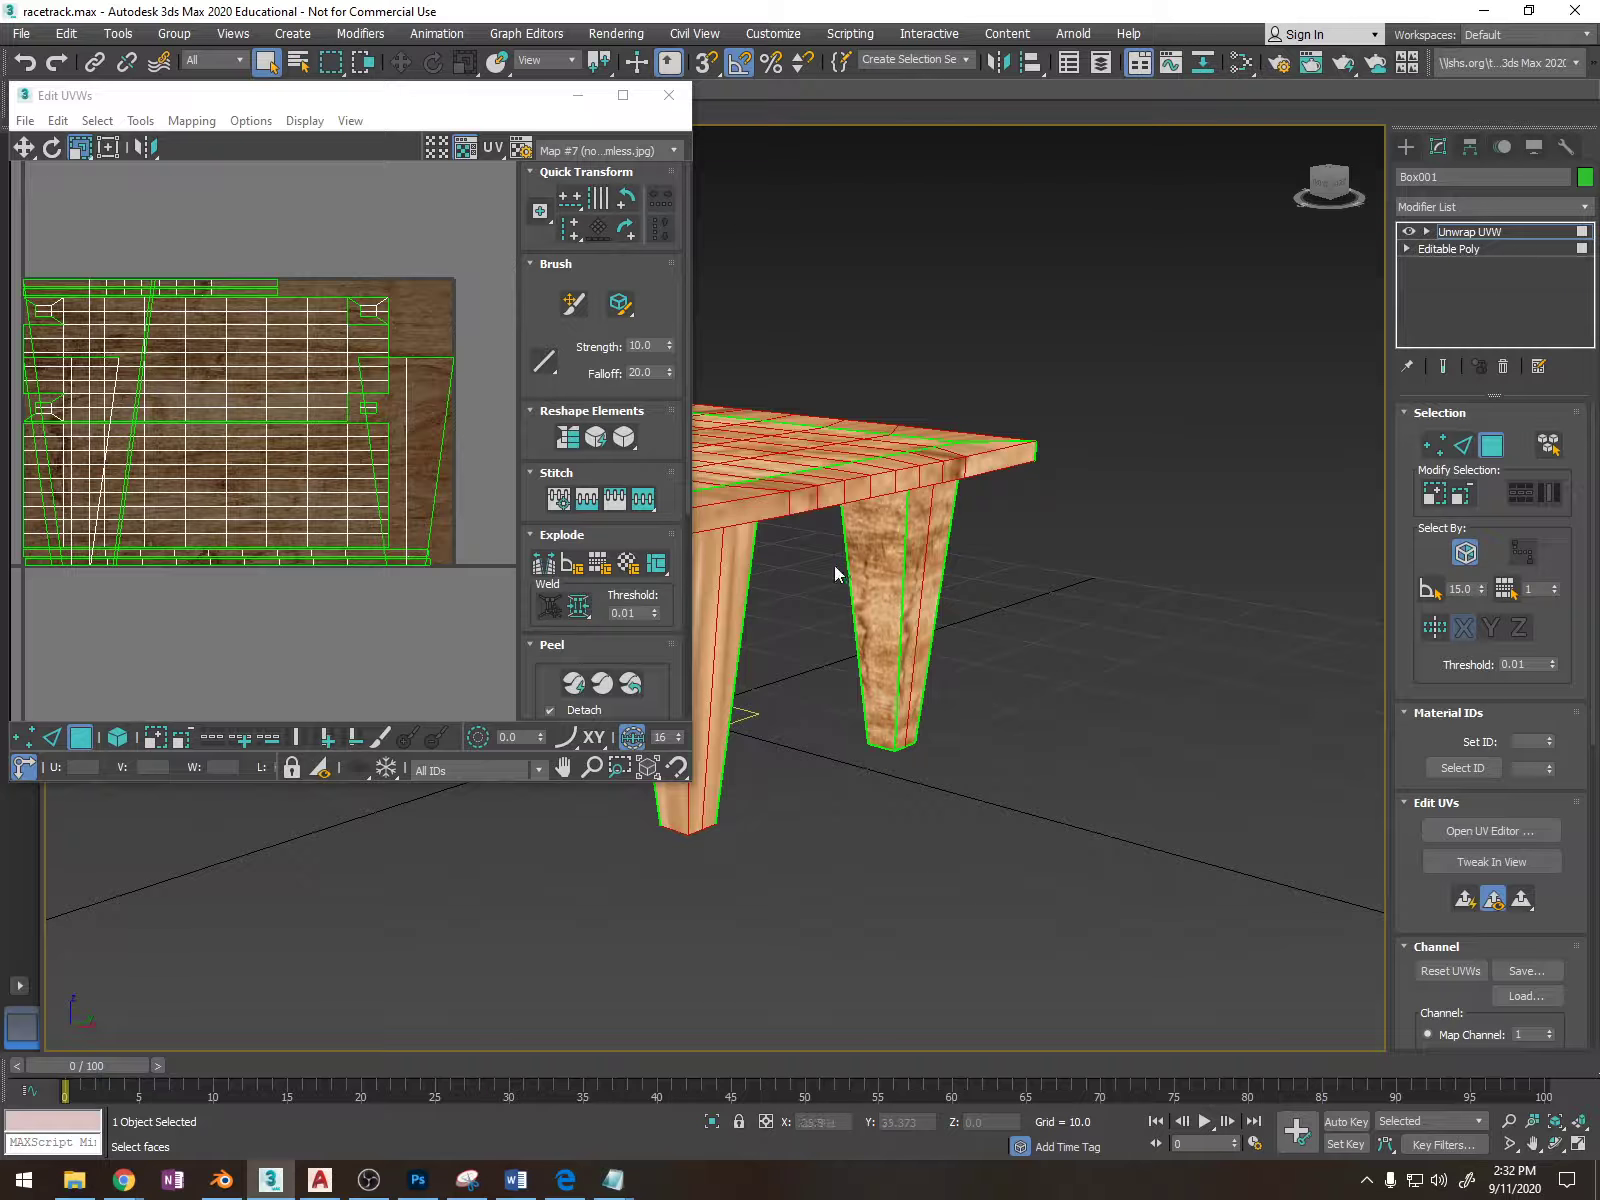
{"action": "left_click_drag", "start_coordinate": [1022, 648], "coordinate": [1026, 650]}
{"action": "middle_click_drag", "start_coordinate": [1026, 650], "coordinate": [836, 644], "text": "alt"}
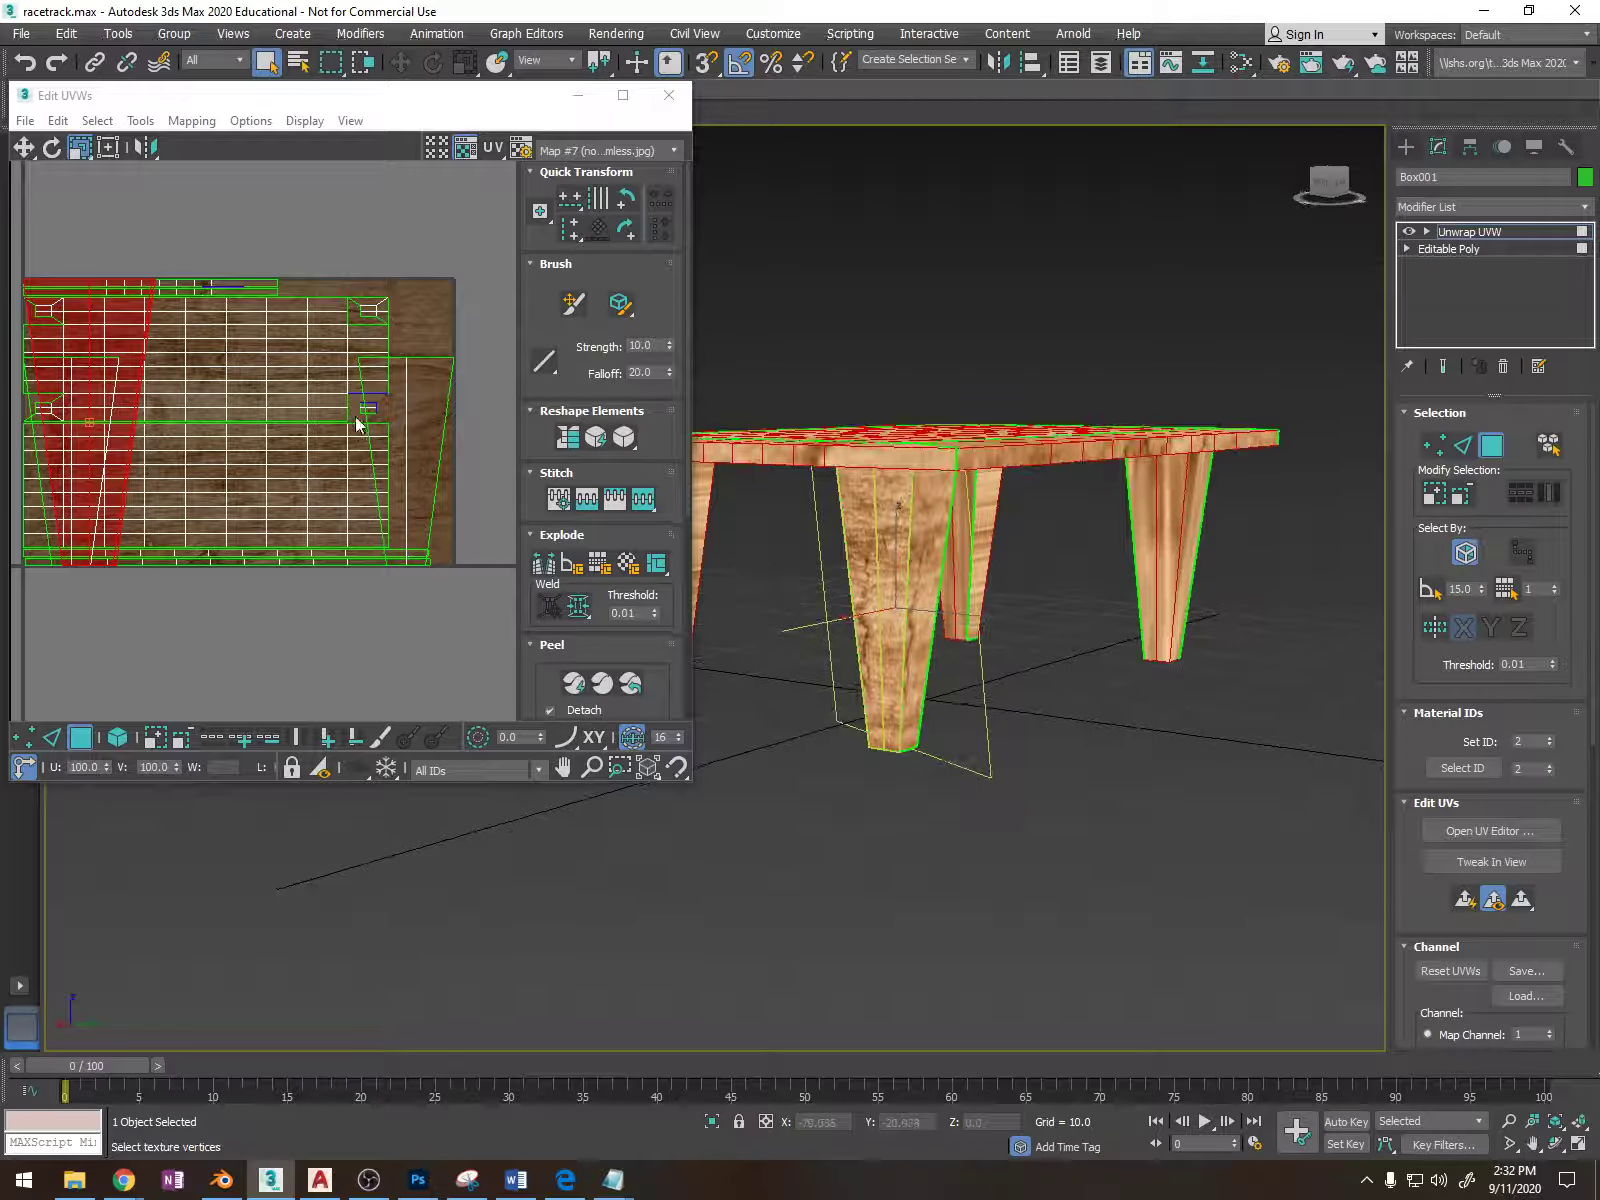
{"action": "left_click_drag", "start_coordinate": [122, 357], "coordinate": [127, 311]}
{"action": "key", "text": "ctrl+z"}
{"action": "middle_click_drag", "start_coordinate": [940, 537], "coordinate": [1300, 567], "text": "alt"}
{"action": "middle_click_drag", "start_coordinate": [874, 580], "coordinate": [840, 545], "text": "alt"}
{"action": "left_click_drag", "start_coordinate": [127, 374], "coordinate": [136, 215]}
Examine the repeated non-seamless wood texture on the leg from several angles, looking for seams between the tiles.
{"action": "scroll", "coordinate": [896, 525], "scroll_direction": "up", "scroll_amount": 6}
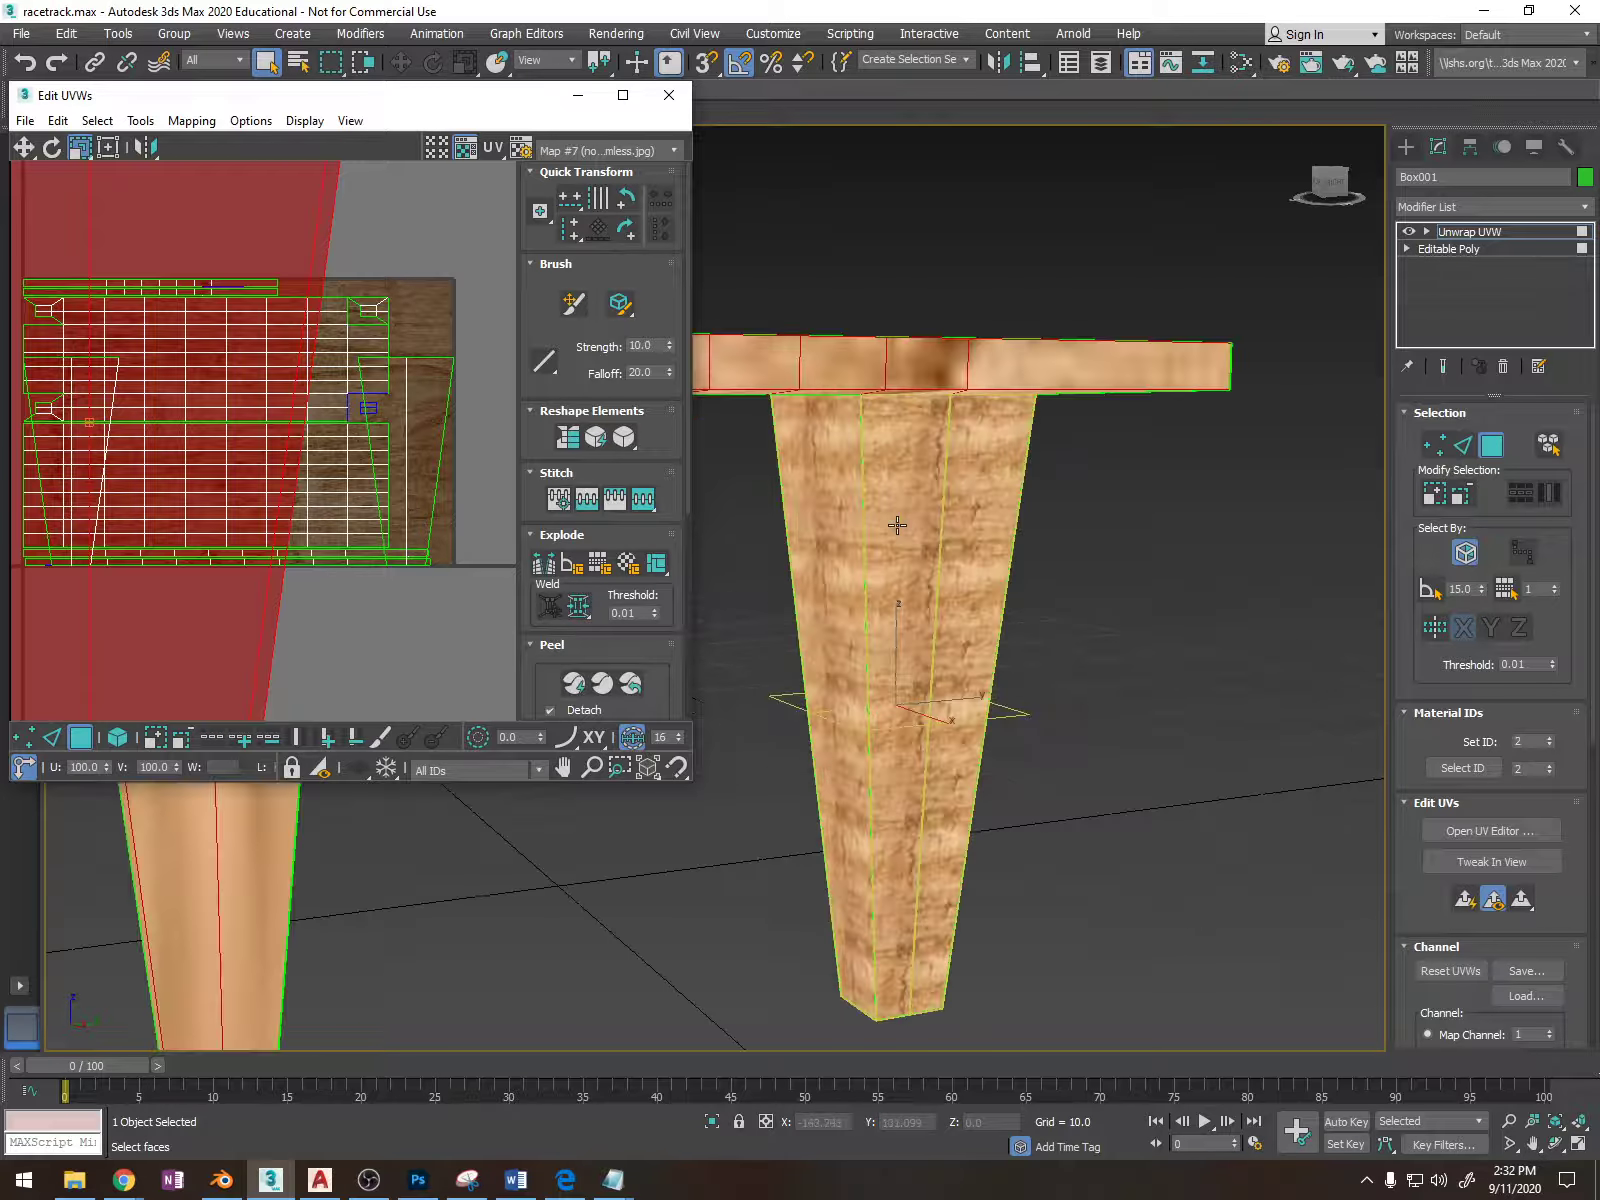
{"action": "middle_click_drag", "start_coordinate": [957, 593], "coordinate": [943, 598], "text": "alt"}
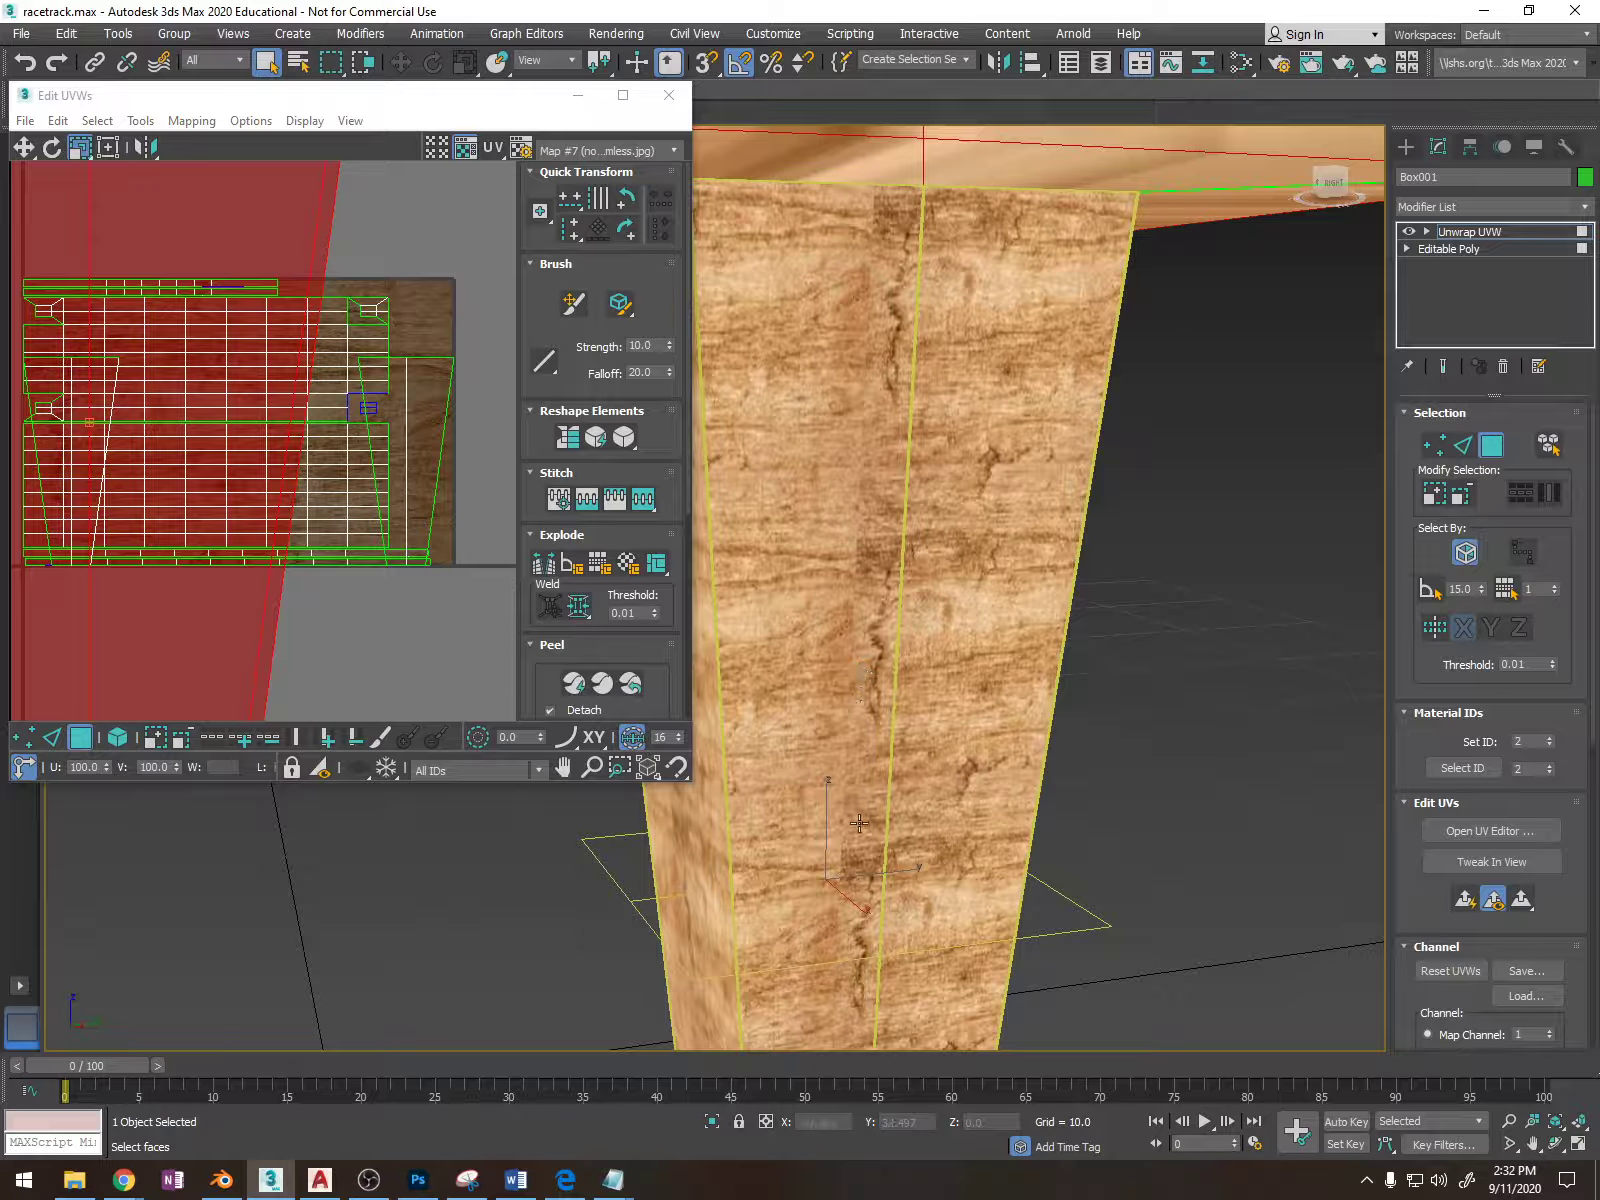
{"action": "scroll", "coordinate": [859, 823], "scroll_direction": "down", "scroll_amount": 5}
{"action": "middle_click_drag", "start_coordinate": [866, 786], "coordinate": [1060, 576]}
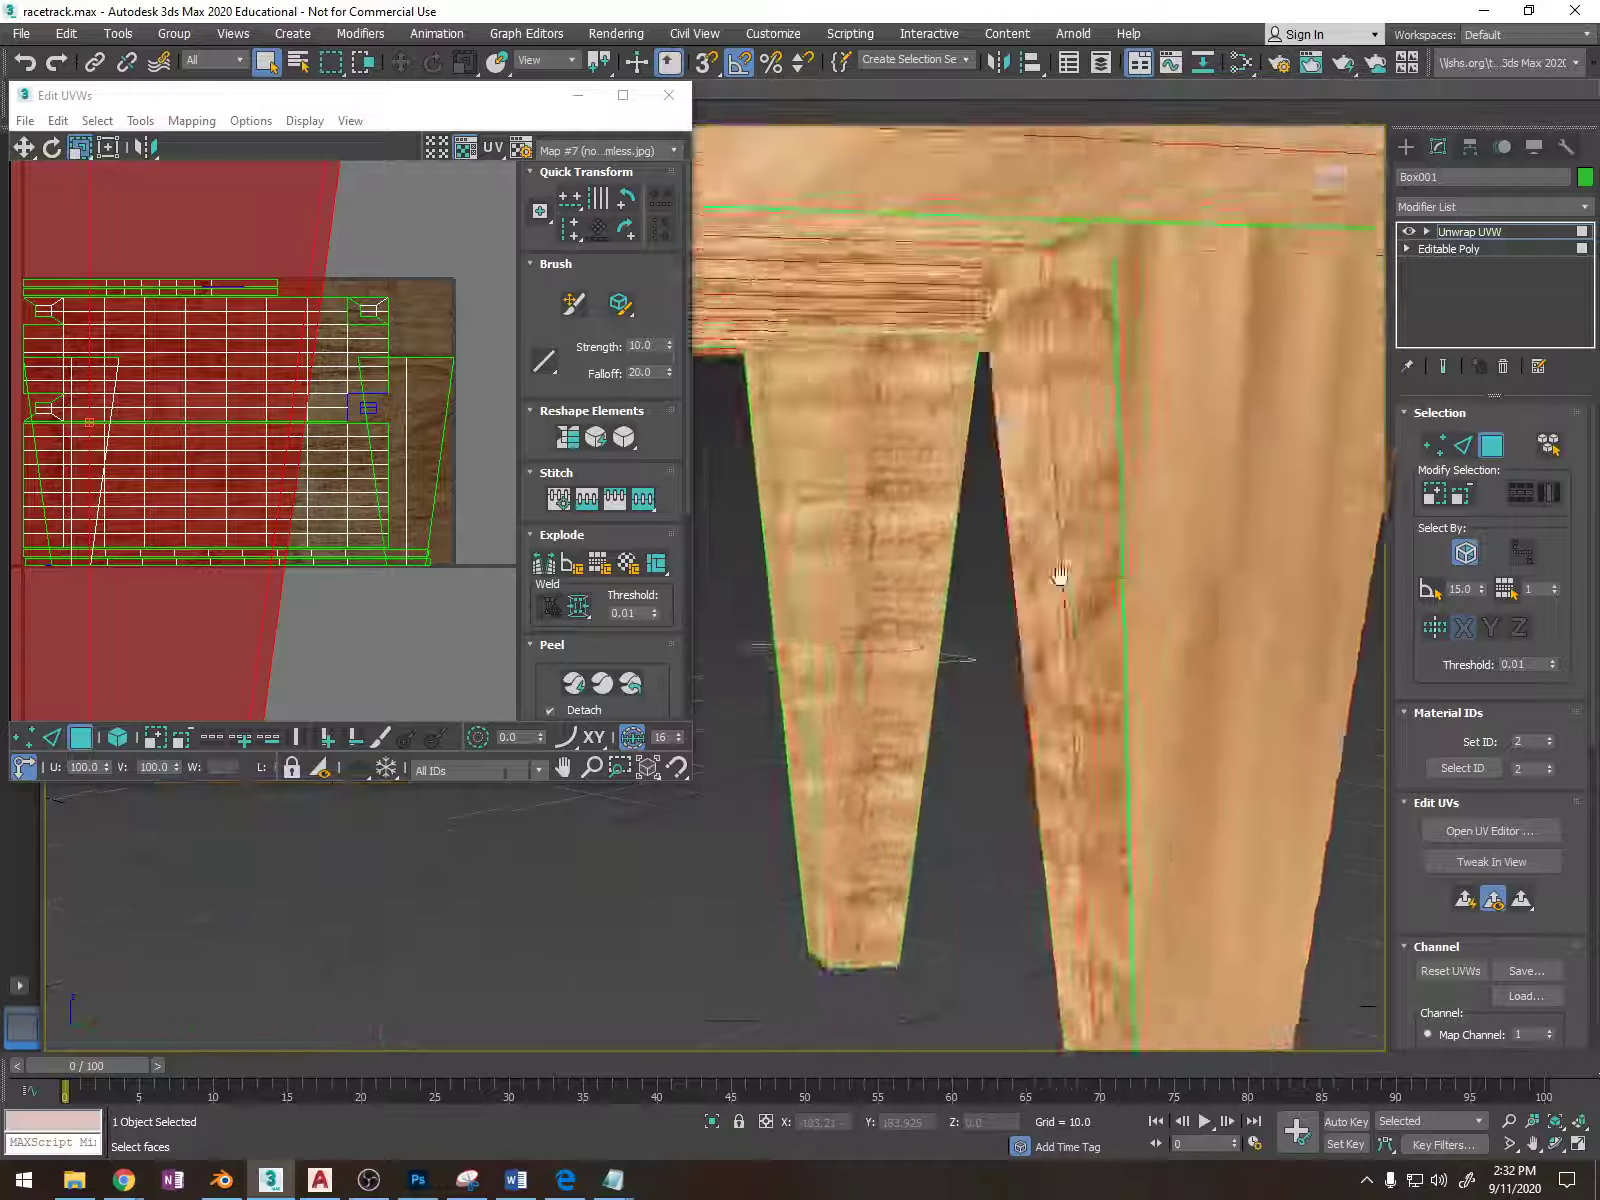
{"action": "scroll", "coordinate": [1059, 577], "scroll_direction": "down", "scroll_amount": 8}
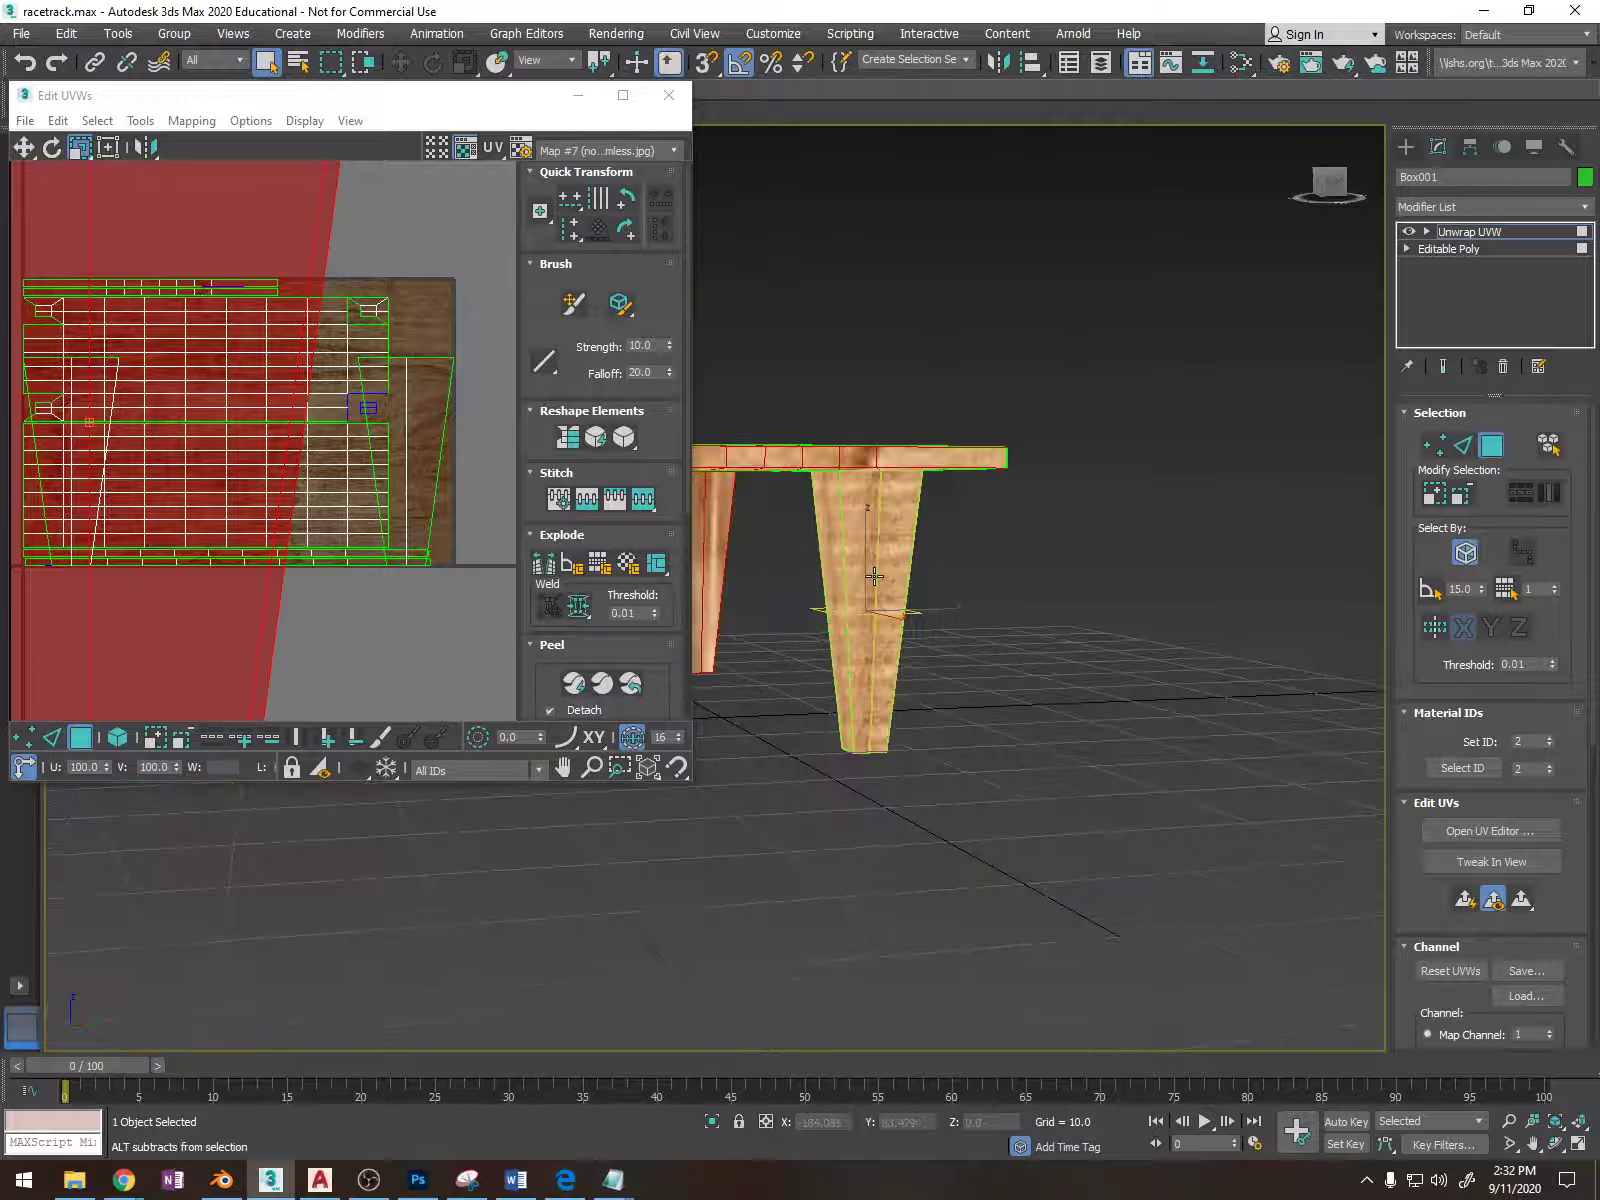
{"action": "scroll", "coordinate": [874, 576], "scroll_direction": "down", "scroll_amount": 2}
Close the UV editor and convert the table to an Editable Poly.
{"action": "left_click", "coordinate": [669, 95]}
{"action": "right_click", "coordinate": [876, 514]}
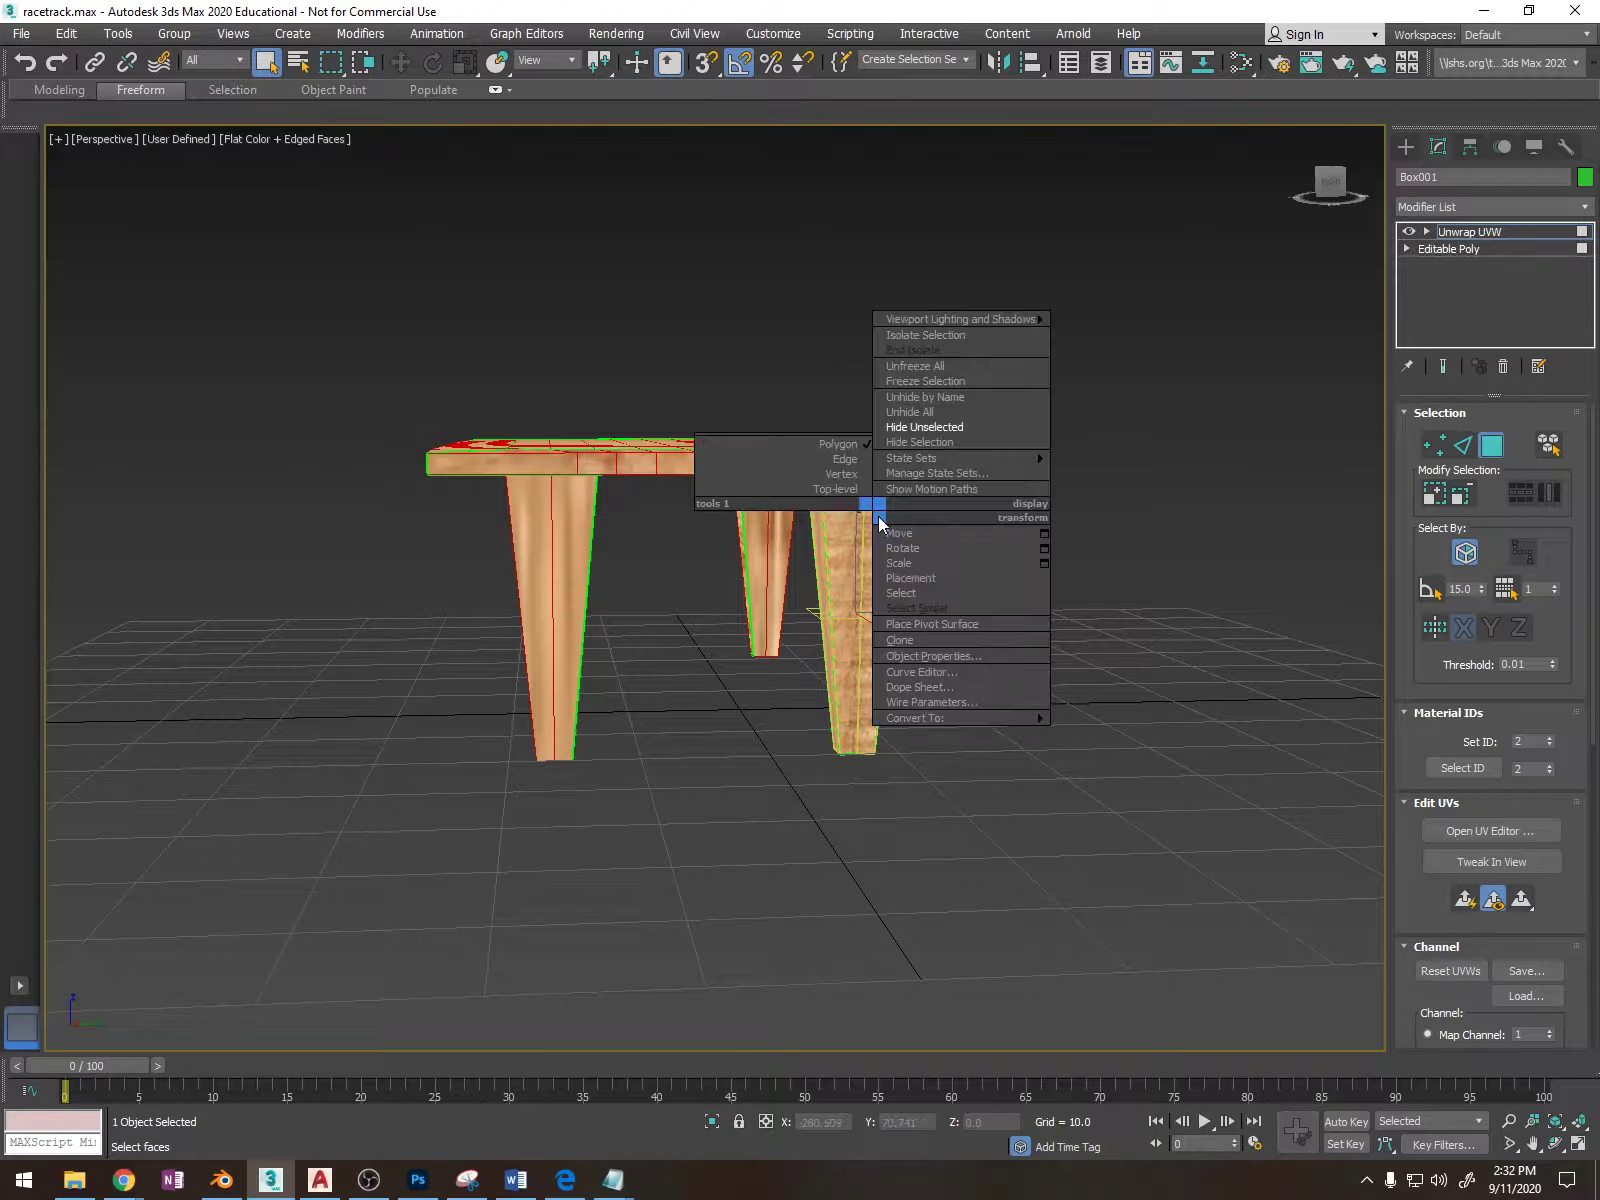
{"action": "mouse_move", "coordinate": [1000, 718]}
{"action": "left_click", "coordinate": [1110, 736]}
{"action": "middle_click_drag", "start_coordinate": [993, 489], "coordinate": [1160, 511], "text": "alt"}
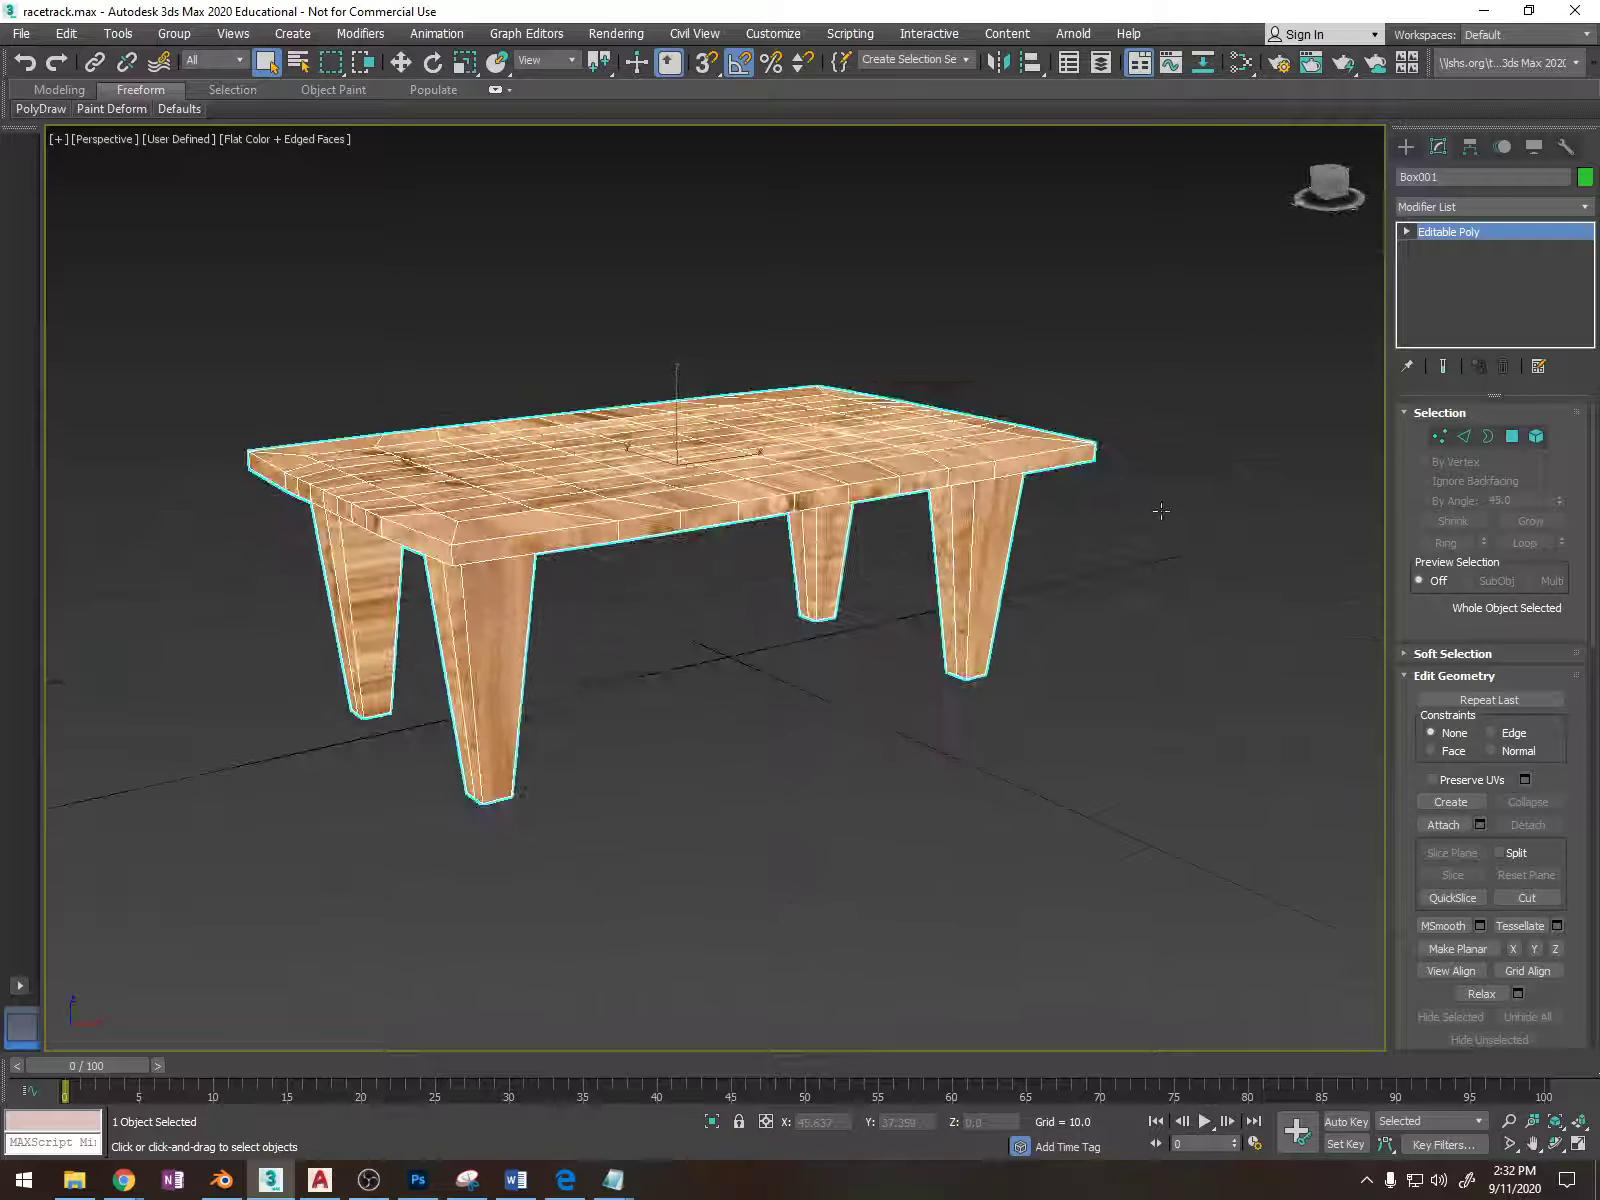
Add a new Physical Material to the Slate Material Editor and enable its shaded display in the viewport.
{"action": "key", "text": "m"}
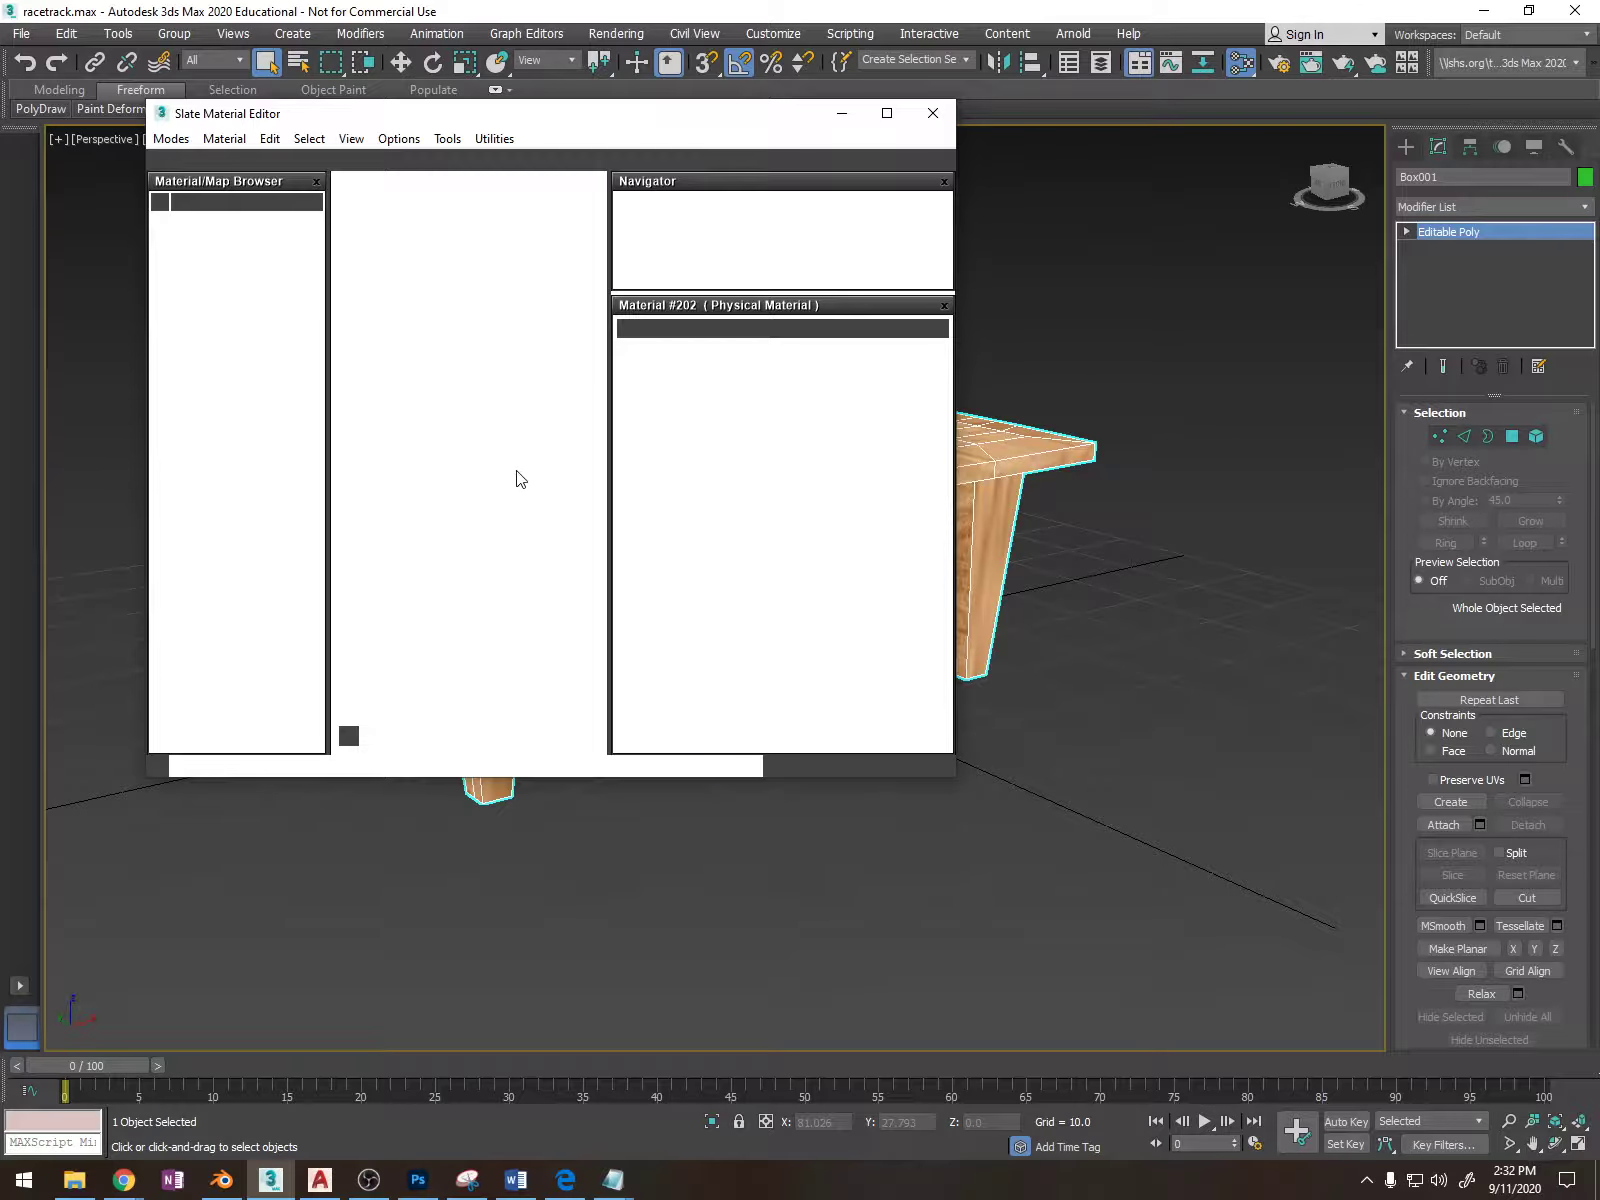
{"action": "right_click", "coordinate": [400, 462]}
{"action": "mouse_move", "coordinate": [456, 482]}
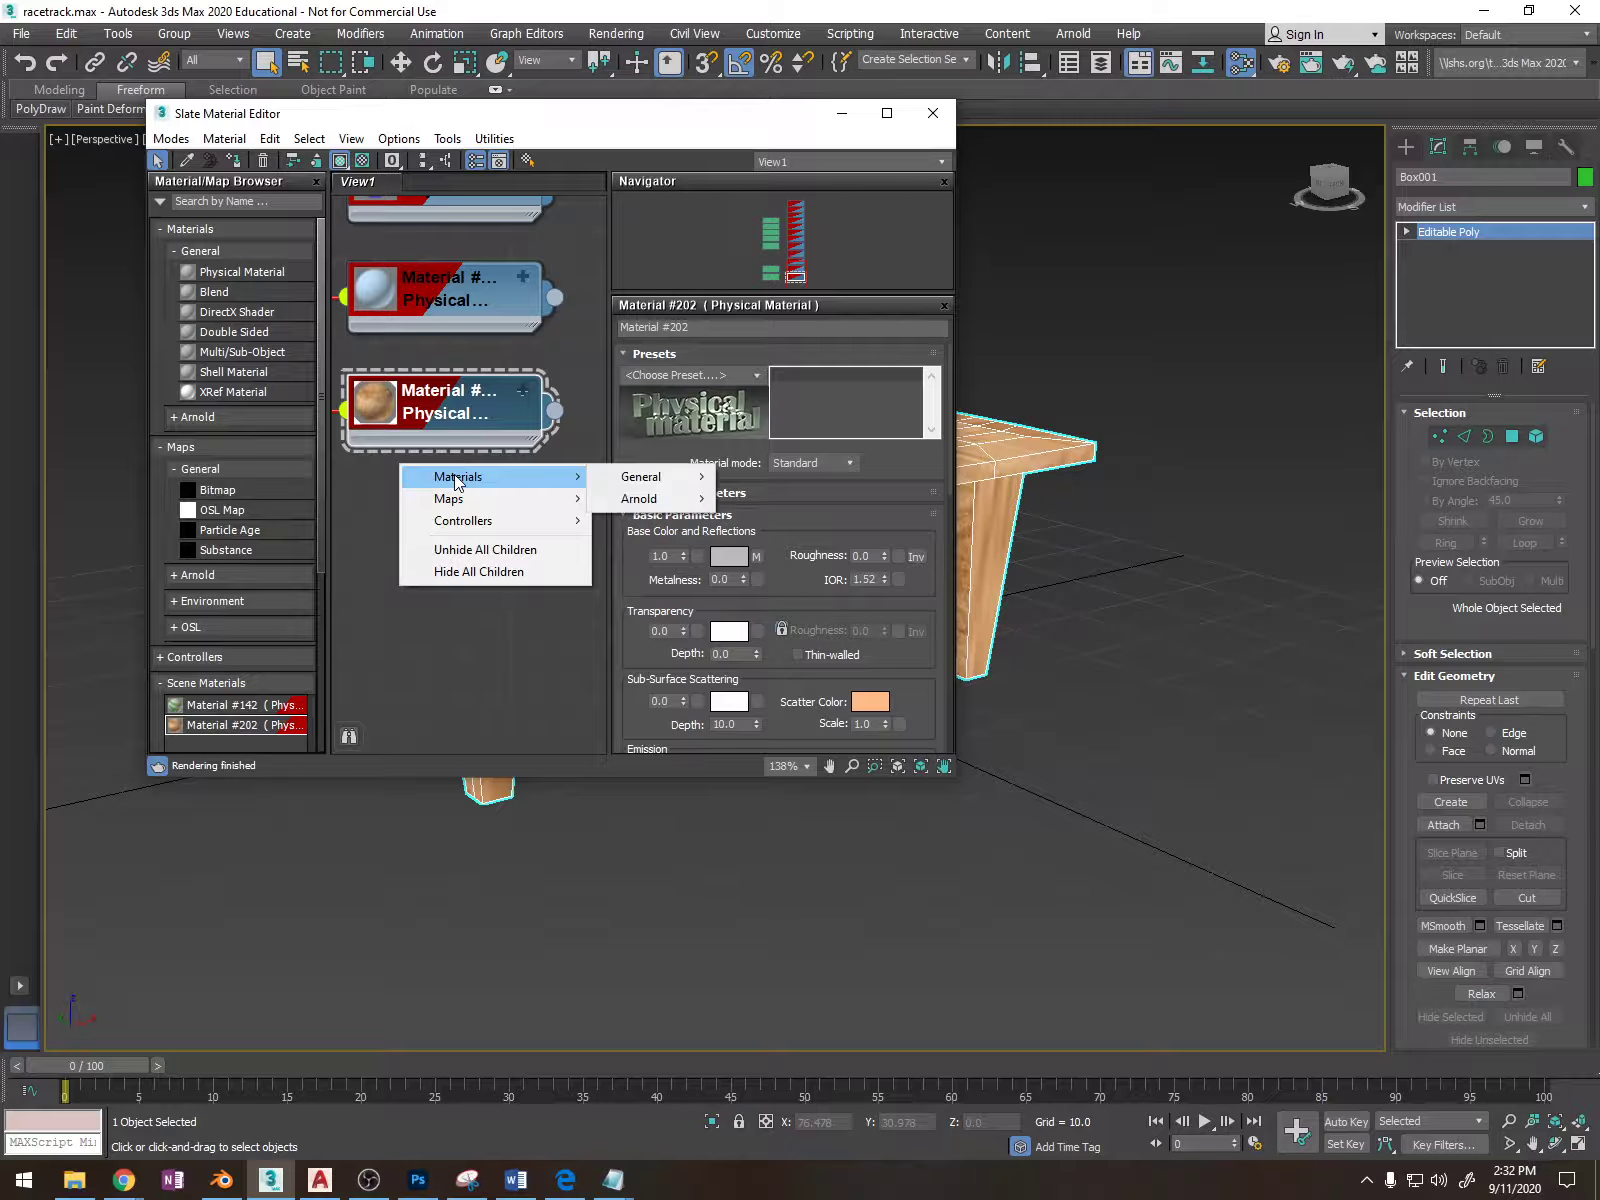
{"action": "mouse_move", "coordinate": [650, 480]}
{"action": "left_click", "coordinate": [748, 478]}
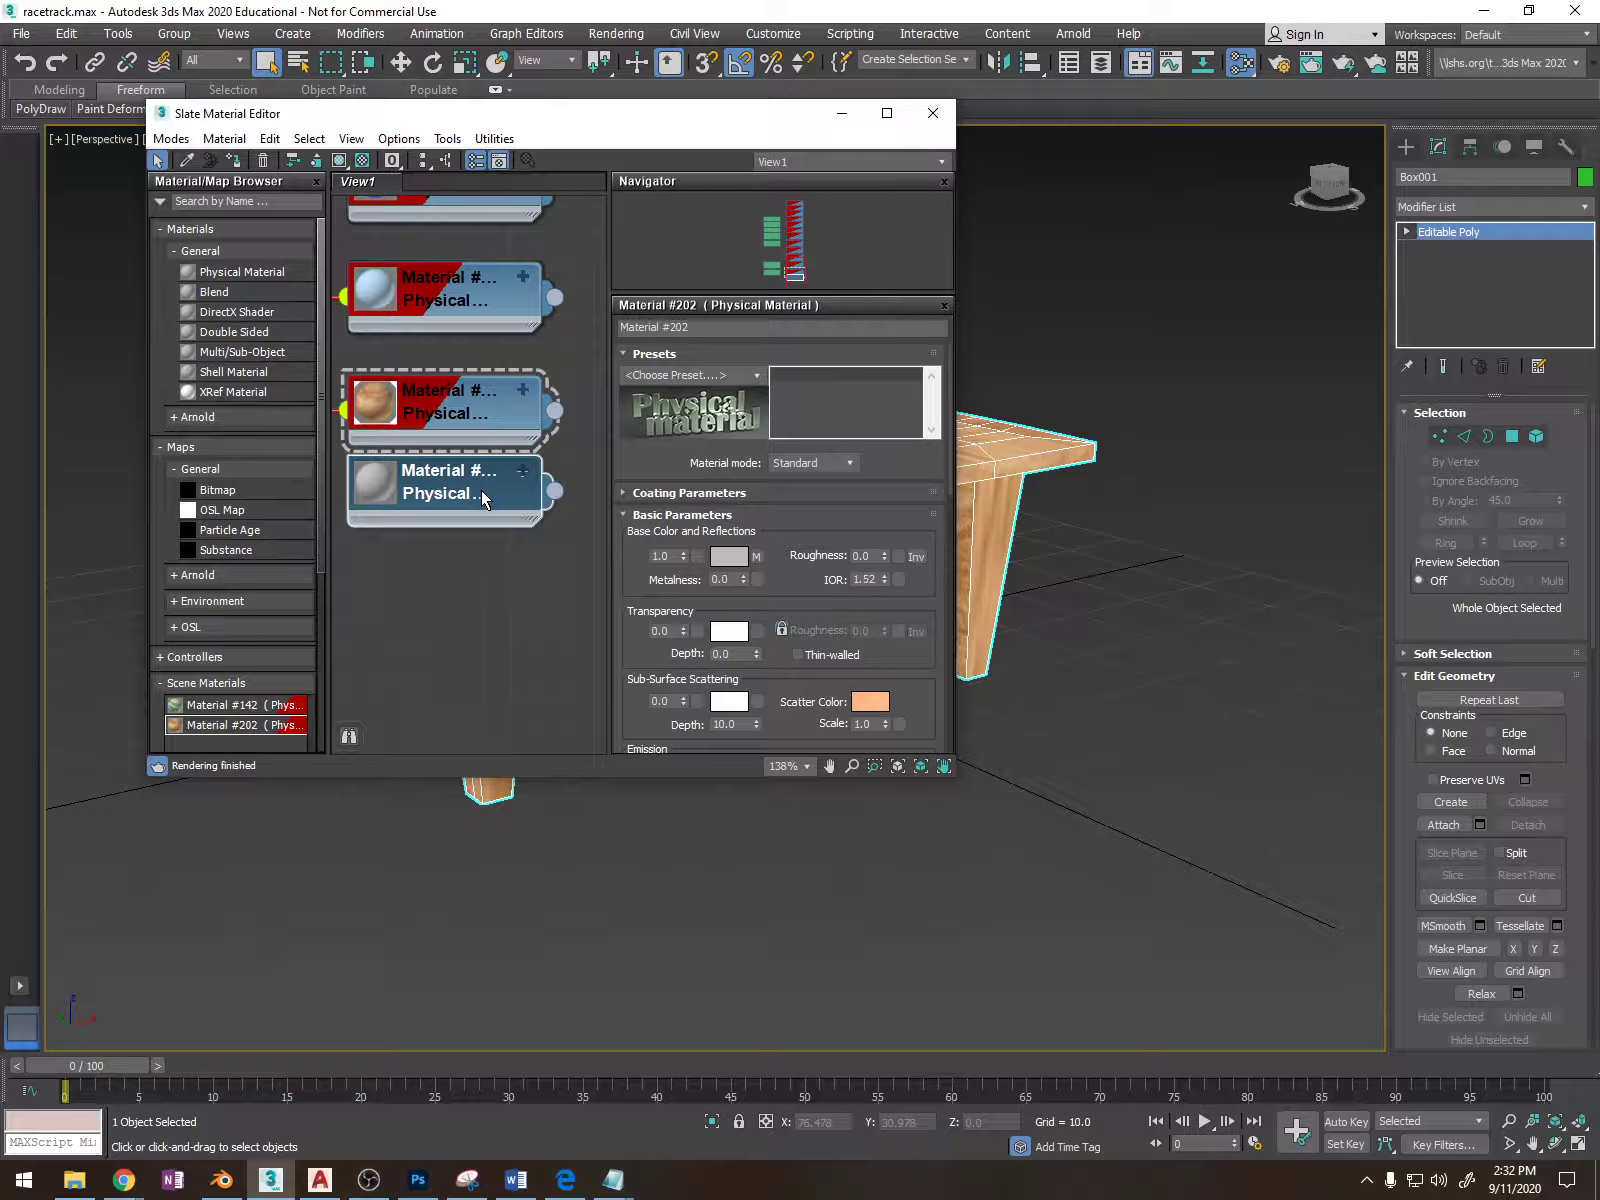
{"action": "right_click", "coordinate": [481, 490]}
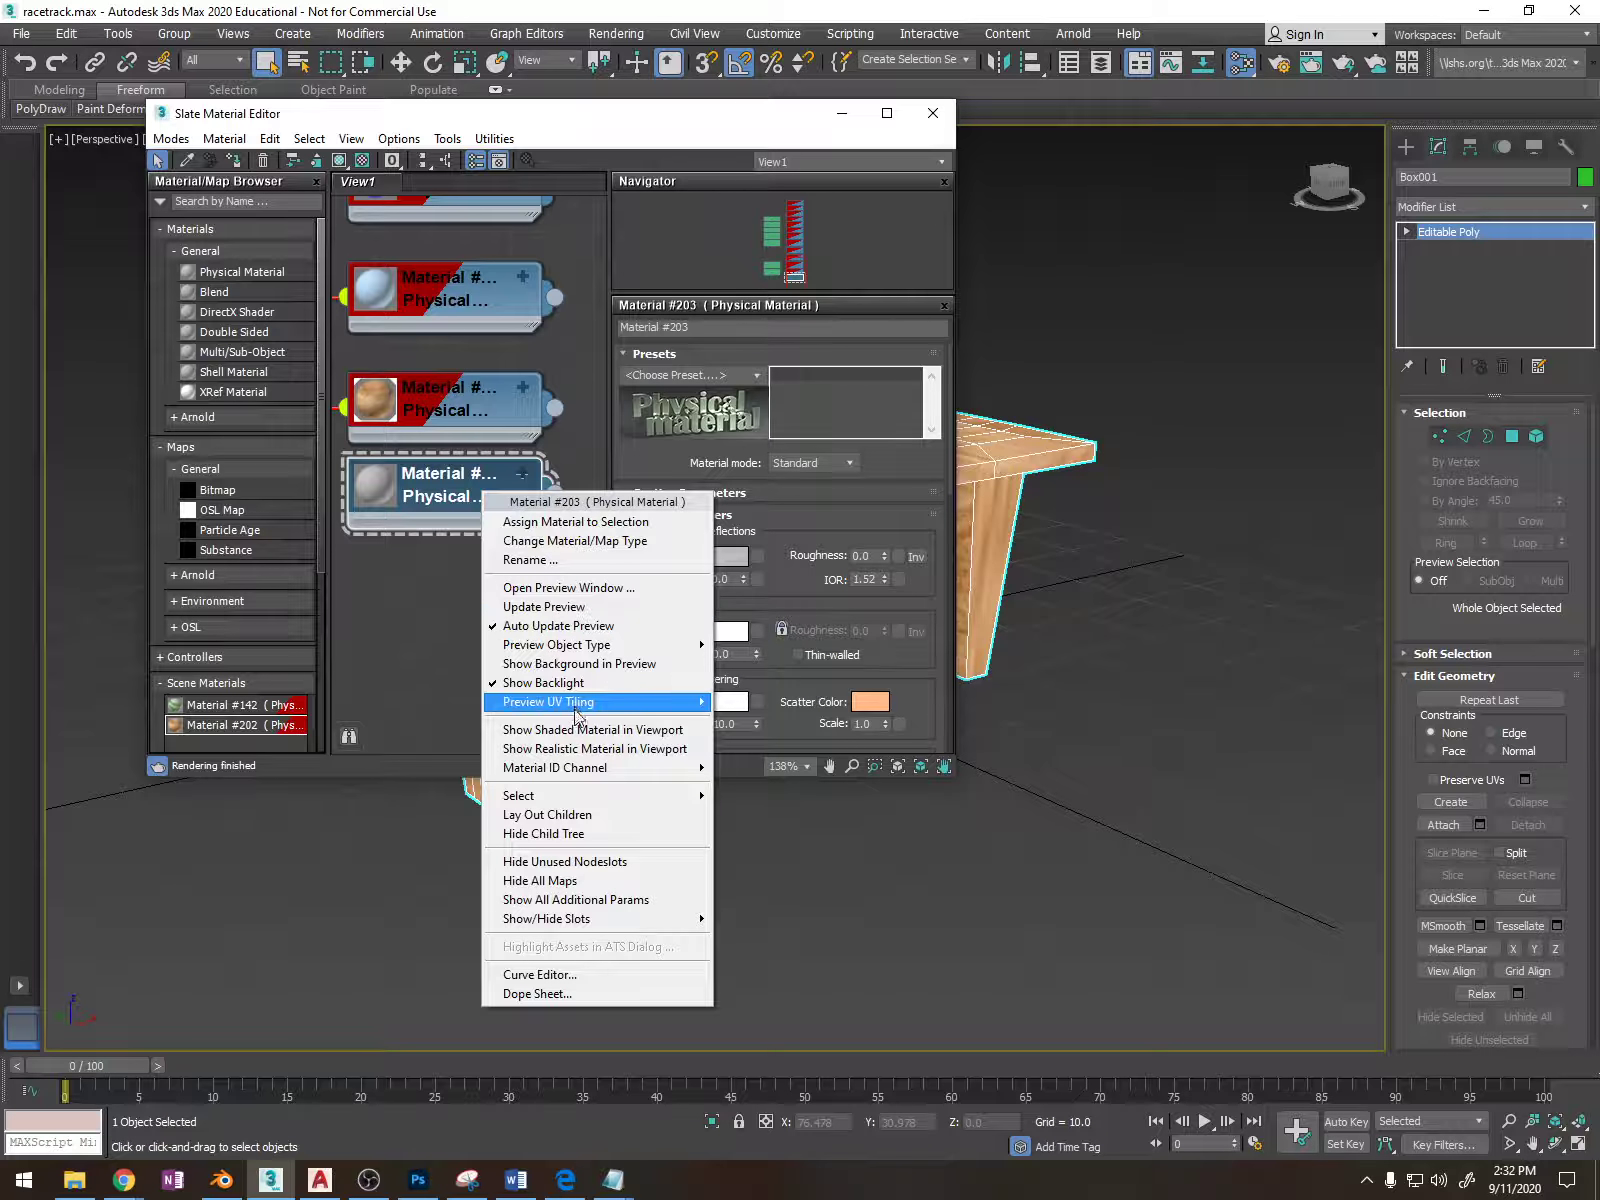
{"action": "left_click", "coordinate": [576, 729]}
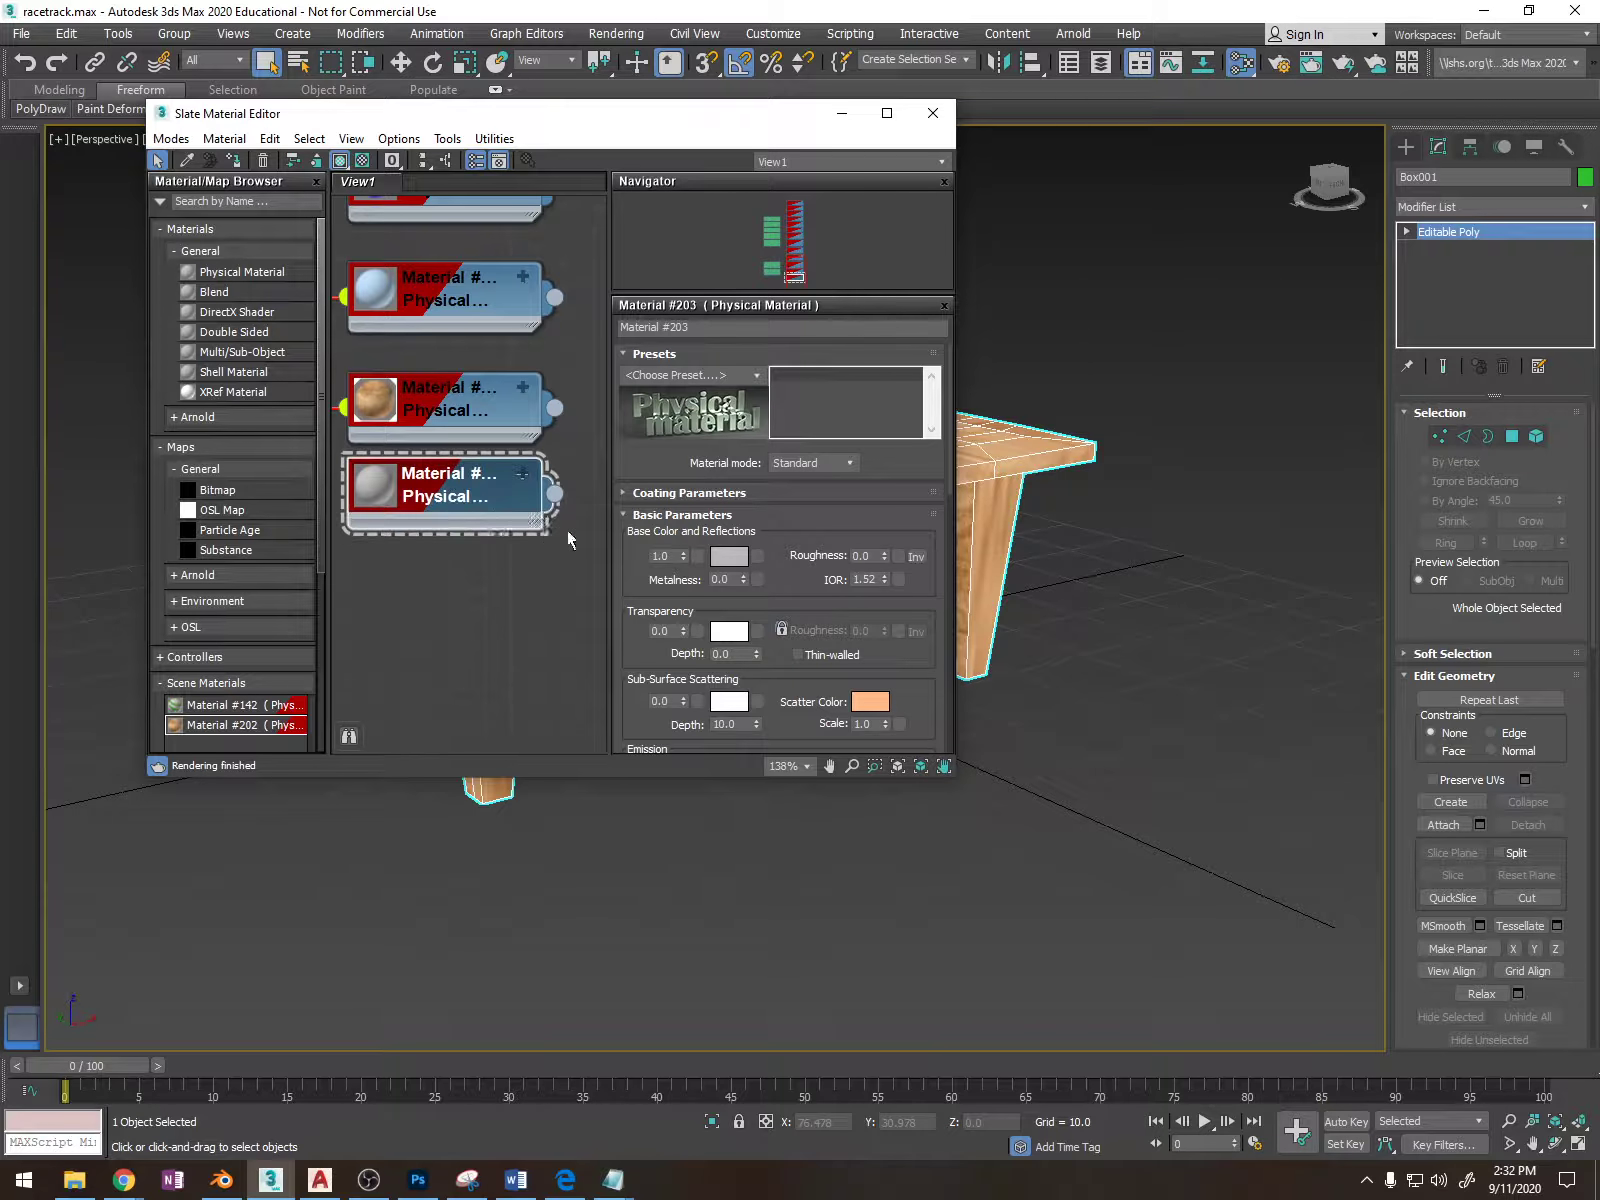
Load the wood image from the seamless folder as a bitmap into the new material's base color map.
{"action": "left_click", "coordinate": [761, 558]}
{"action": "double_click", "coordinate": [636, 364]}
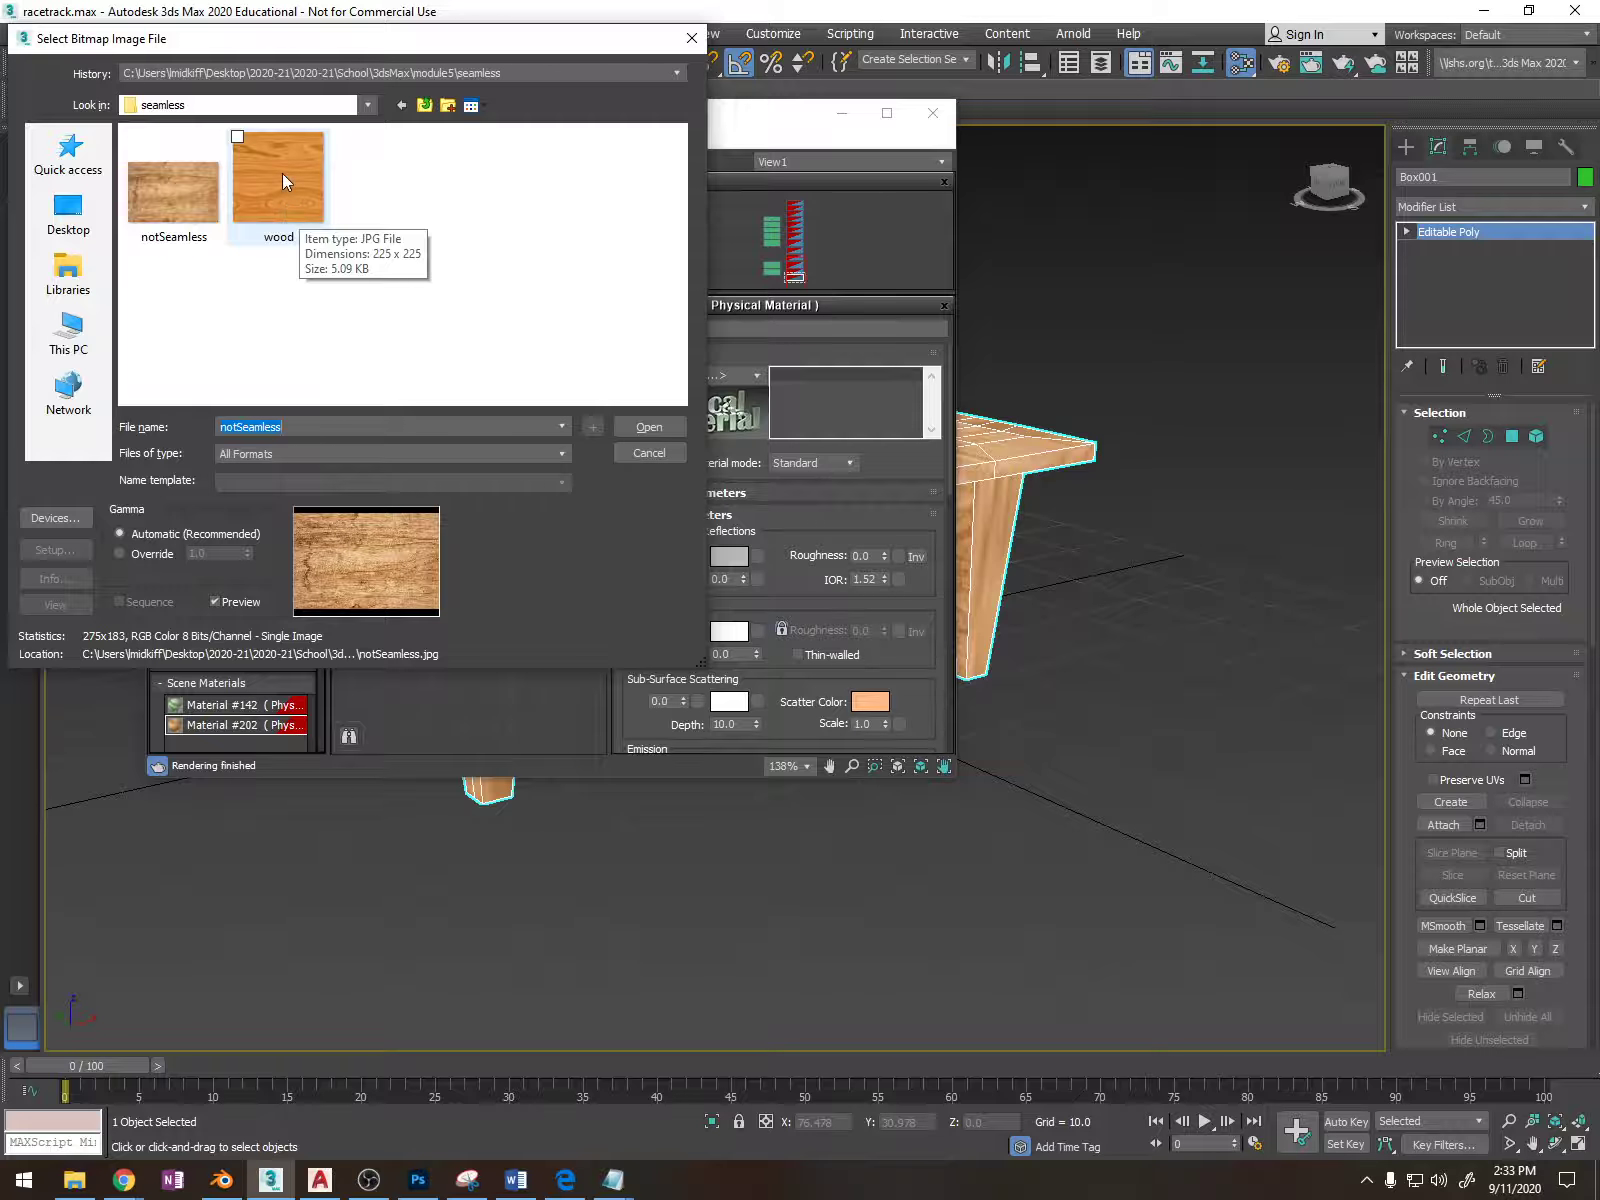
{"action": "left_click", "coordinate": [282, 172]}
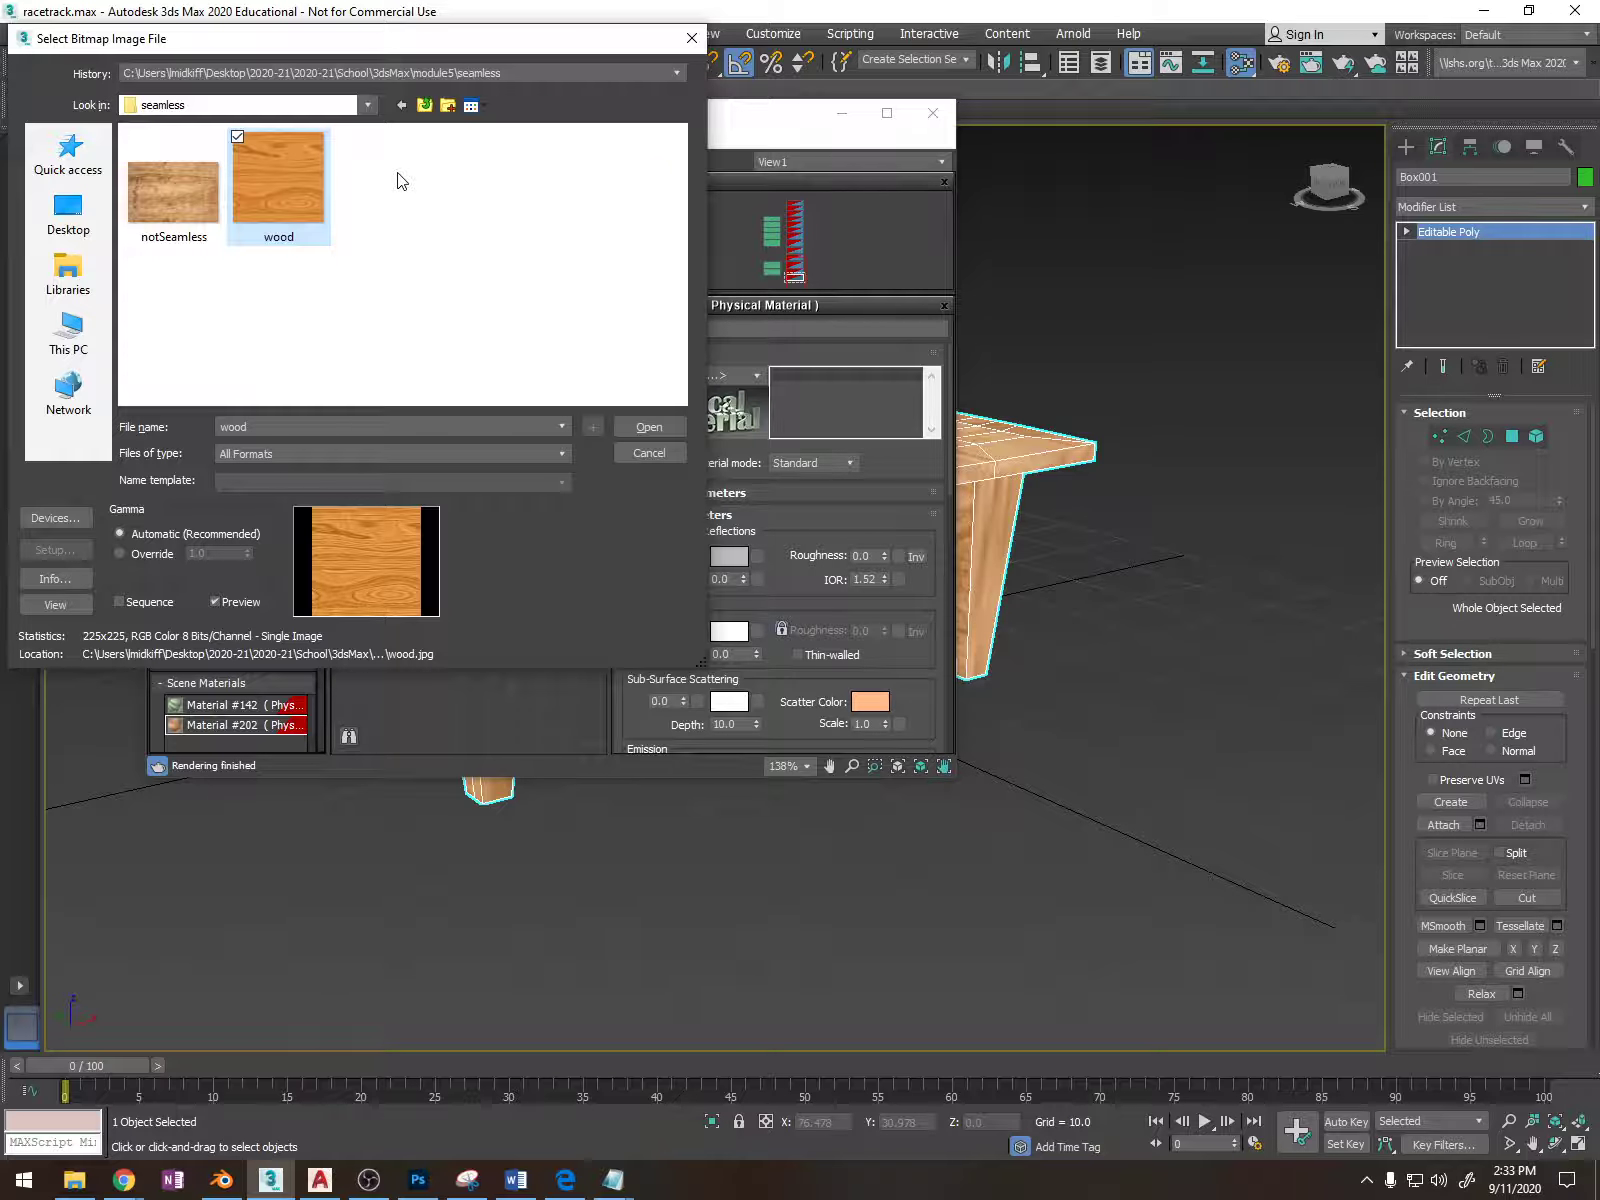
{"action": "double_click", "coordinate": [294, 185]}
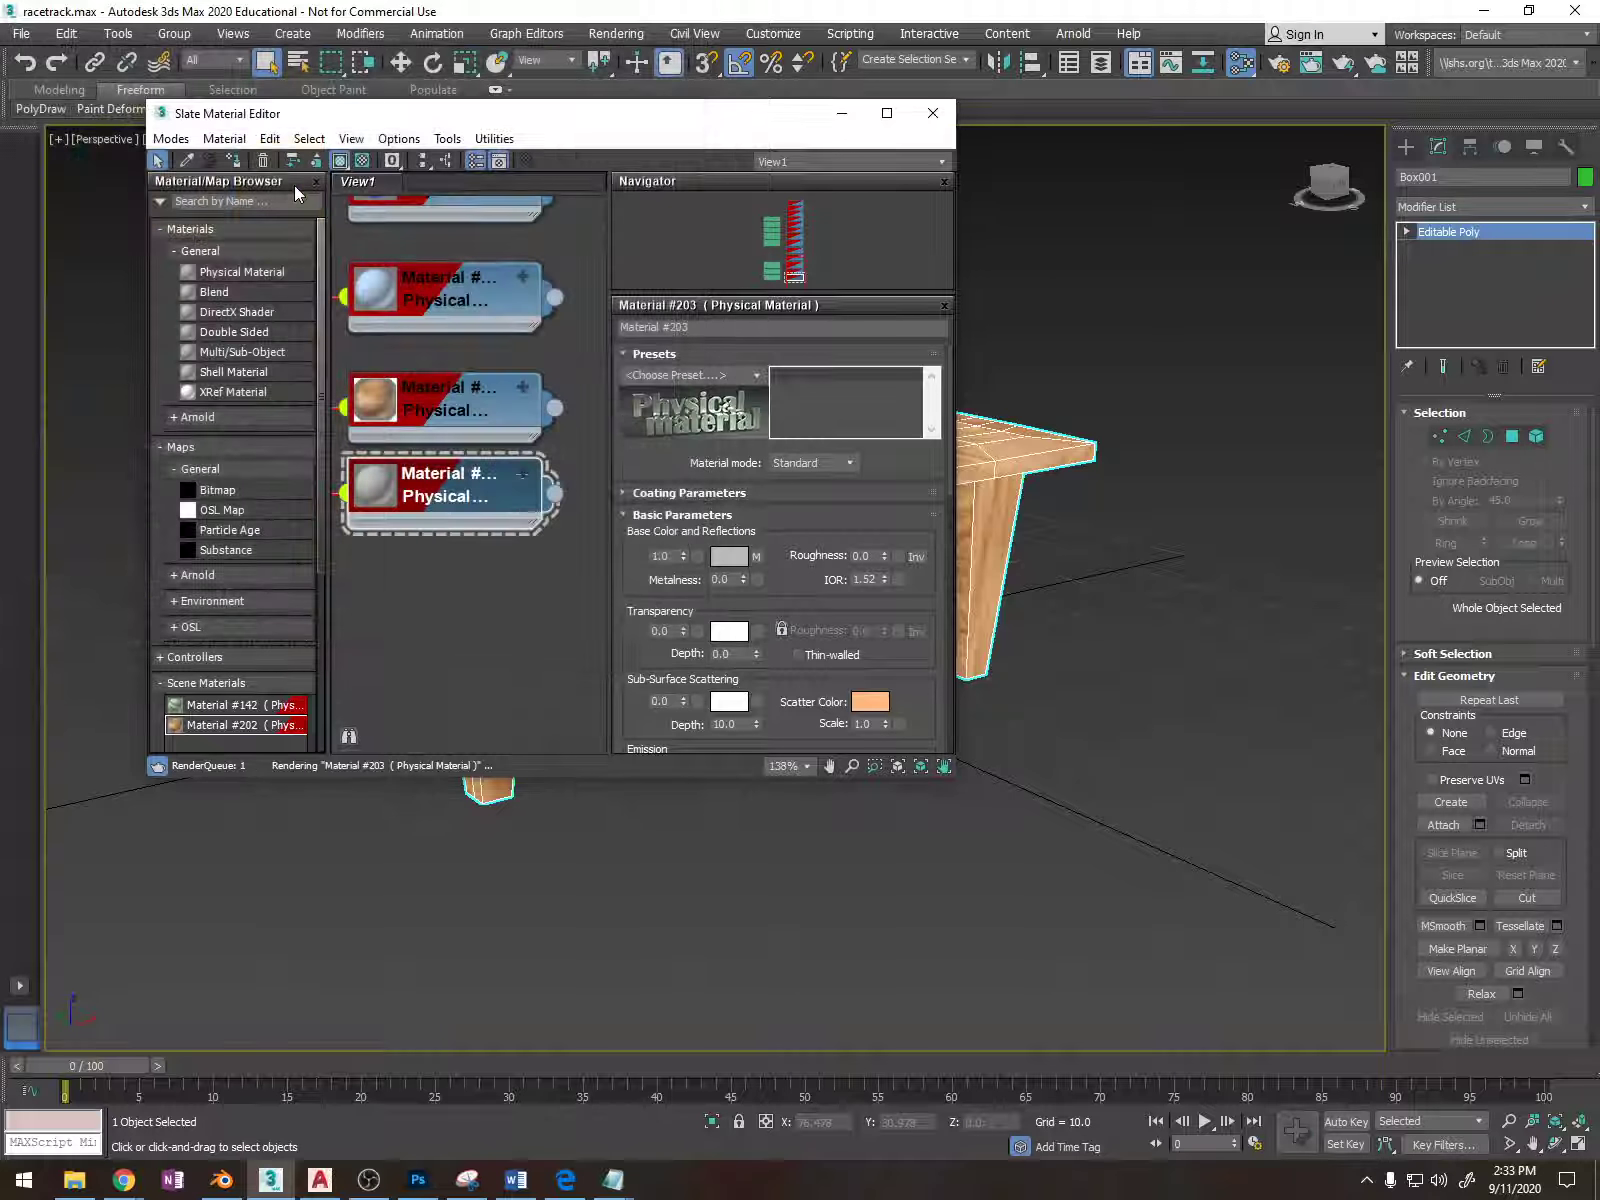
Assign the new seamless wood material to the table and close the material editor.
{"action": "middle_click_drag", "start_coordinate": [1034, 512], "coordinate": [1215, 525]}
{"action": "middle_click_drag", "start_coordinate": [1131, 435], "coordinate": [1063, 470], "text": "alt"}
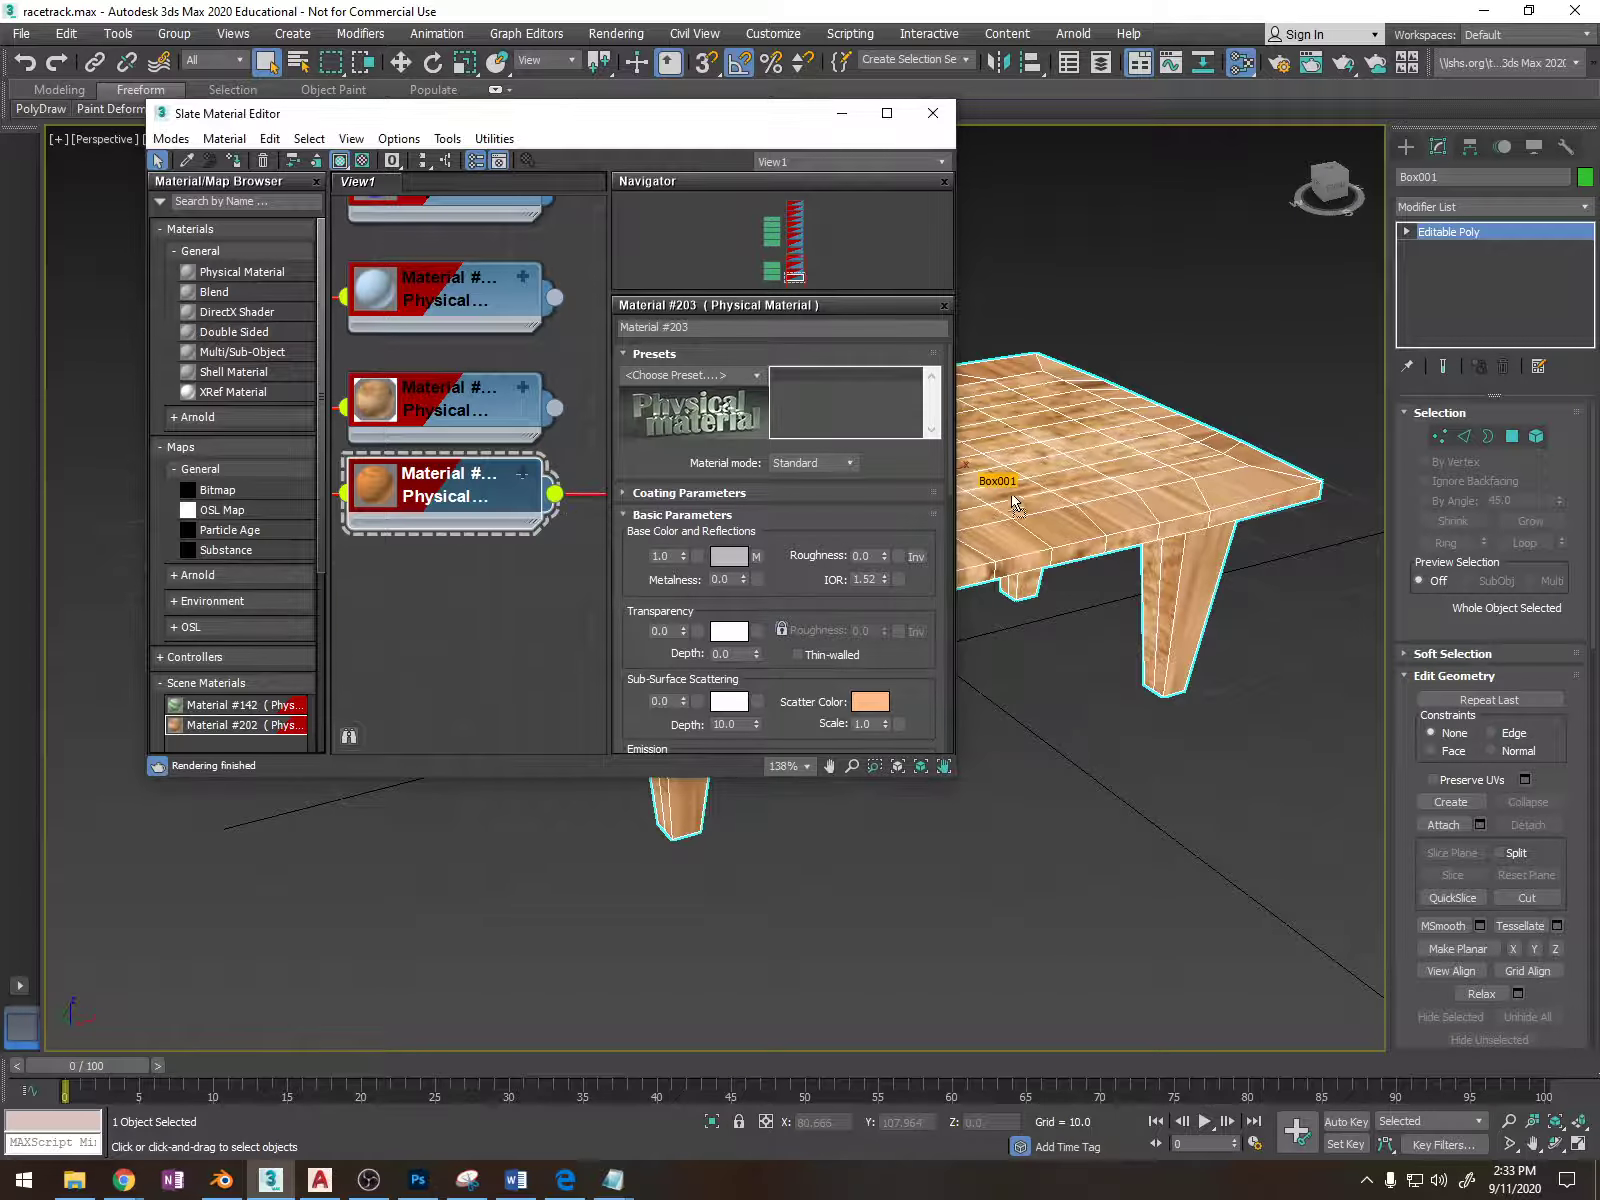
{"action": "left_click", "coordinate": [932, 113]}
{"action": "middle_click_drag", "start_coordinate": [990, 390], "coordinate": [925, 470], "text": "alt"}
Apply an Unwrap UVW modifier to the table, switch to polygon selection and open the UV editor.
{"action": "left_click", "coordinate": [1444, 206]}
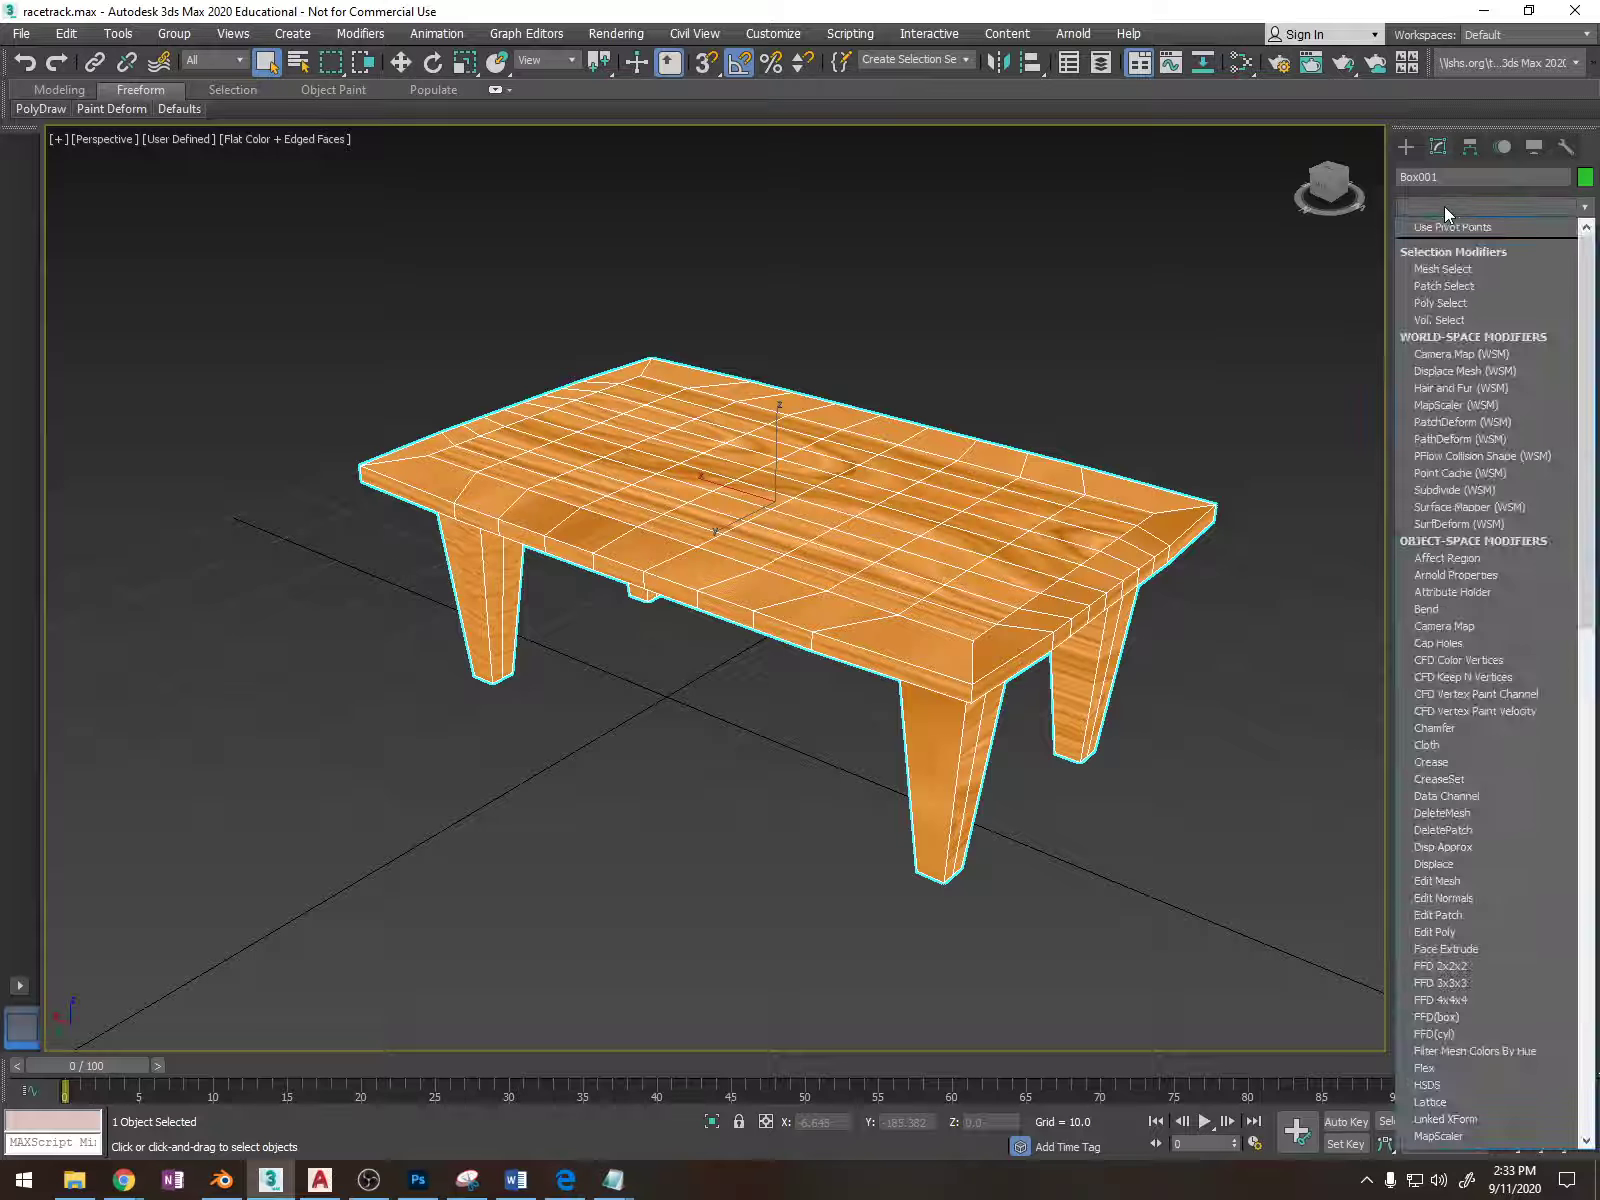
{"action": "key", "text": "u"}
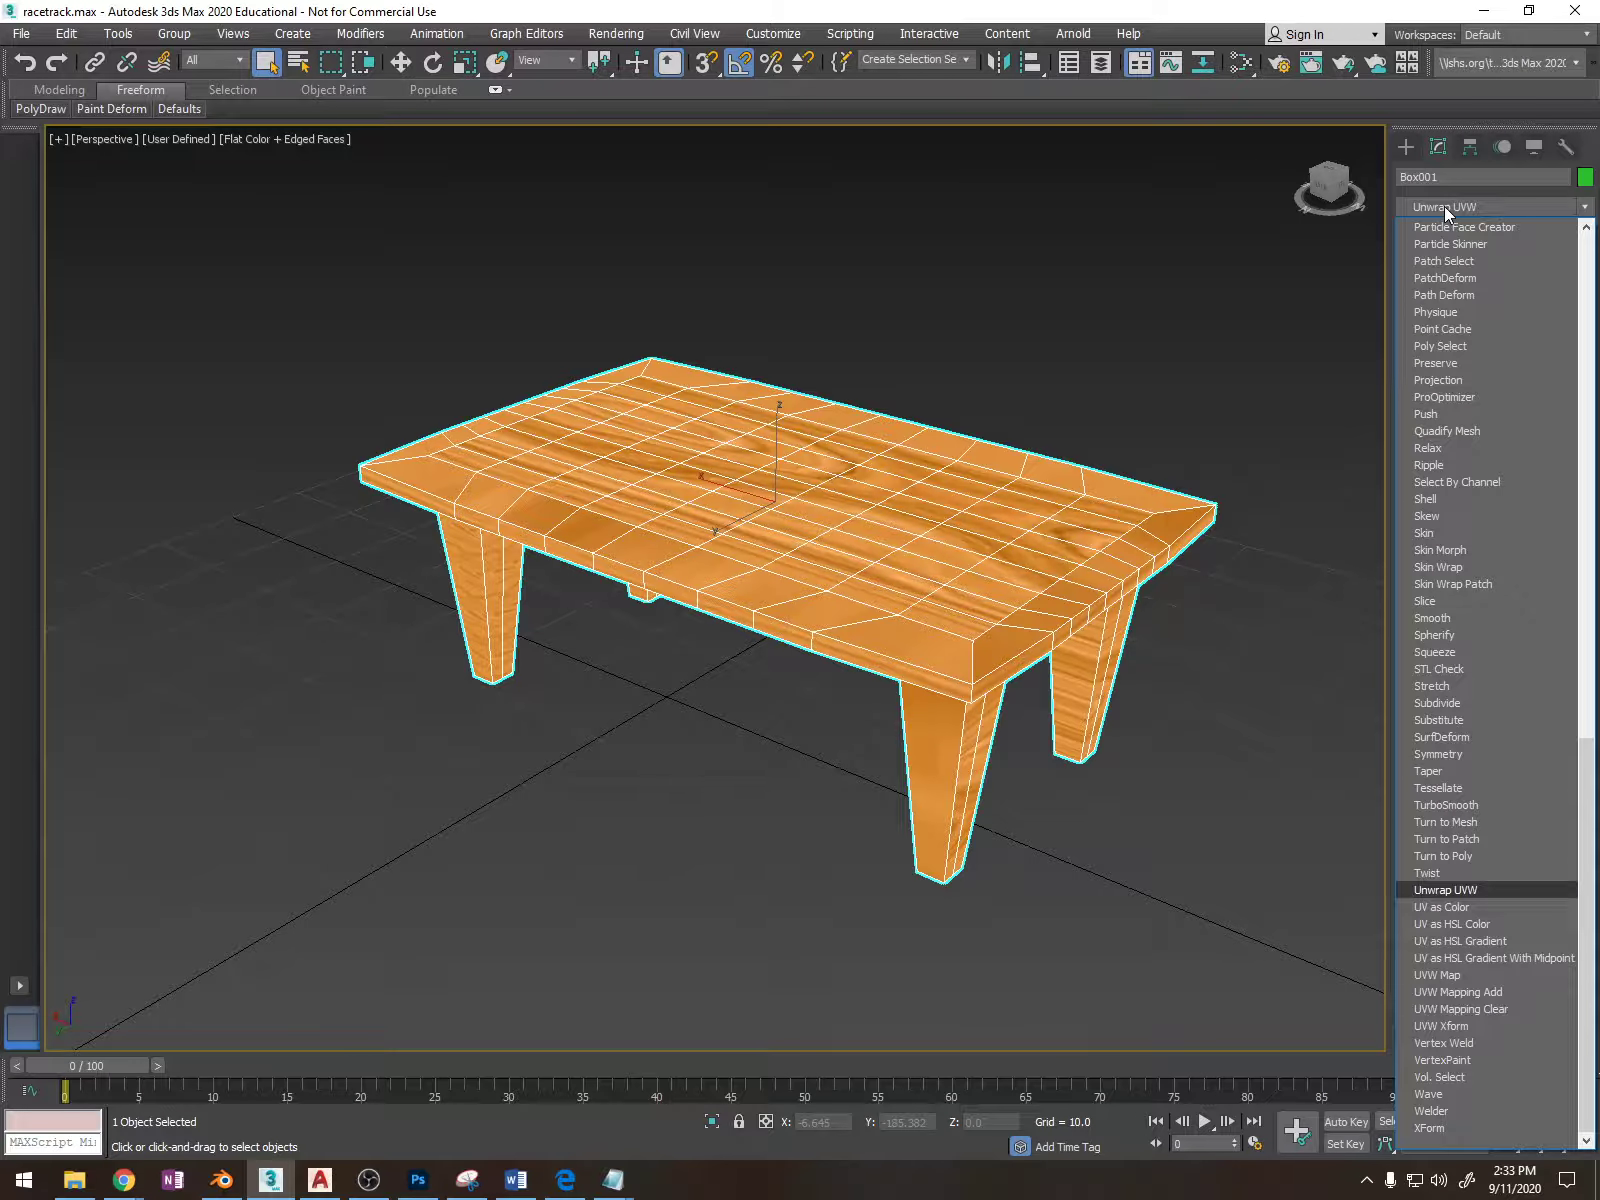
{"action": "key", "text": "Return"}
{"action": "key", "text": "3"}
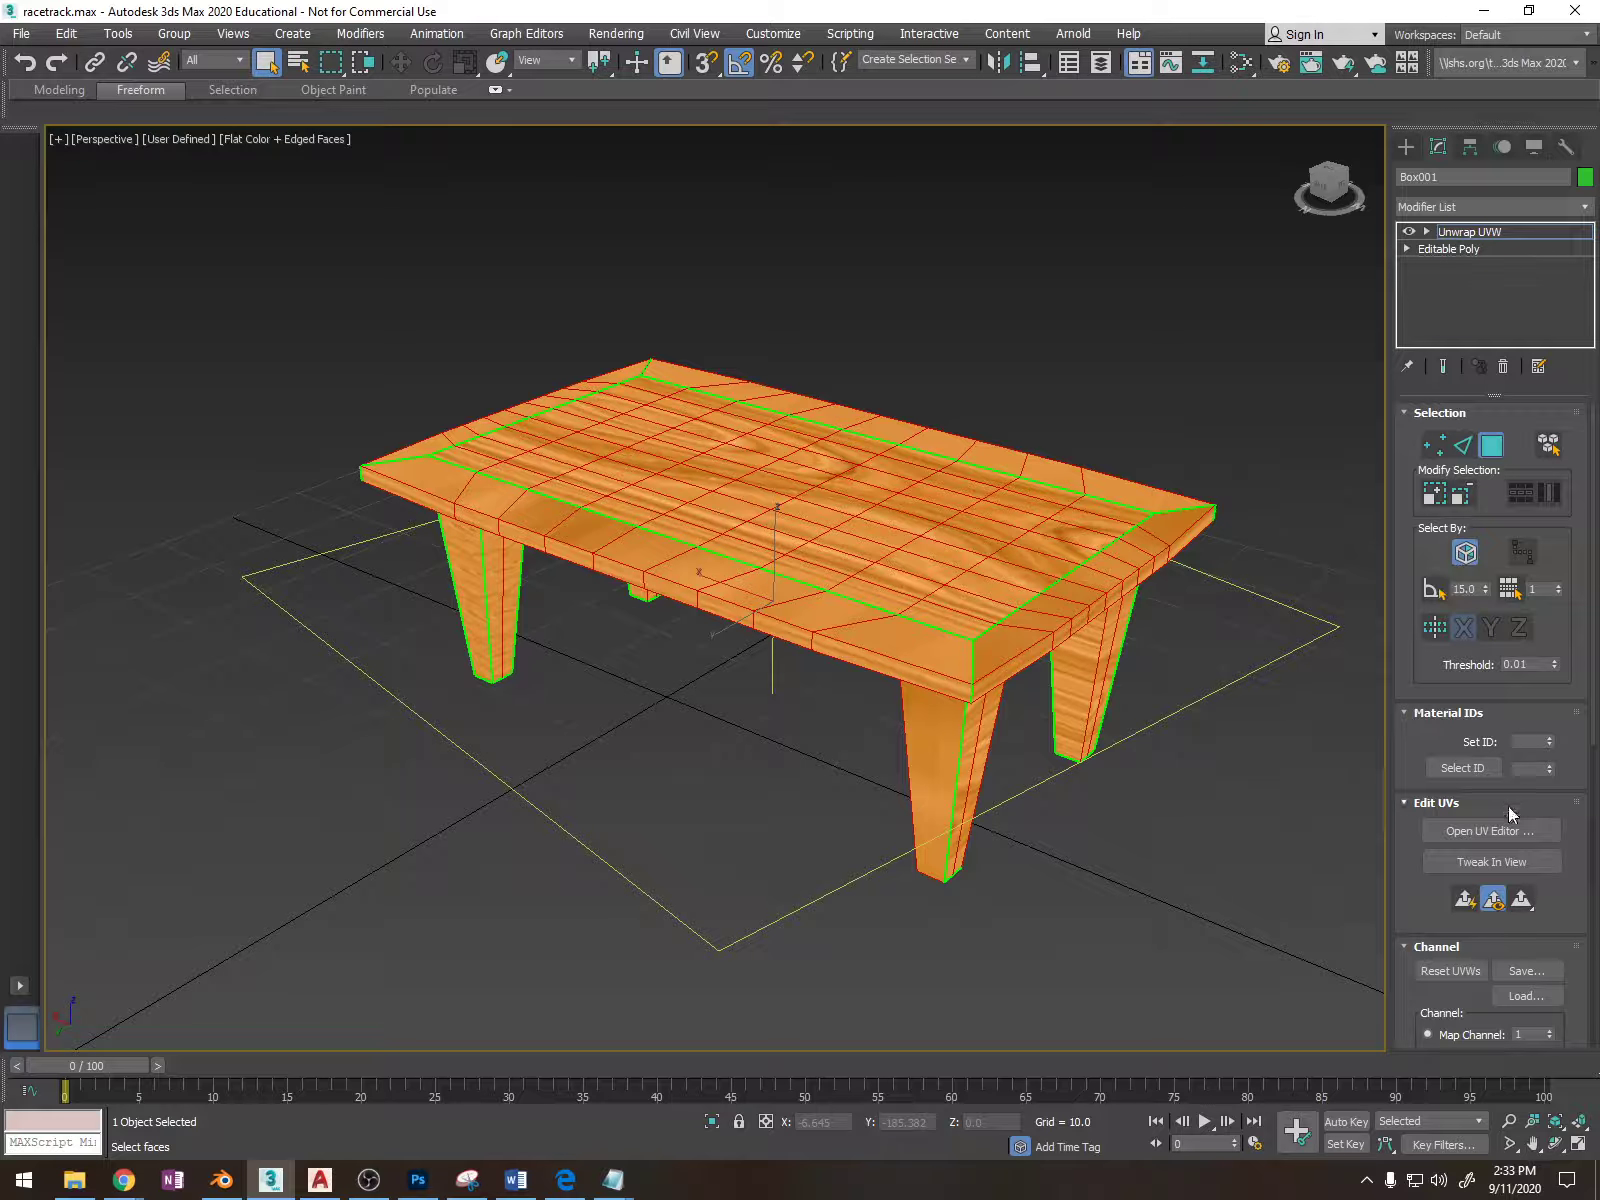
{"action": "left_click", "coordinate": [1505, 826]}
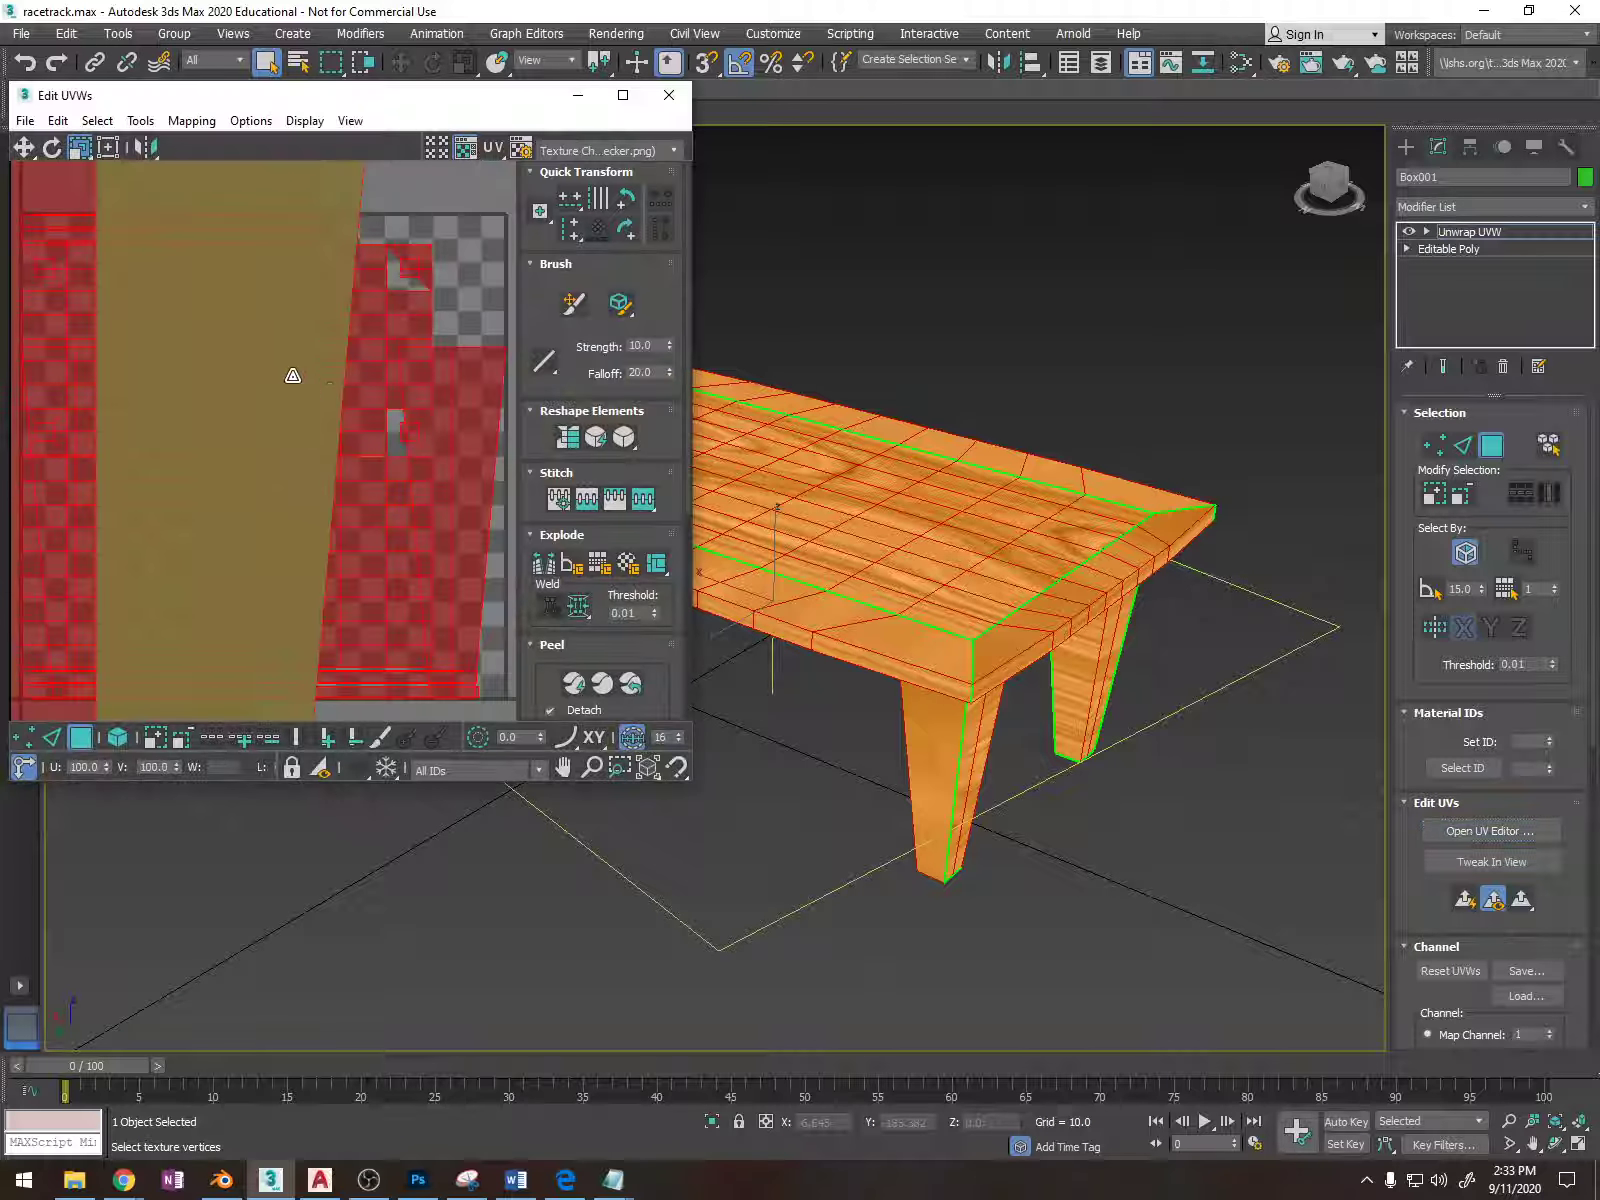
Show the wood.jpg map as the background of the UV editor.
{"action": "left_click", "coordinate": [598, 152]}
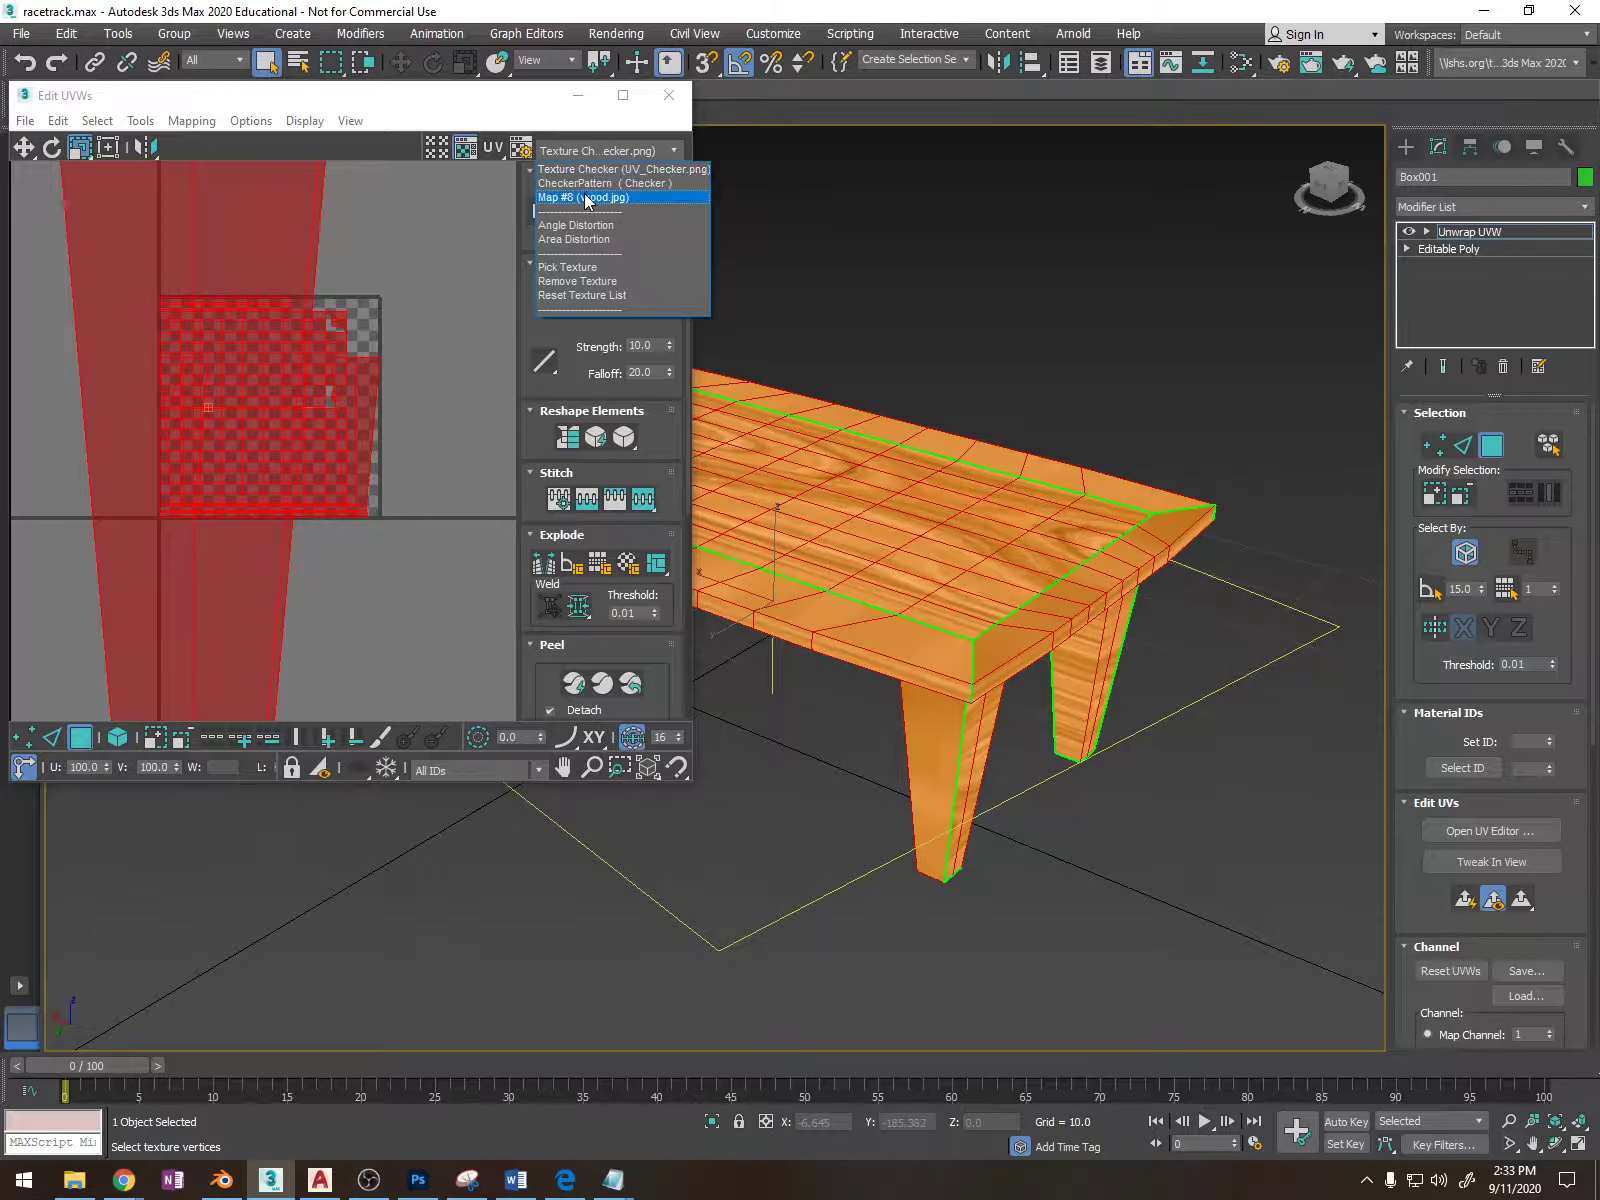
{"action": "left_click", "coordinate": [587, 198]}
{"action": "scroll", "coordinate": [336, 355], "scroll_direction": "down", "scroll_amount": 5}
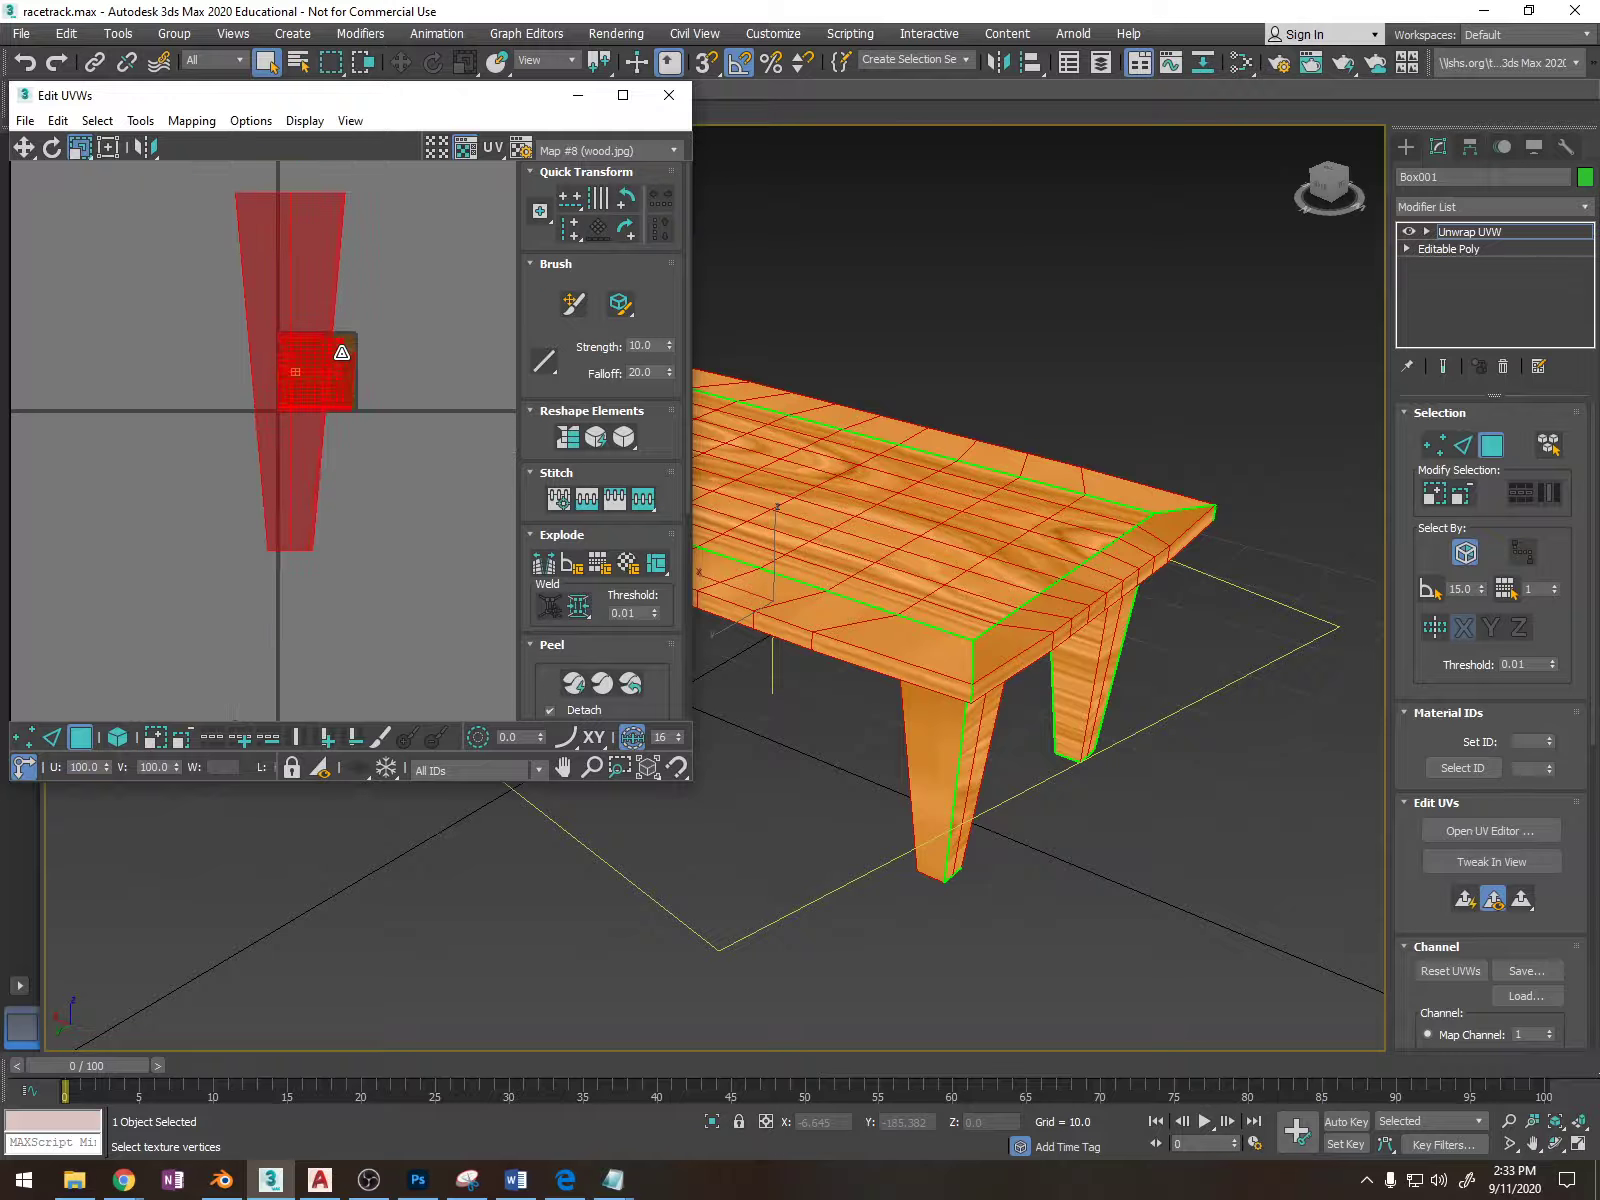
{"action": "scroll", "coordinate": [339, 353], "scroll_direction": "up", "scroll_amount": 6}
{"action": "scroll", "coordinate": [342, 353], "scroll_direction": "up", "scroll_amount": 2}
{"action": "scroll", "coordinate": [1004, 532], "scroll_direction": "down", "scroll_amount": 5}
Select the side polygons all around one table leg and flatten their UVs by material ID.
{"action": "middle_click_drag", "start_coordinate": [1004, 532], "coordinate": [615, 500], "text": "alt"}
{"action": "scroll", "coordinate": [795, 552], "scroll_direction": "up", "scroll_amount": 5}
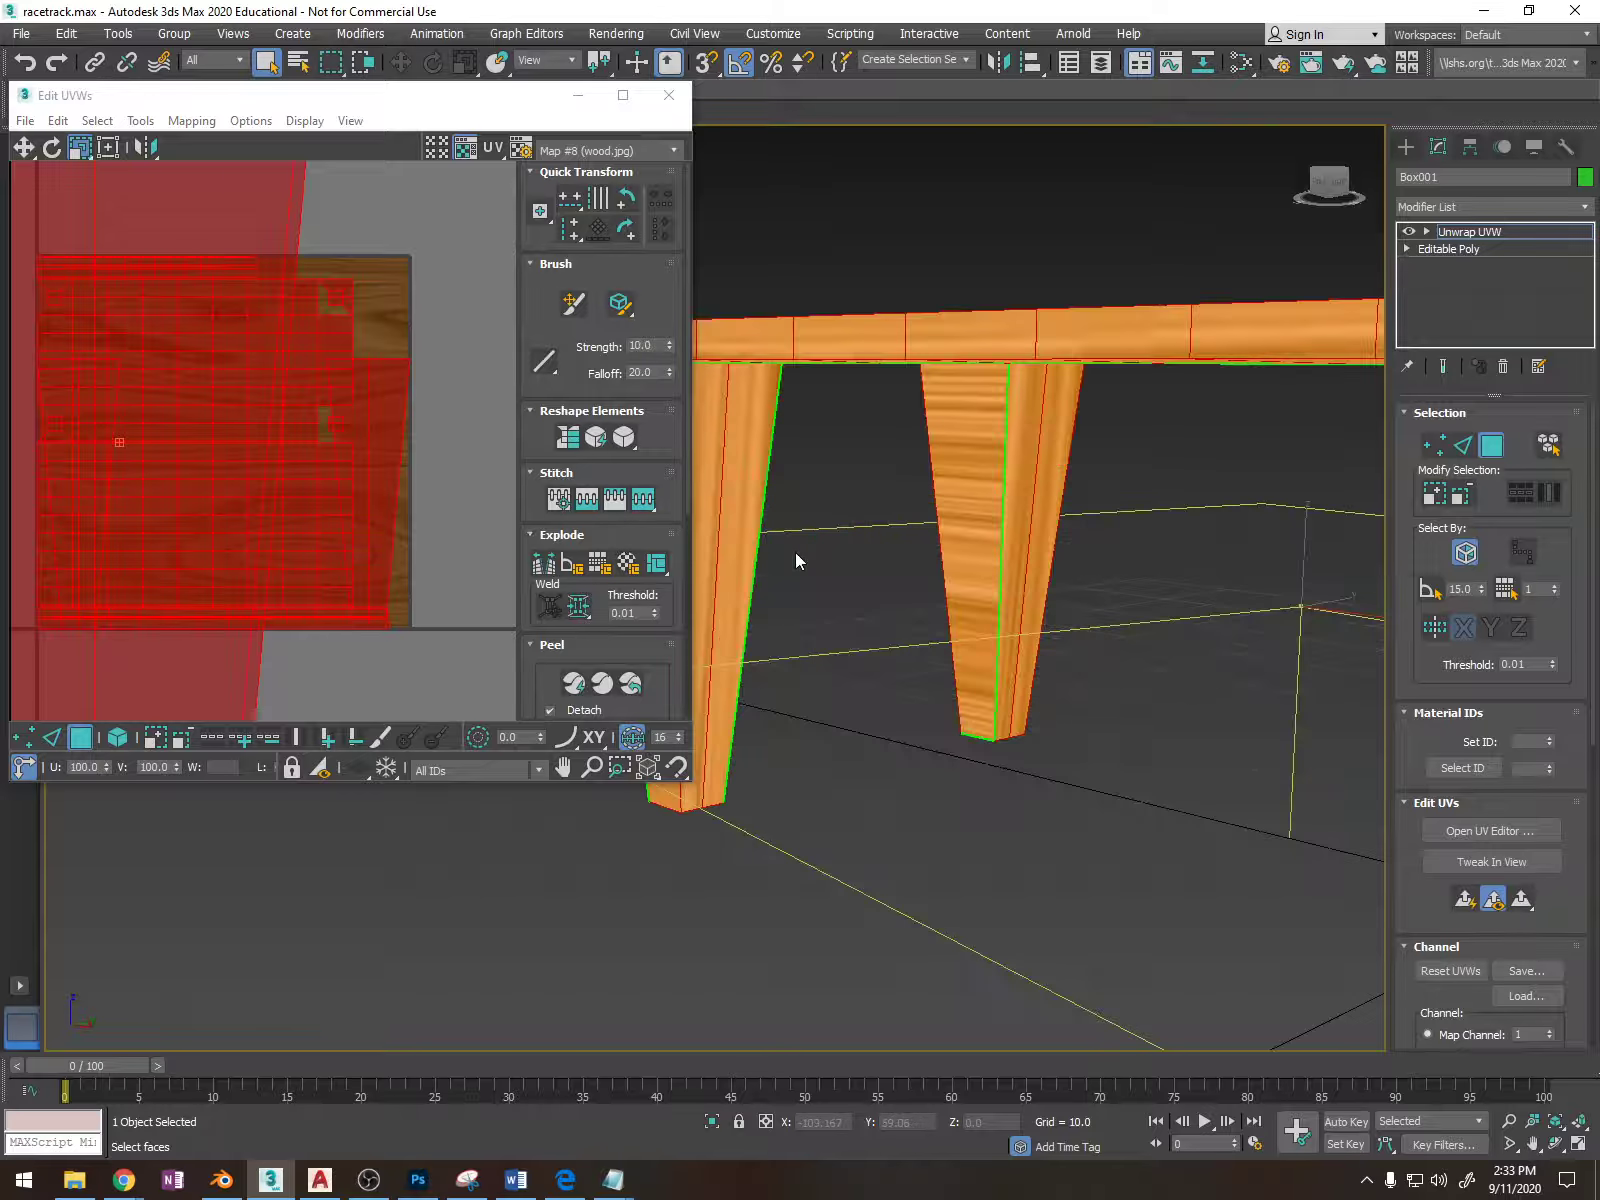
{"action": "middle_click_drag", "start_coordinate": [795, 552], "coordinate": [1370, 524]}
{"action": "left_click", "coordinate": [974, 494]}
{"action": "left_click", "coordinate": [1010, 489], "text": "ctrl"}
{"action": "left_click", "coordinate": [1052, 478], "text": "ctrl"}
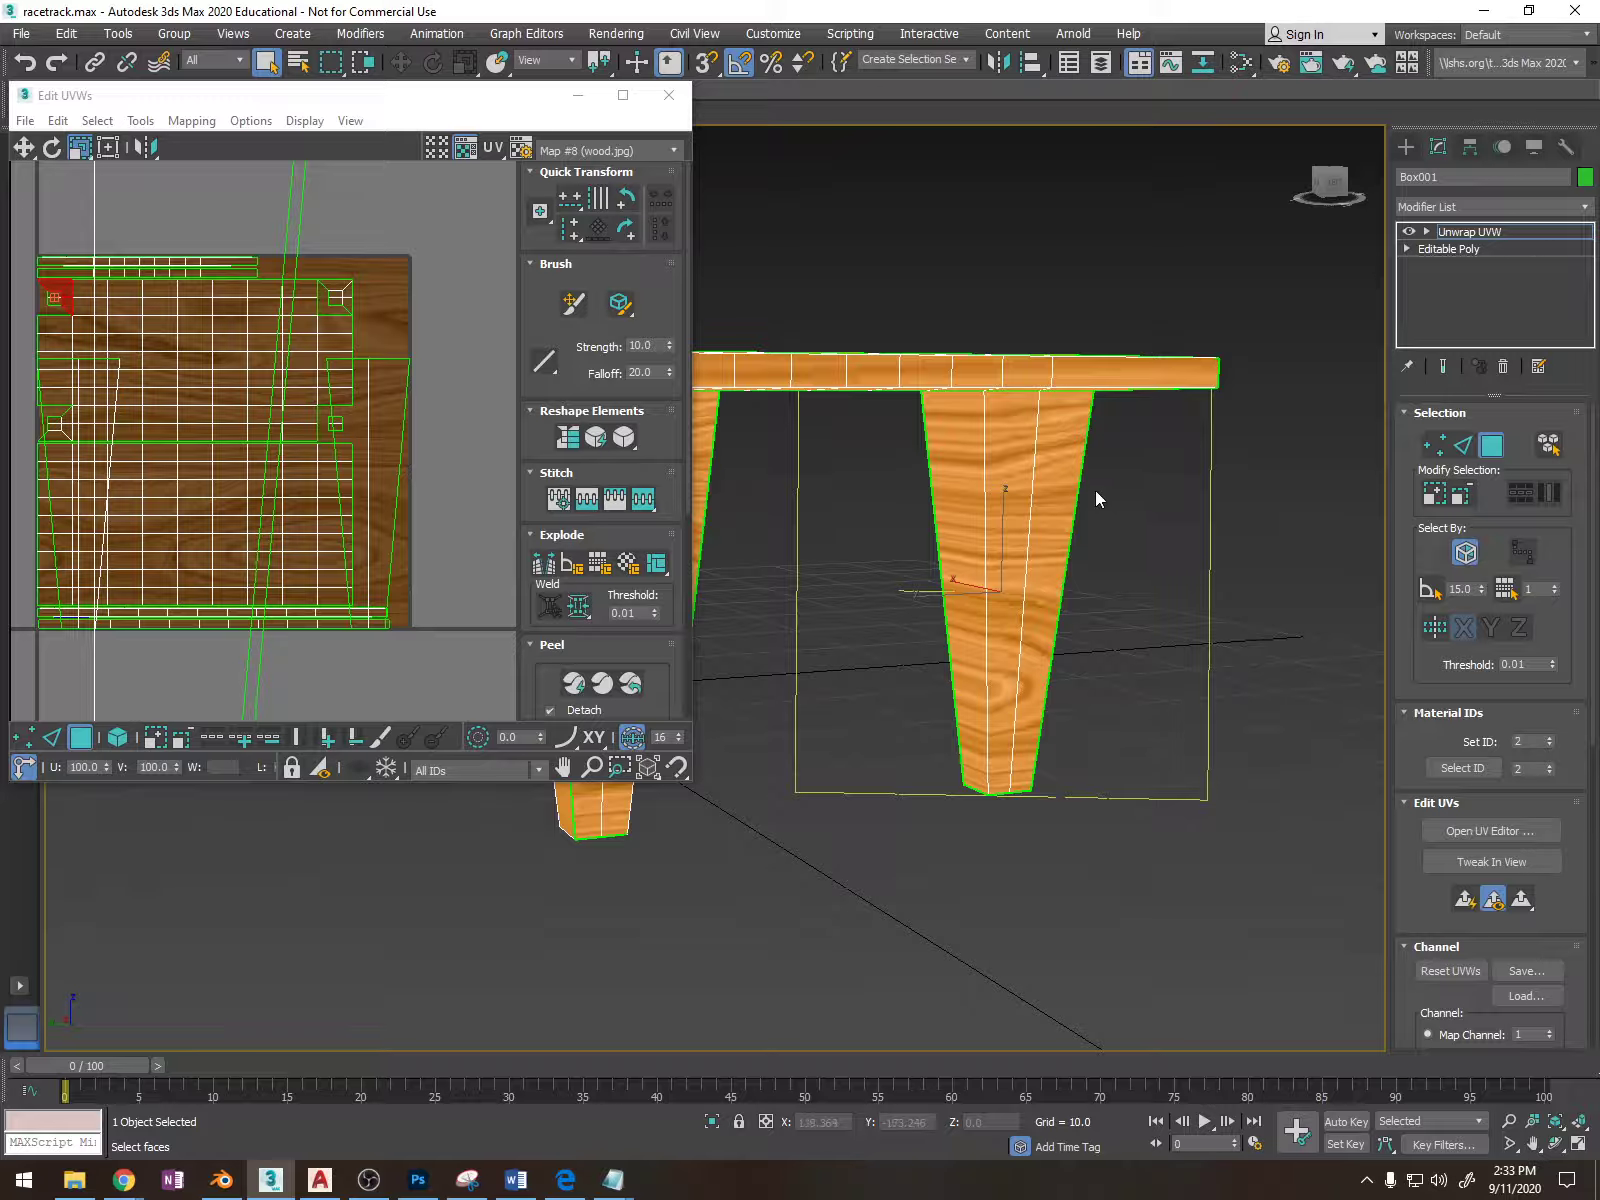
{"action": "left_click", "coordinate": [1025, 477], "text": "ctrl"}
{"action": "left_click", "coordinate": [1051, 466], "text": "ctrl"}
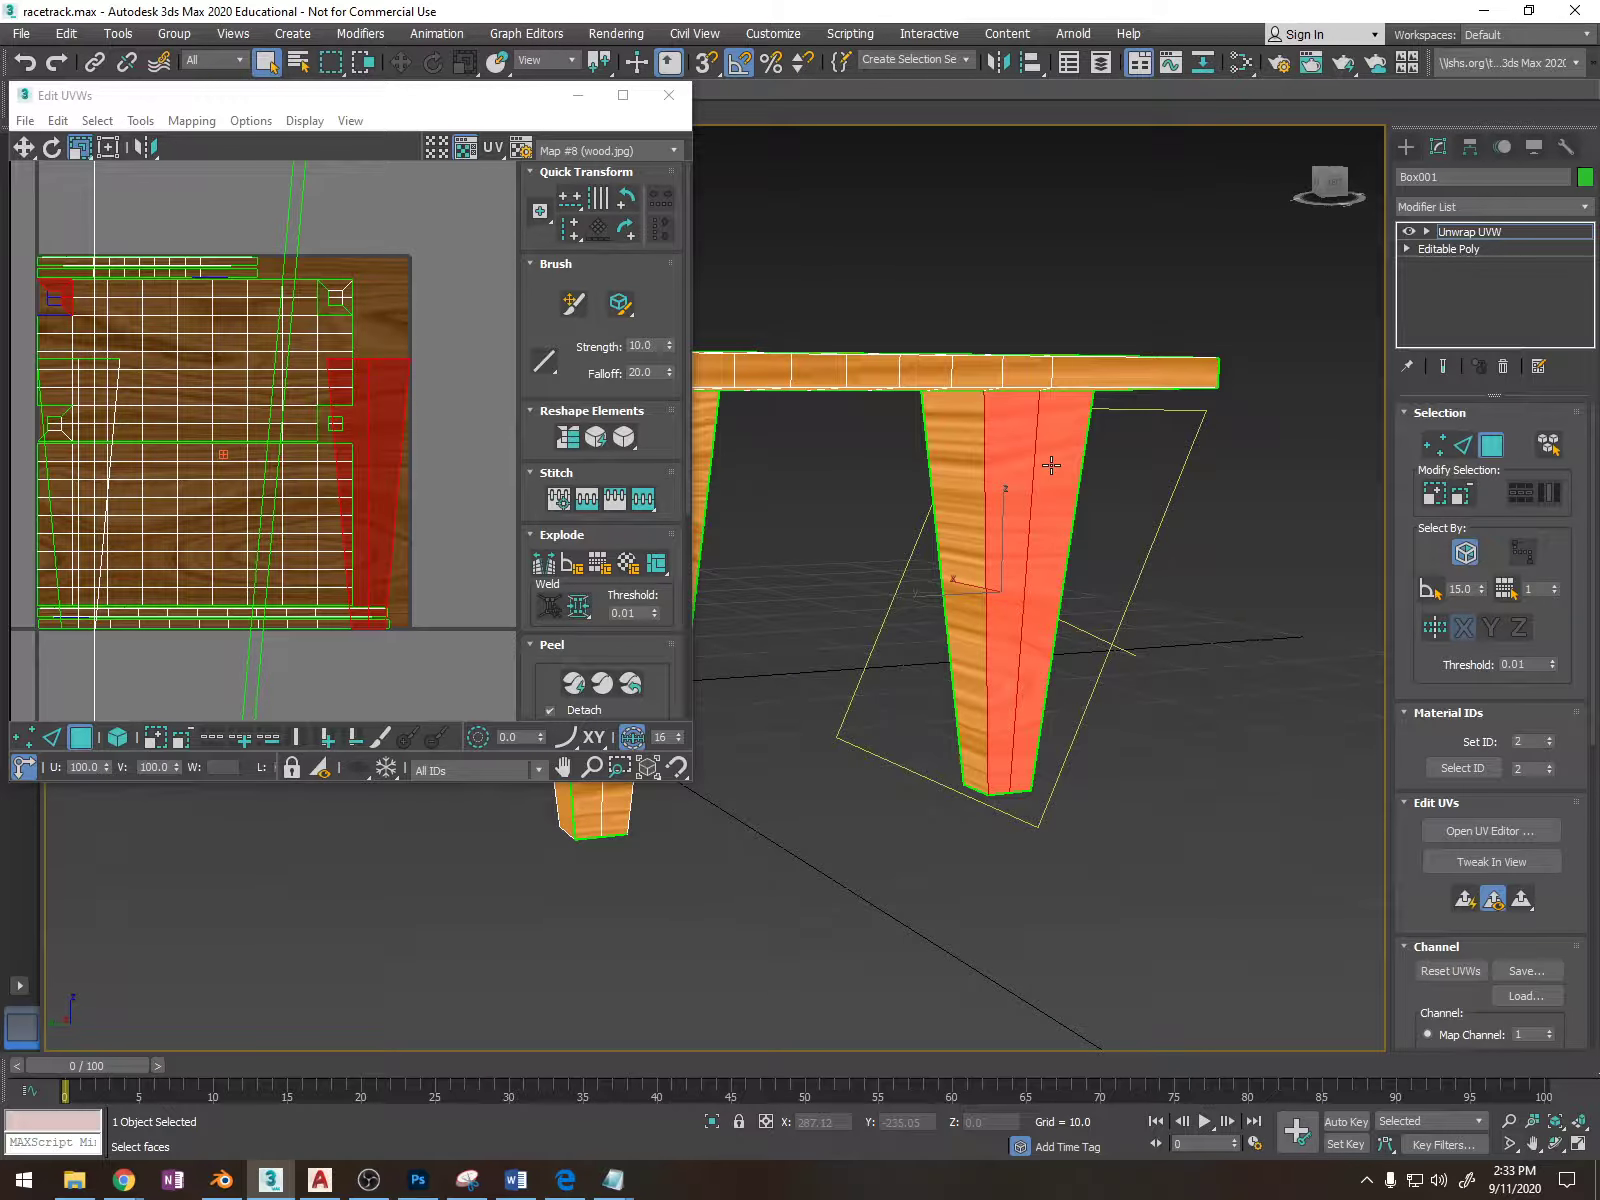
{"action": "key", "text": "F2"}
{"action": "left_click", "coordinate": [972, 459], "text": "ctrl"}
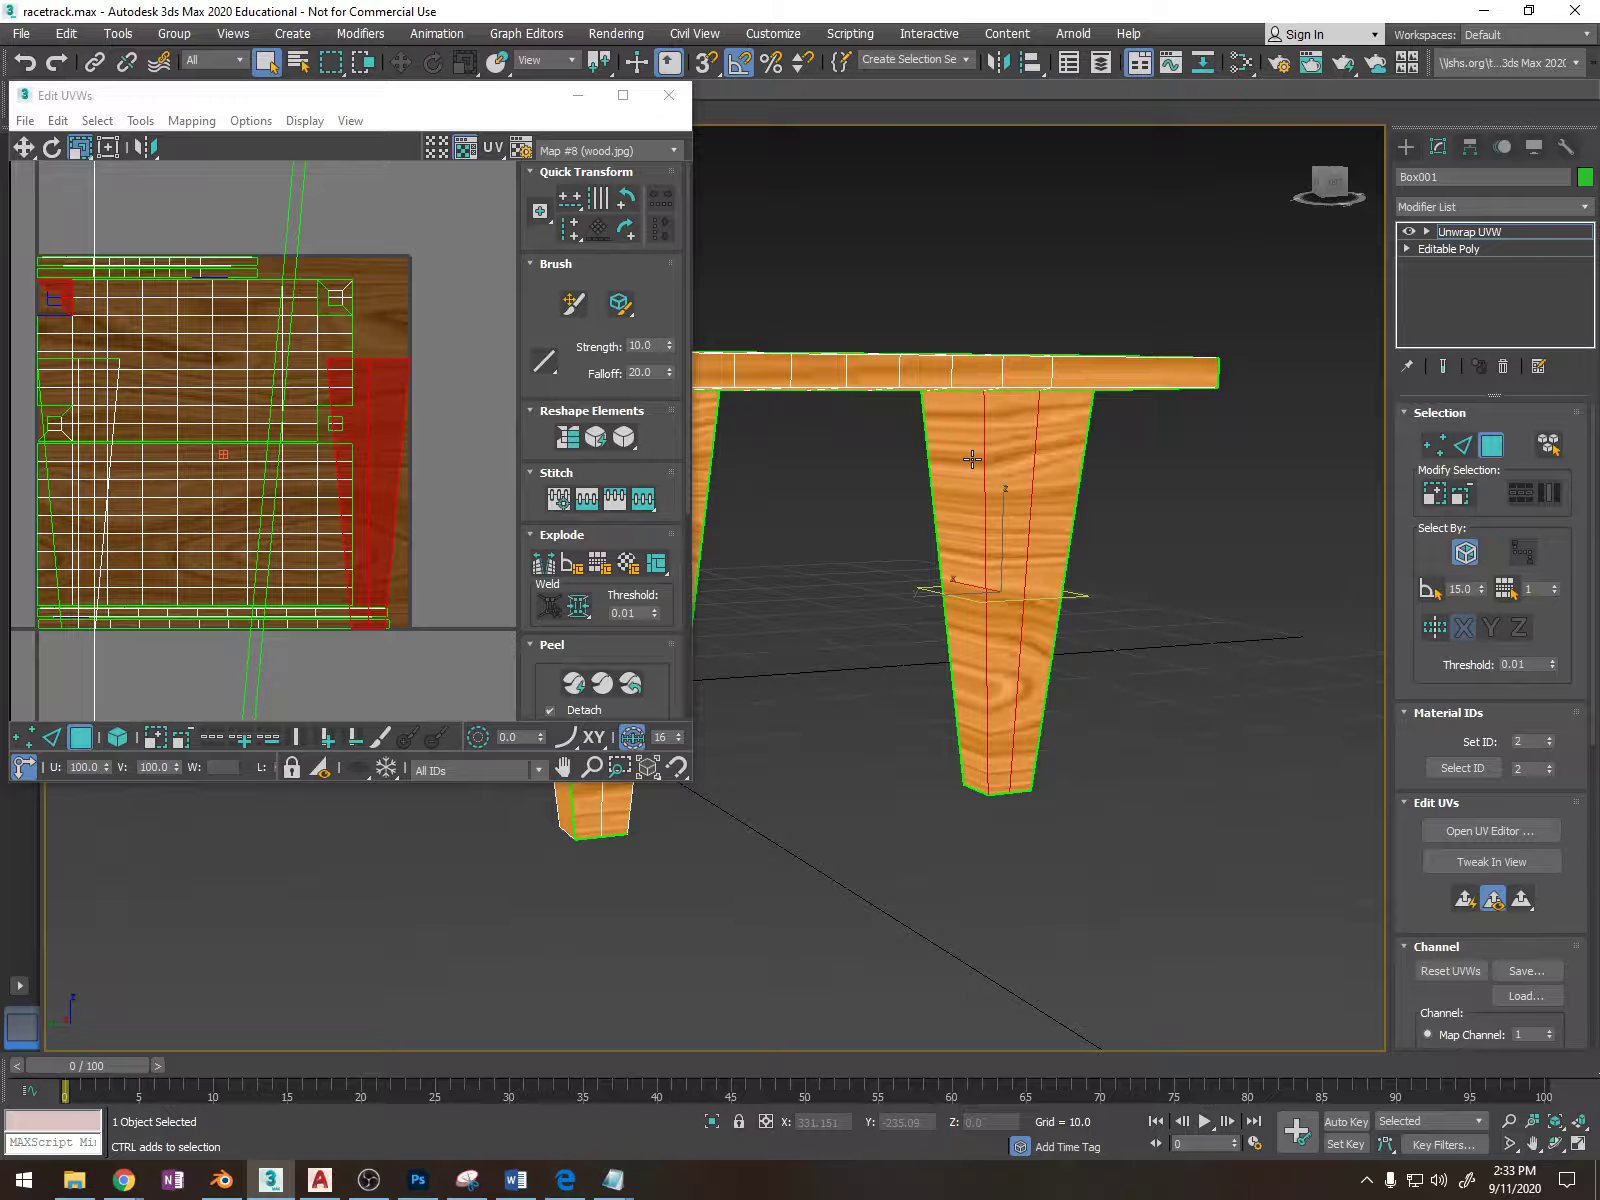
{"action": "middle_click_drag", "start_coordinate": [1040, 462], "coordinate": [961, 463], "text": "alt"}
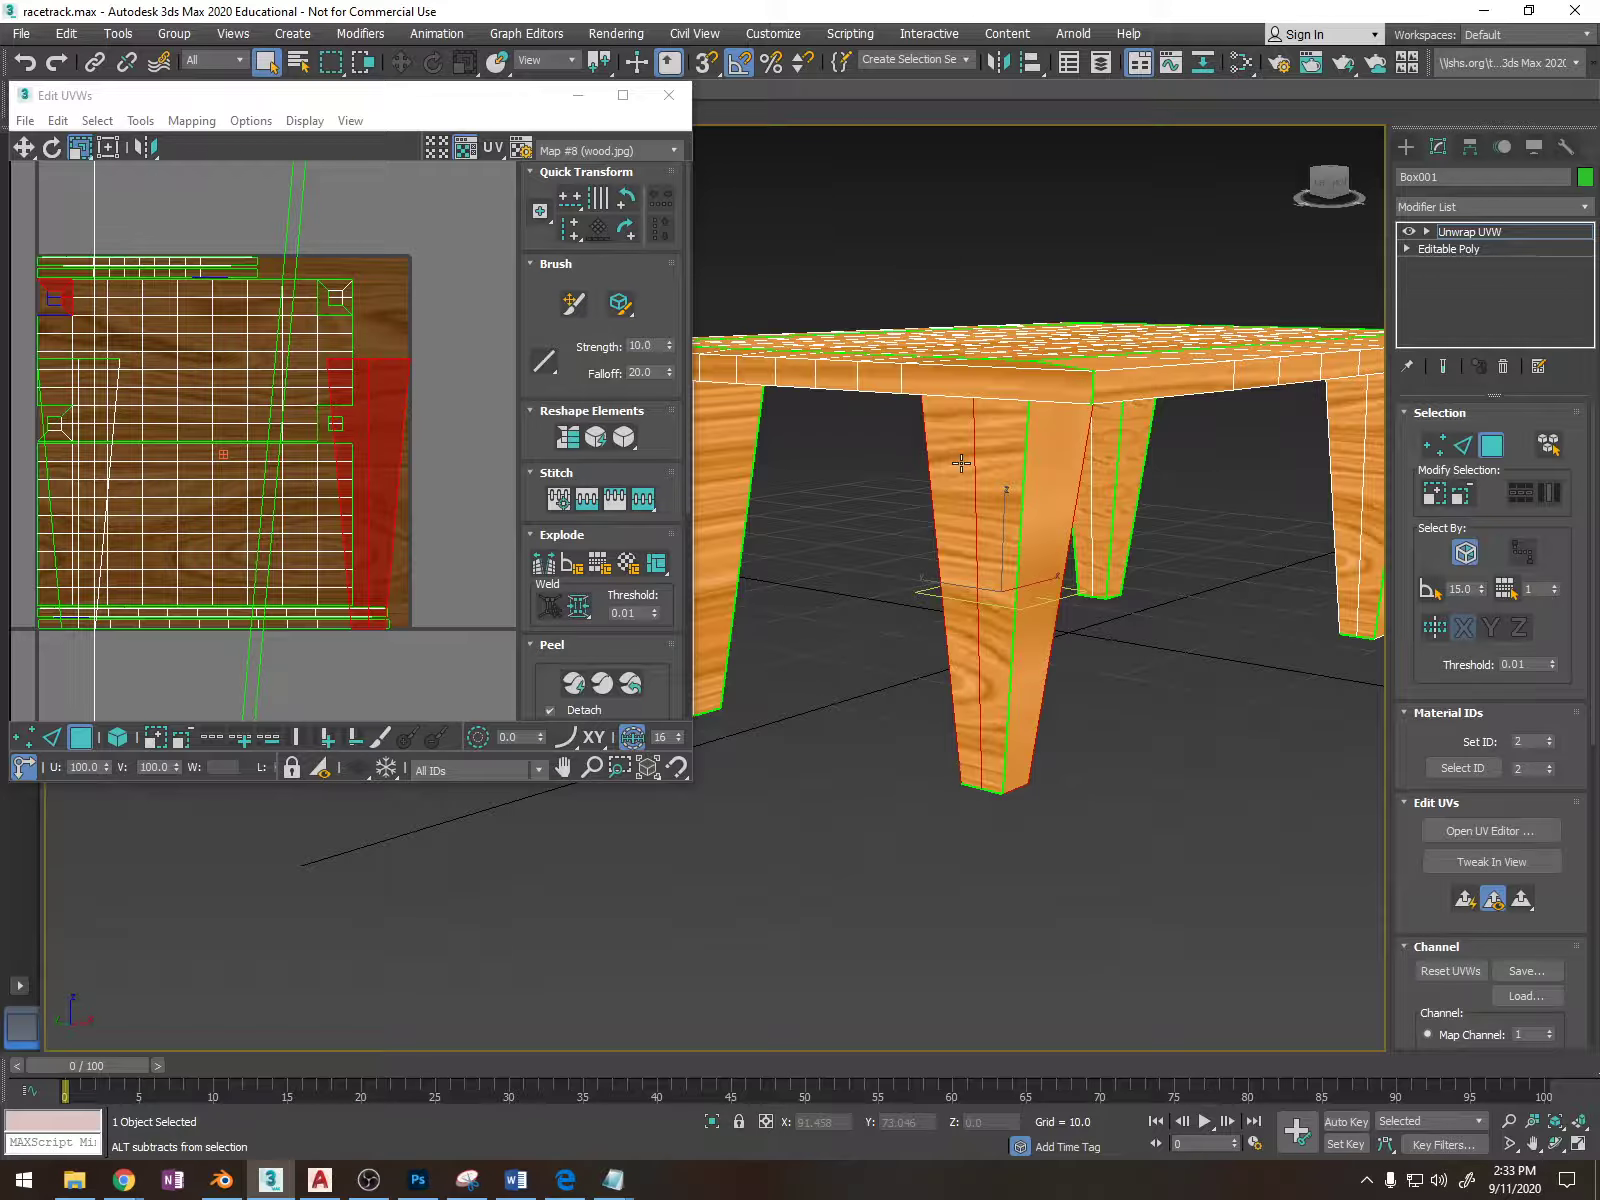
{"action": "key", "text": "F2"}
{"action": "mouse_move", "coordinate": [1093, 507]}
{"action": "middle_mouse_down", "text": "alt"}
{"action": "mouse_move", "coordinate": [471, 487]}
{"action": "mouse_move", "coordinate": [514, 487]}
{"action": "middle_mouse_up", "text": "alt"}
{"action": "left_click", "coordinate": [628, 564]}
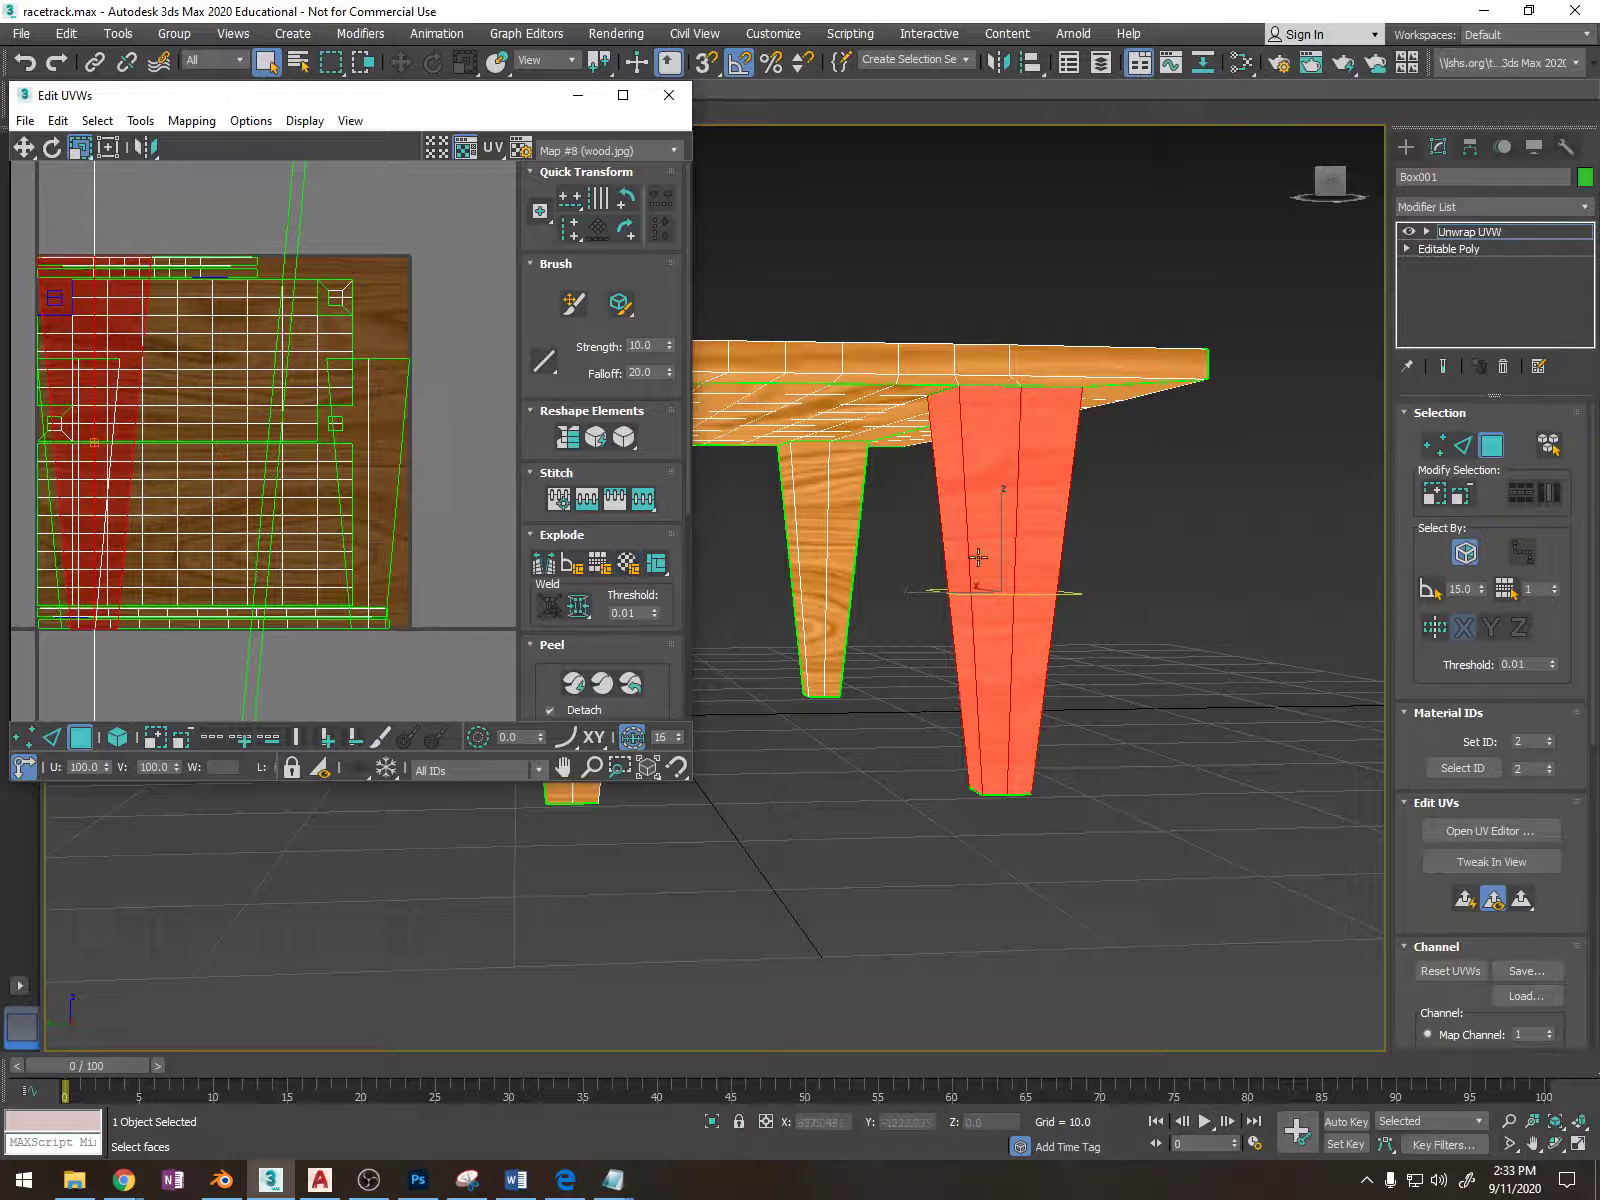
Select the stretched side polygon of the table leg and apply Quick Peel to its UVs.
{"action": "middle_click_drag", "start_coordinate": [1032, 543], "coordinate": [890, 553], "text": "alt"}
{"action": "key", "text": "F2"}
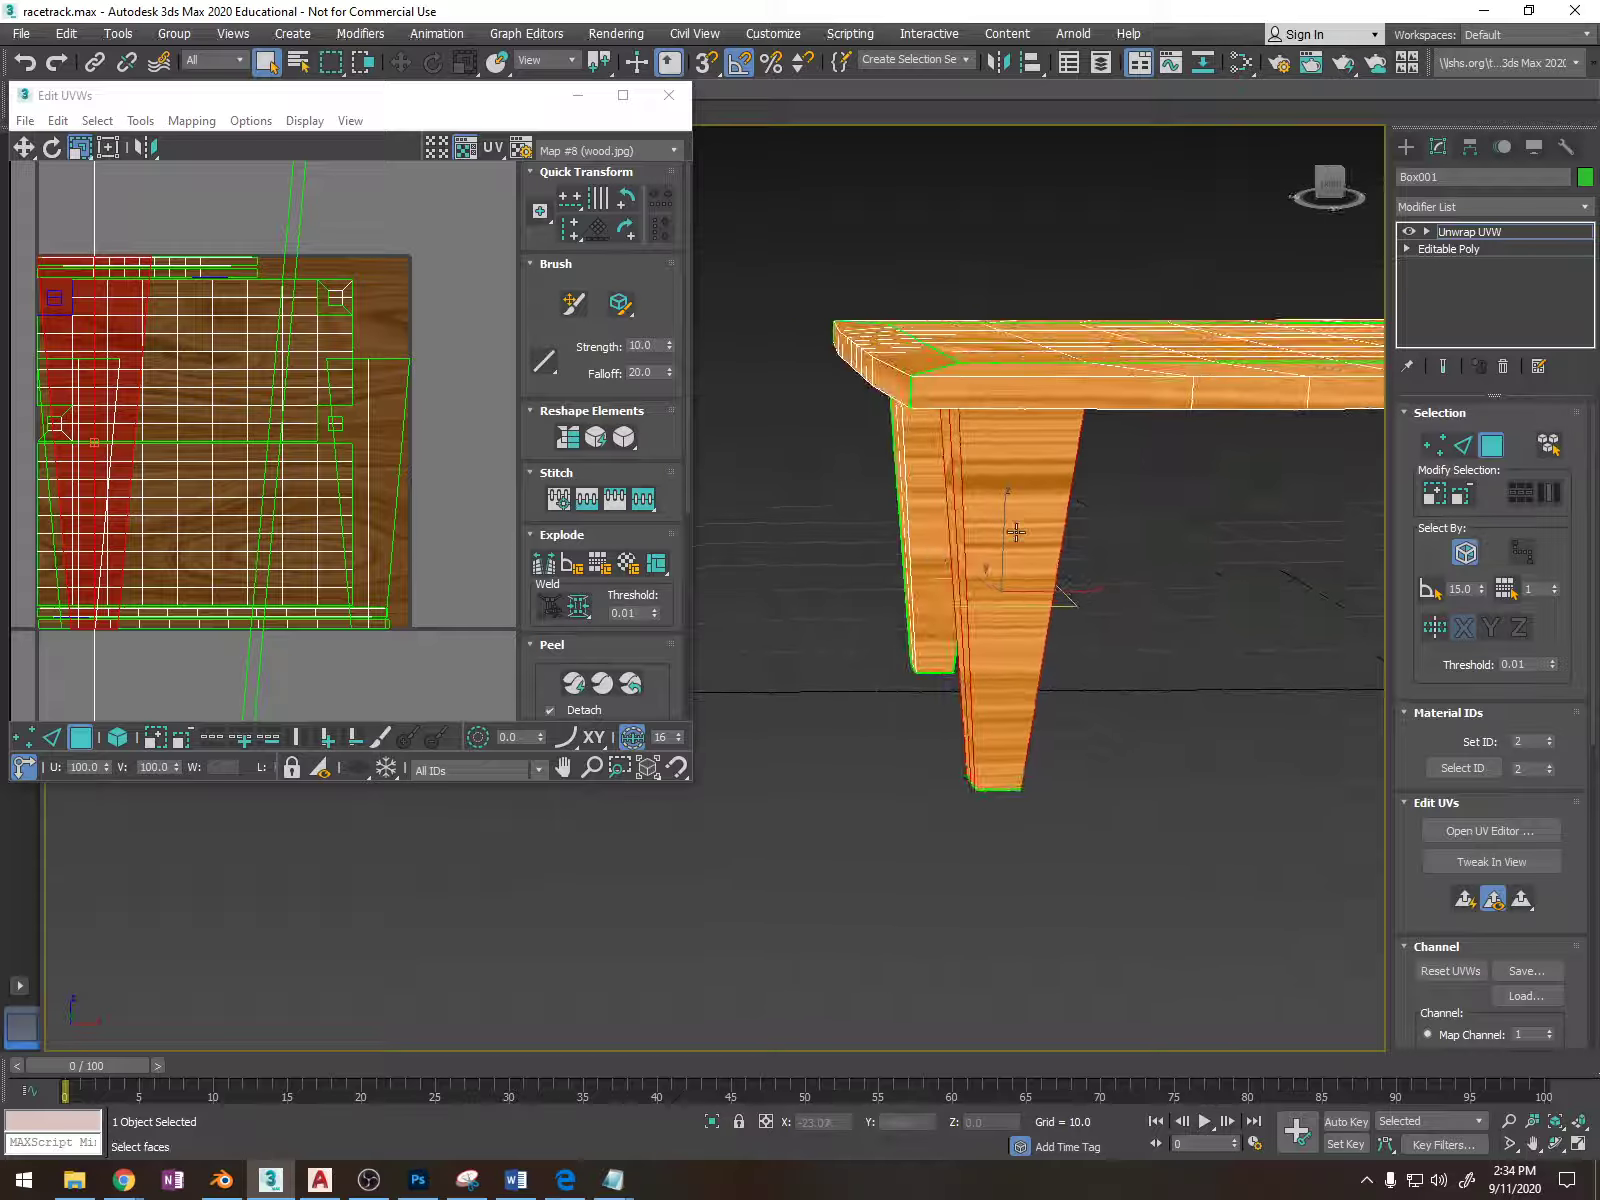
{"action": "left_click", "coordinate": [1014, 532]}
{"action": "middle_click_drag", "start_coordinate": [1088, 543], "coordinate": [963, 554], "text": "alt"}
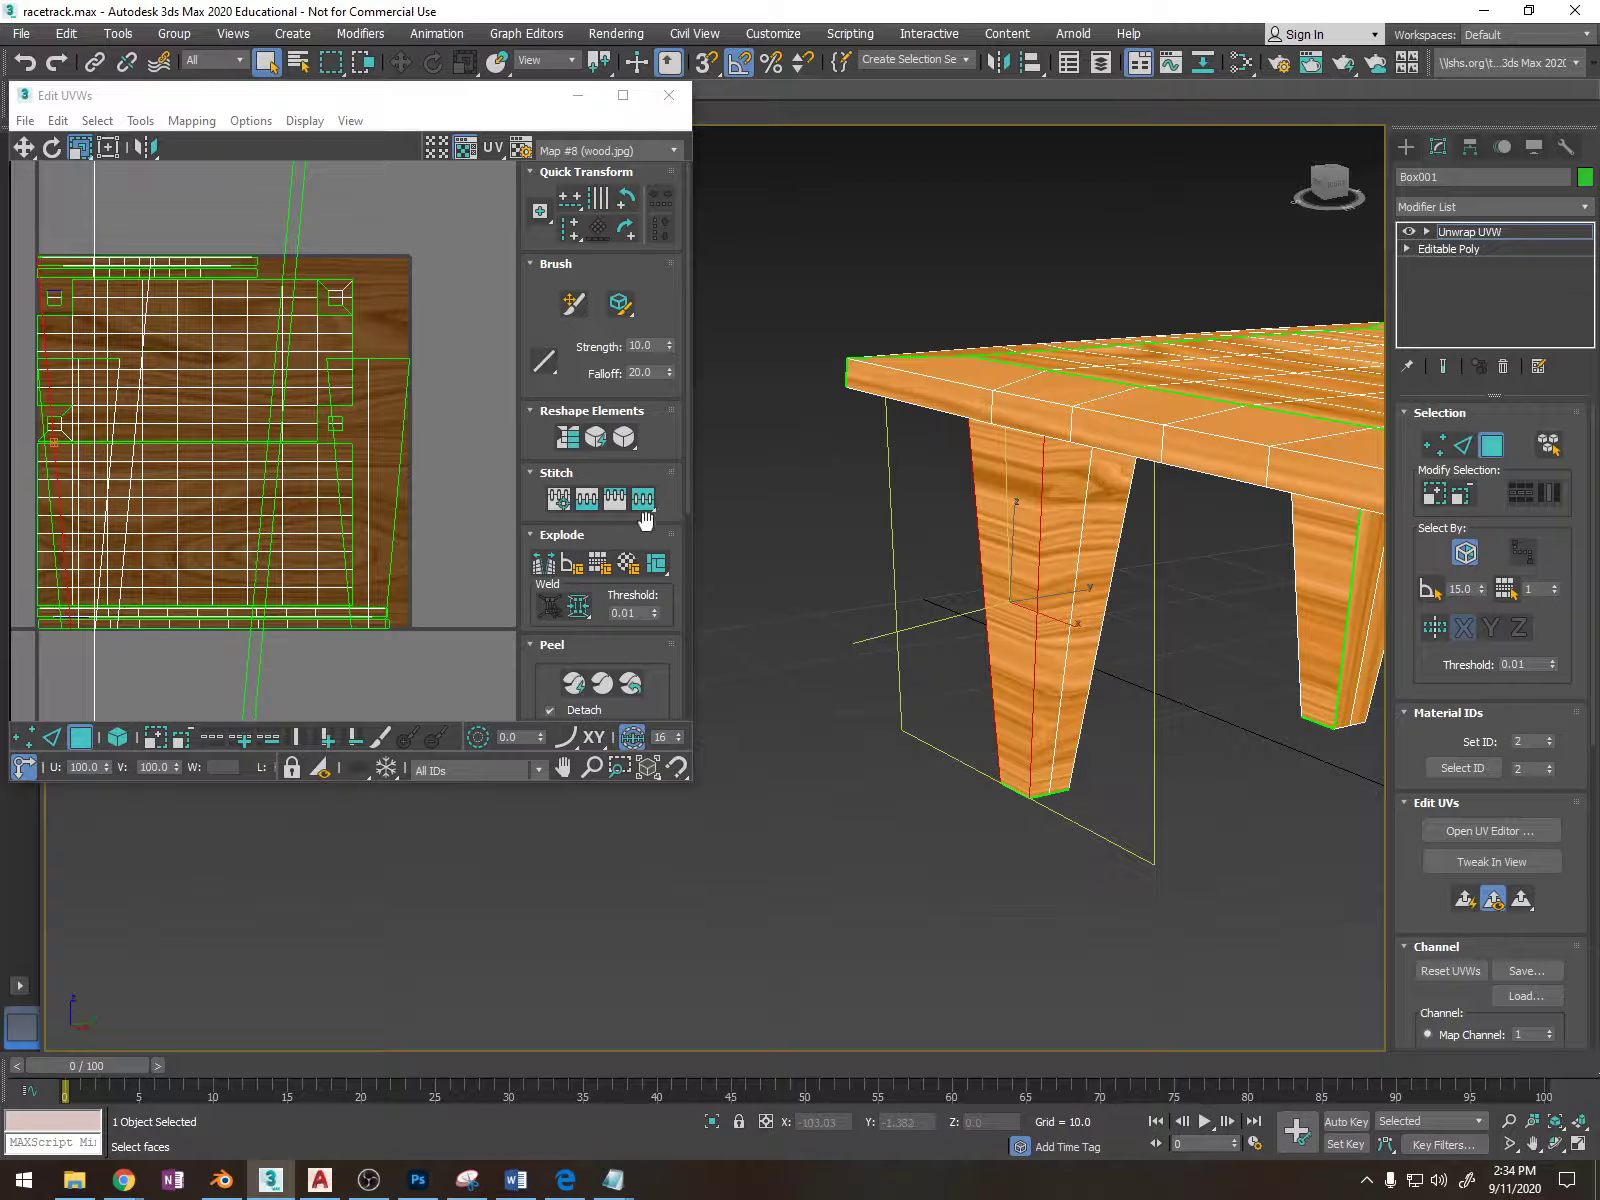
{"action": "left_click", "coordinate": [573, 683]}
Flatten the UVs of the leg's remaining side polygons by material ID, one polygon at a time.
{"action": "middle_click_drag", "start_coordinate": [1059, 591], "coordinate": [1078, 555], "text": "alt"}
{"action": "left_click", "coordinate": [1047, 536]}
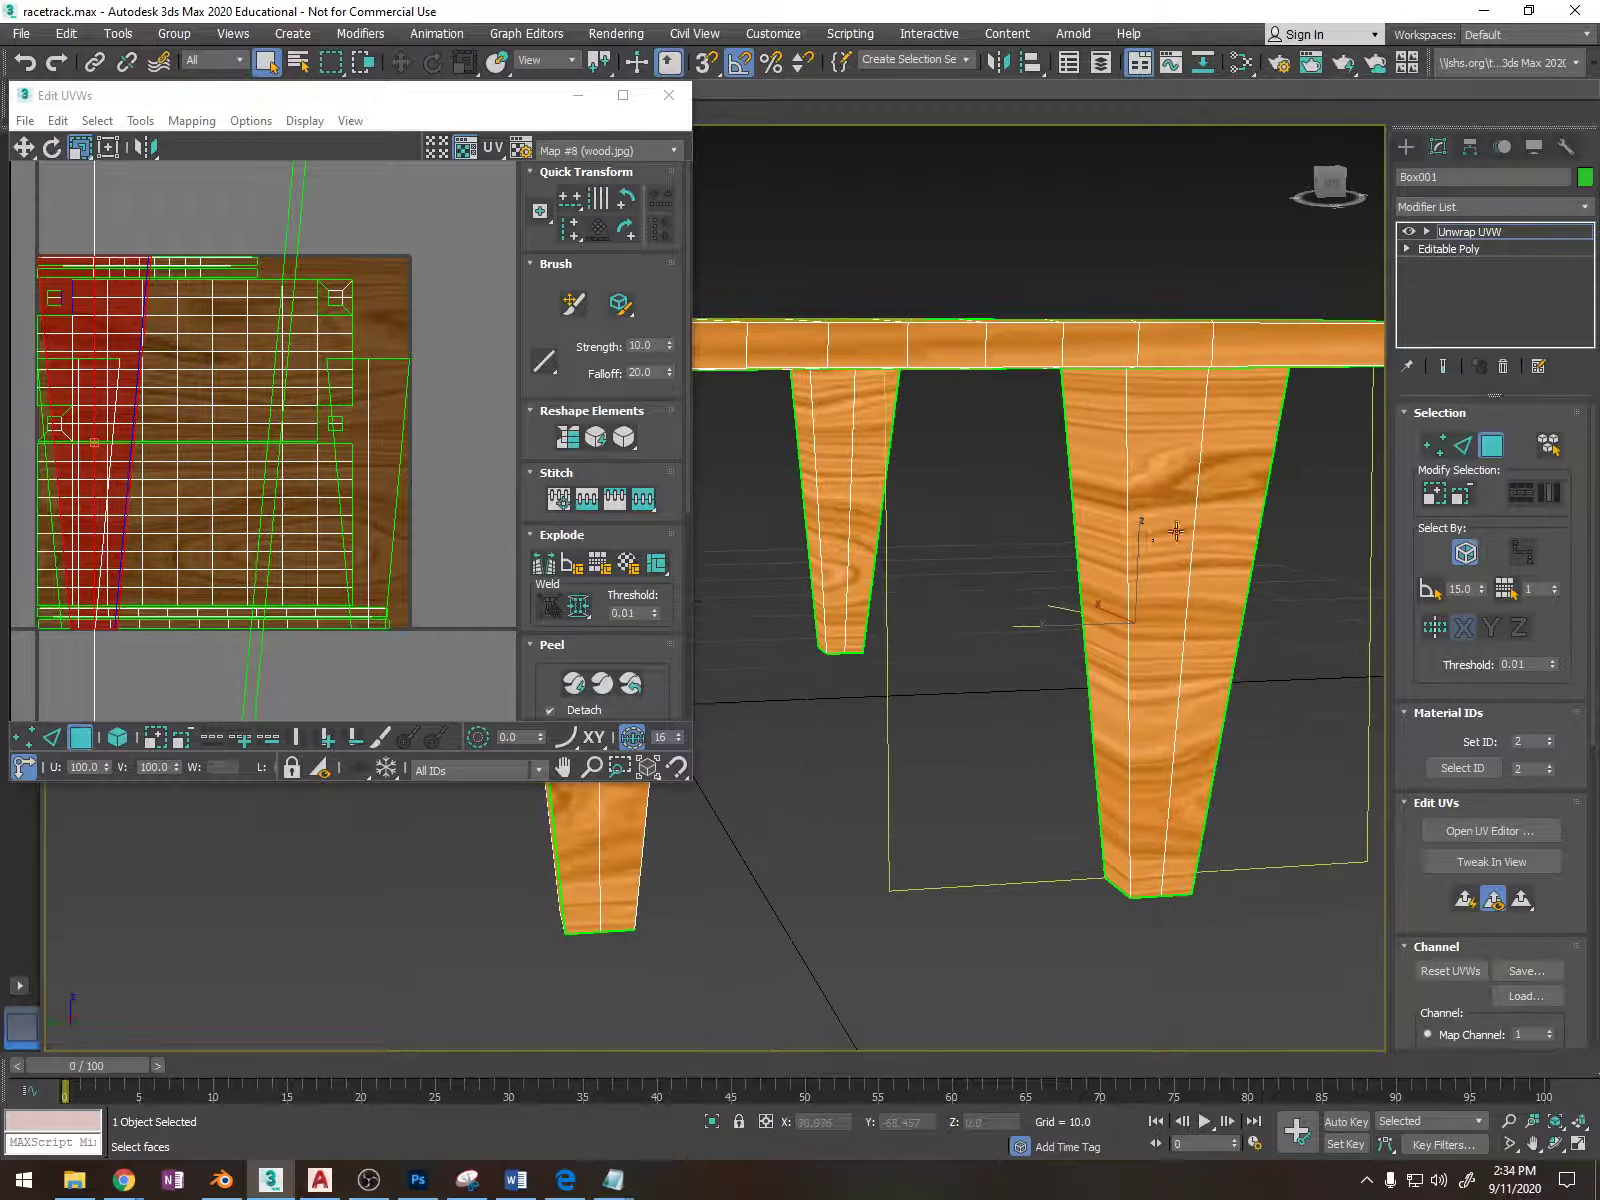
{"action": "left_click", "coordinate": [1178, 532]}
{"action": "left_click", "coordinate": [1186, 516]}
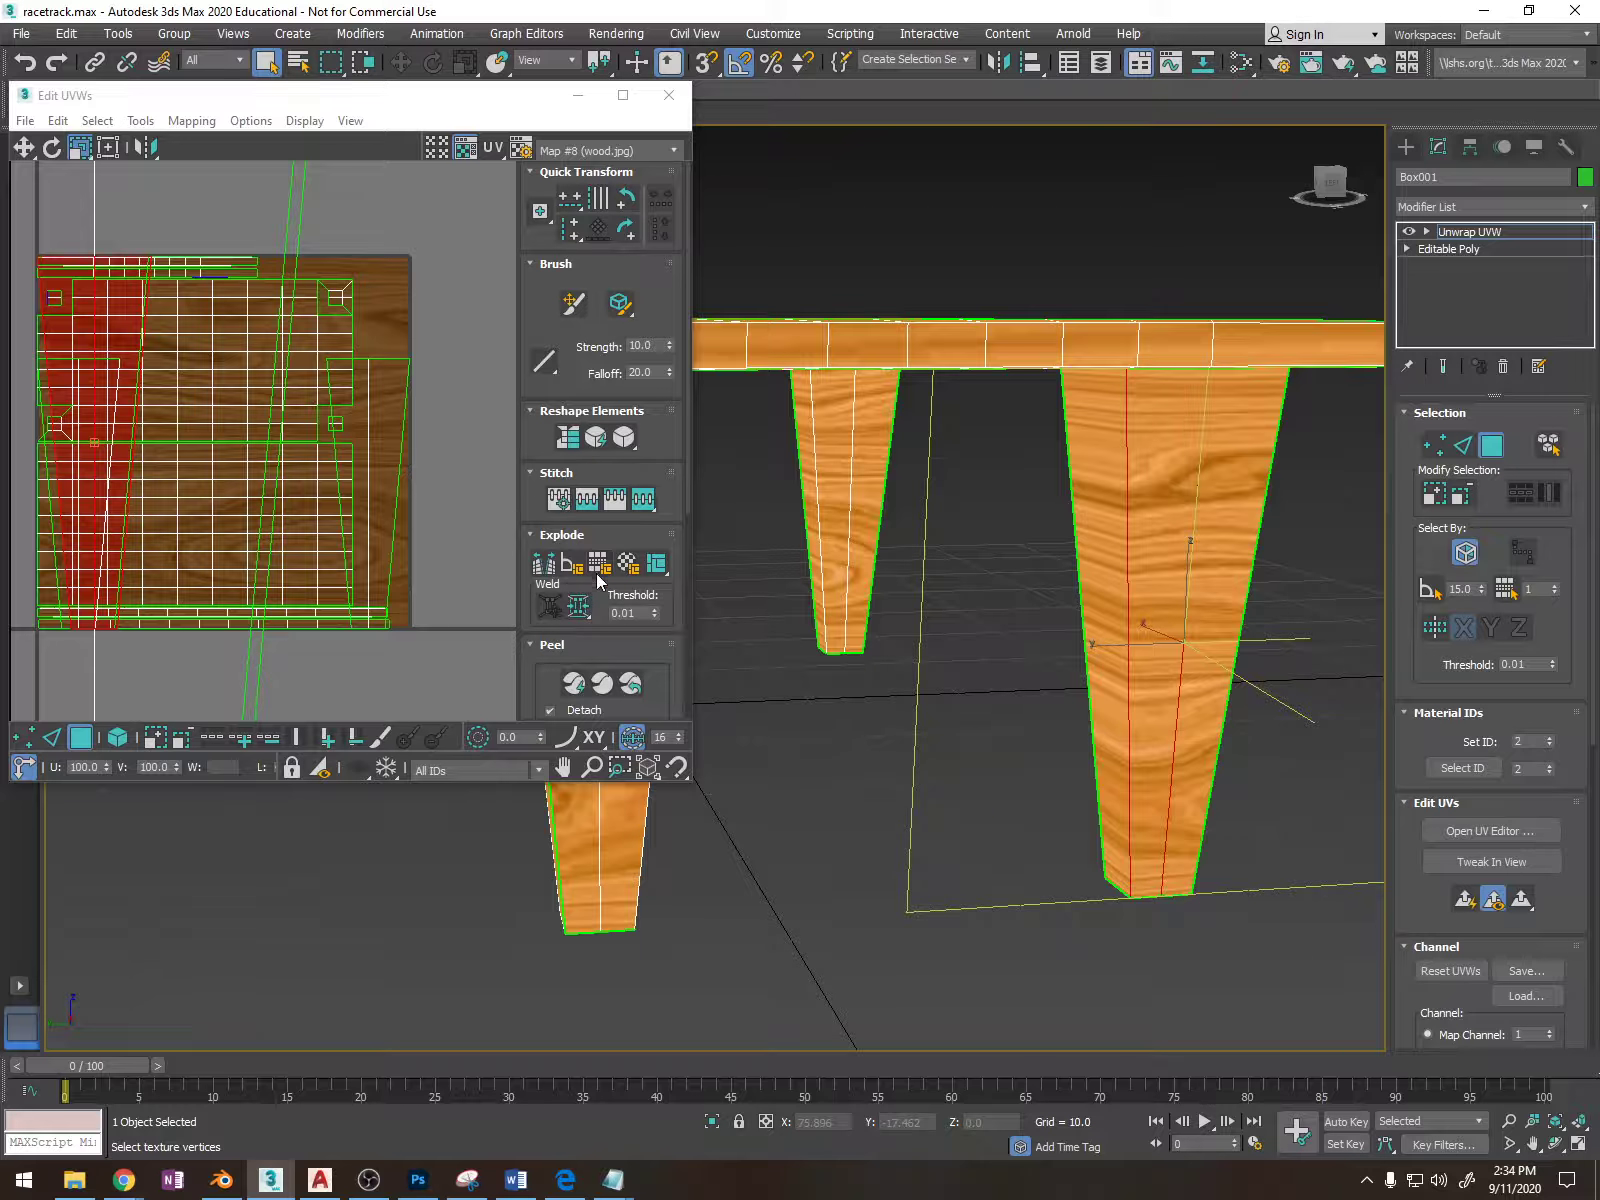
{"action": "left_click", "coordinate": [626, 565]}
{"action": "left_click", "coordinate": [1114, 499]}
{"action": "mouse_move", "coordinate": [1089, 564]}
{"action": "middle_mouse_down", "text": "alt"}
{"action": "mouse_move", "coordinate": [1146, 556]}
{"action": "mouse_move", "coordinate": [1071, 536]}
{"action": "middle_mouse_up", "text": "alt"}
{"action": "left_click", "coordinate": [620, 563]}
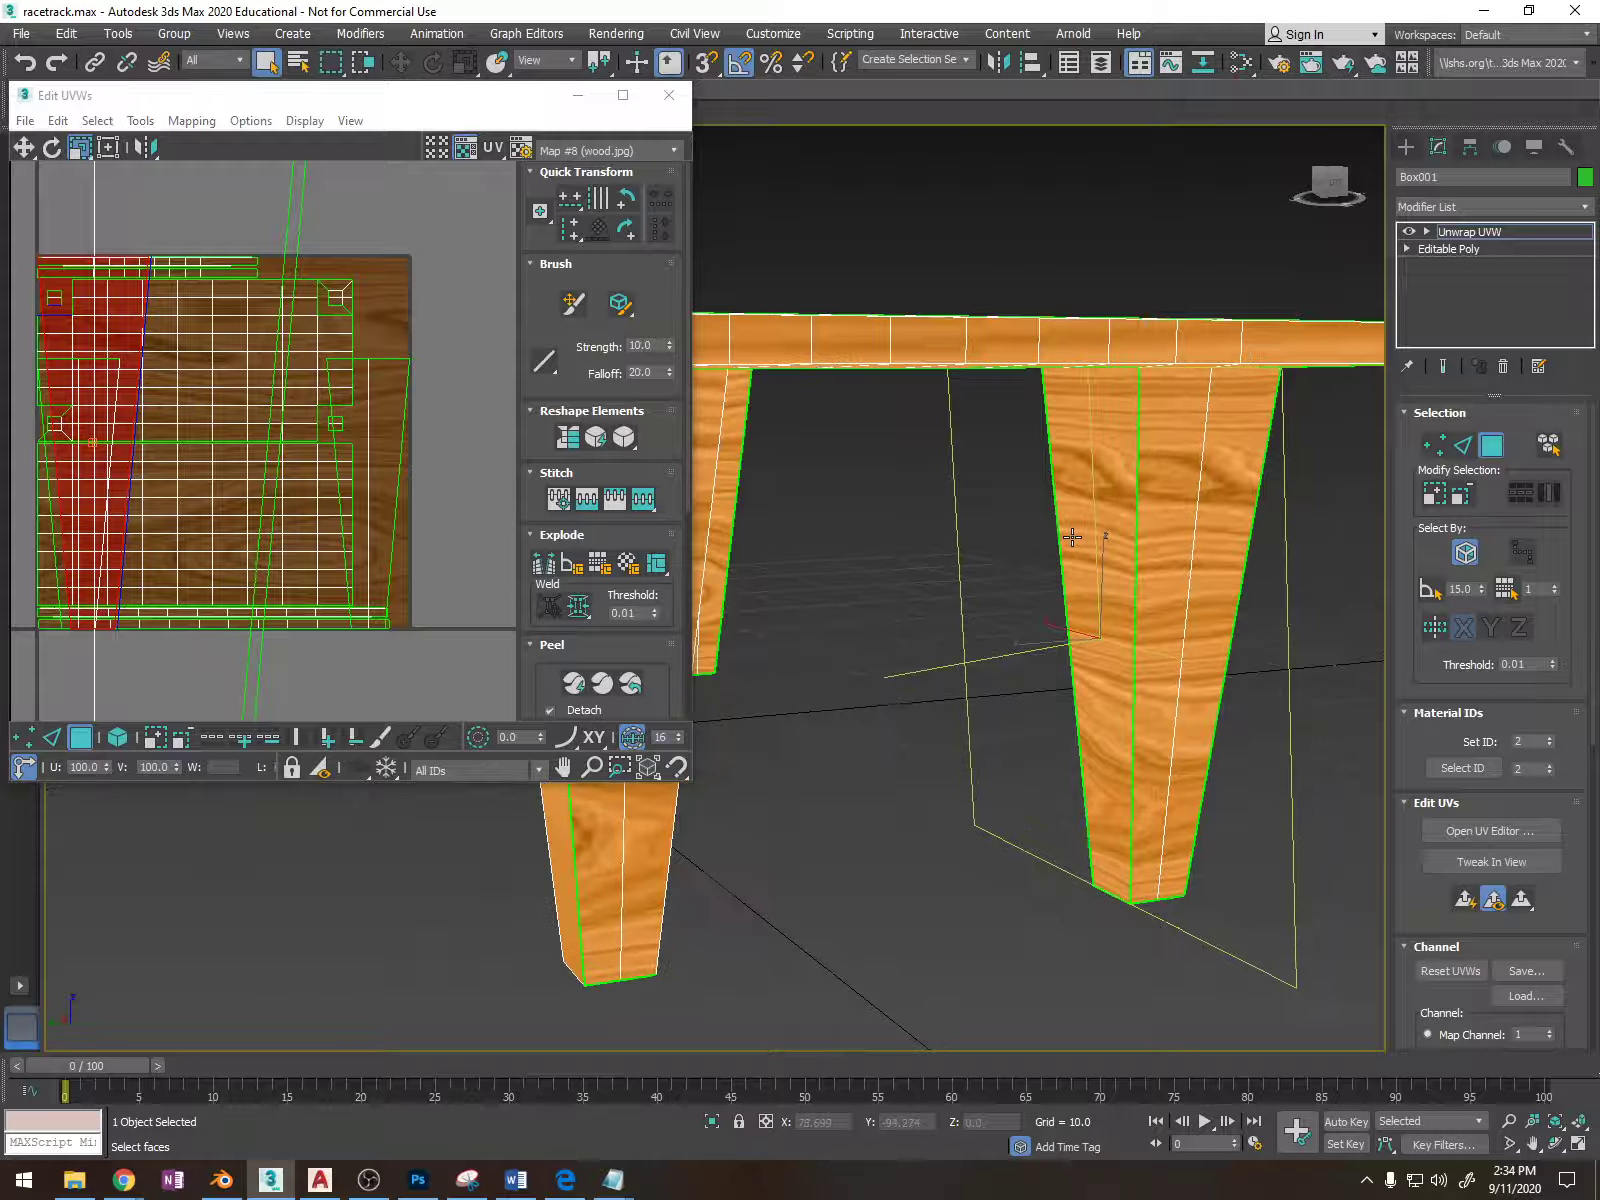
{"action": "left_click", "coordinate": [1132, 495]}
{"action": "left_click", "coordinate": [1173, 493], "text": "ctrl"}
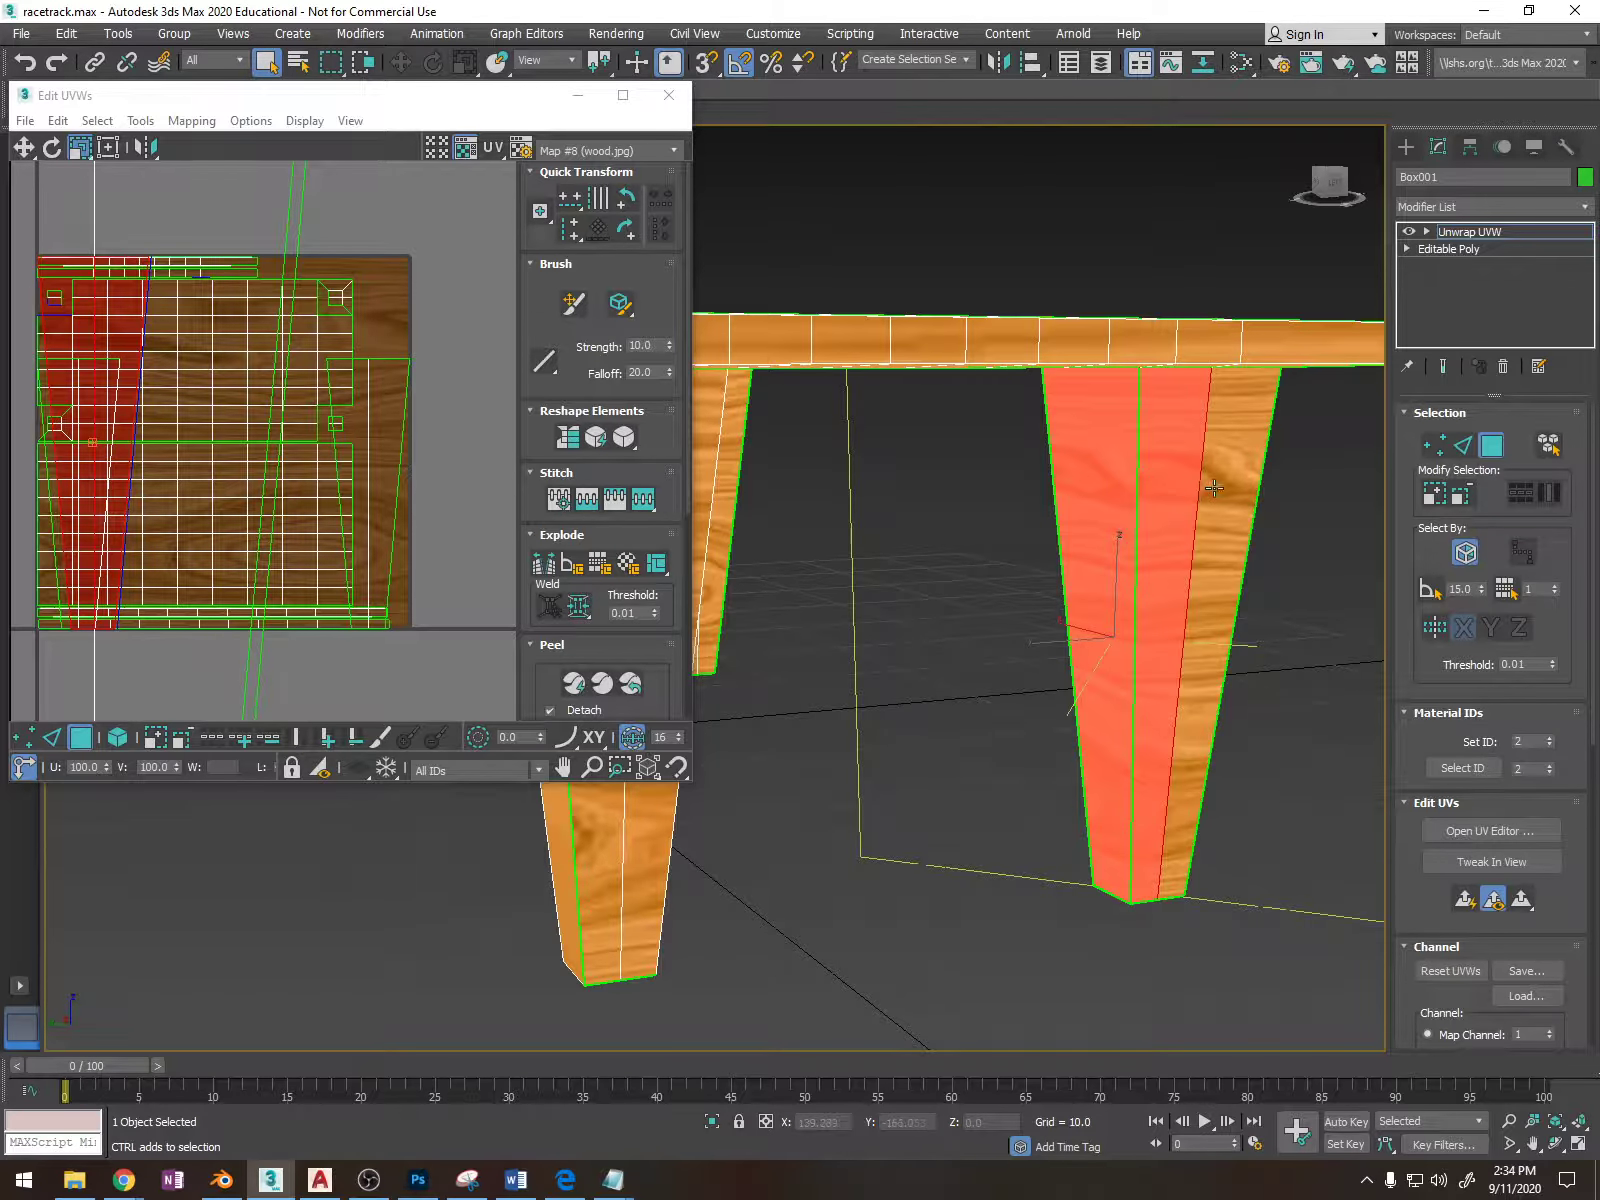
{"action": "middle_click_drag", "start_coordinate": [1214, 487], "coordinate": [1137, 543], "text": "alt"}
{"action": "left_click", "coordinate": [1150, 541], "text": "ctrl"}
{"action": "left_click", "coordinate": [1235, 532], "text": "ctrl"}
{"action": "mouse_move", "coordinate": [1235, 532]}
{"action": "middle_mouse_down", "text": "alt"}
{"action": "mouse_move", "coordinate": [1078, 559]}
{"action": "mouse_move", "coordinate": [896, 546]}
{"action": "middle_mouse_up", "text": "alt"}
{"action": "key", "text": "F2"}
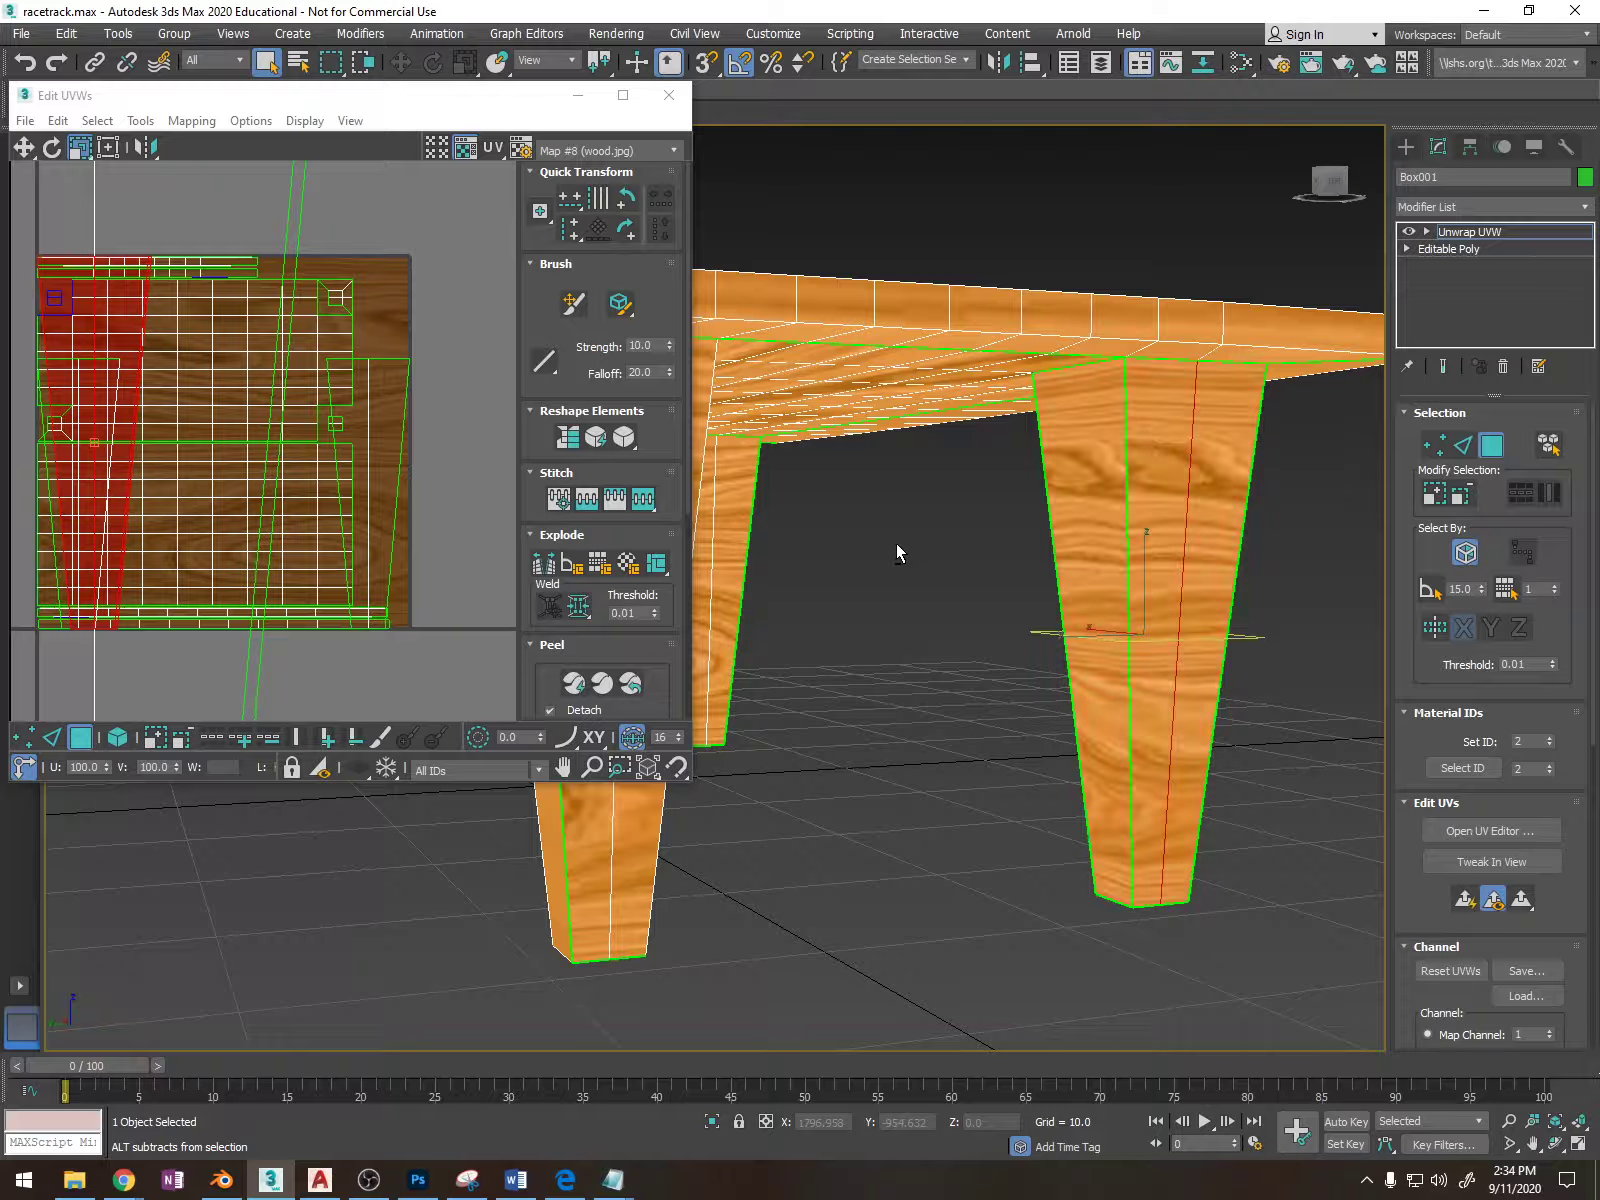
{"action": "scroll", "coordinate": [1127, 603], "scroll_direction": "up", "scroll_amount": 4}
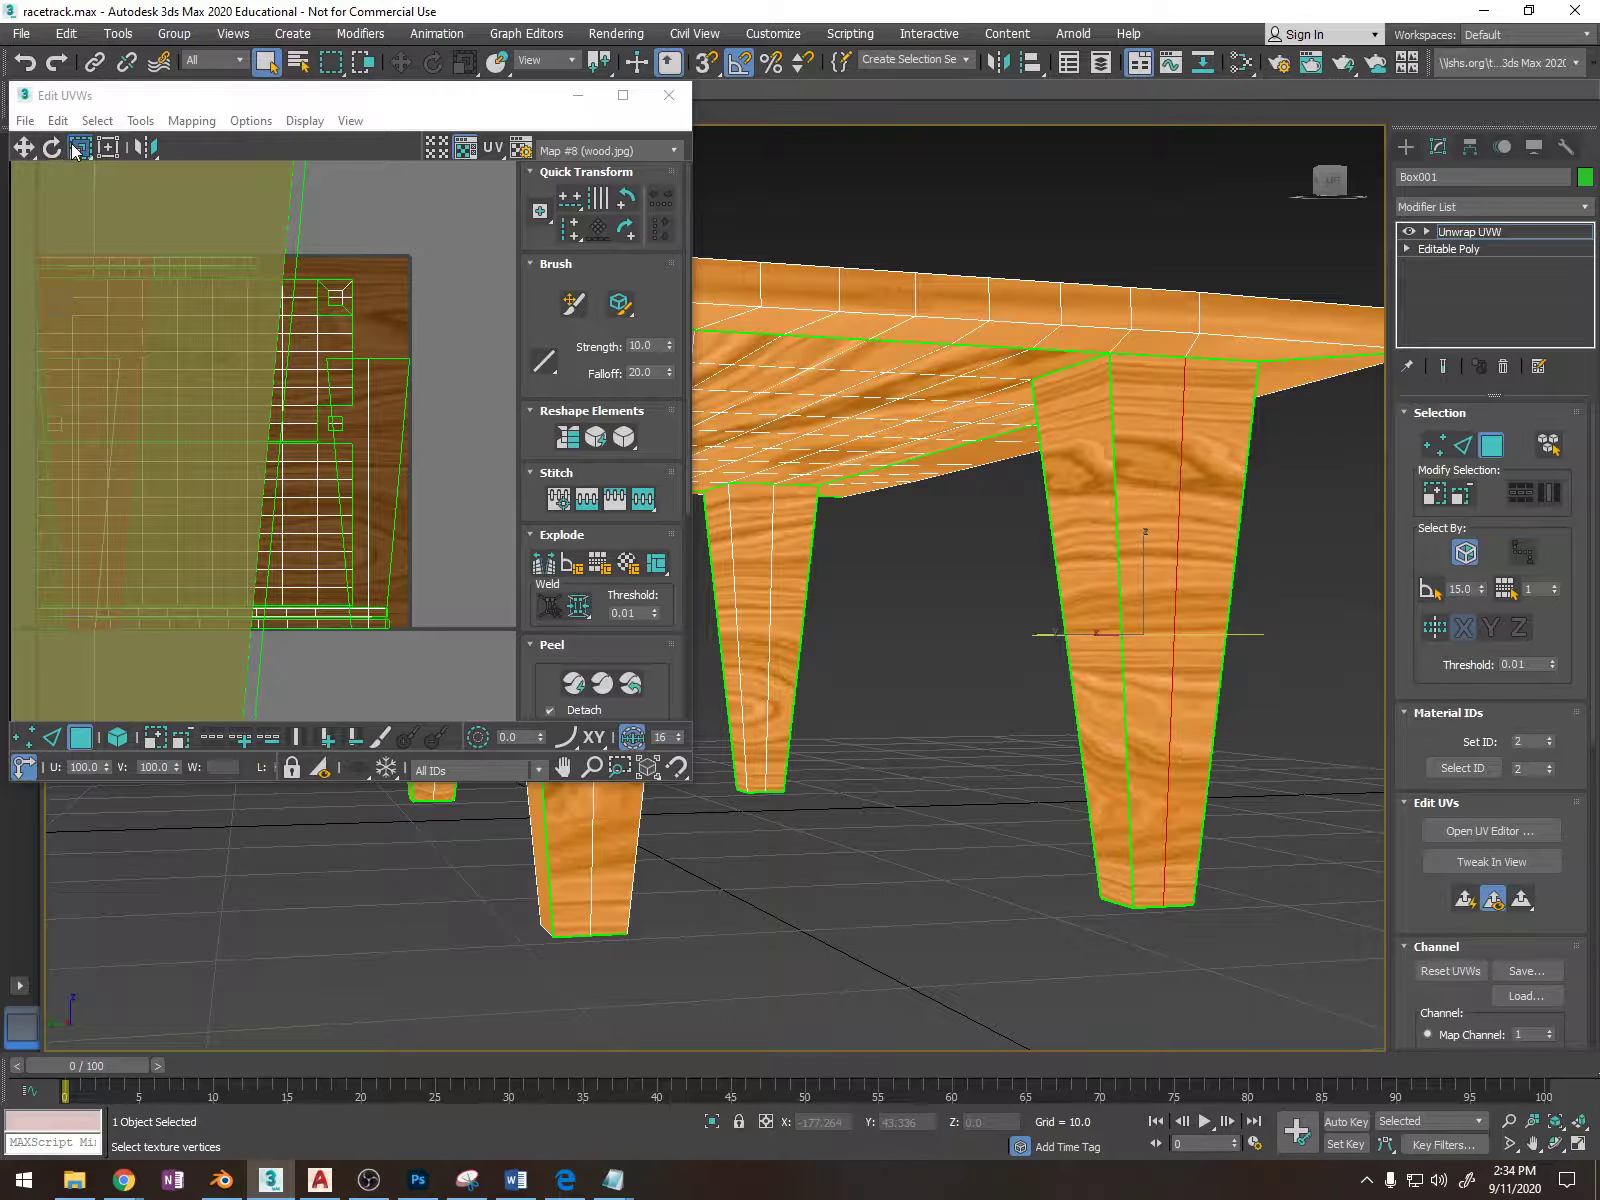
{"action": "left_click", "coordinate": [222, 170]}
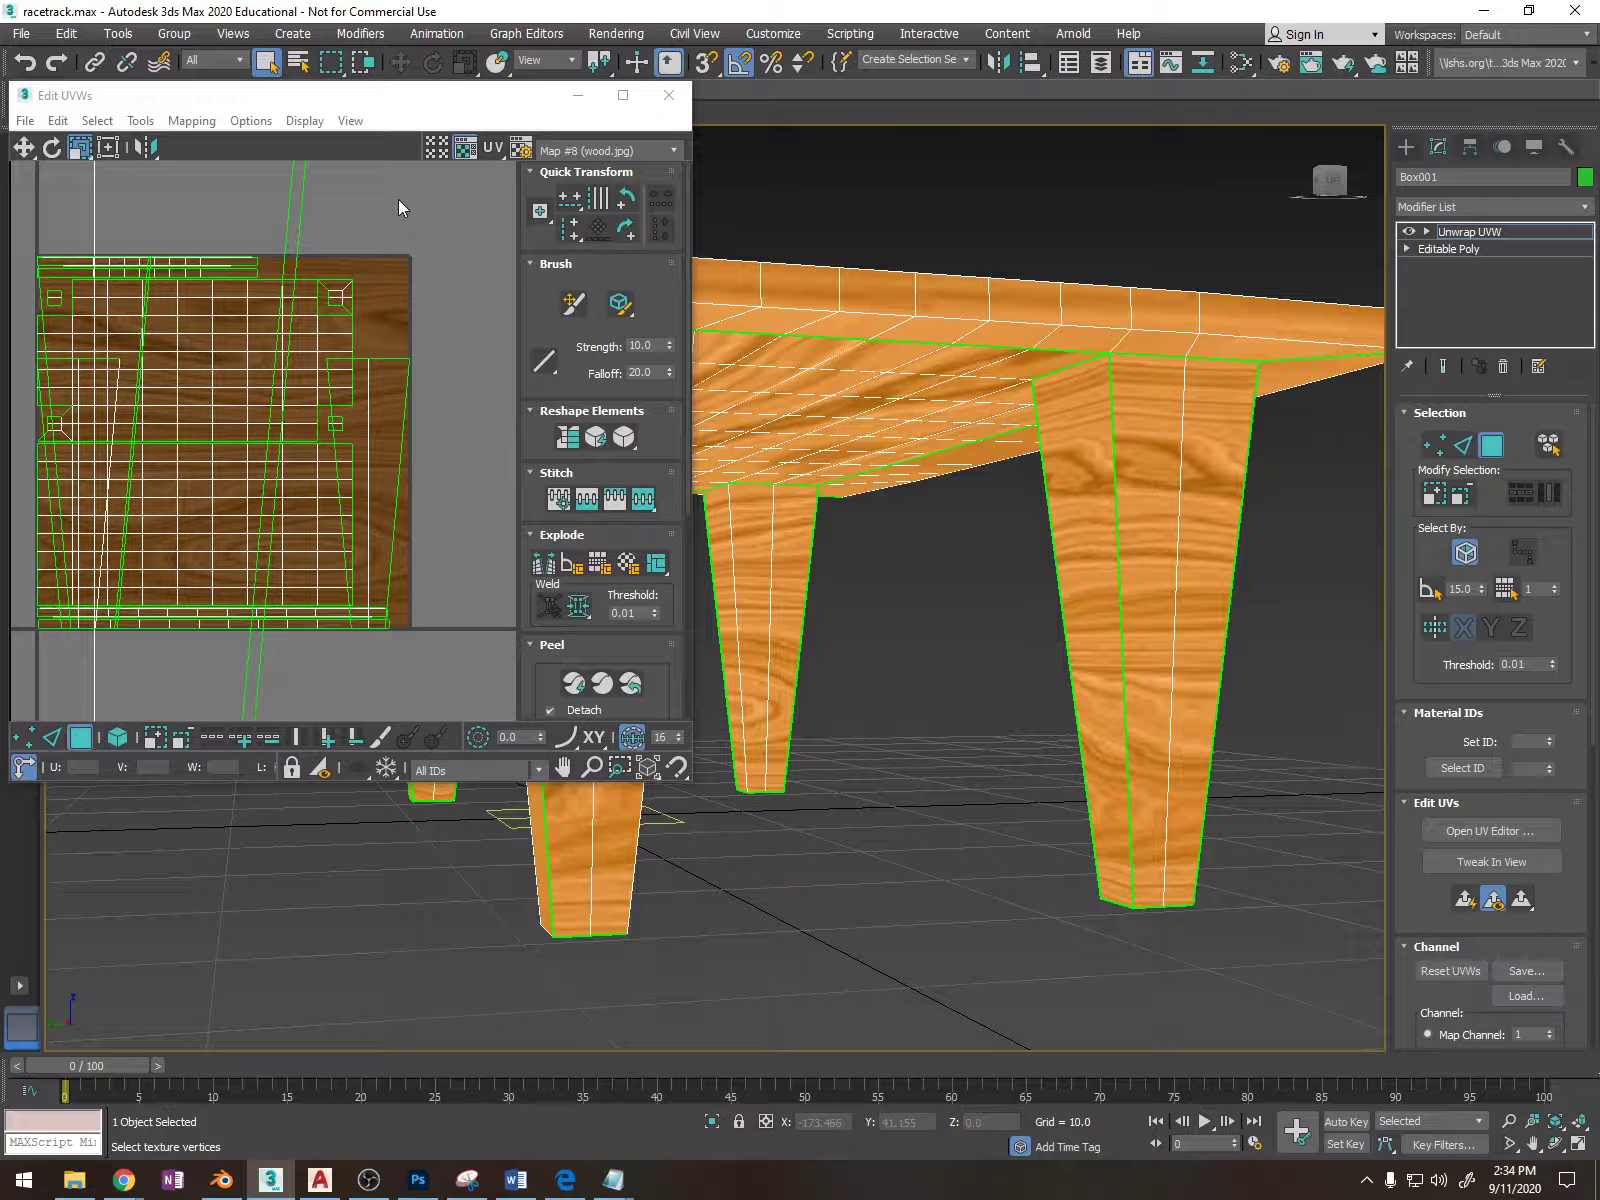
Select the side polygons all around the unwrapped table leg.
{"action": "left_click", "coordinate": [1160, 568]}
{"action": "left_click", "coordinate": [1212, 552], "text": "ctrl"}
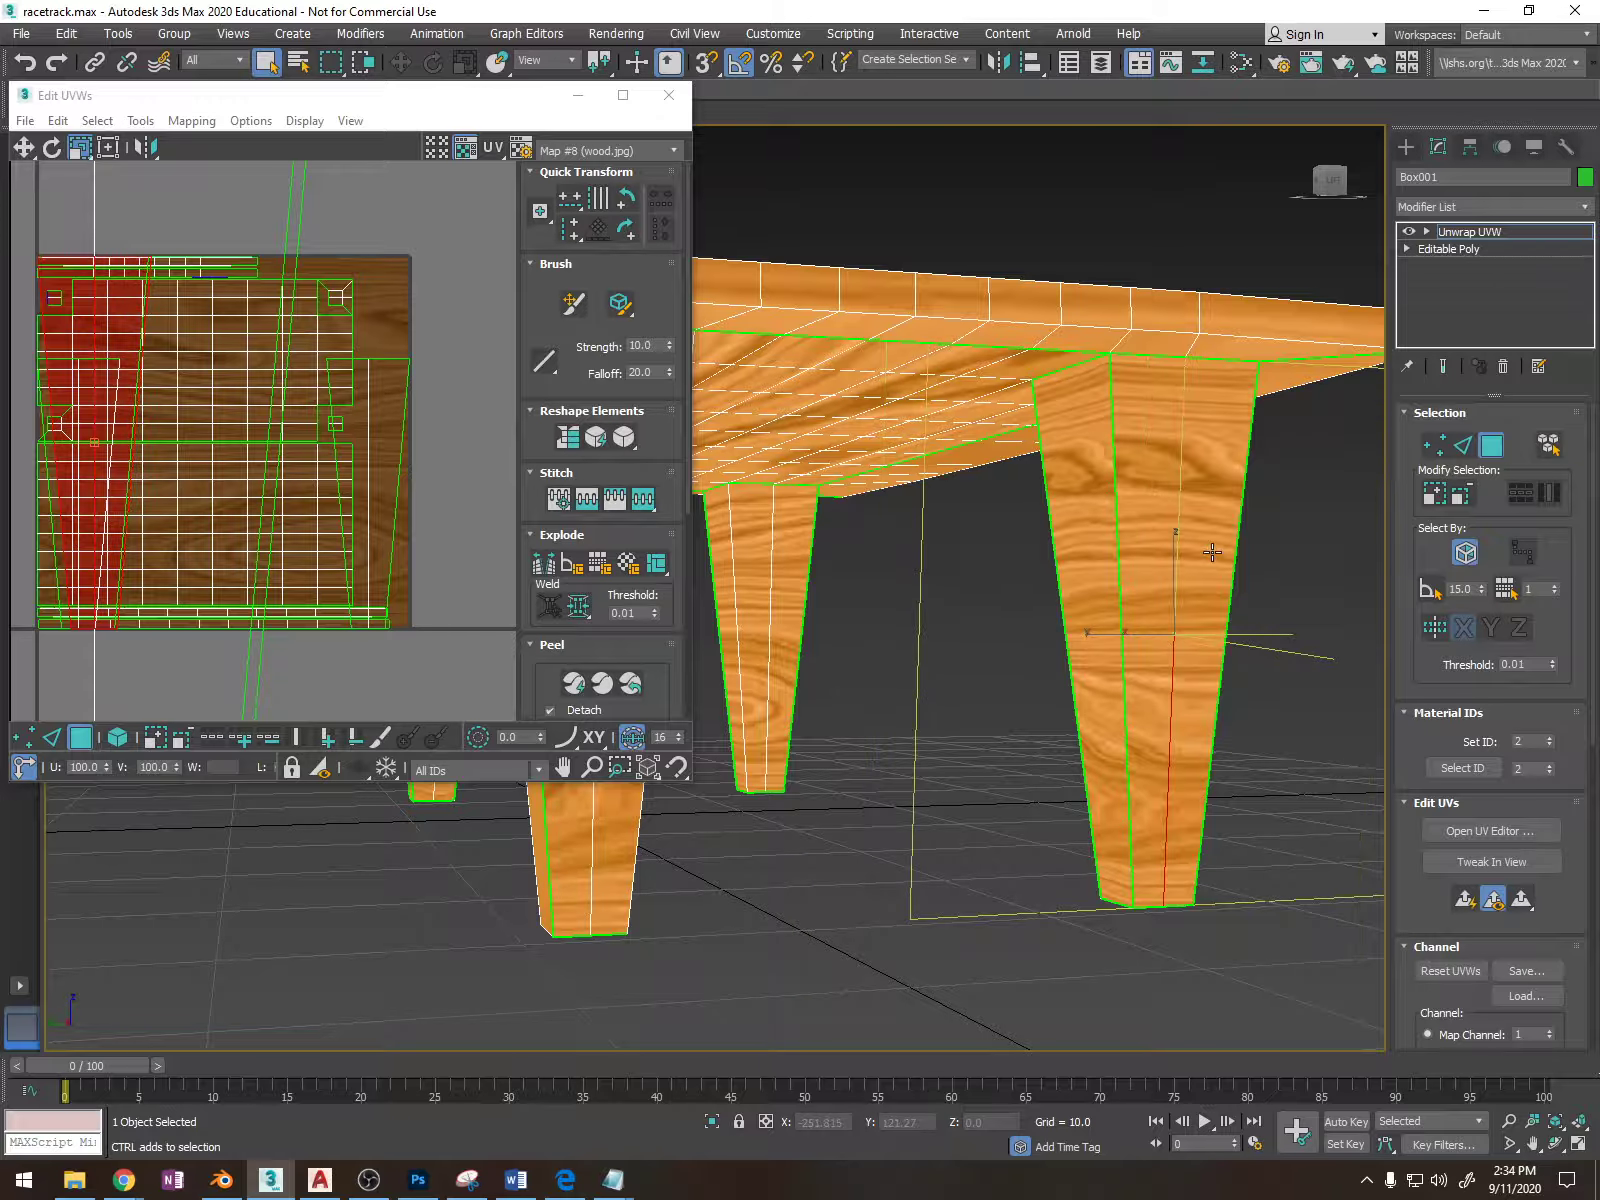
{"action": "left_click", "coordinate": [1155, 565], "text": "ctrl"}
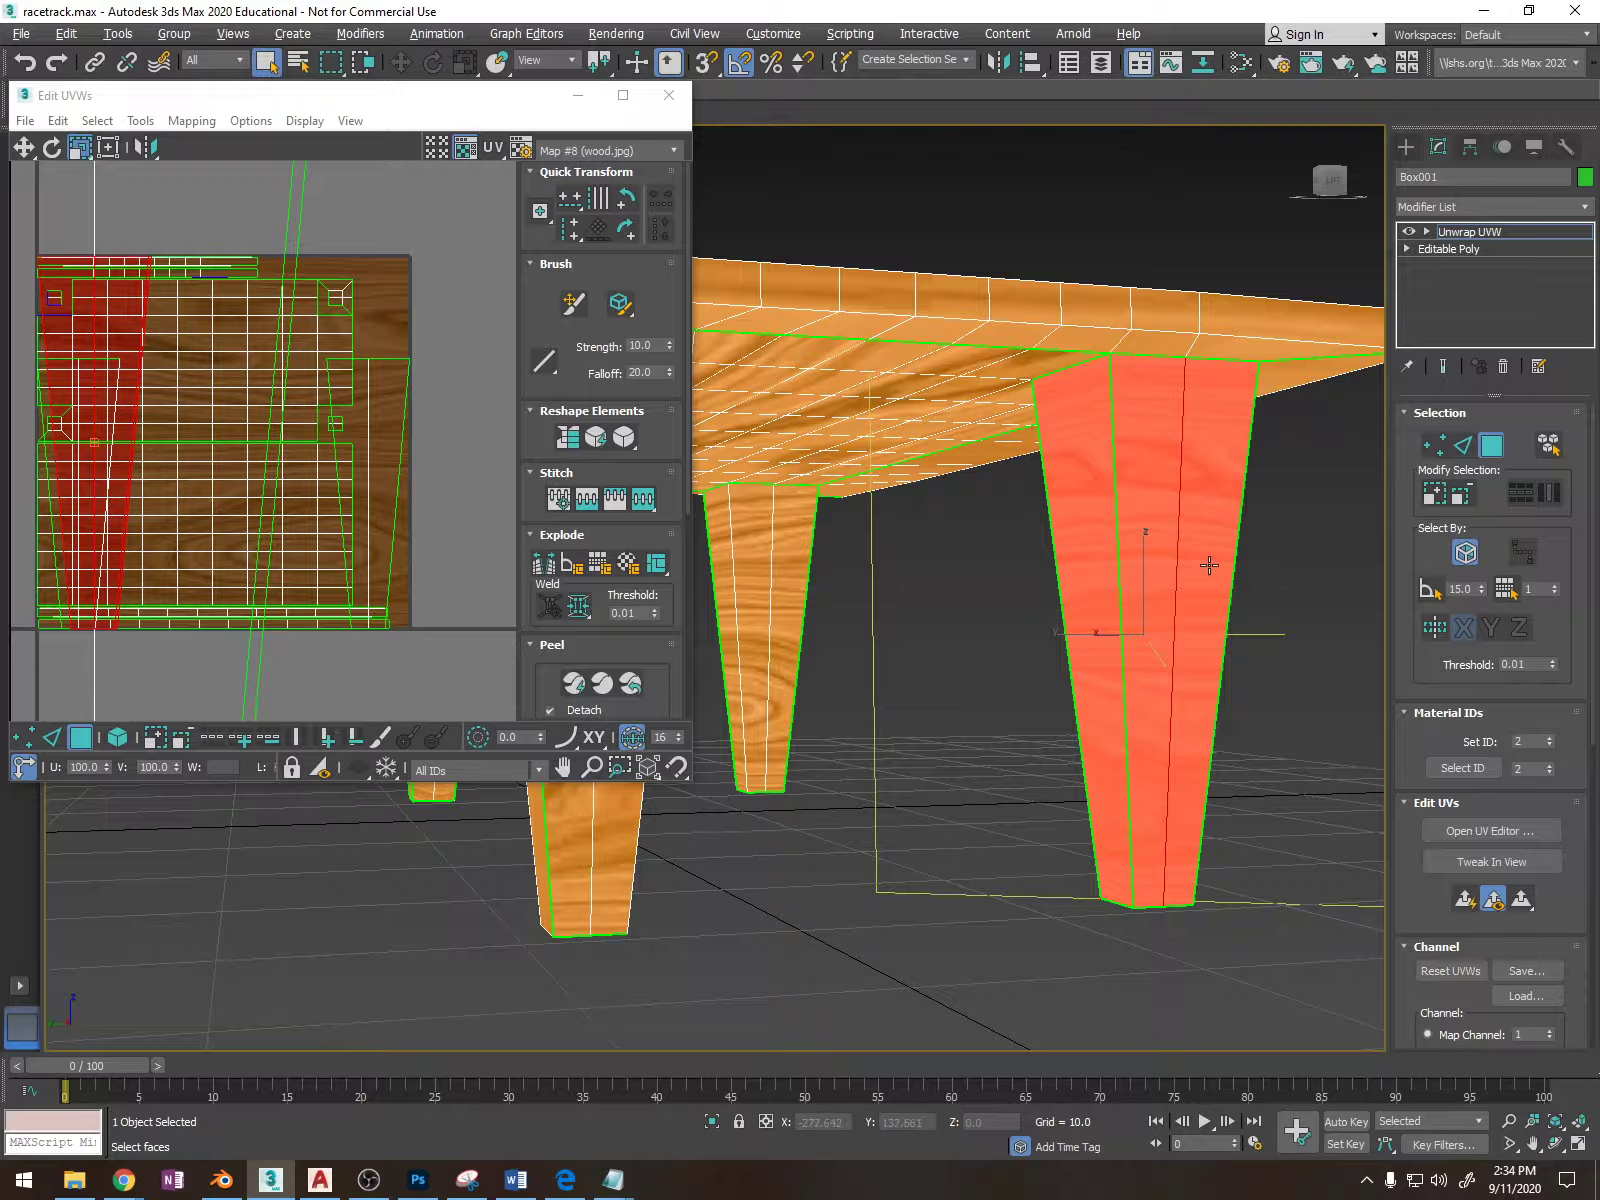
{"action": "middle_click_drag", "start_coordinate": [1209, 565], "coordinate": [1128, 550], "text": "alt"}
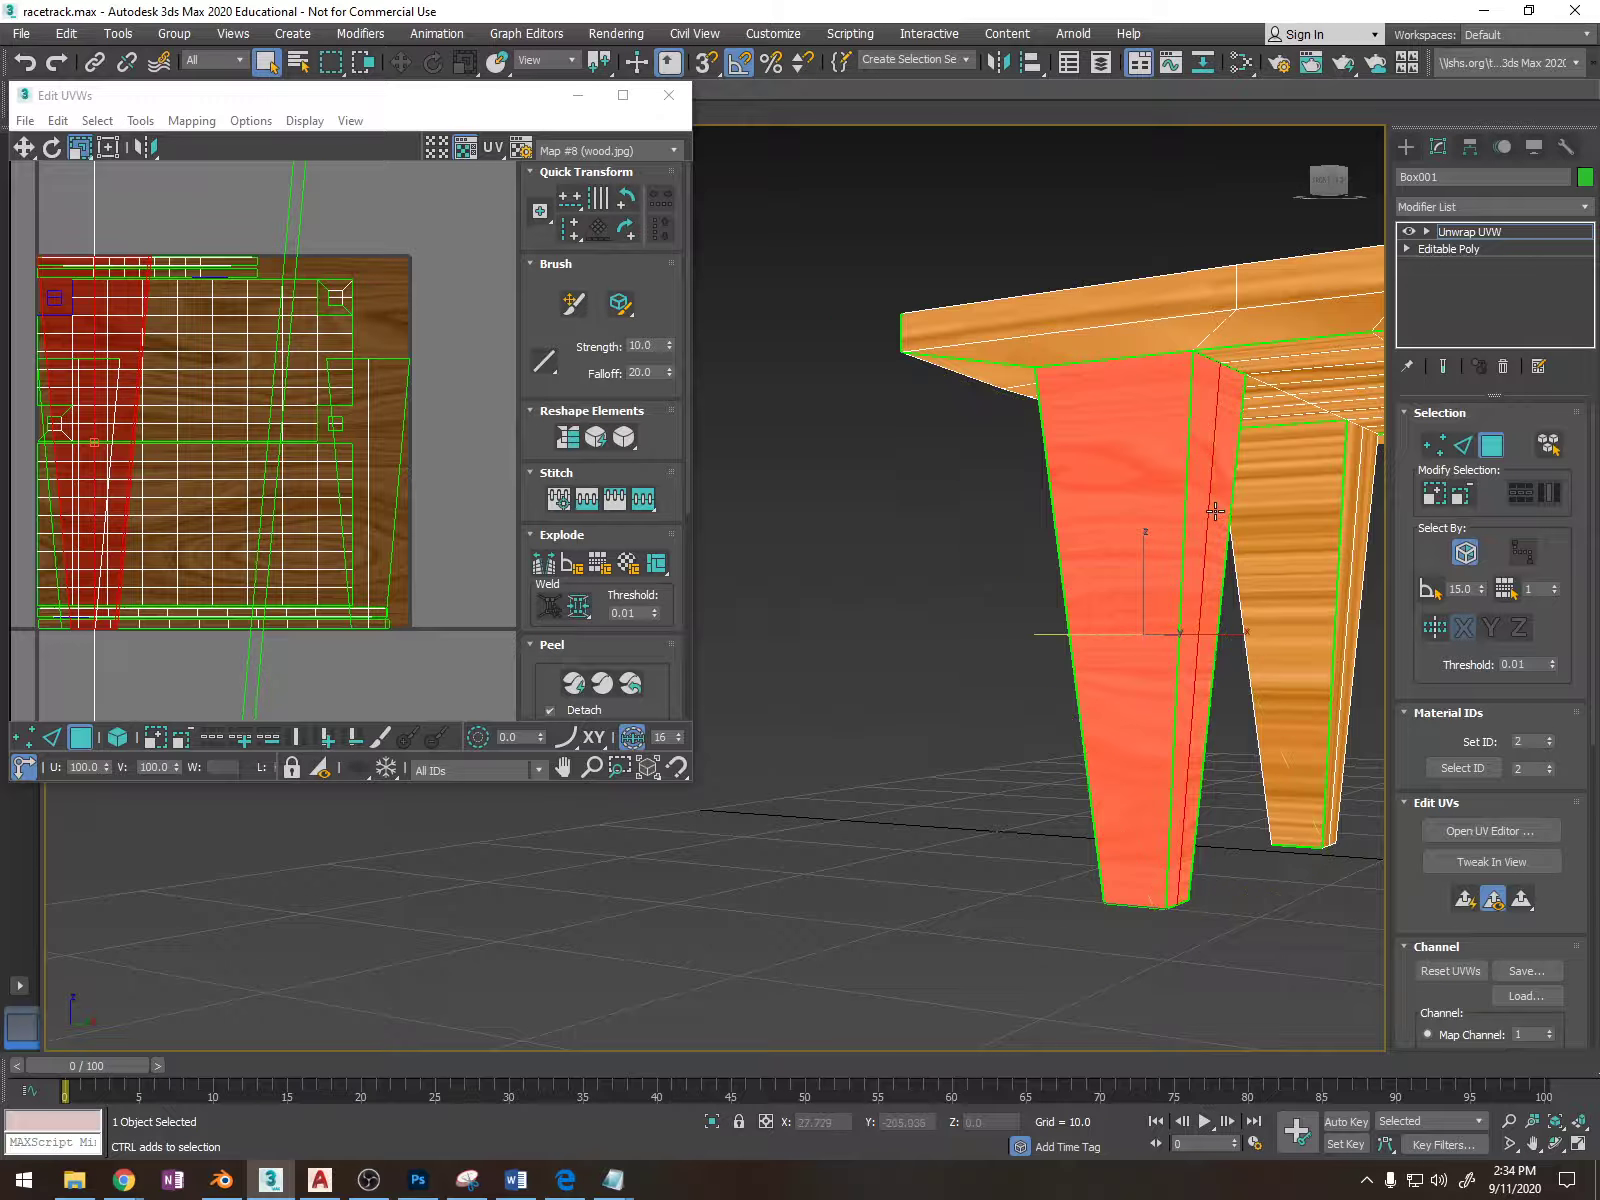
{"action": "mouse_move", "coordinate": [1215, 511]}
{"action": "middle_mouse_down", "text": "alt"}
{"action": "mouse_move", "coordinate": [1014, 543]}
{"action": "mouse_move", "coordinate": [1225, 543]}
{"action": "middle_mouse_up", "text": "alt"}
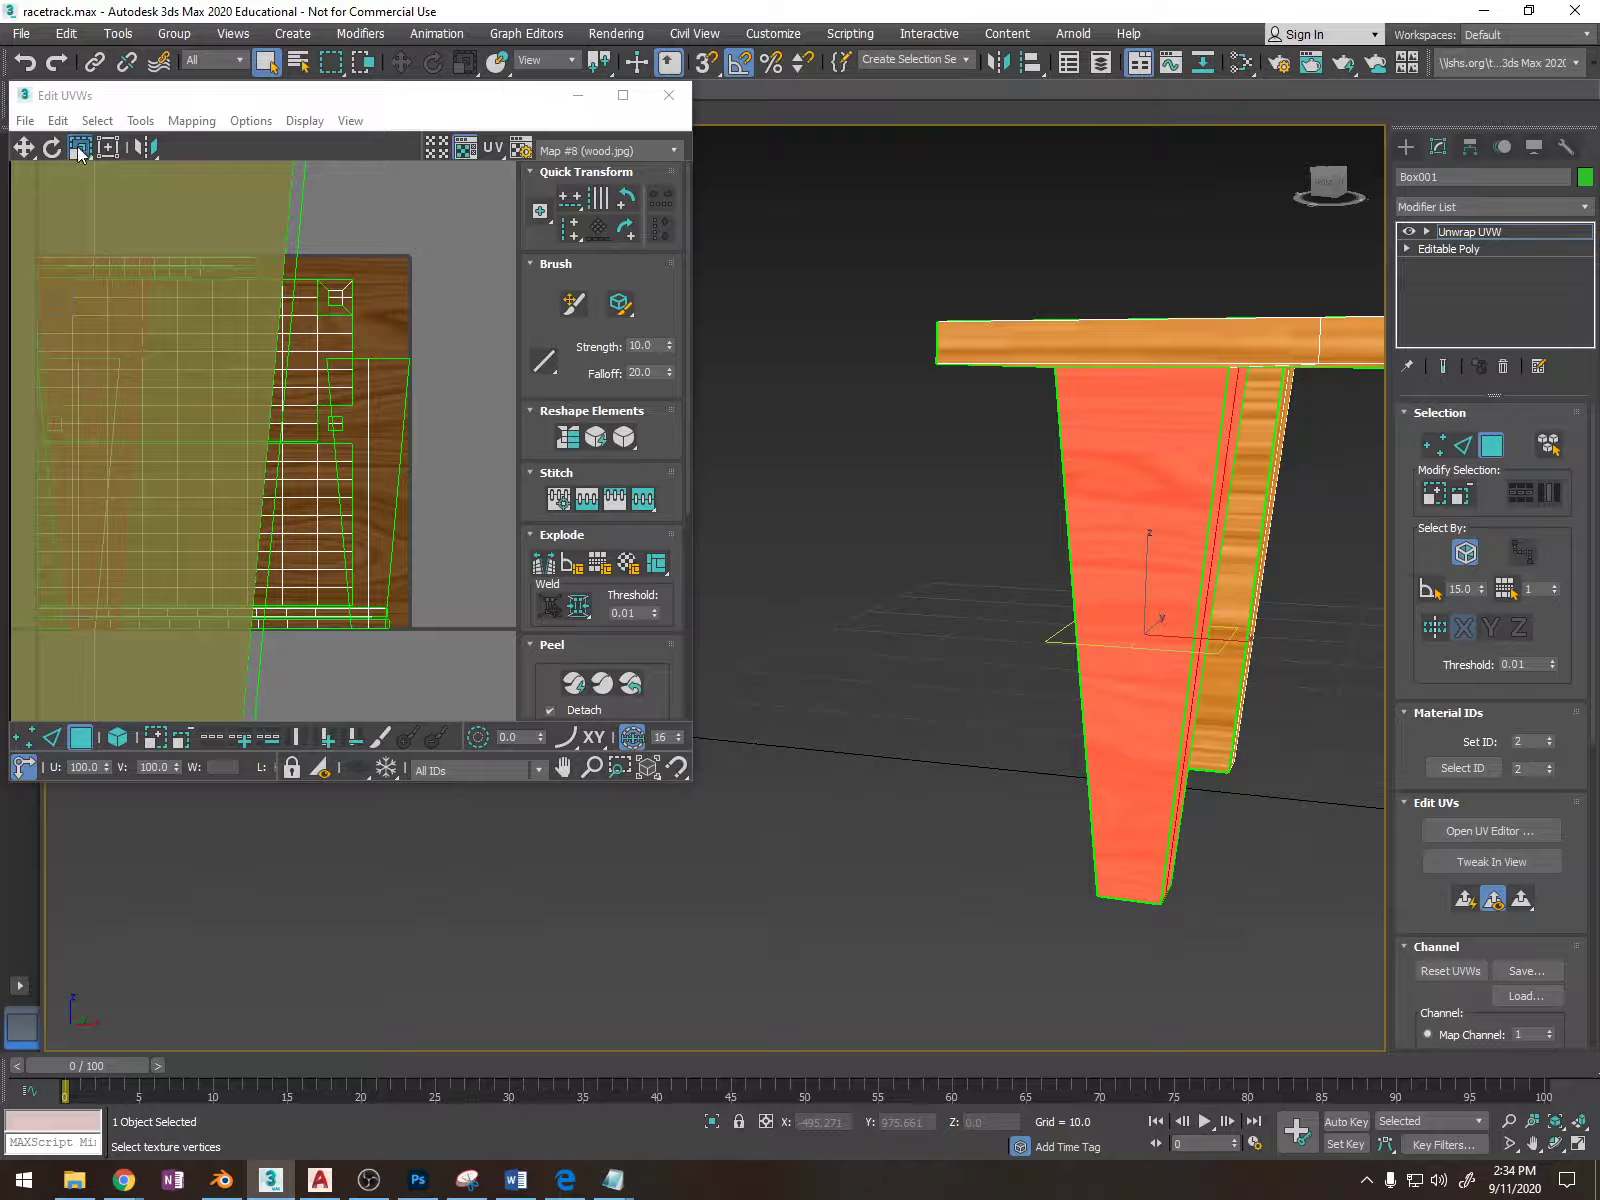
Scale the leg's UVs vertically with the freeform gizmo so their upper edge meets the lower edge of the wood tile.
{"action": "scroll", "coordinate": [142, 294], "scroll_direction": "down", "scroll_amount": 6}
{"action": "middle_click_drag", "start_coordinate": [285, 339], "coordinate": [482, 384]}
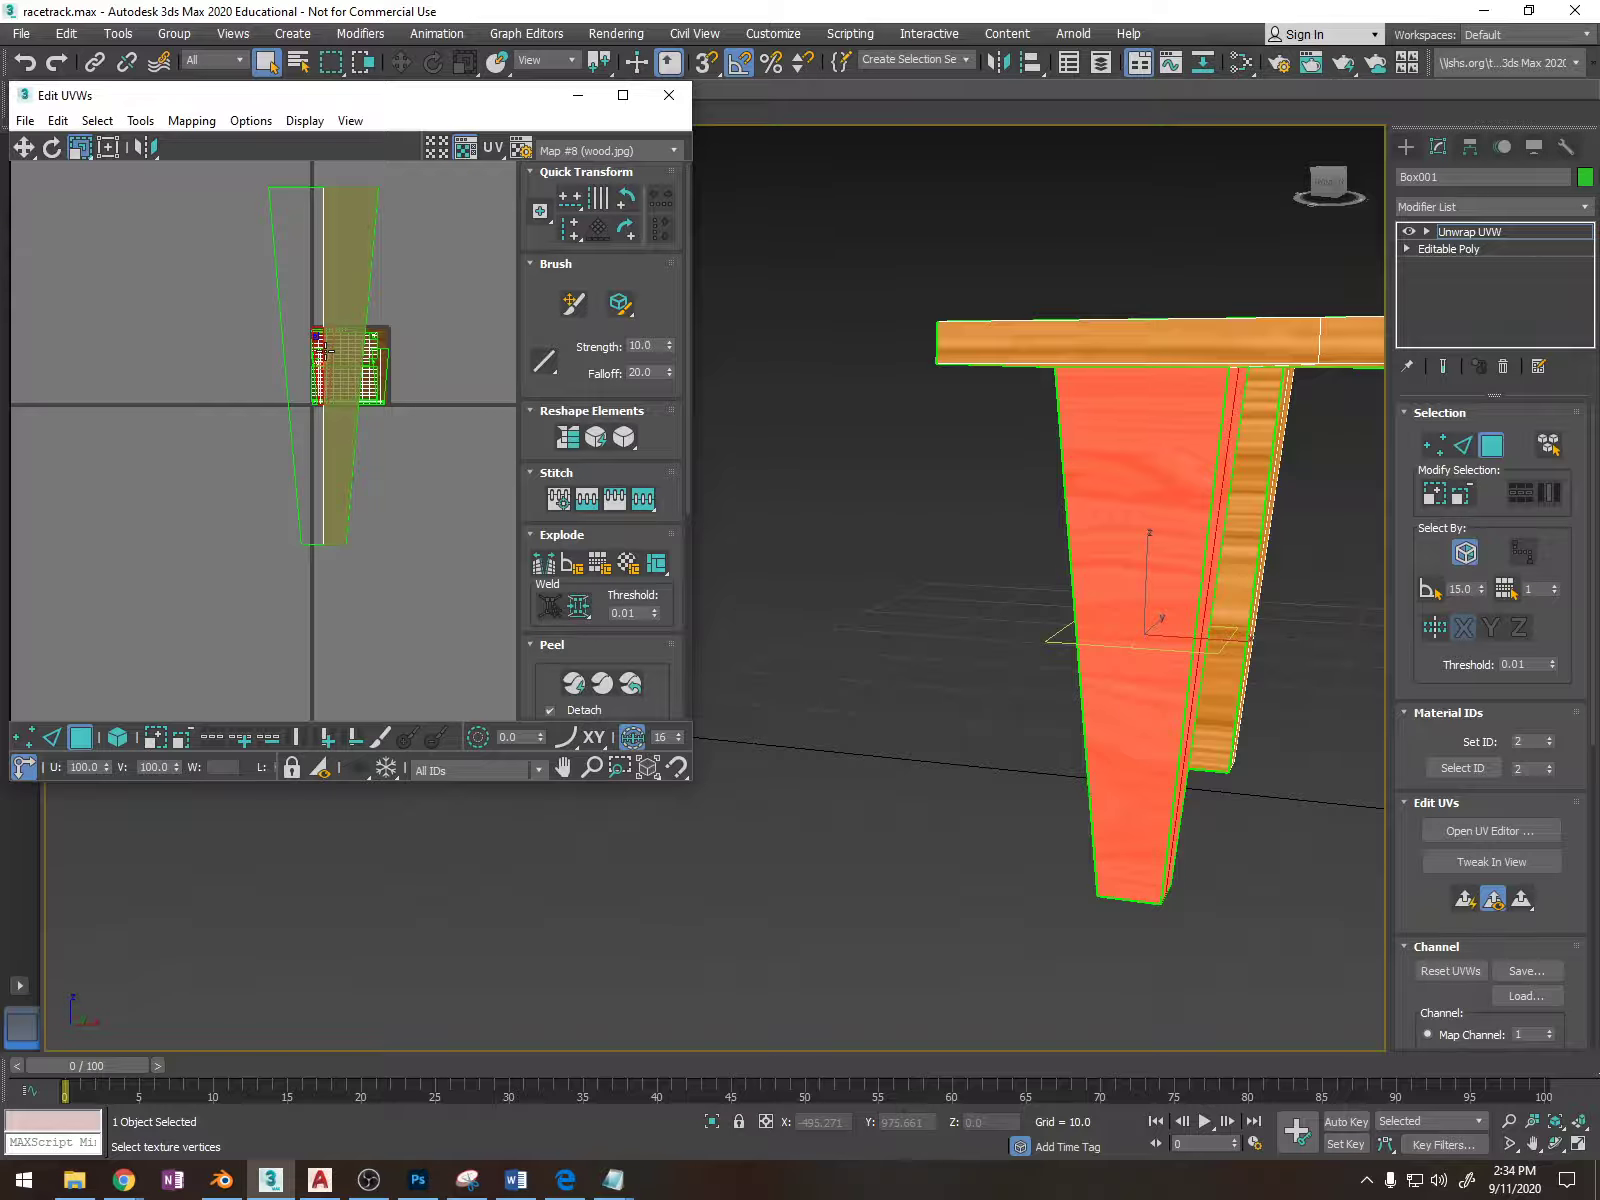
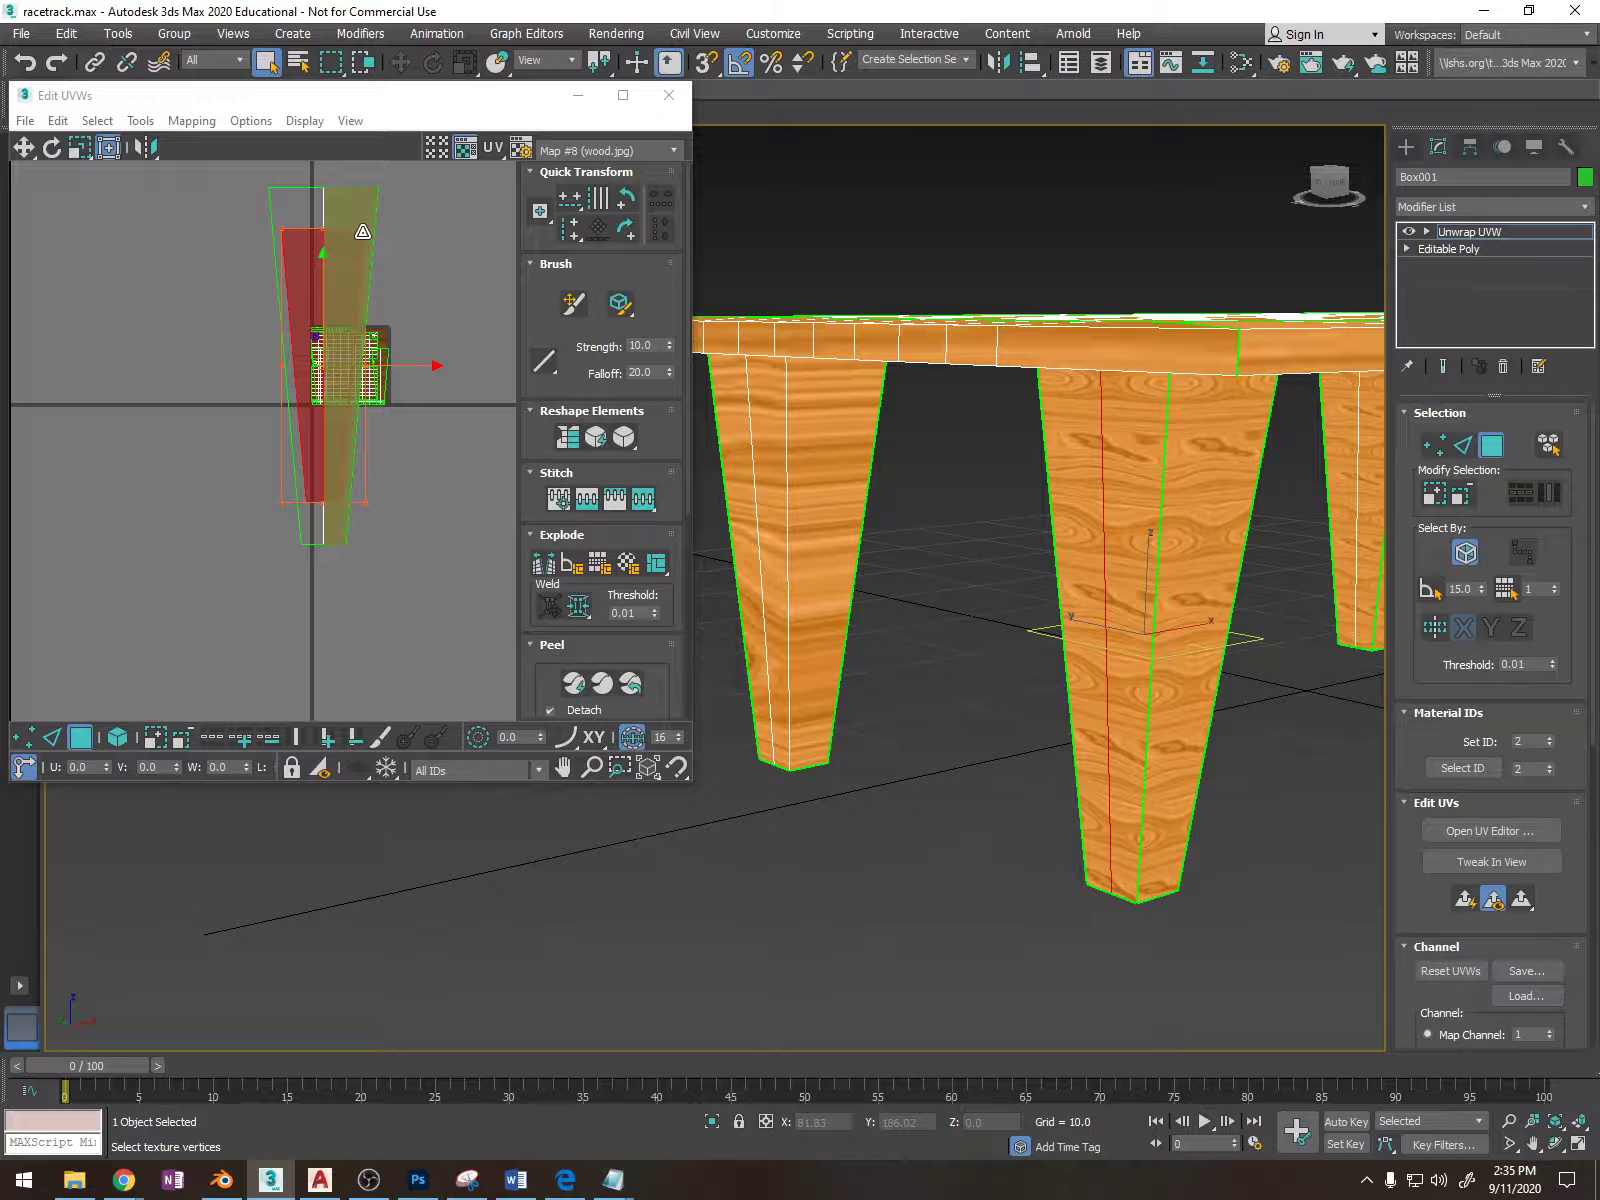
{"action": "left_click_drag", "start_coordinate": [363, 232], "coordinate": [322, 405]}
{"action": "scroll", "coordinate": [1036, 471], "scroll_direction": "down", "scroll_amount": 6}
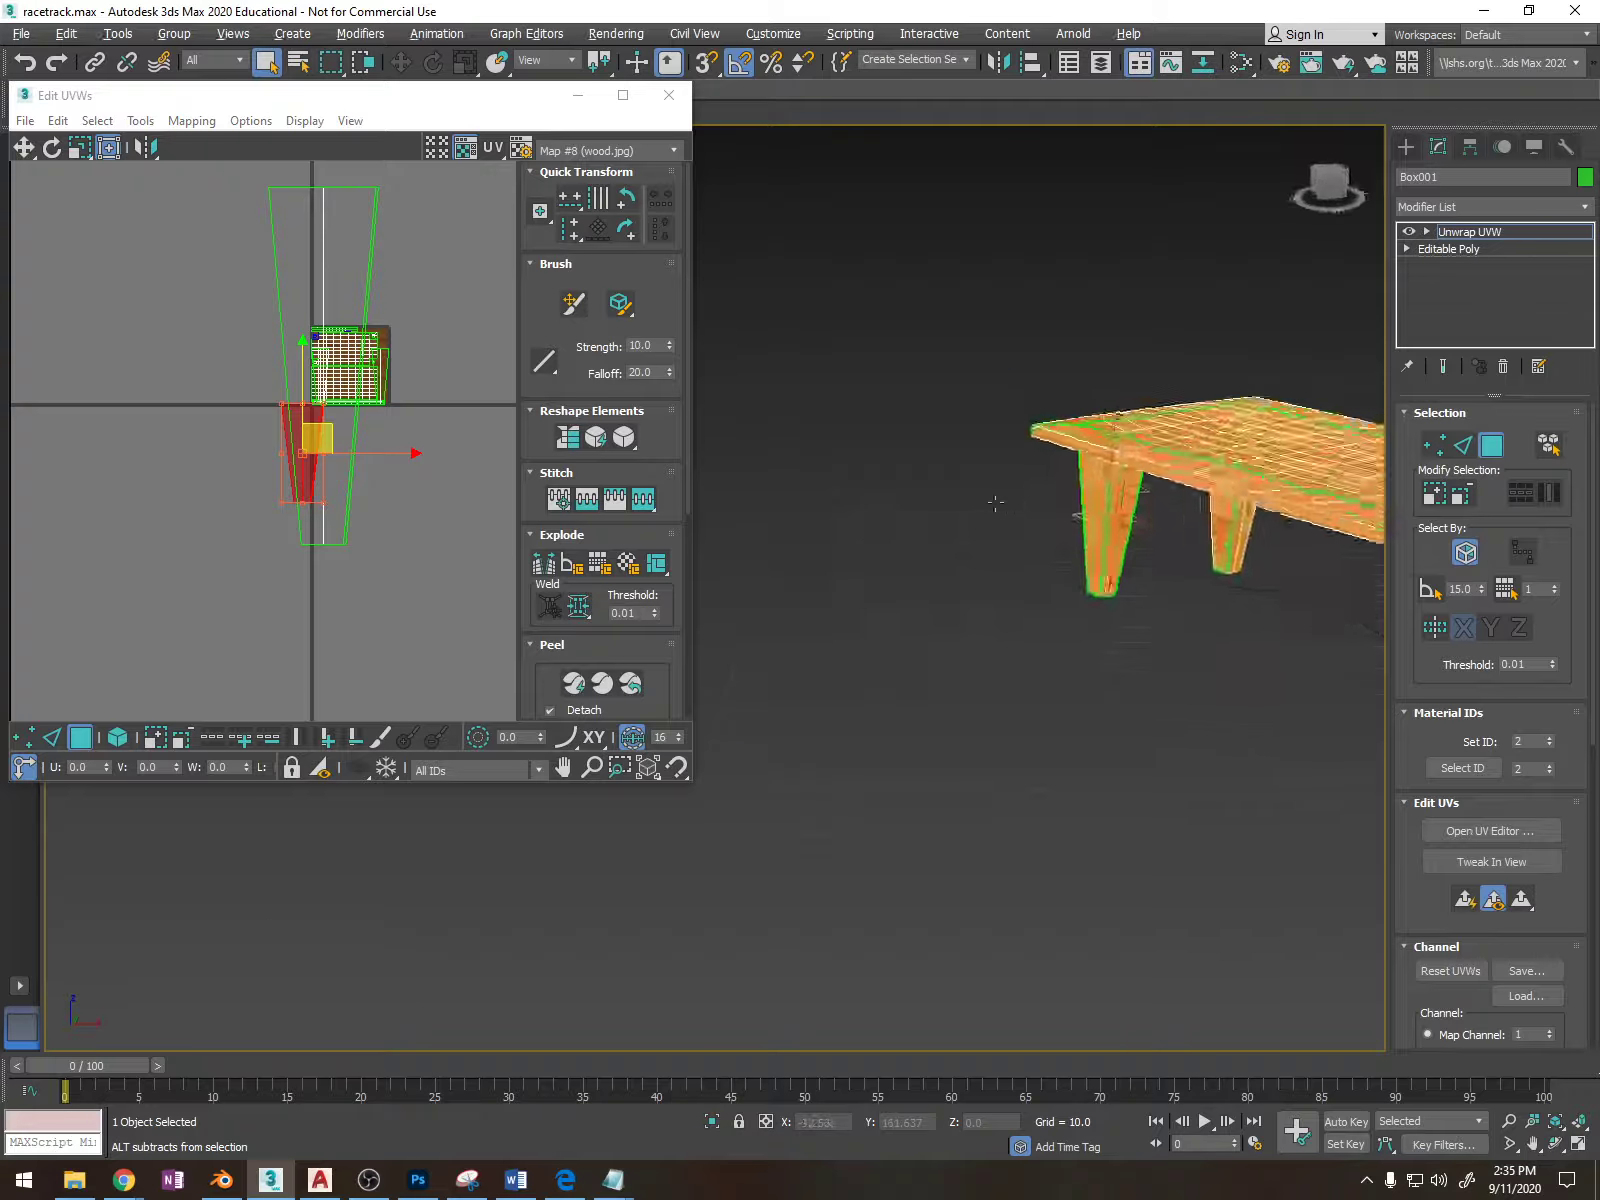
{"action": "scroll", "coordinate": [1011, 494], "scroll_direction": "up", "scroll_amount": 8}
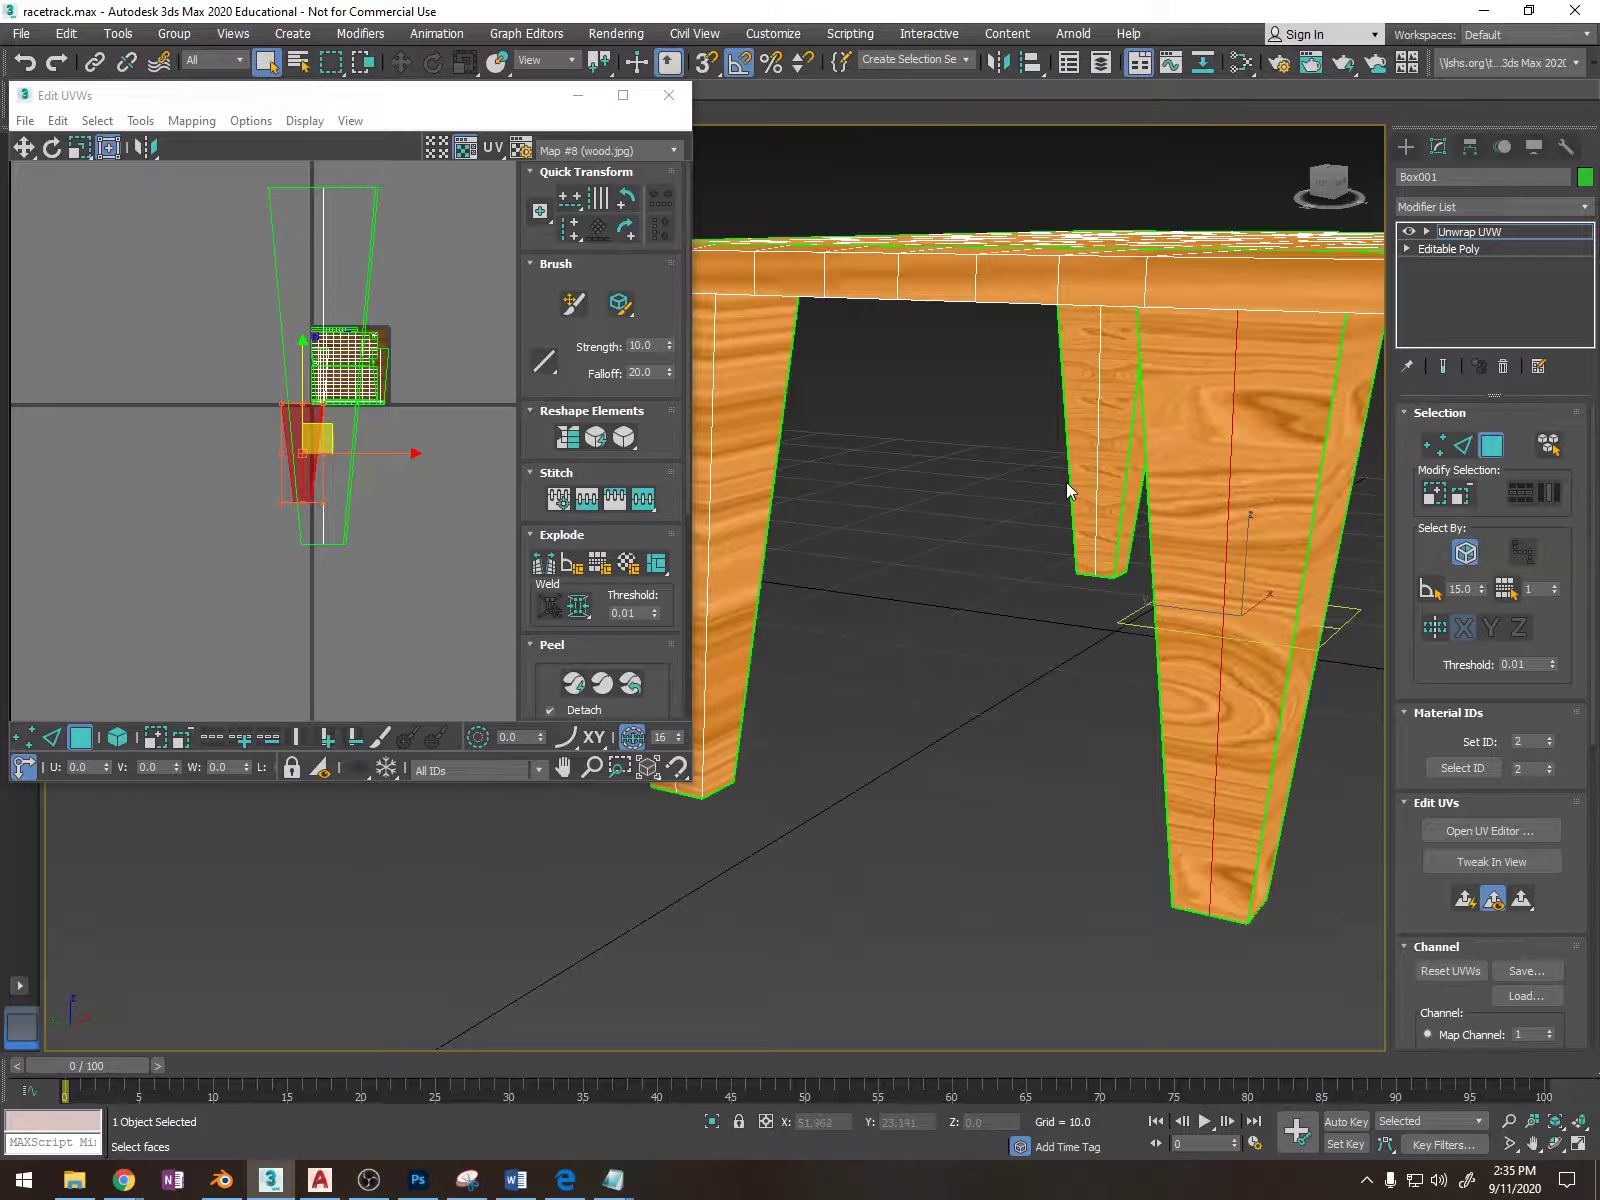
Copy the scaled UVs of the finished leg.
{"action": "middle_click_drag", "start_coordinate": [1068, 490], "coordinate": [1026, 482], "text": "alt"}
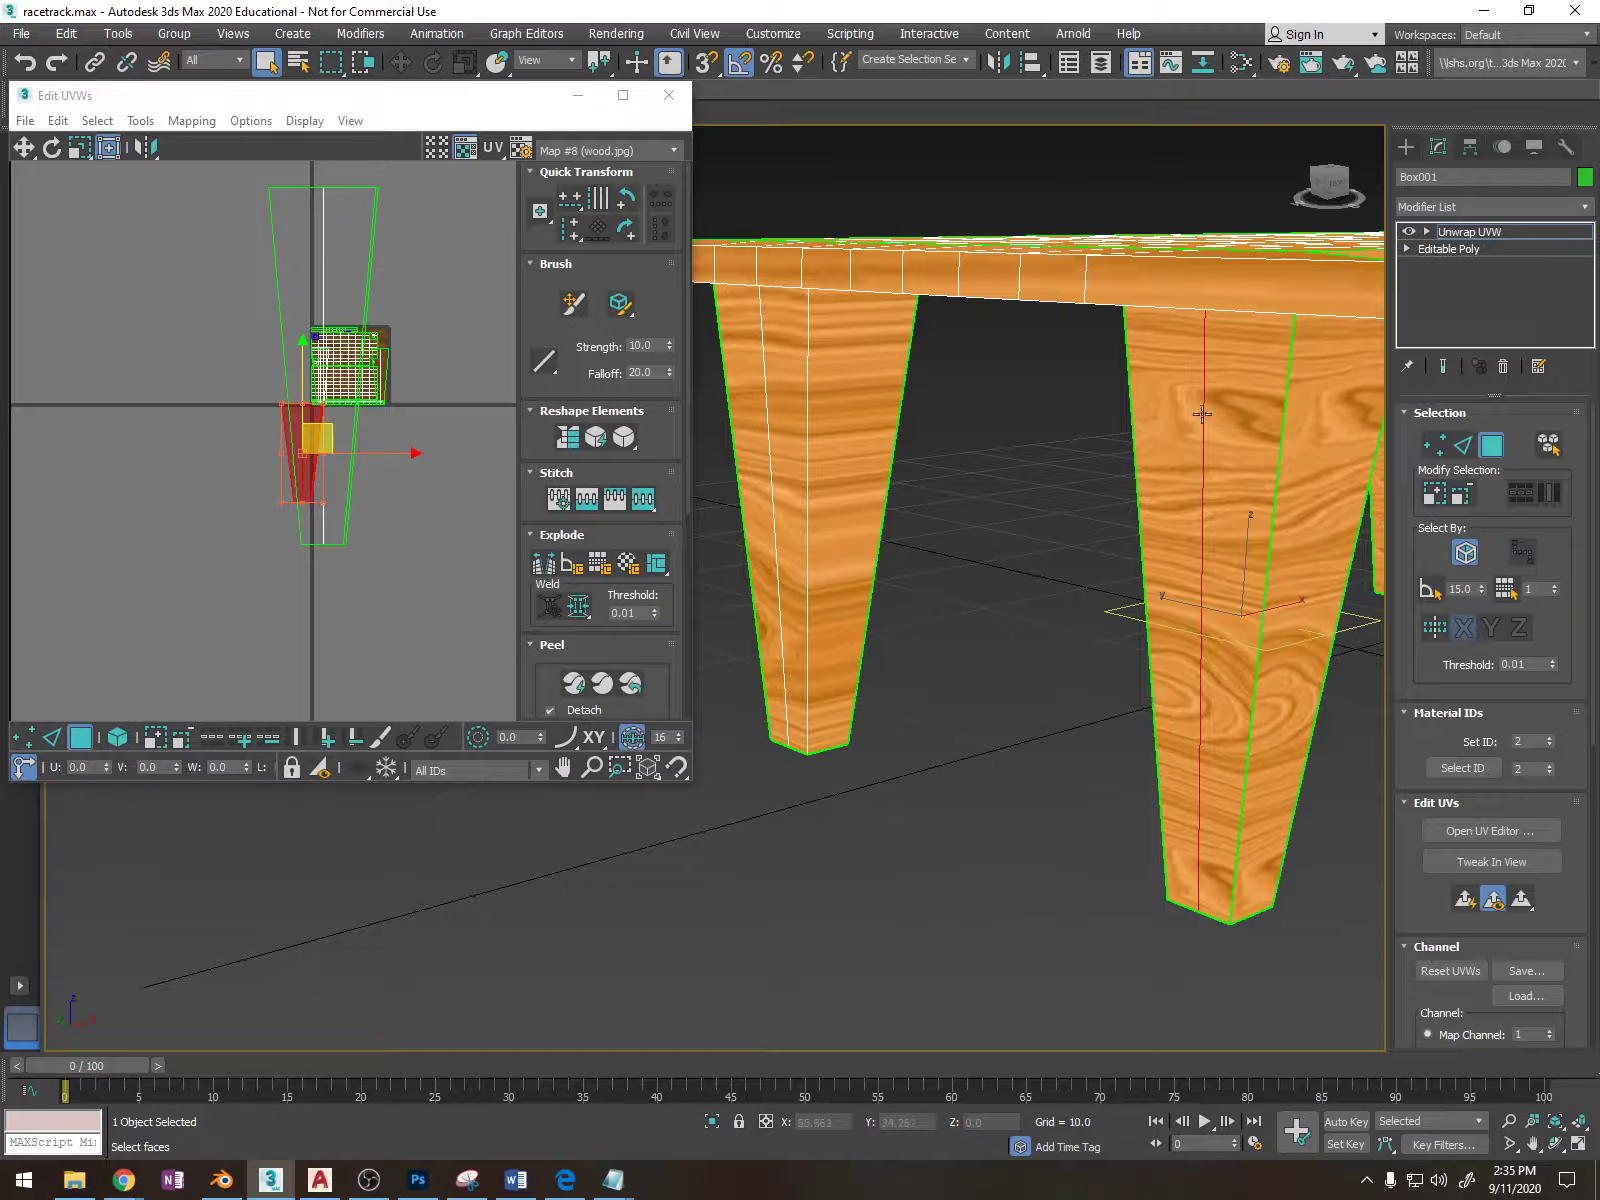
{"action": "scroll", "coordinate": [310, 445], "scroll_direction": "up", "scroll_amount": 5}
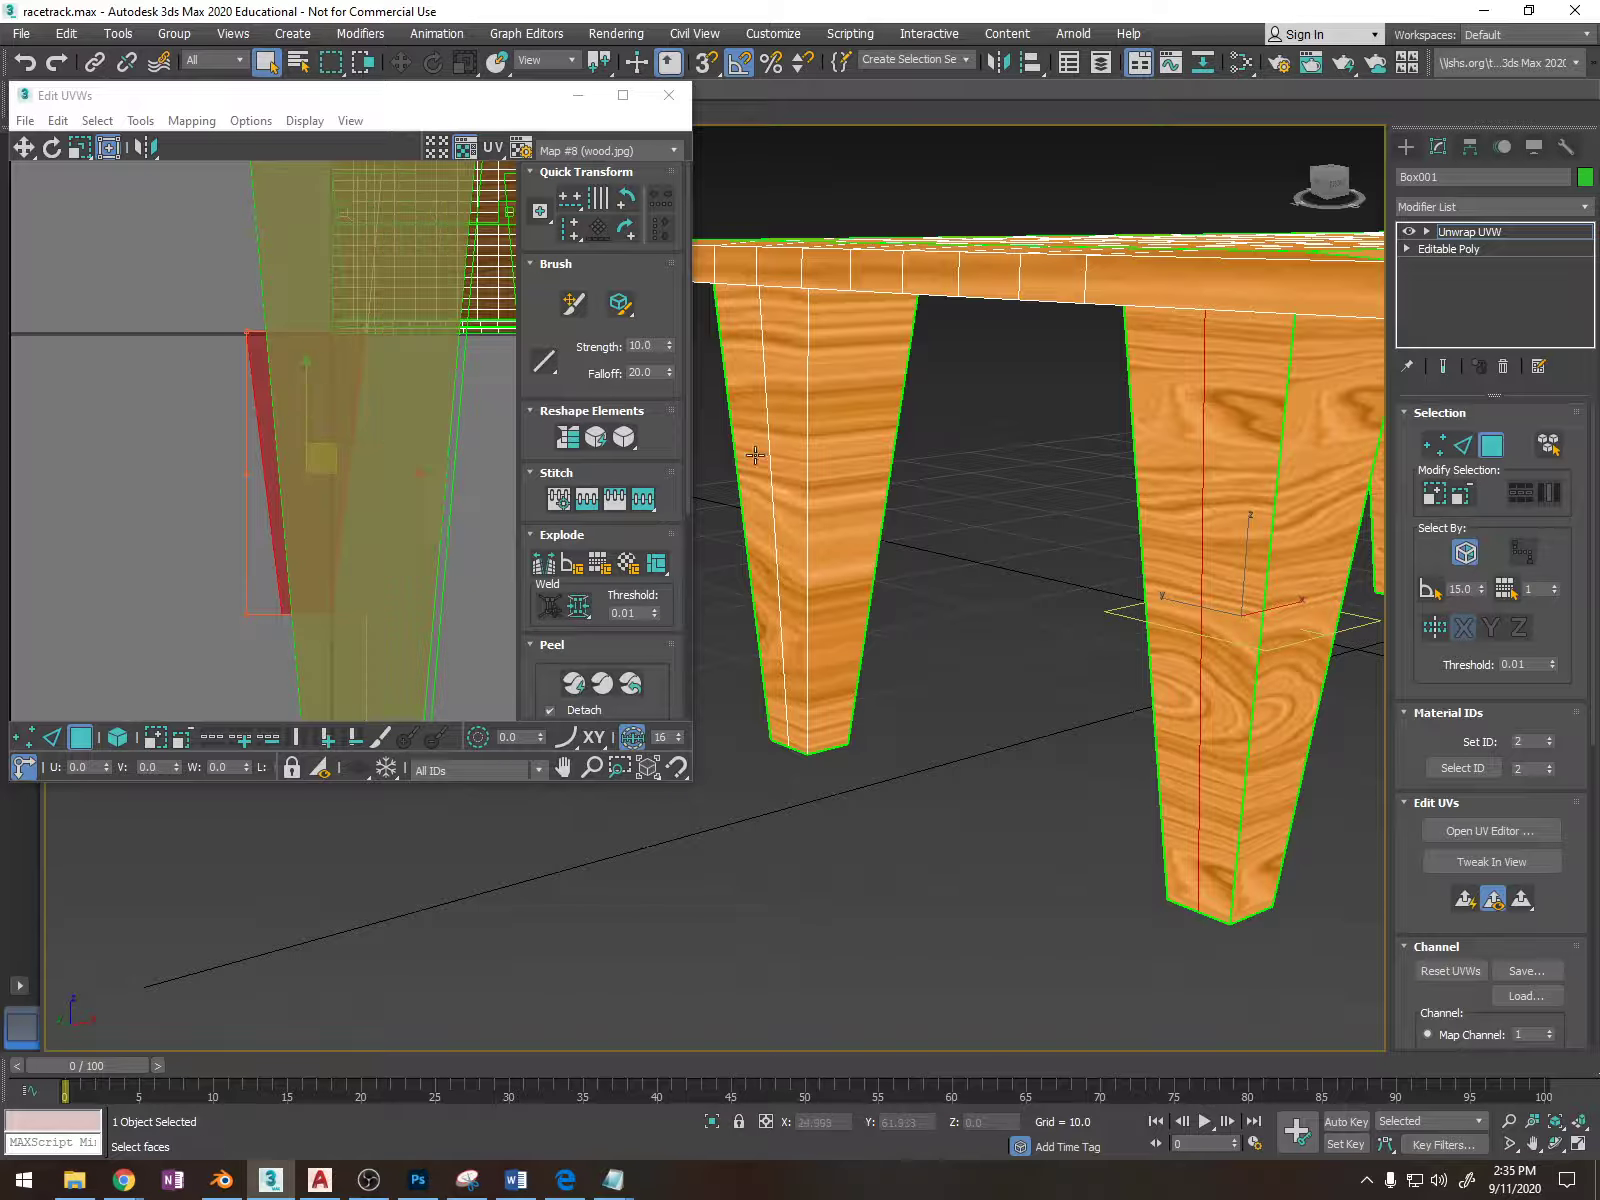
{"action": "middle_click_drag", "start_coordinate": [1292, 455], "coordinate": [914, 453]}
{"action": "scroll", "coordinate": [1114, 435], "scroll_direction": "down", "scroll_amount": 3}
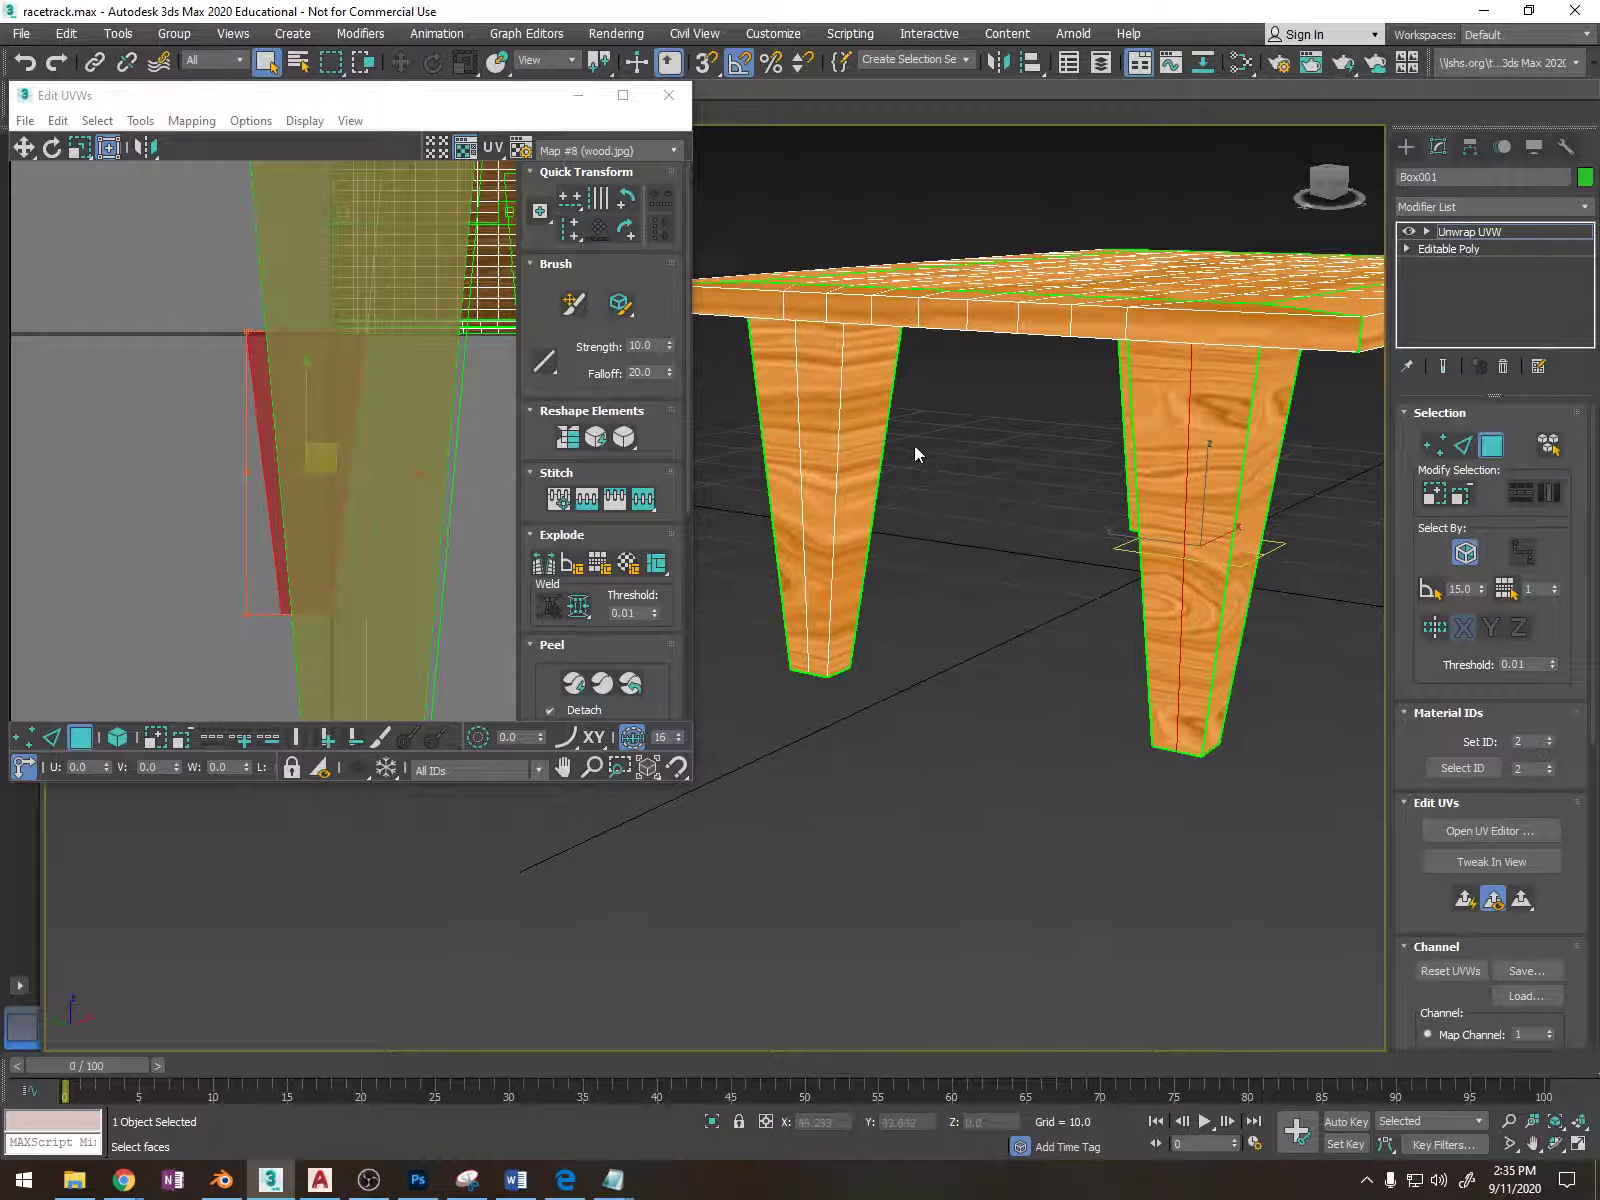
{"action": "middle_click_drag", "start_coordinate": [810, 404], "coordinate": [815, 358], "text": "alt"}
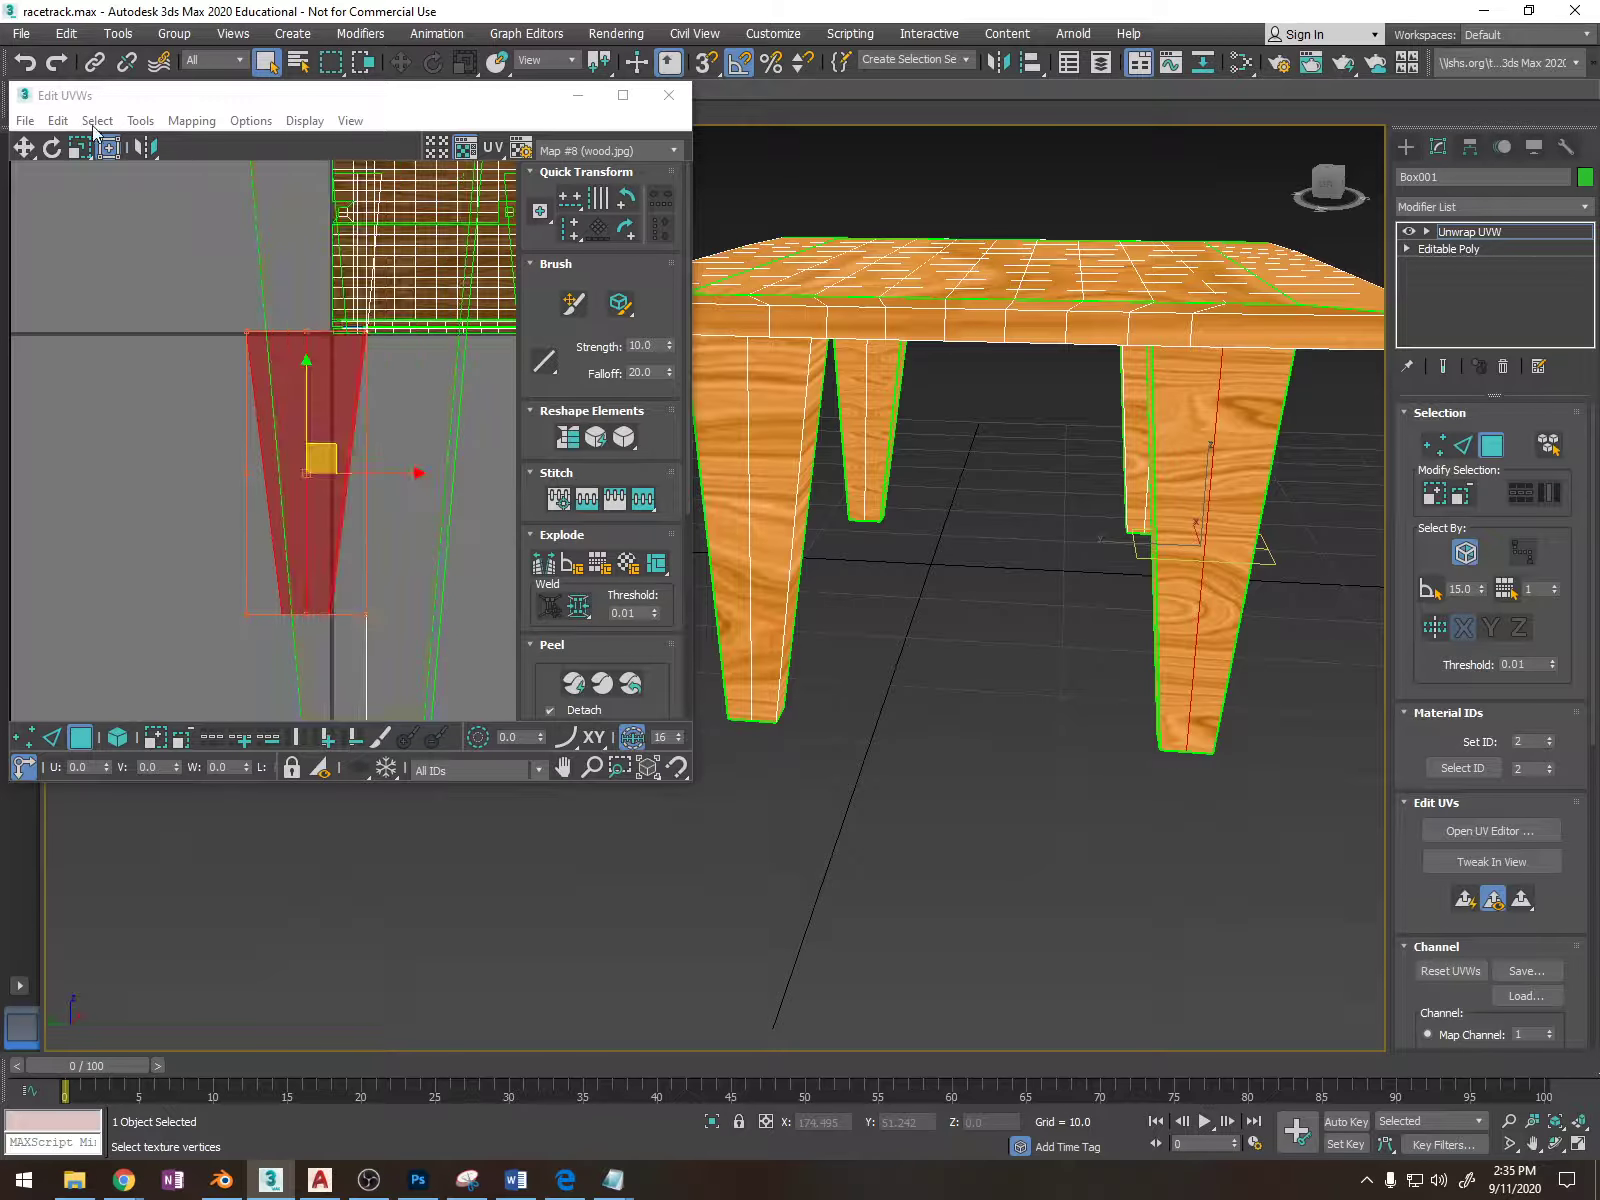
{"action": "left_click", "coordinate": [57, 121]}
{"action": "left_click", "coordinate": [67, 149]}
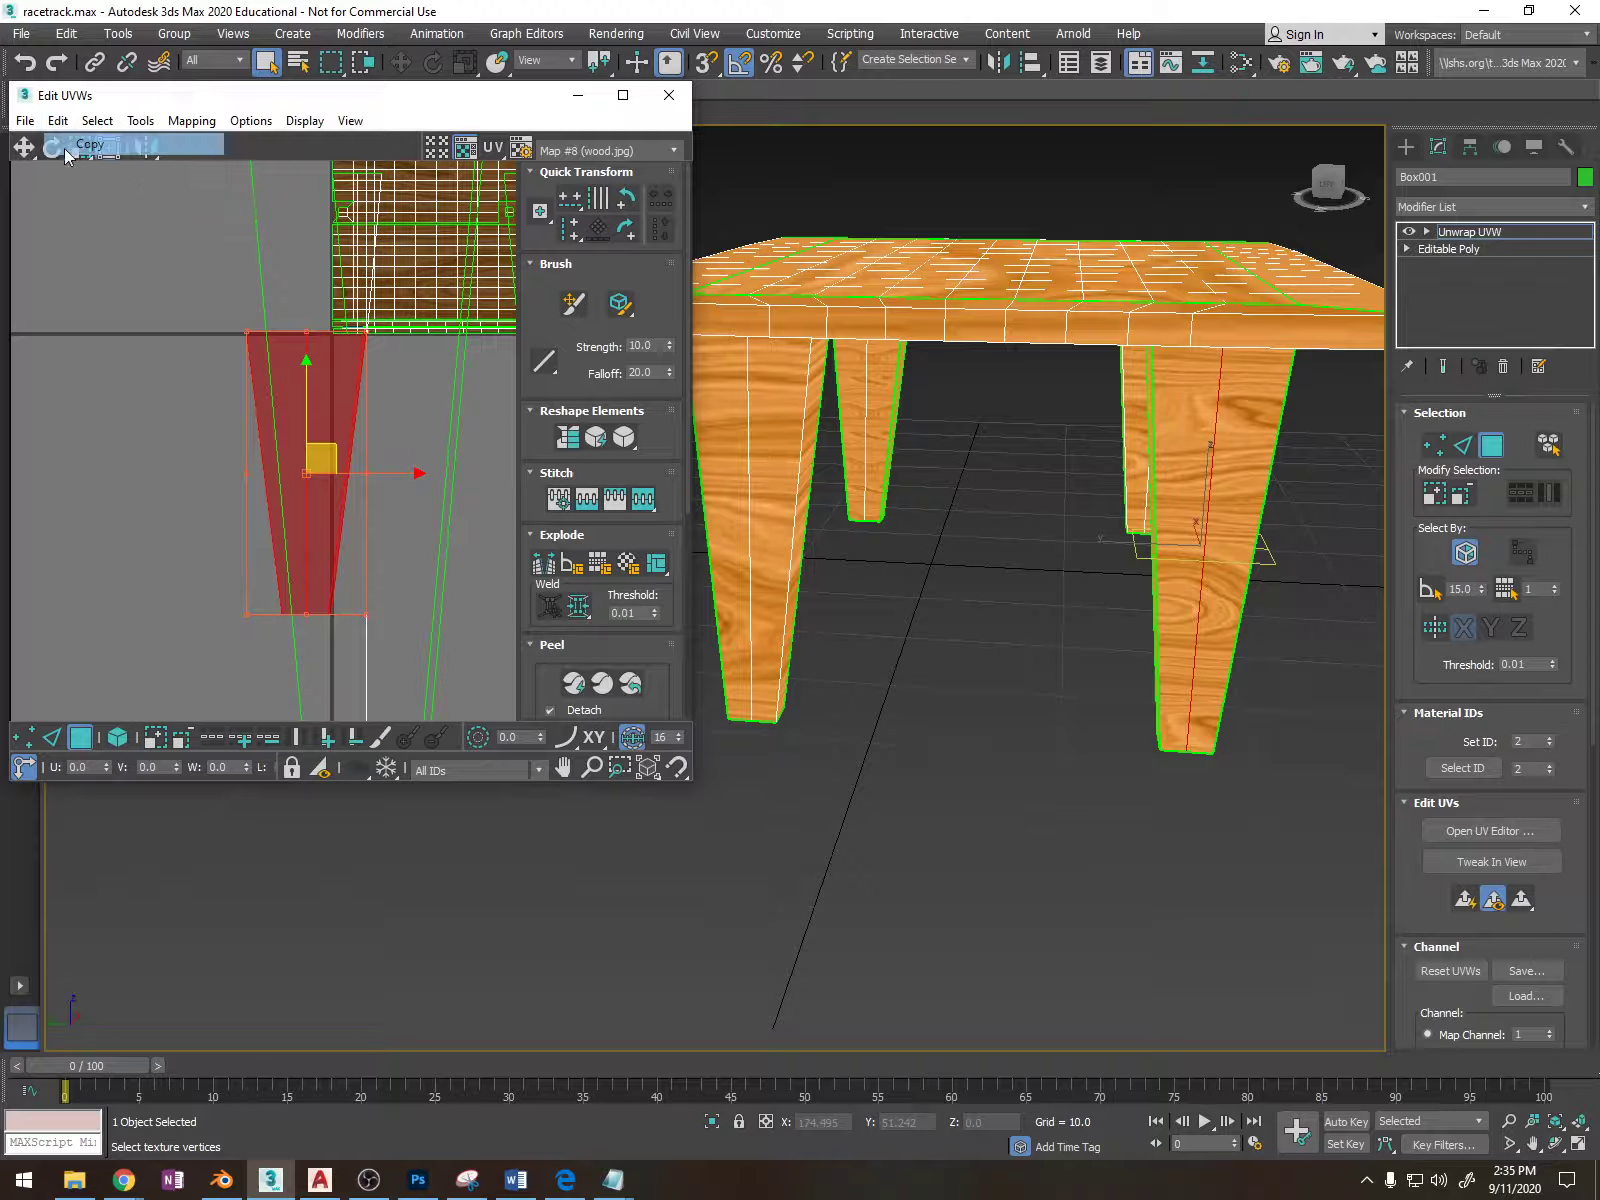
Select the side polygons around the adjacent second leg and paste the copied UVs onto them.
{"action": "left_click", "coordinate": [757, 463]}
{"action": "left_click", "coordinate": [739, 455], "text": "ctrl"}
{"action": "middle_click_drag", "start_coordinate": [779, 455], "coordinate": [872, 465], "text": "alt"}
{"action": "scroll", "coordinate": [850, 475], "scroll_direction": "up", "scroll_amount": 5}
{"action": "left_click", "coordinate": [776, 456], "text": "ctrl"}
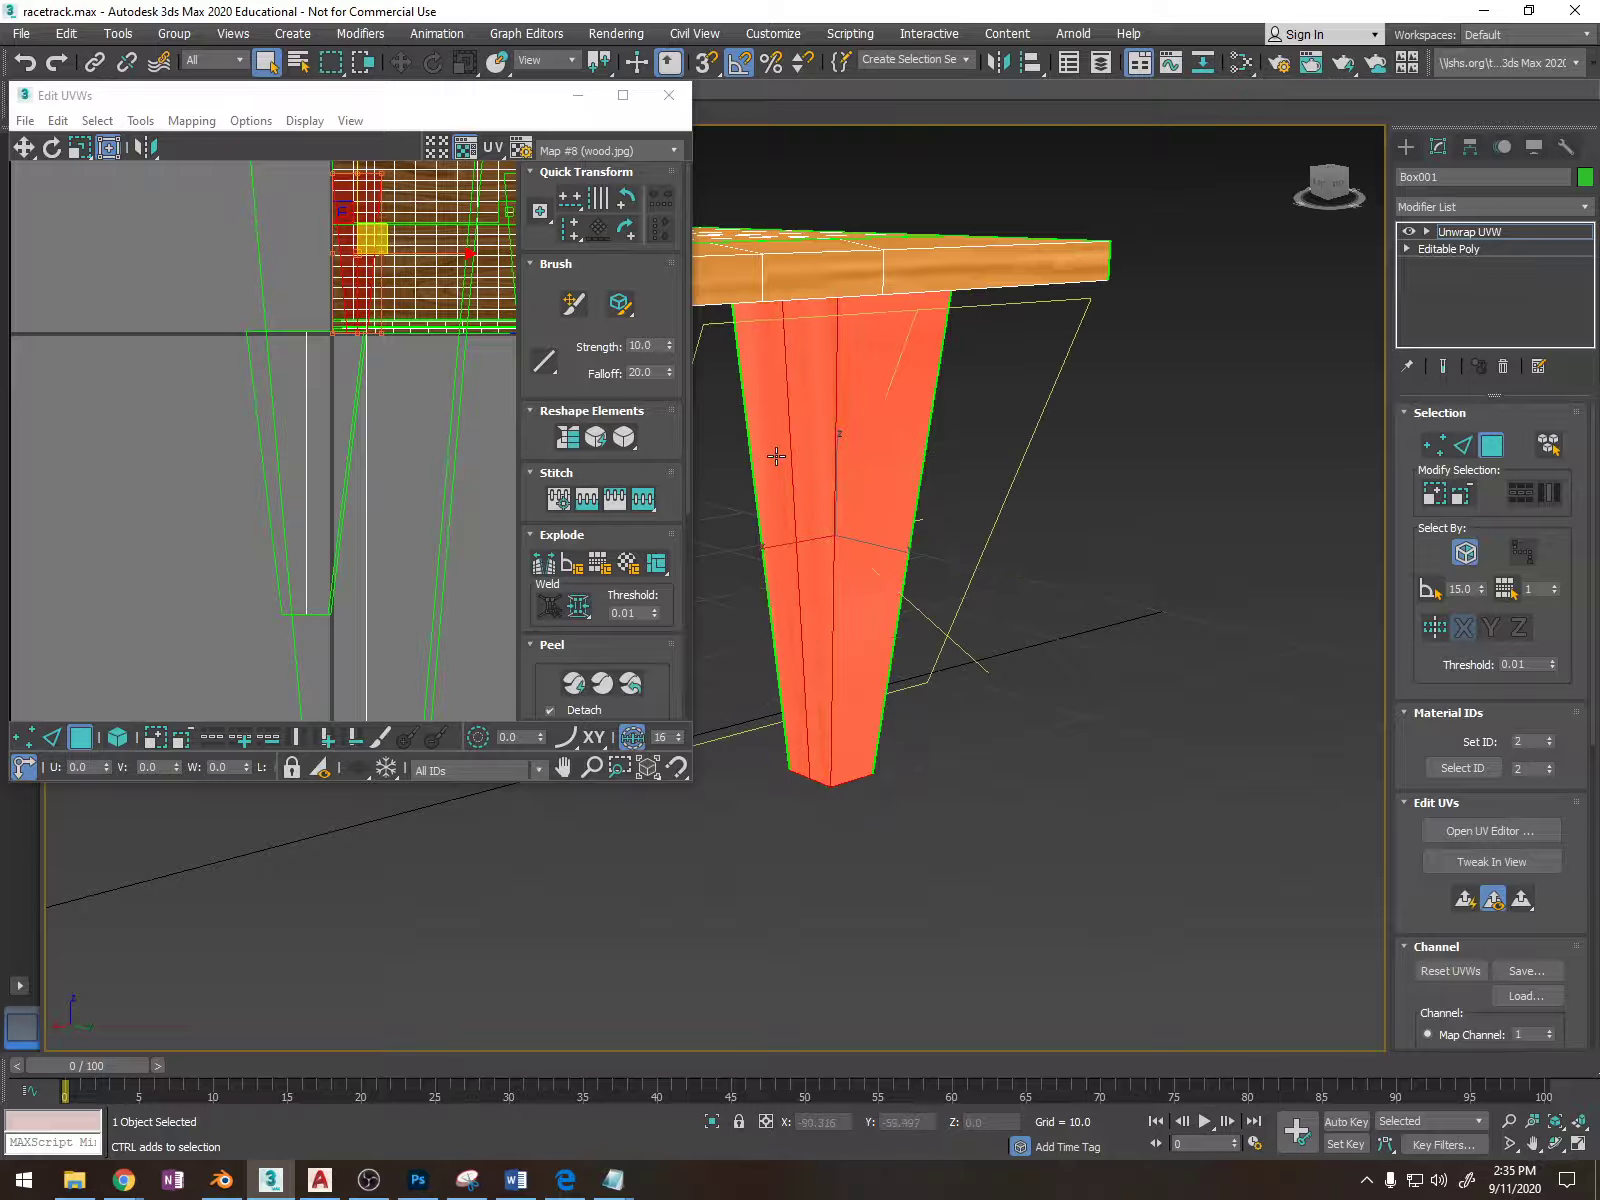
{"action": "key", "text": "F2"}
{"action": "key", "text": "F2"}
{"action": "mouse_move", "coordinate": [775, 454]}
{"action": "middle_mouse_down", "text": "alt"}
{"action": "mouse_move", "coordinate": [941, 462]}
{"action": "mouse_move", "coordinate": [646, 456]}
{"action": "mouse_move", "coordinate": [871, 436]}
{"action": "mouse_move", "coordinate": [794, 484]}
{"action": "middle_mouse_up", "text": "alt"}
{"action": "left_click", "coordinate": [871, 436], "text": "ctrl"}
{"action": "key", "text": "F2"}
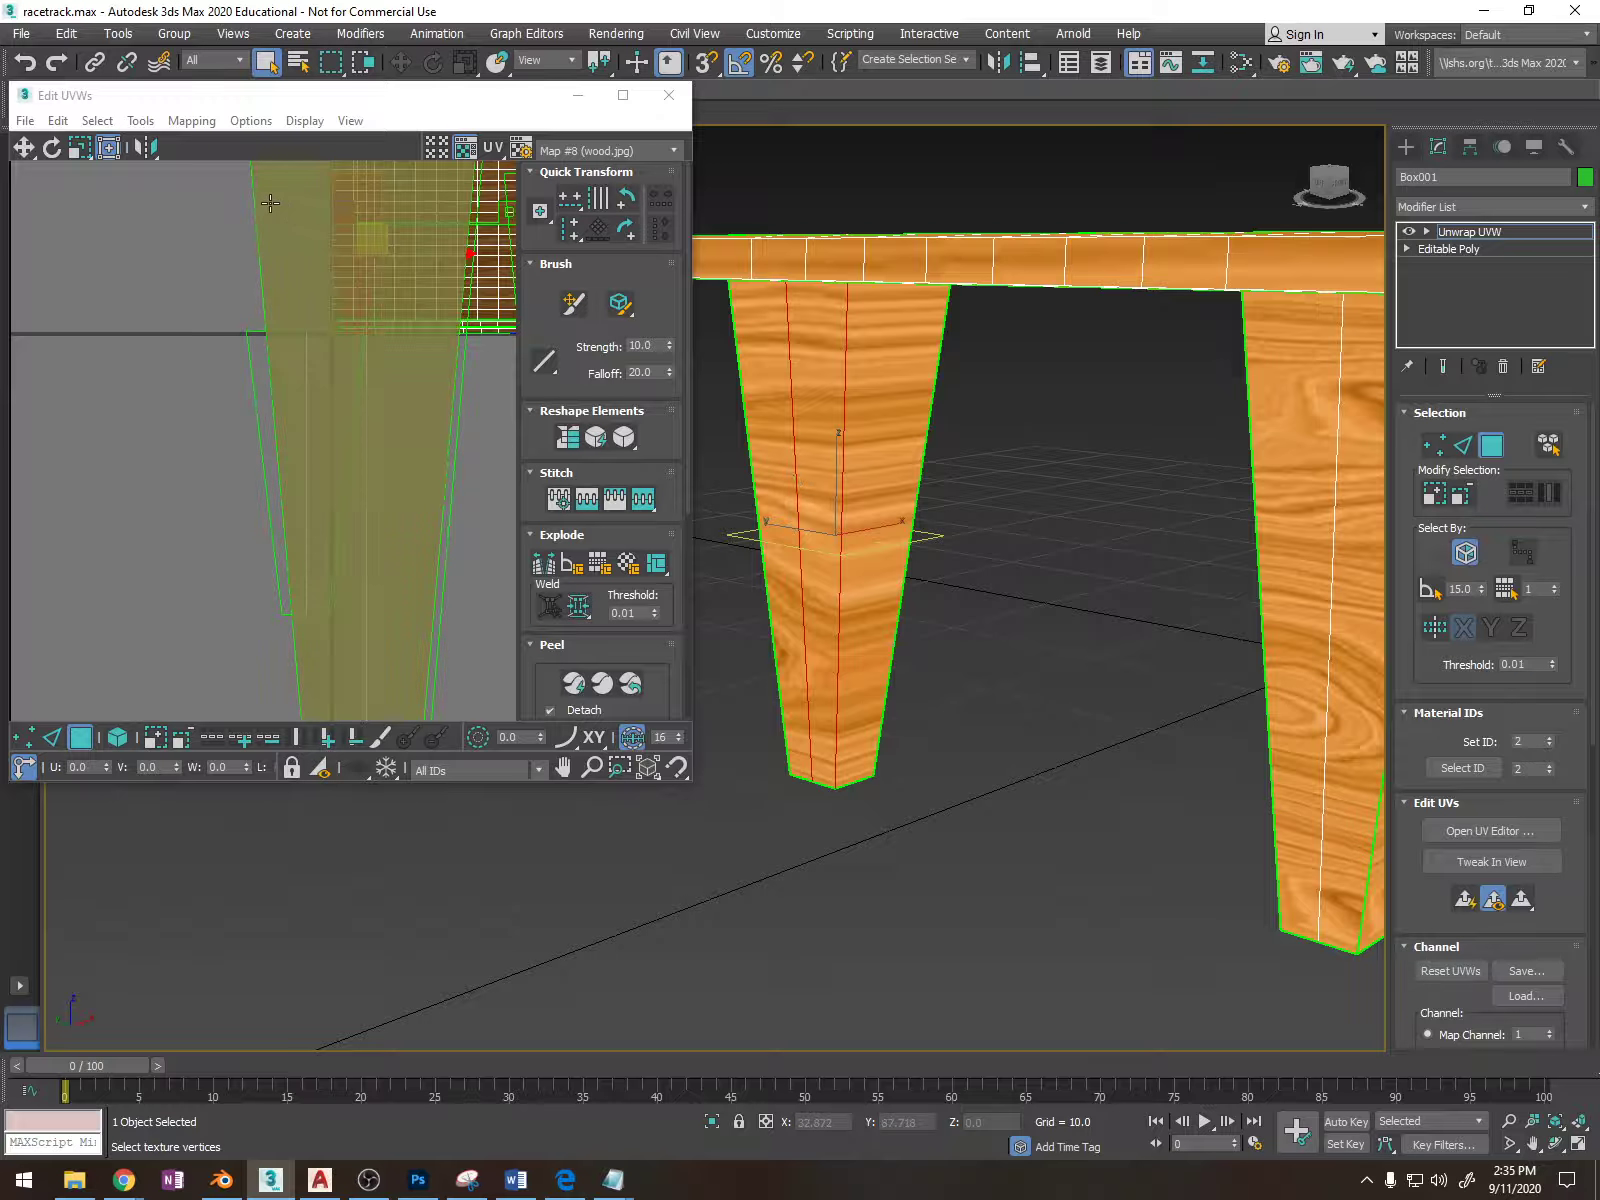
{"action": "left_click", "coordinate": [50, 120]}
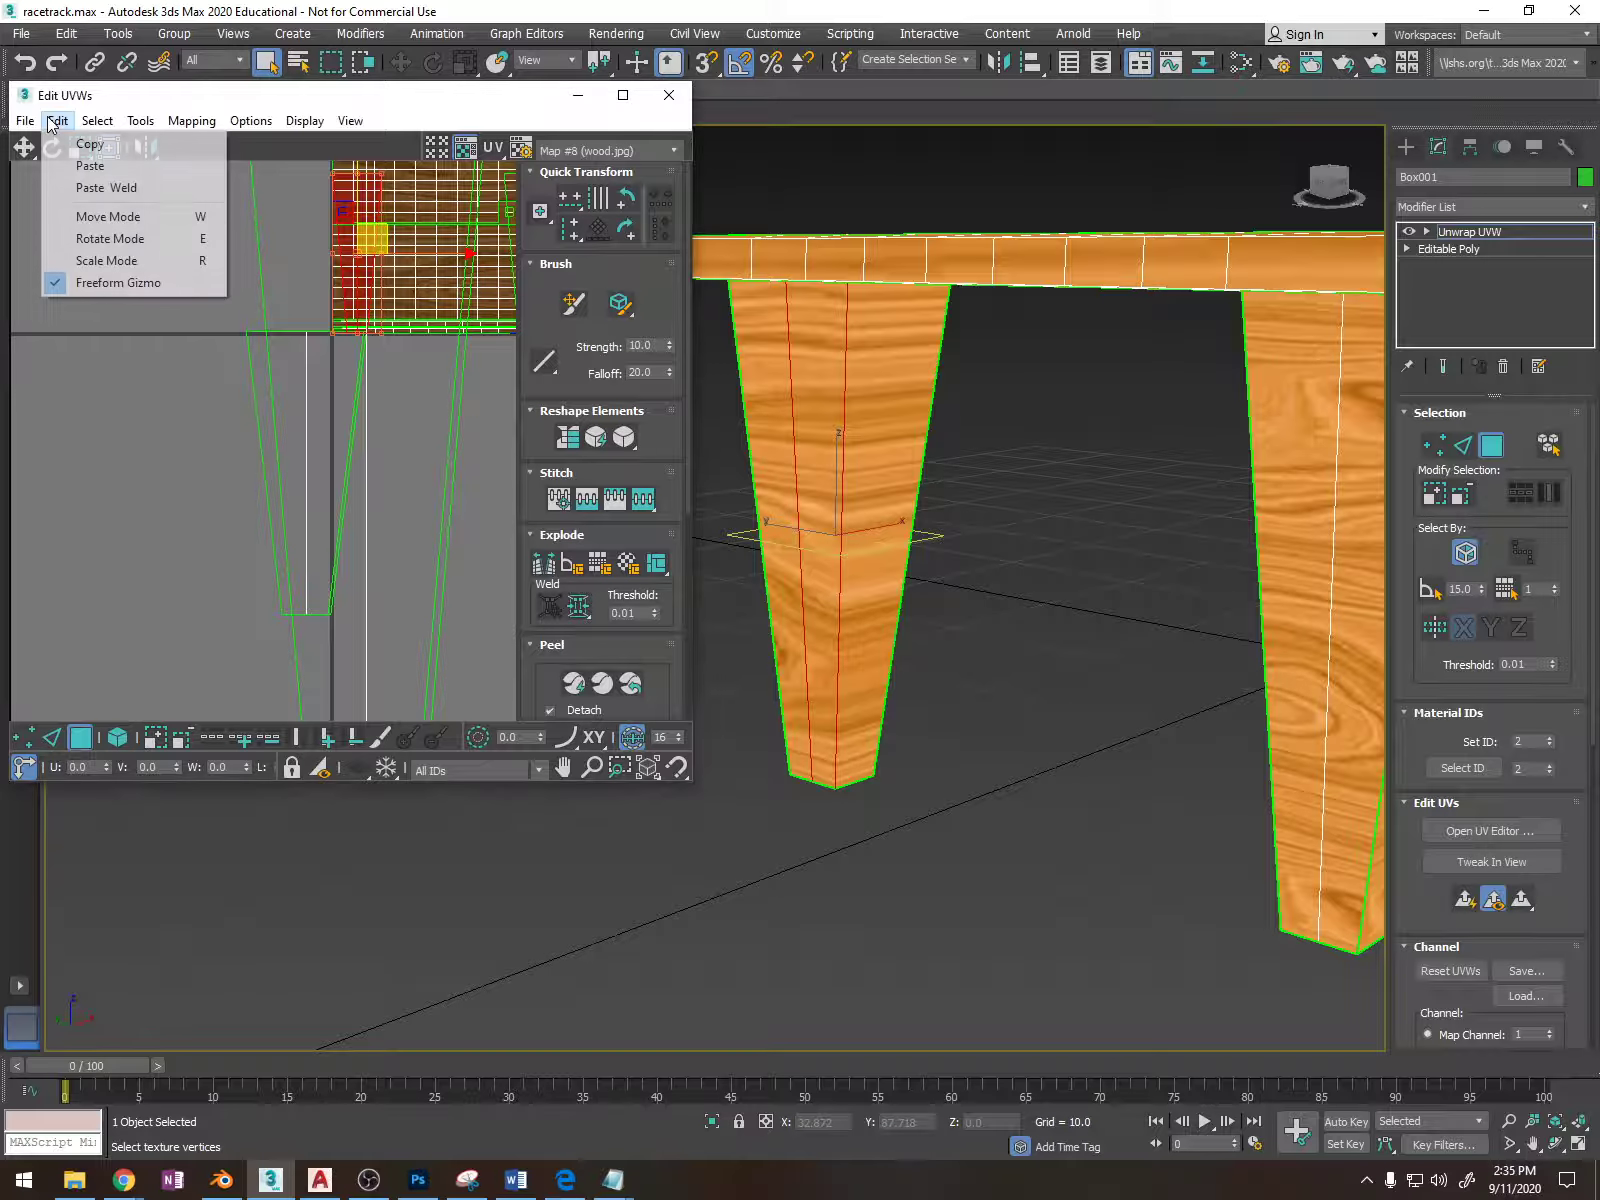
{"action": "left_click", "coordinate": [89, 166]}
{"action": "scroll", "coordinate": [898, 433], "scroll_direction": "down", "scroll_amount": 3}
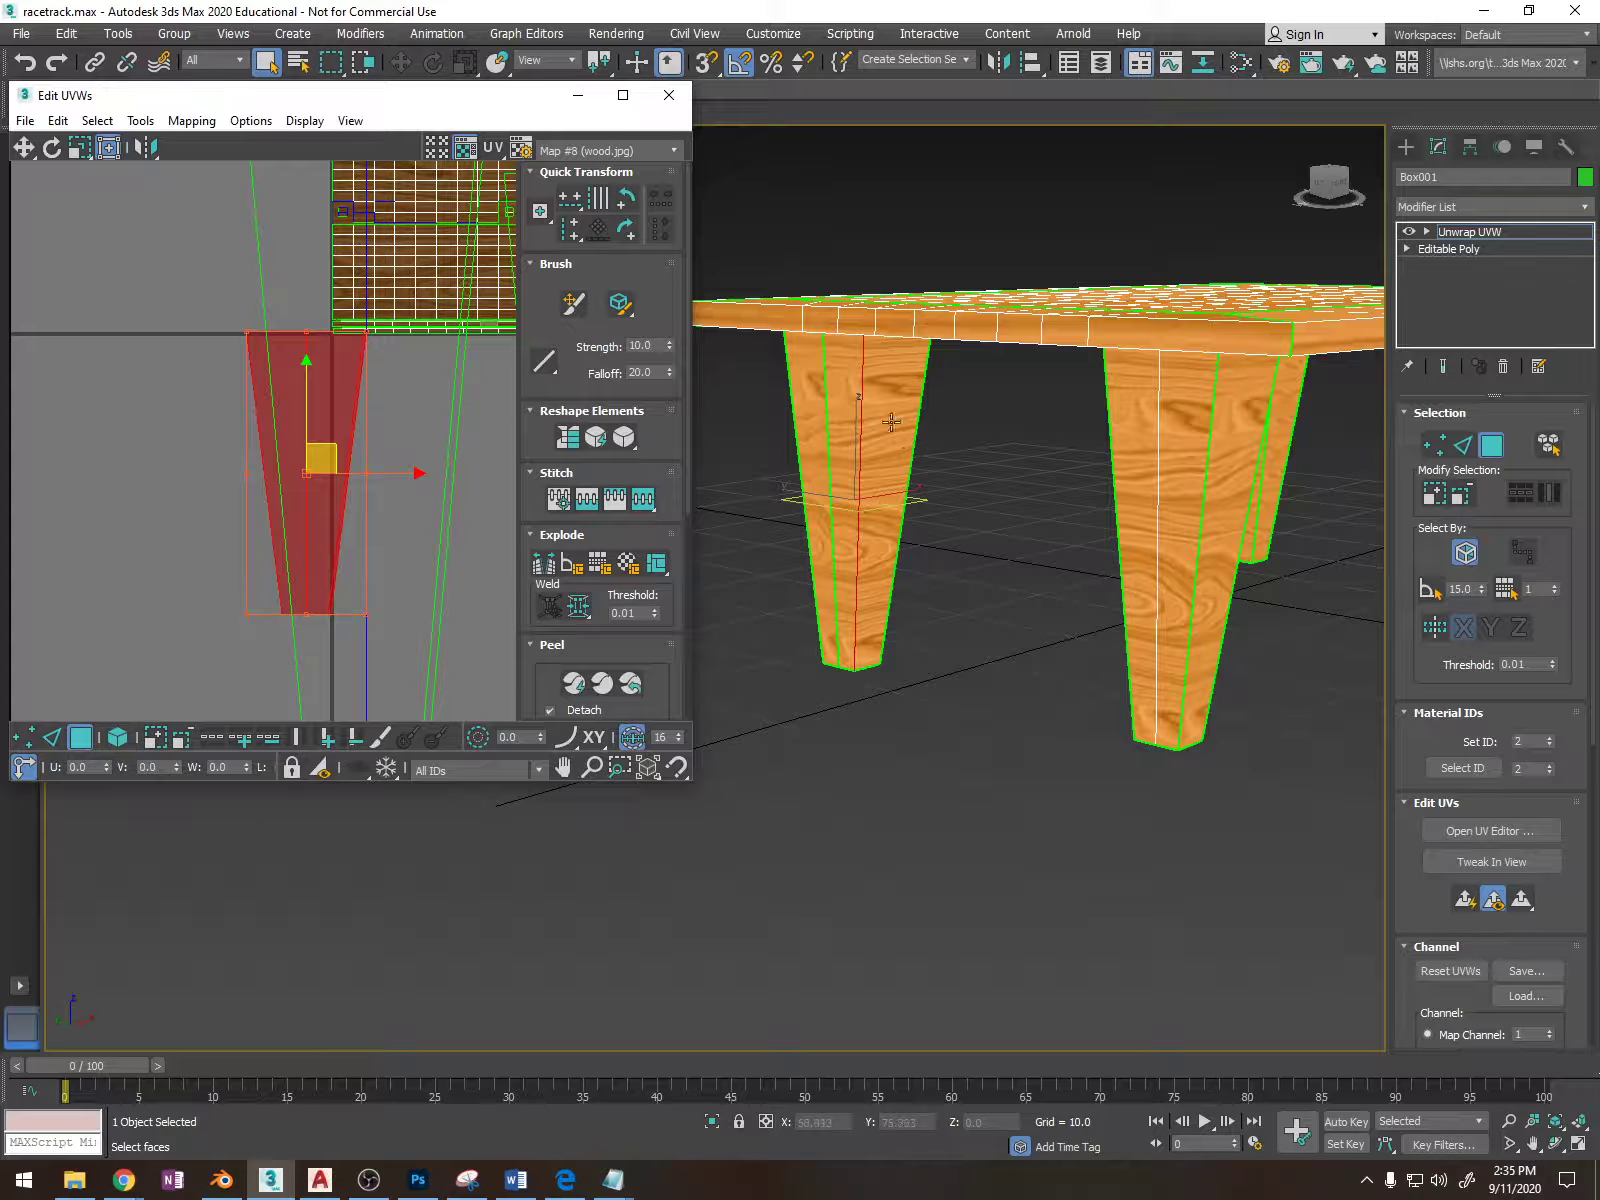
Select all side polygons of the third table leg and paste the copied leg UVs onto them.
{"action": "middle_click_drag", "start_coordinate": [992, 517], "coordinate": [1043, 484], "text": "alt"}
{"action": "scroll", "coordinate": [957, 508], "scroll_direction": "down", "scroll_amount": 5}
{"action": "scroll", "coordinate": [1190, 505], "scroll_direction": "up", "scroll_amount": 5}
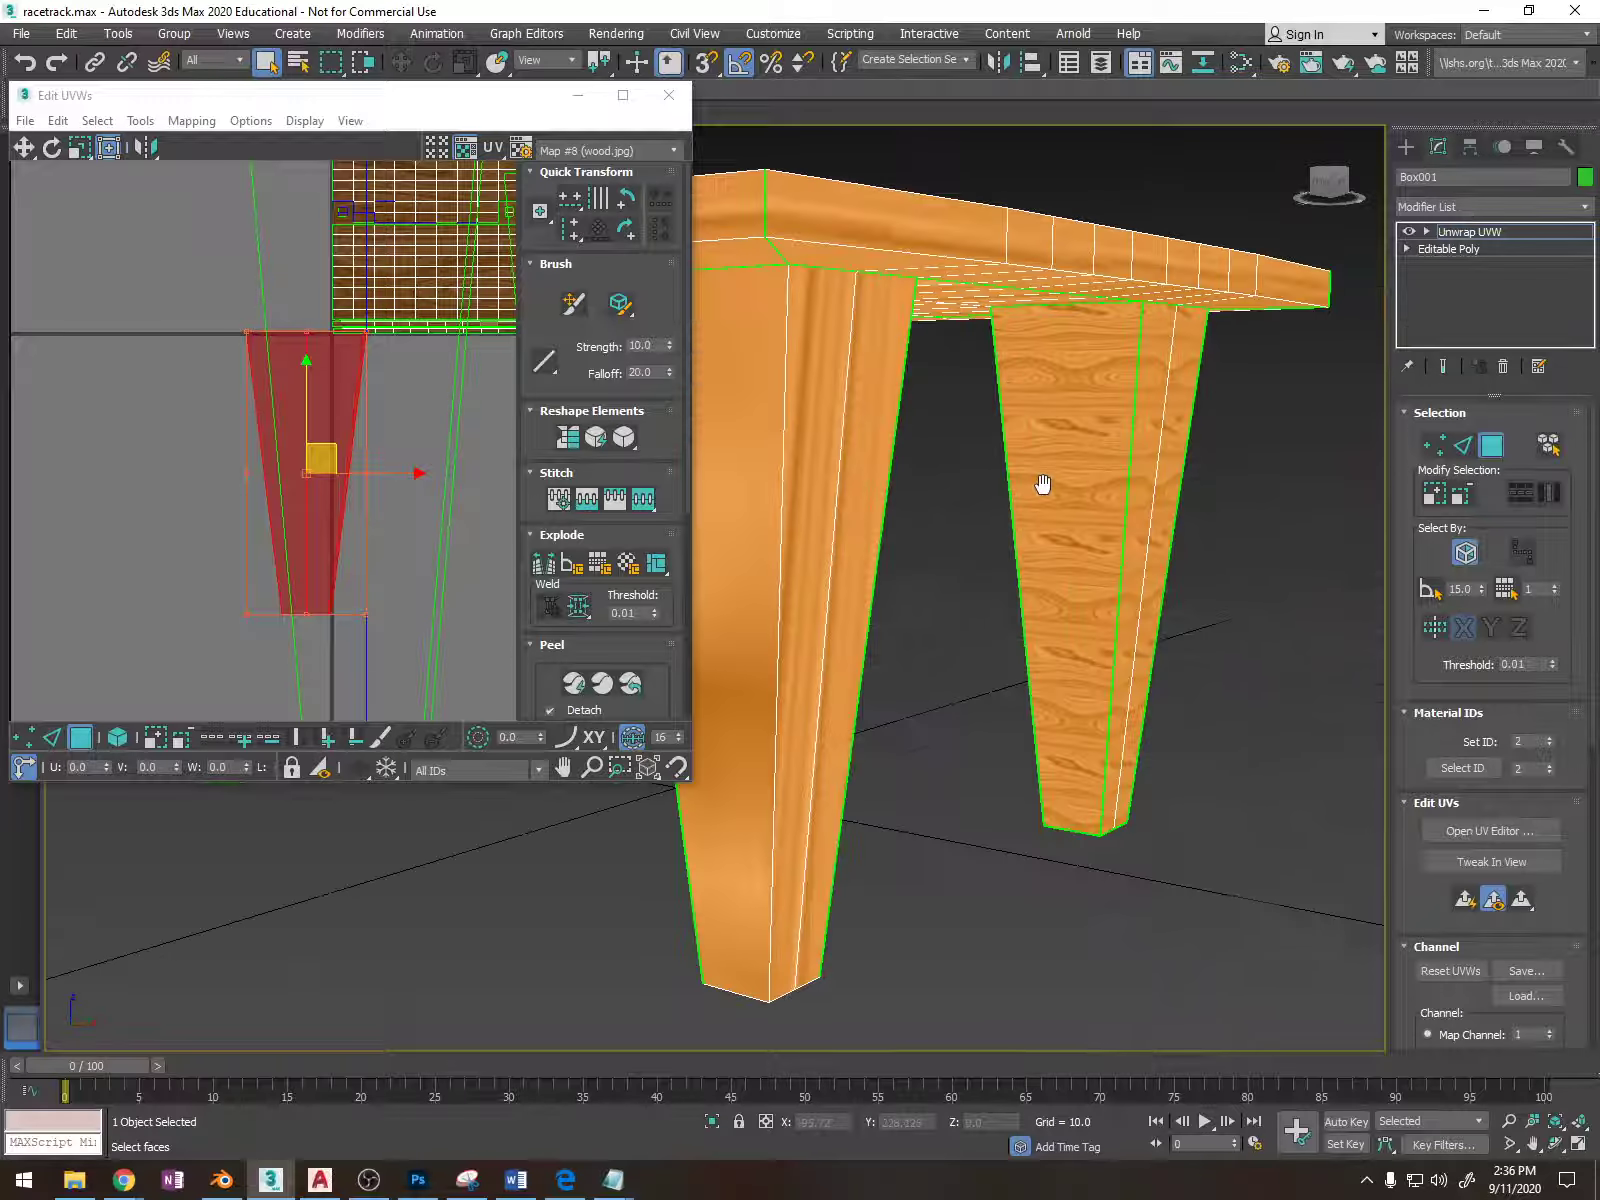
{"action": "left_click", "coordinate": [1048, 417]}
{"action": "key", "text": "F2"}
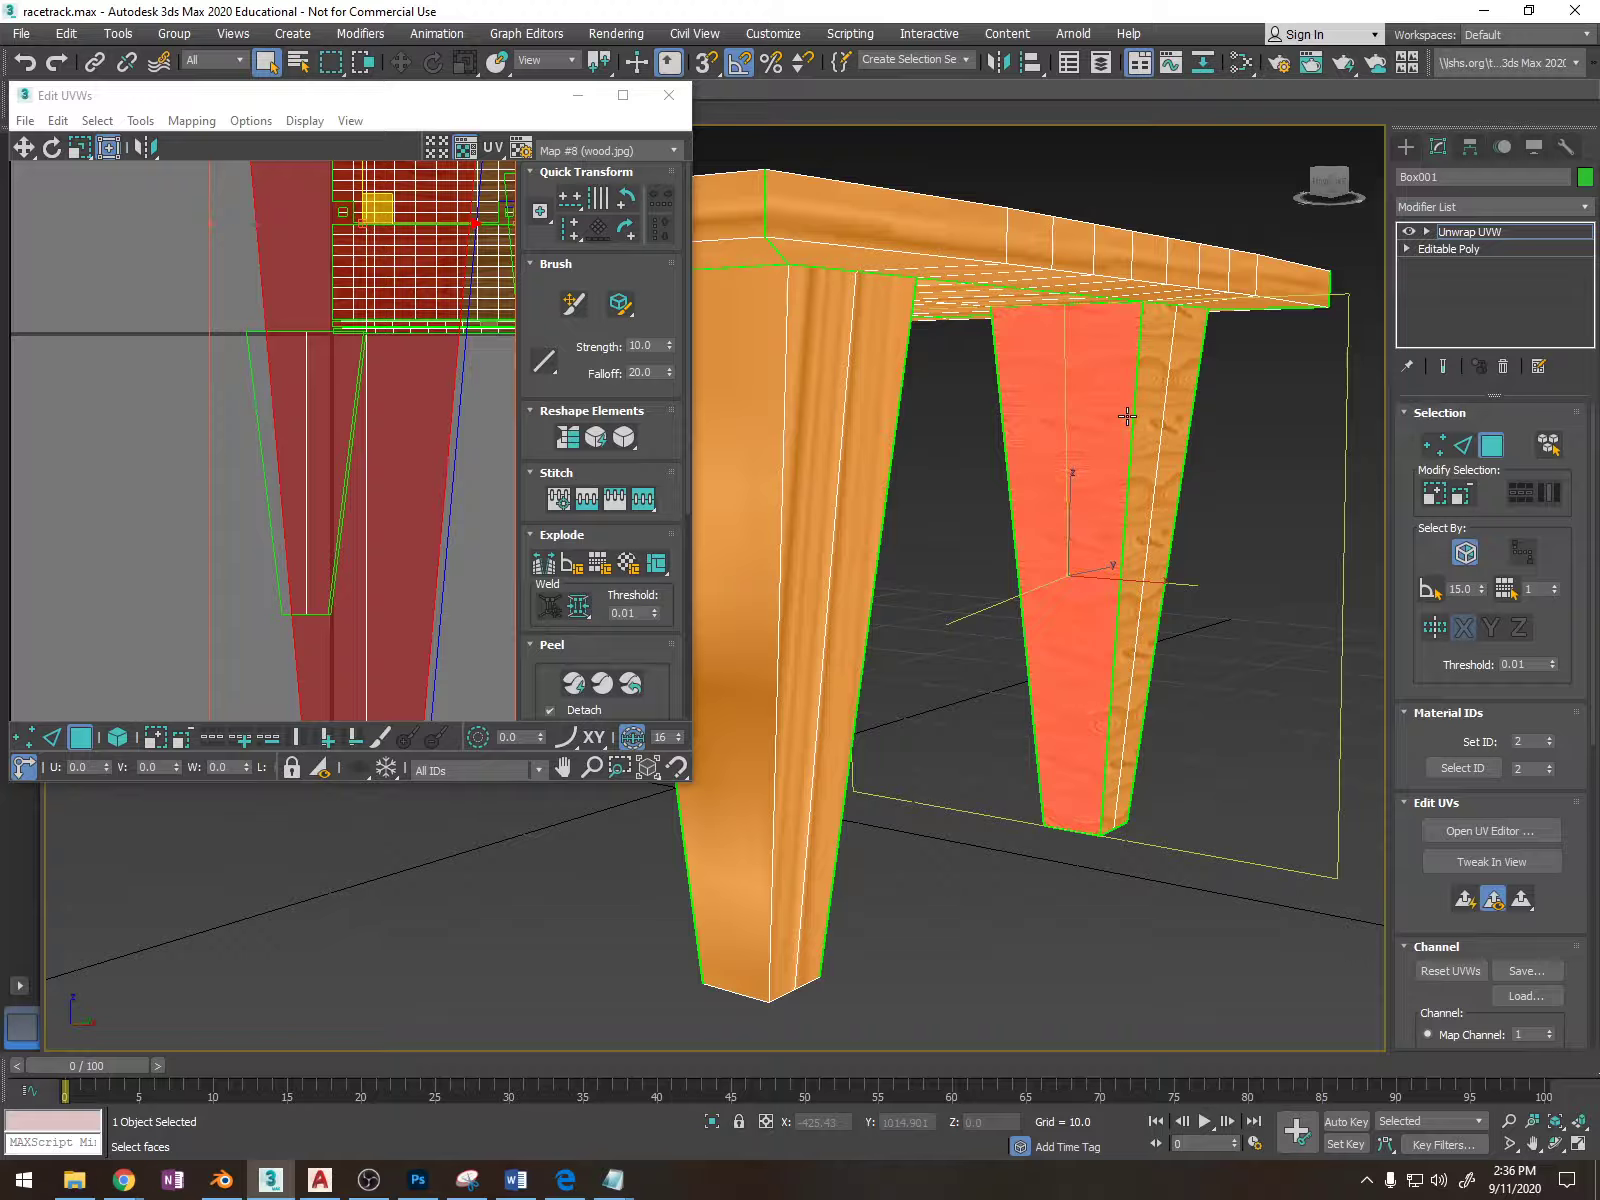
{"action": "left_click", "coordinate": [1157, 402], "text": "ctrl"}
{"action": "left_click", "coordinate": [1182, 418], "text": "ctrl"}
{"action": "middle_click_drag", "start_coordinate": [1182, 418], "coordinate": [914, 432], "text": "alt"}
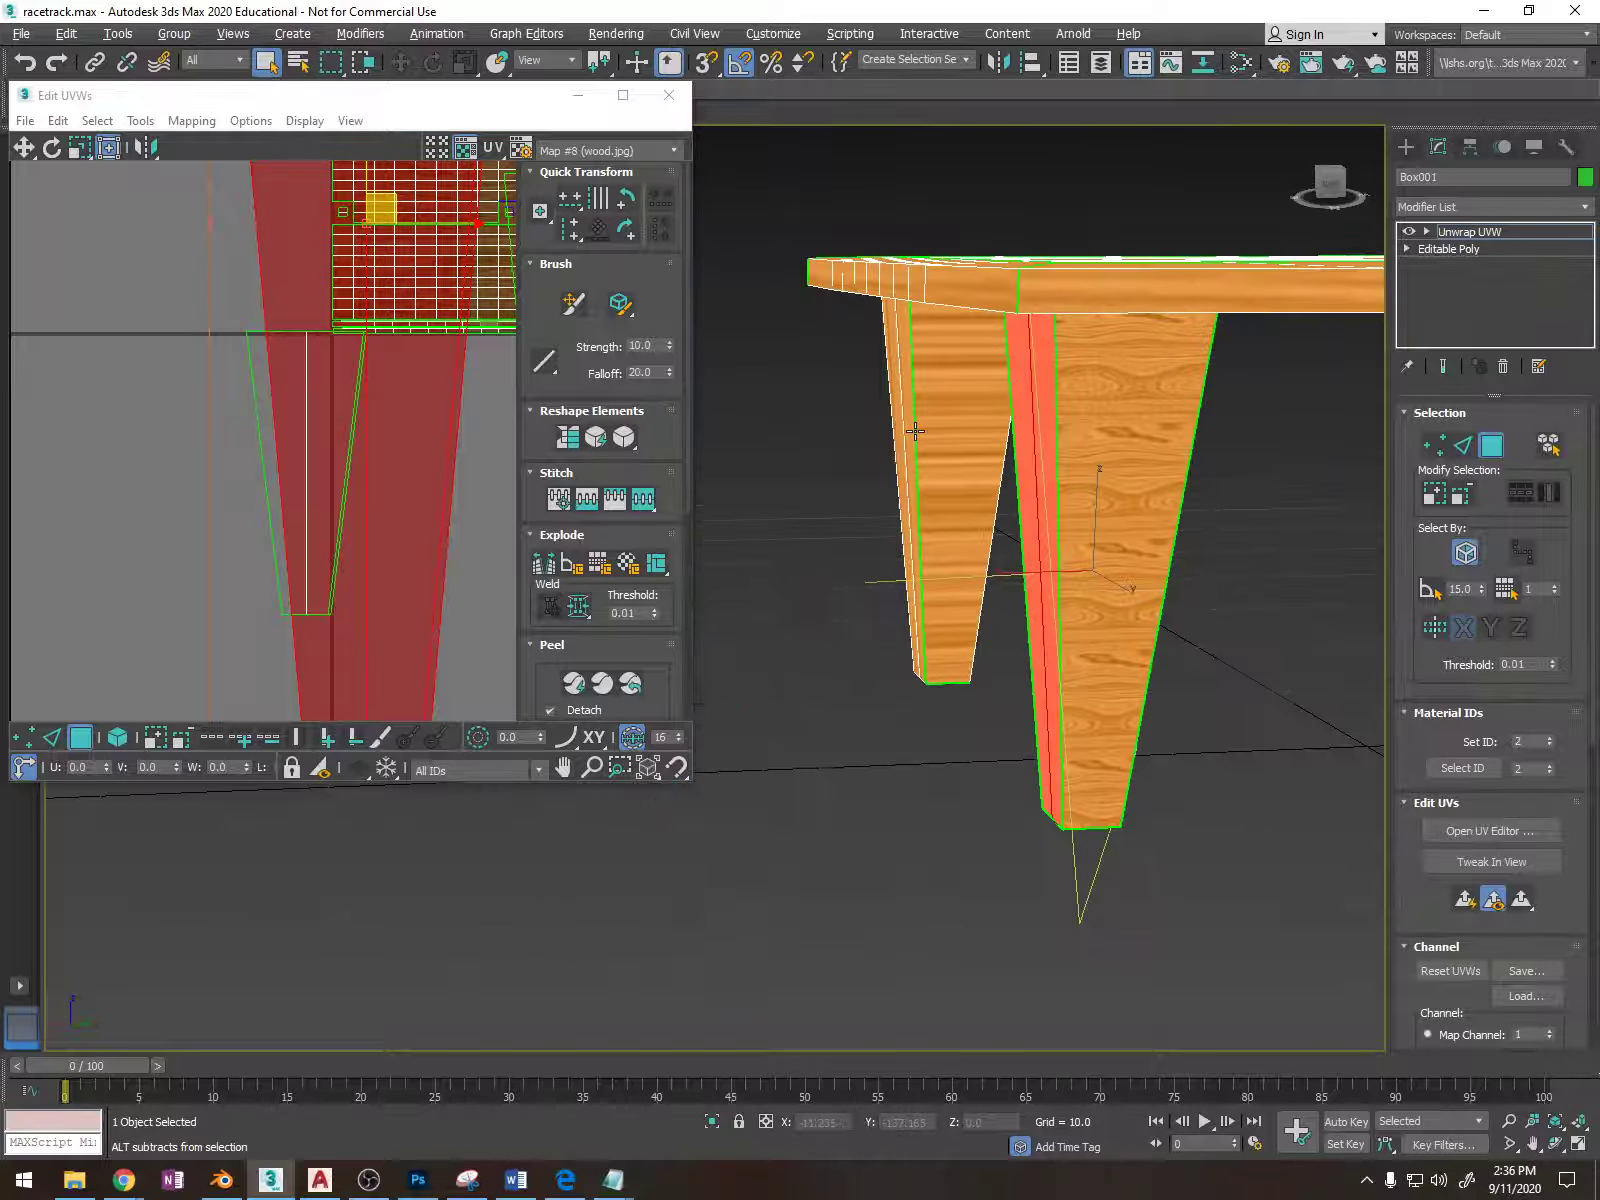
{"action": "left_click", "coordinate": [1130, 439], "text": "ctrl"}
{"action": "mouse_move", "coordinate": [1130, 439]}
{"action": "middle_mouse_down", "text": "alt"}
{"action": "mouse_move", "coordinate": [1165, 455]}
{"action": "mouse_move", "coordinate": [1110, 455]}
{"action": "middle_mouse_up", "text": "alt"}
{"action": "left_click", "coordinate": [58, 120]}
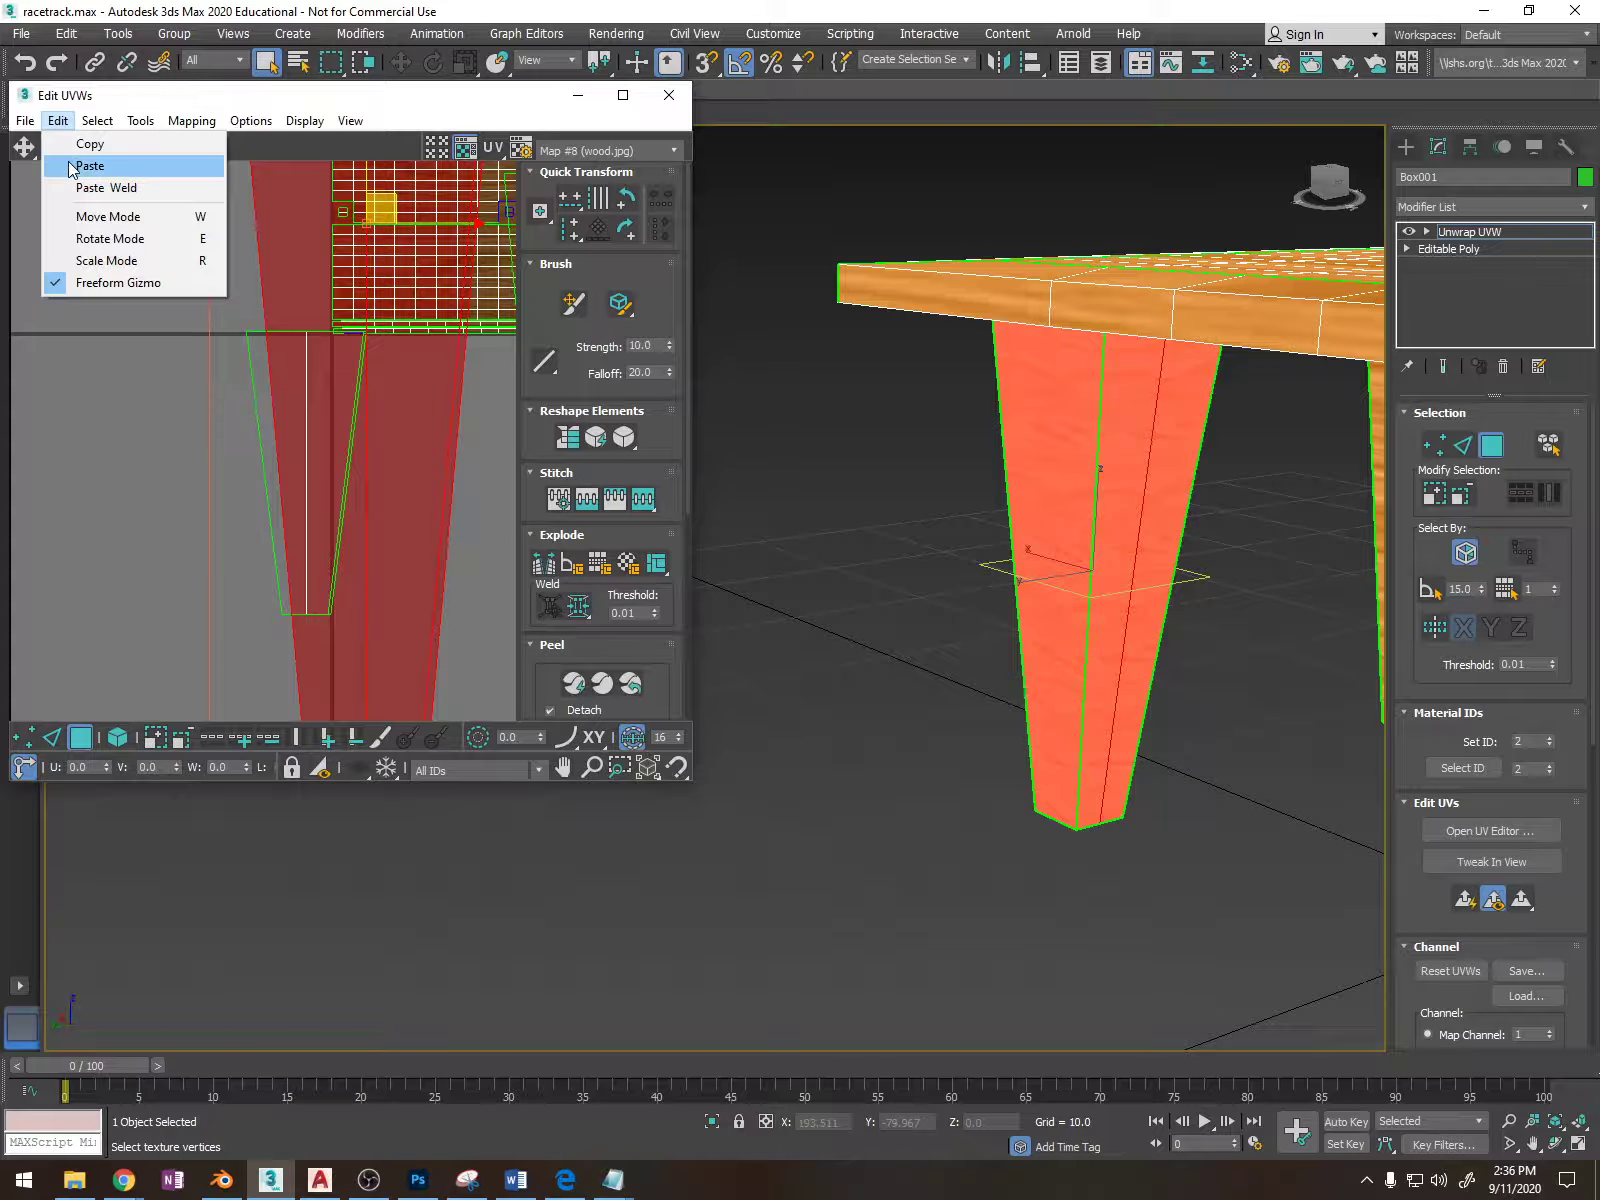
{"action": "left_click", "coordinate": [90, 164]}
{"action": "key", "text": "F2"}
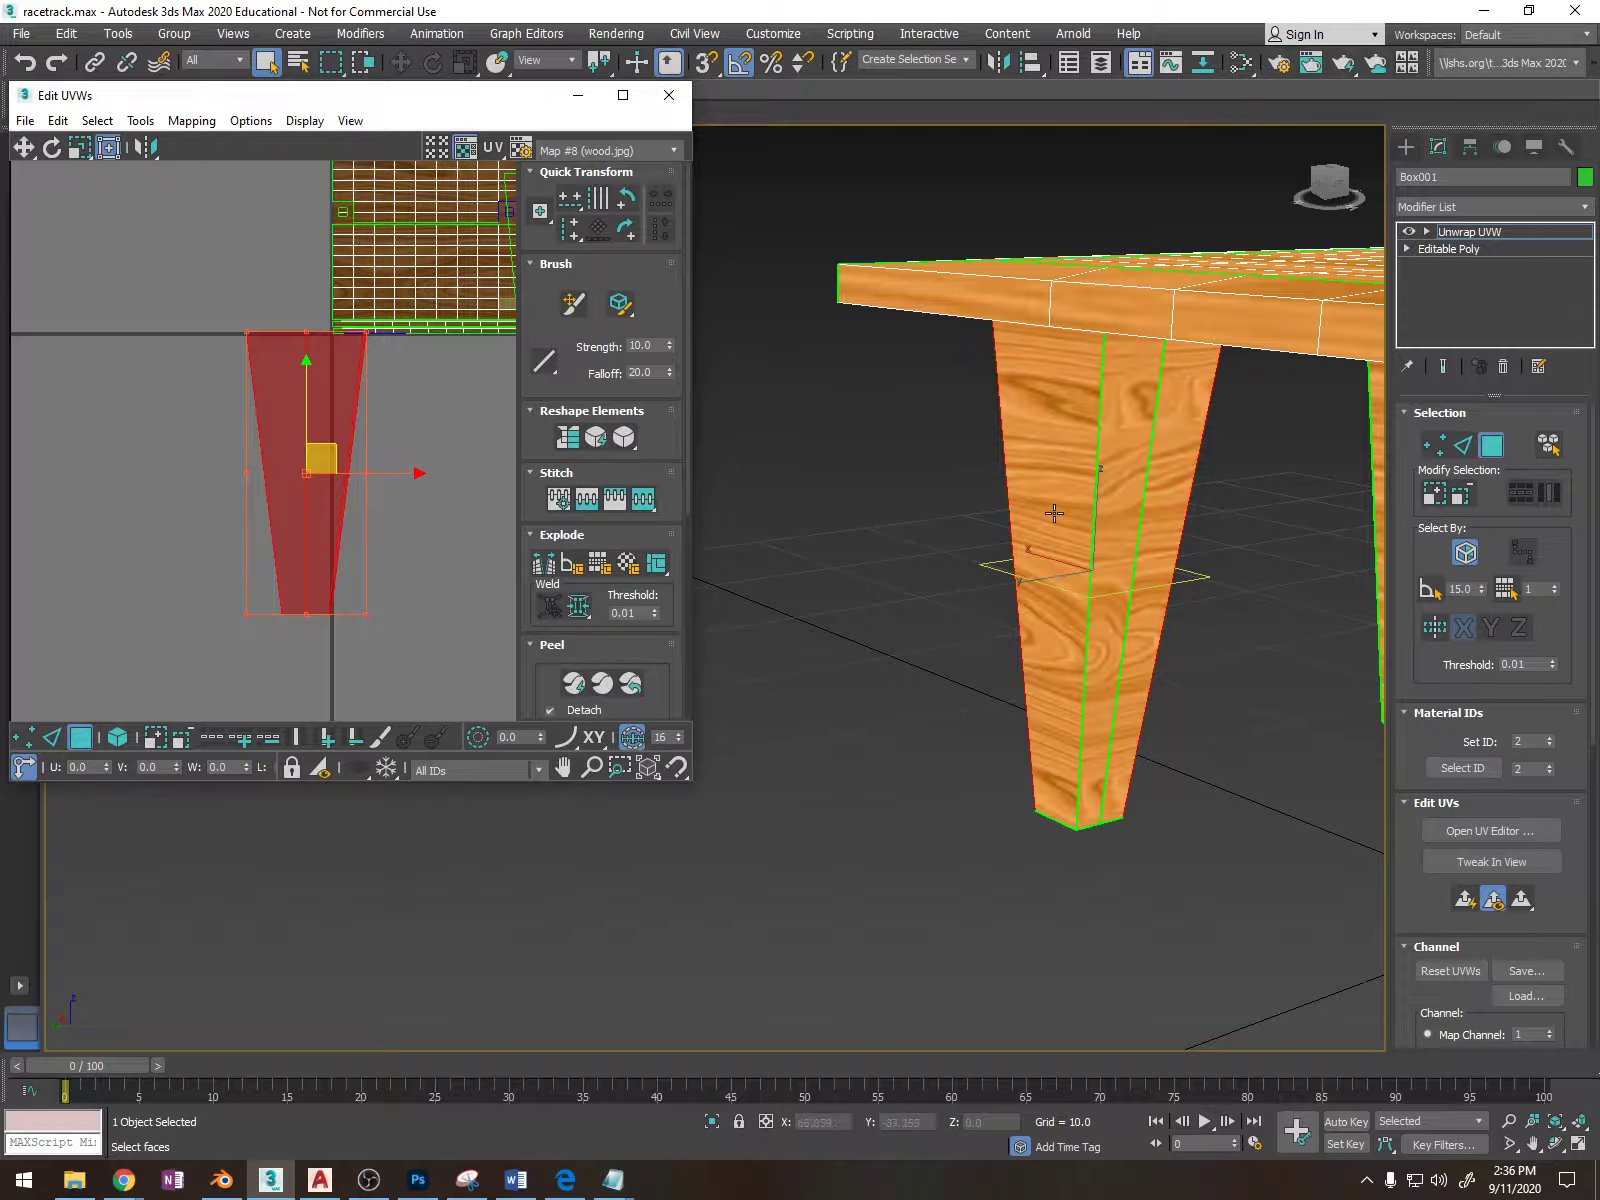
Select all side polygons of the fourth table leg and paste the copied leg UVs onto them.
{"action": "middle_click_drag", "start_coordinate": [1135, 528], "coordinate": [1244, 539], "text": "alt"}
{"action": "left_click", "coordinate": [793, 436]}
{"action": "middle_click_drag", "start_coordinate": [800, 436], "coordinate": [832, 438], "text": "alt"}
{"action": "left_click", "coordinate": [764, 404], "text": "ctrl"}
{"action": "left_click", "coordinate": [737, 395], "text": "ctrl"}
{"action": "scroll", "coordinate": [737, 395], "scroll_direction": "down", "scroll_amount": 3}
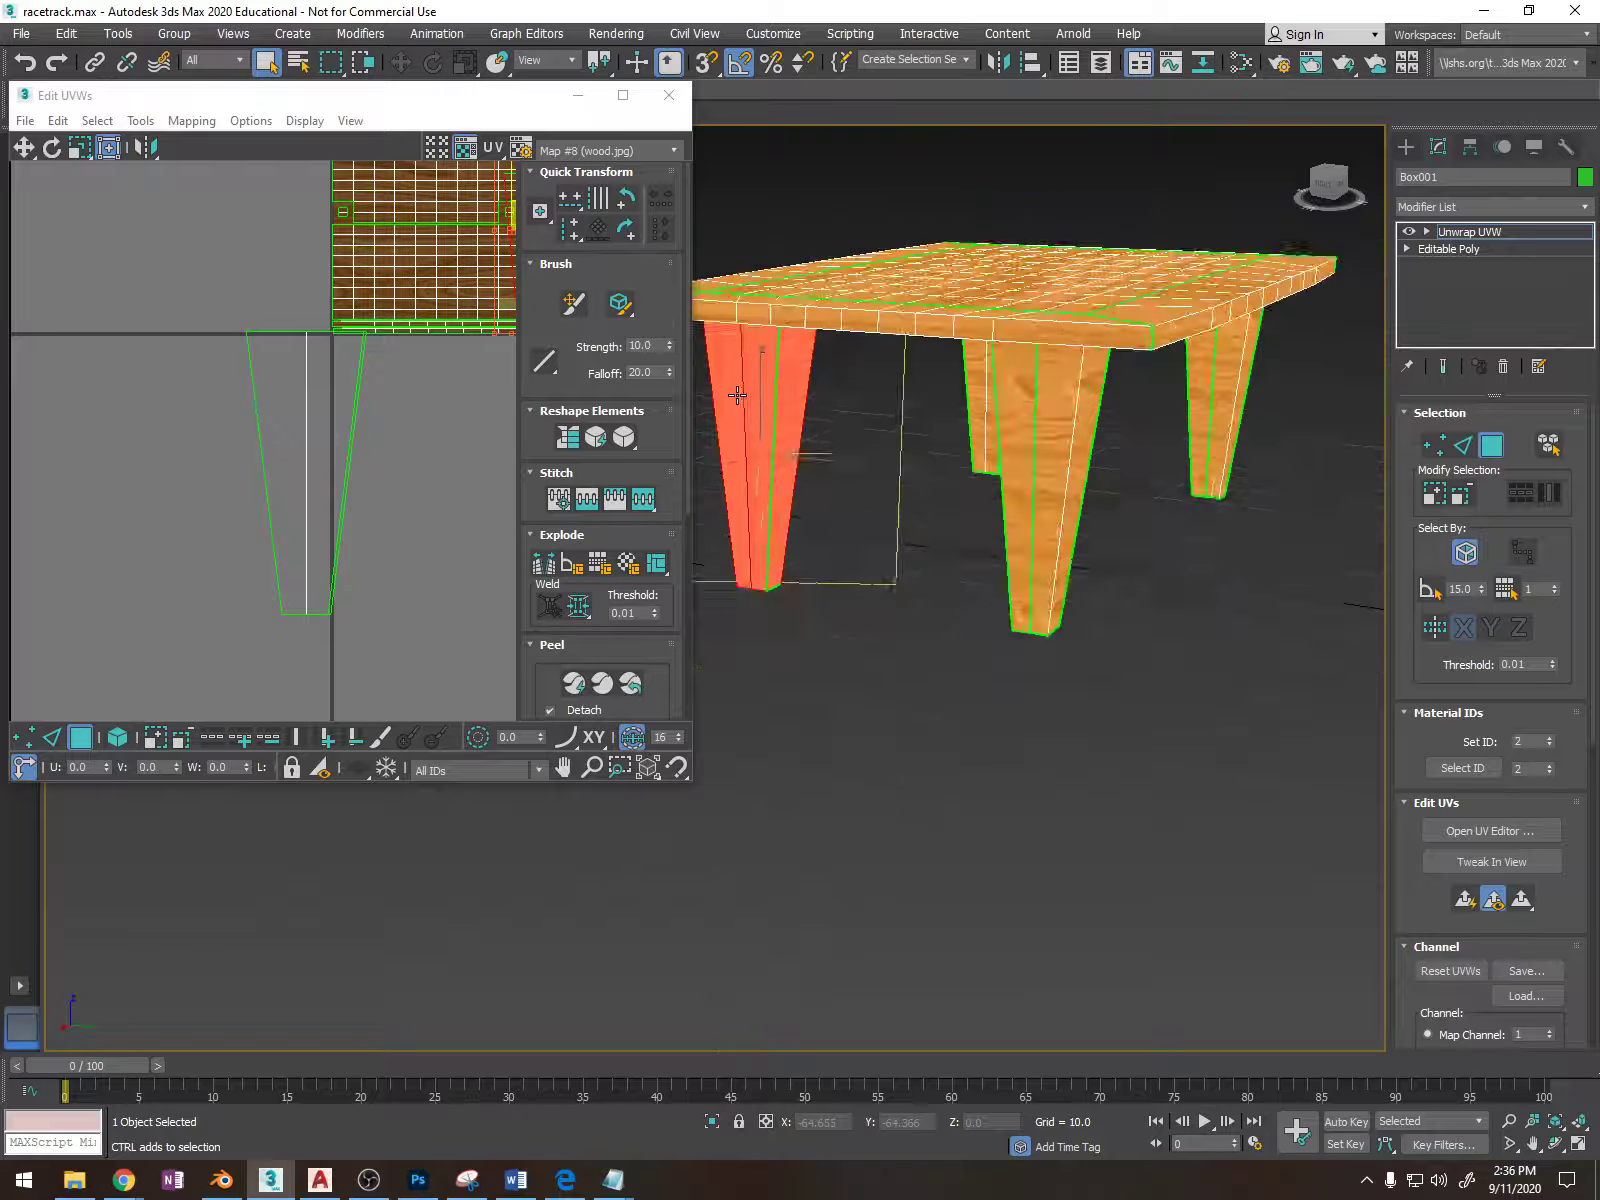
{"action": "middle_click_drag", "start_coordinate": [737, 395], "coordinate": [942, 420], "text": "alt"}
{"action": "scroll", "coordinate": [942, 420], "scroll_direction": "up", "scroll_amount": 10}
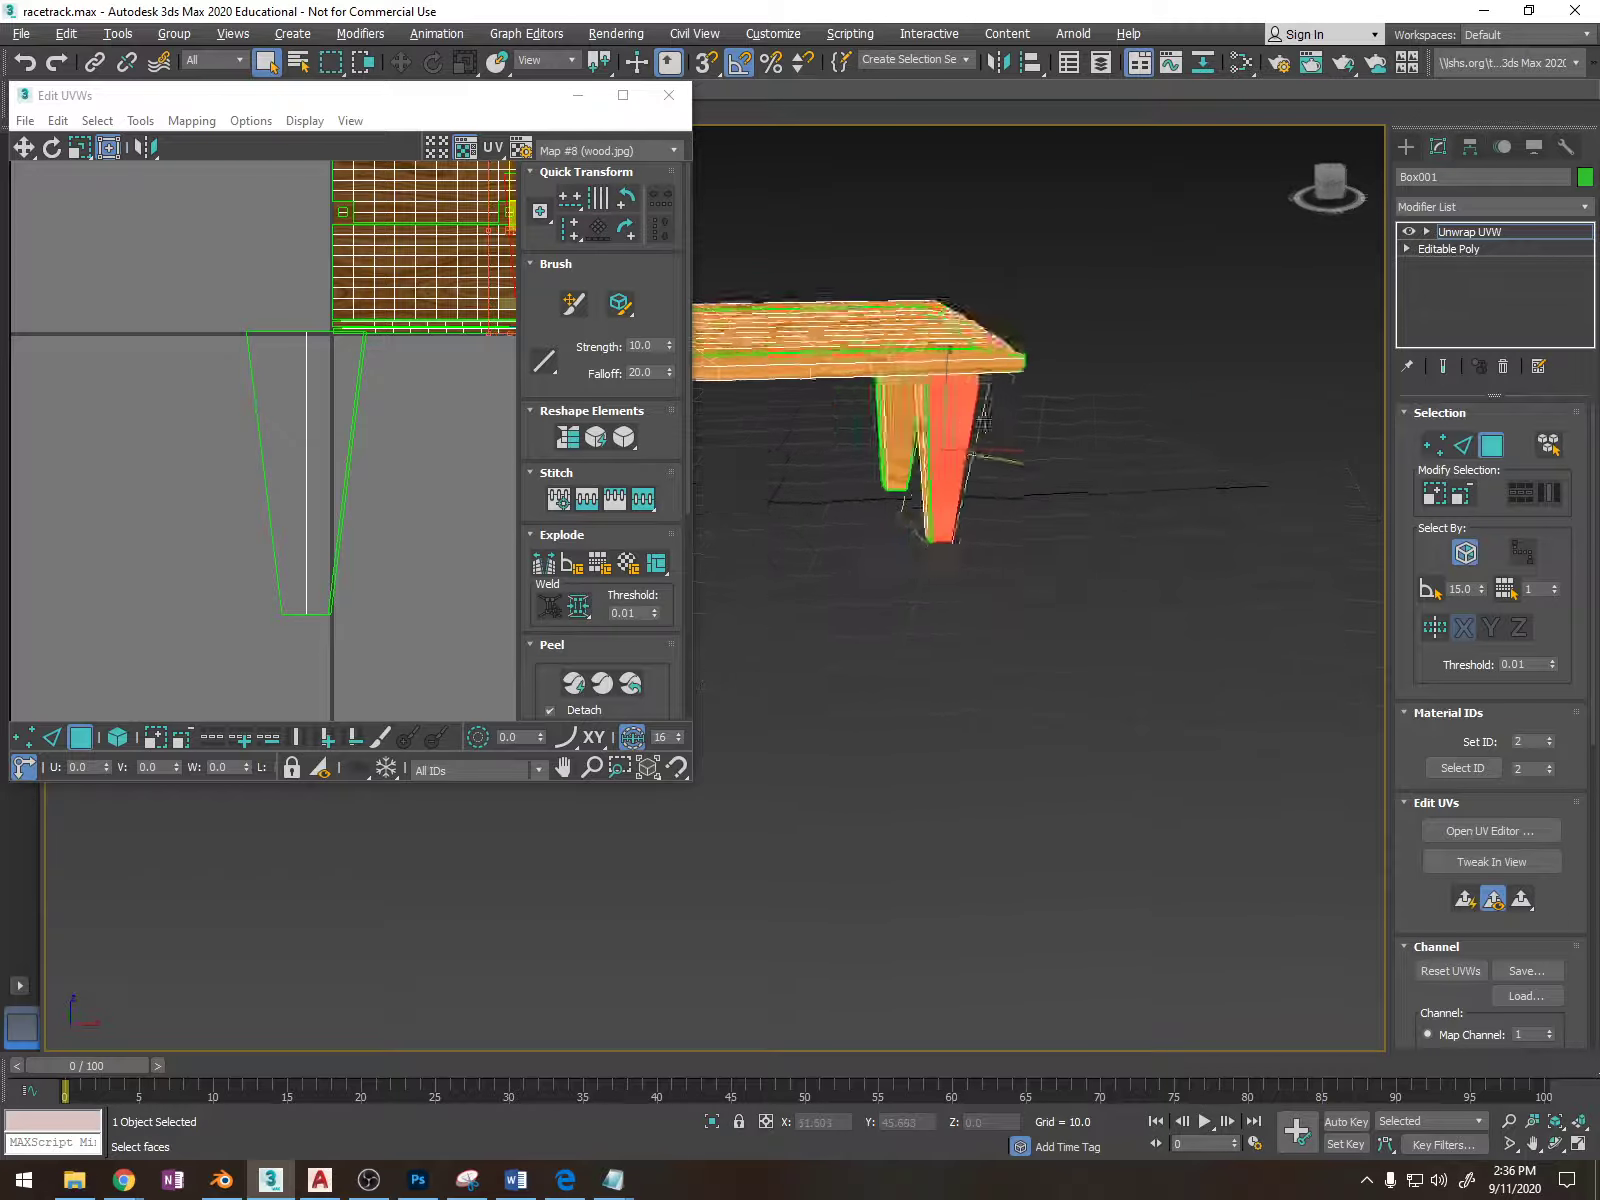
{"action": "scroll", "coordinate": [856, 409], "scroll_direction": "down", "scroll_amount": 7}
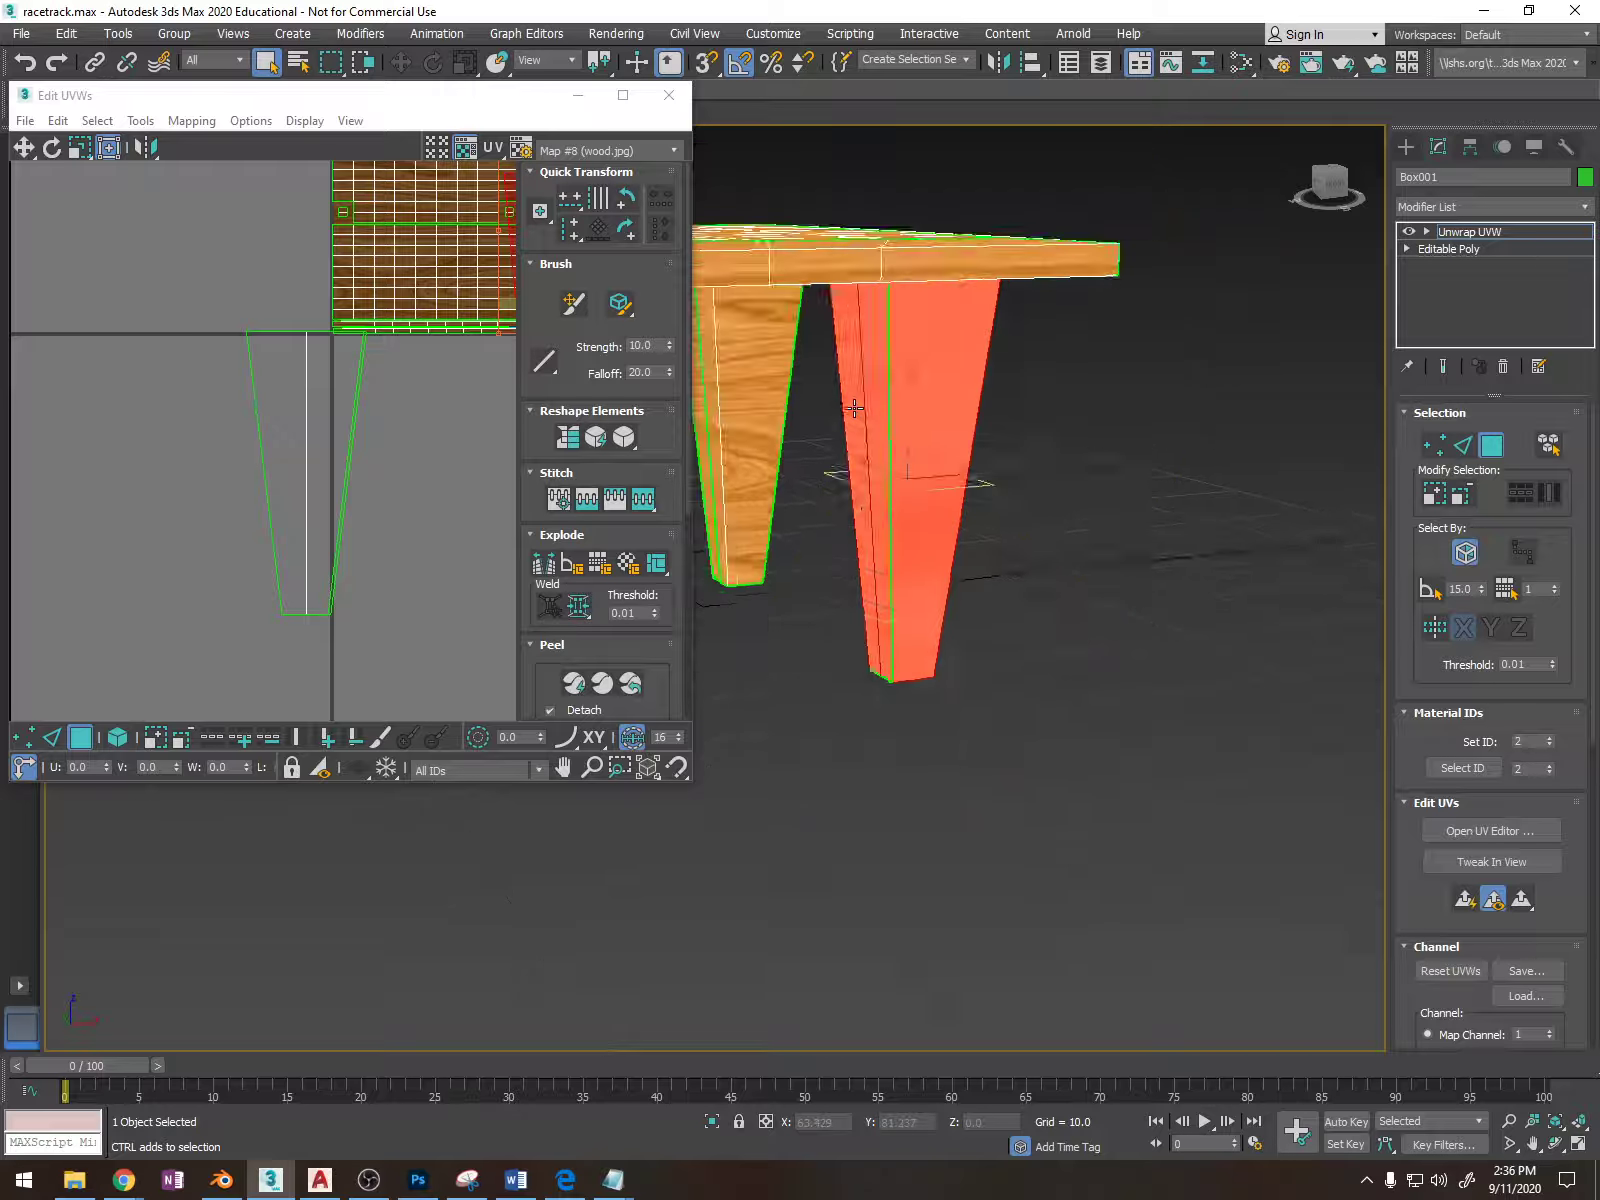
{"action": "key", "text": "F2"}
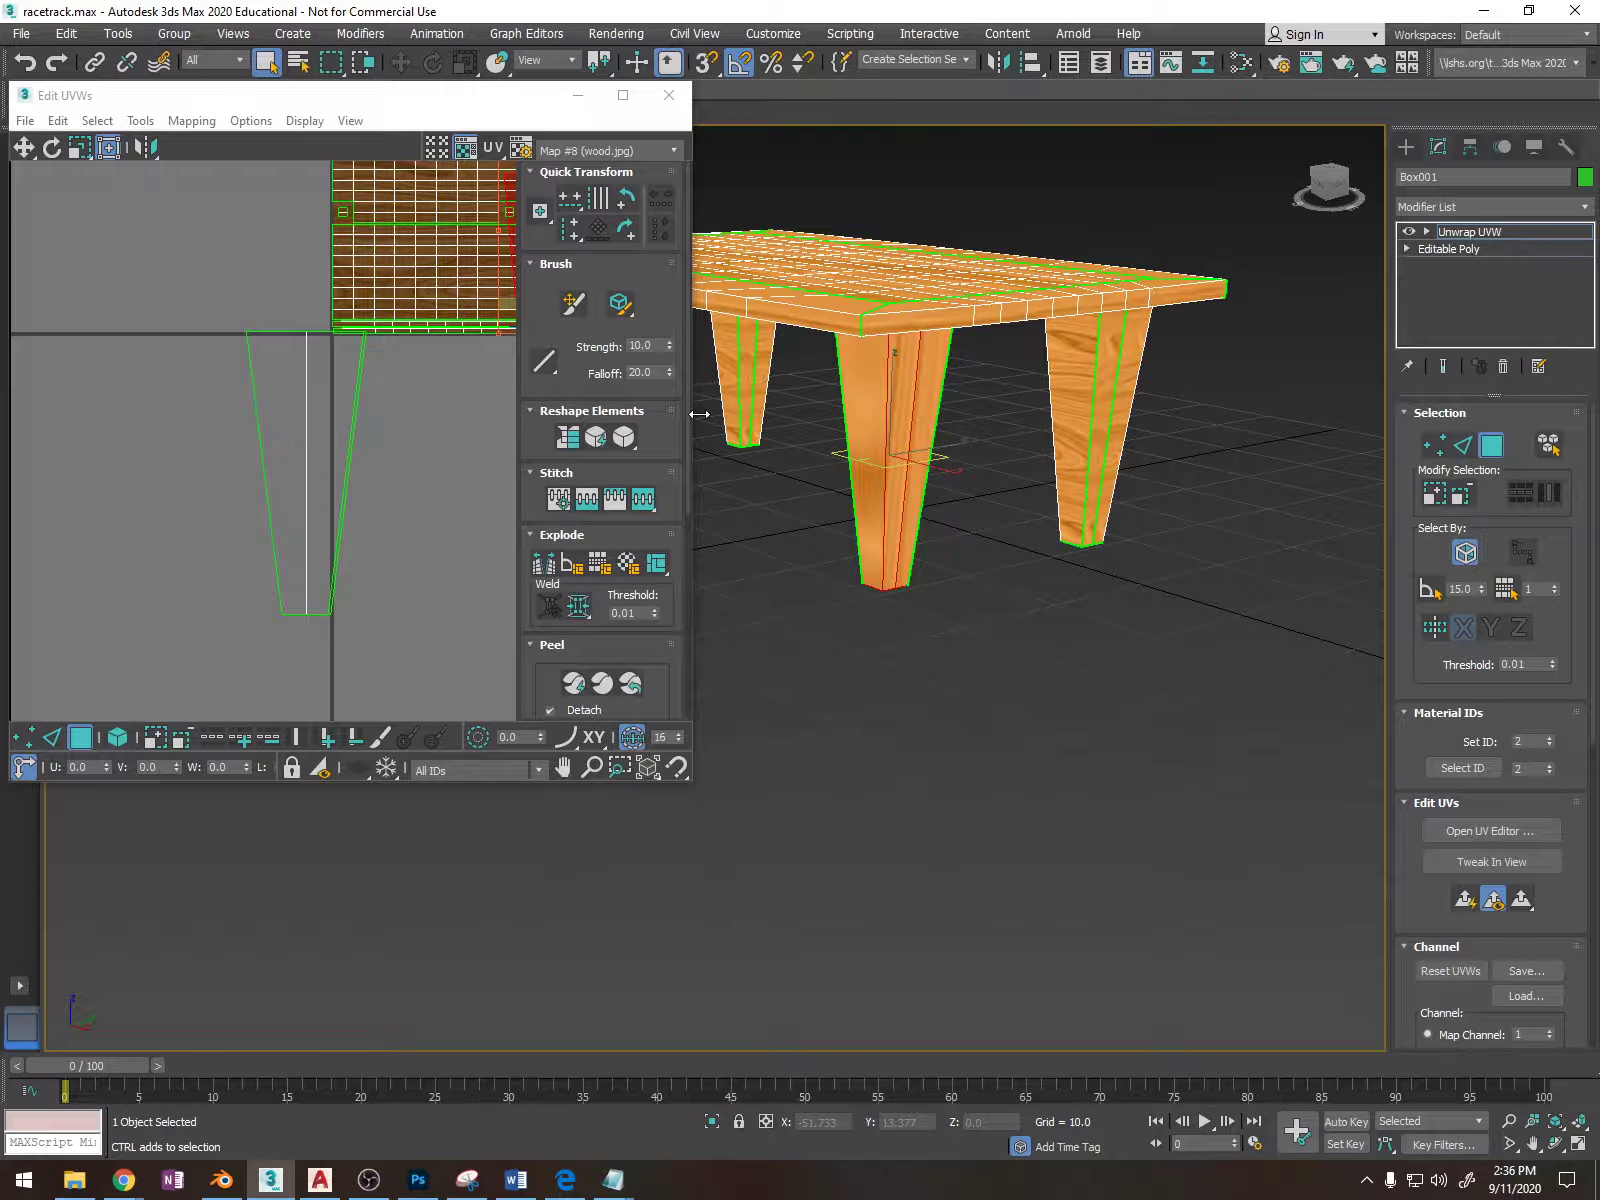
{"action": "left_click", "coordinate": [57, 121]}
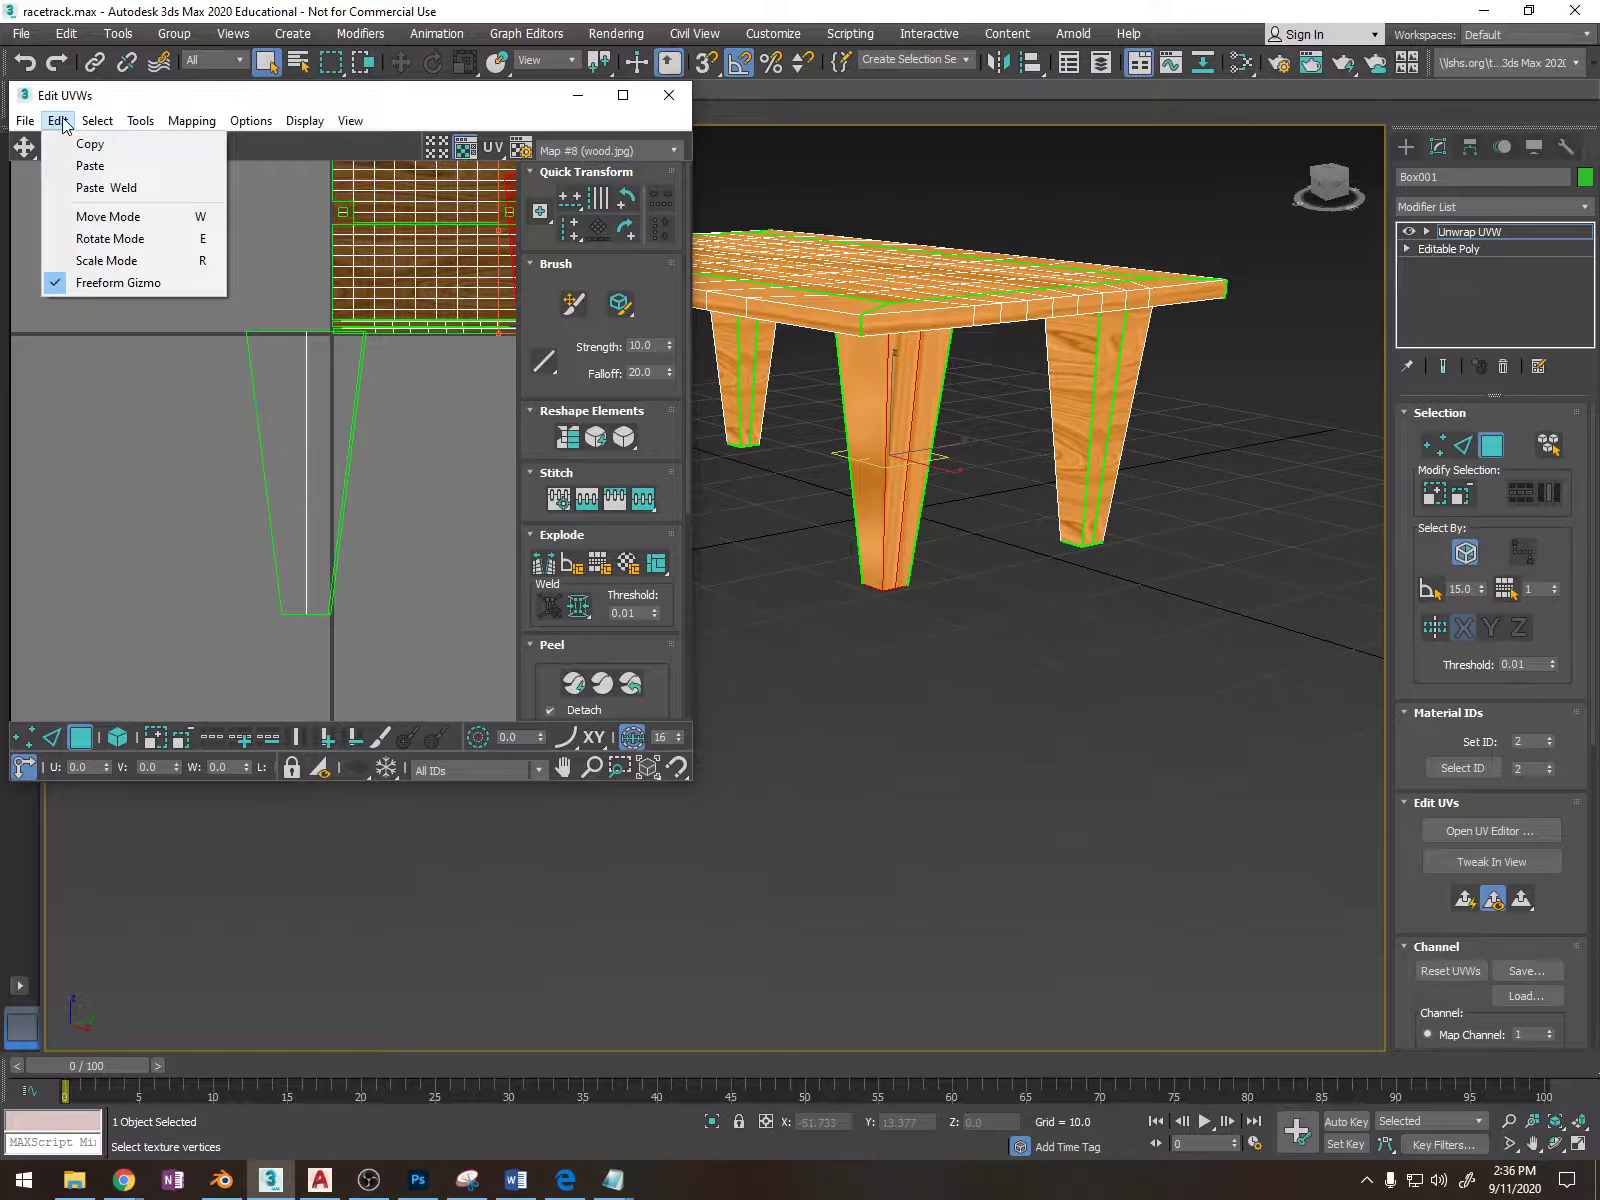
{"action": "left_click", "coordinate": [85, 165]}
{"action": "scroll", "coordinate": [956, 438], "scroll_direction": "up", "scroll_amount": 5}
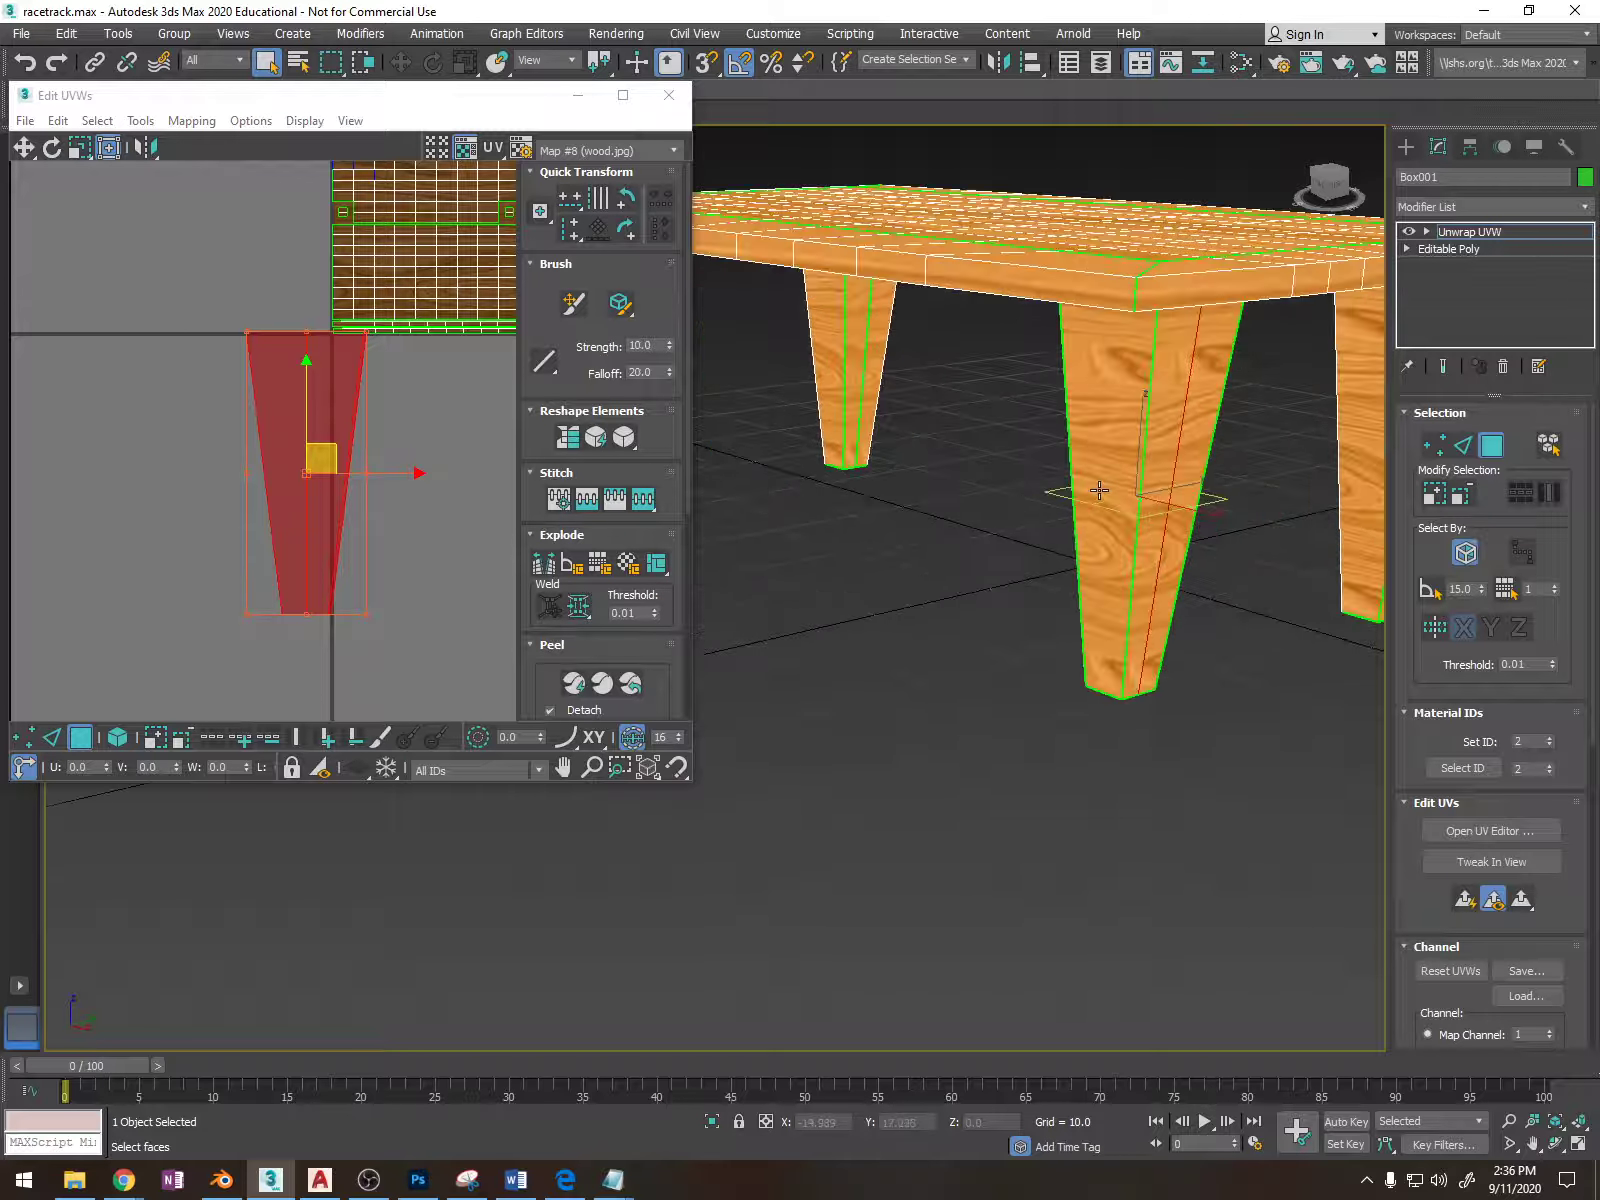
Try to select the polygons along the tabletop's border one by one.
{"action": "middle_click_drag", "start_coordinate": [1187, 470], "coordinate": [998, 537], "text": "alt"}
{"action": "scroll", "coordinate": [979, 457], "scroll_direction": "down", "scroll_amount": 5}
{"action": "scroll", "coordinate": [1114, 532], "scroll_direction": "up", "scroll_amount": 5}
{"action": "scroll", "coordinate": [1140, 532], "scroll_direction": "down", "scroll_amount": 3}
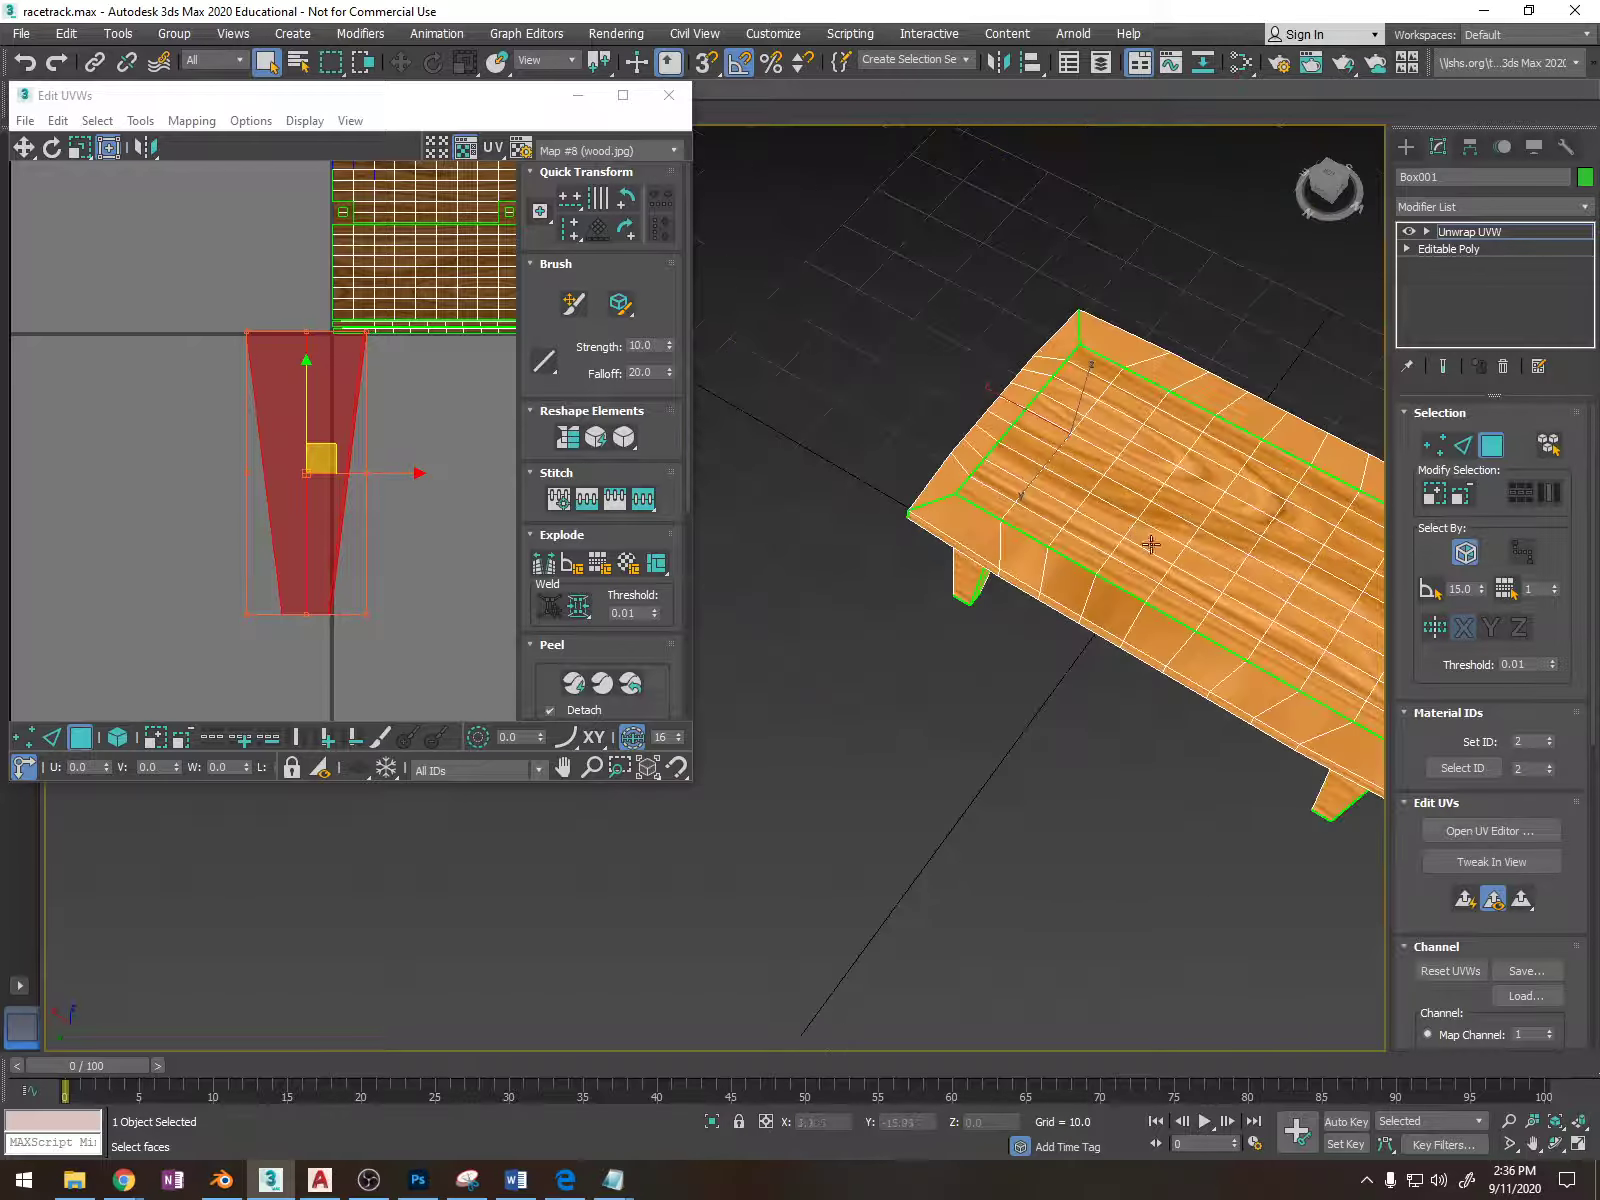
{"action": "middle_click_drag", "start_coordinate": [1150, 543], "coordinate": [1033, 573], "text": "alt"}
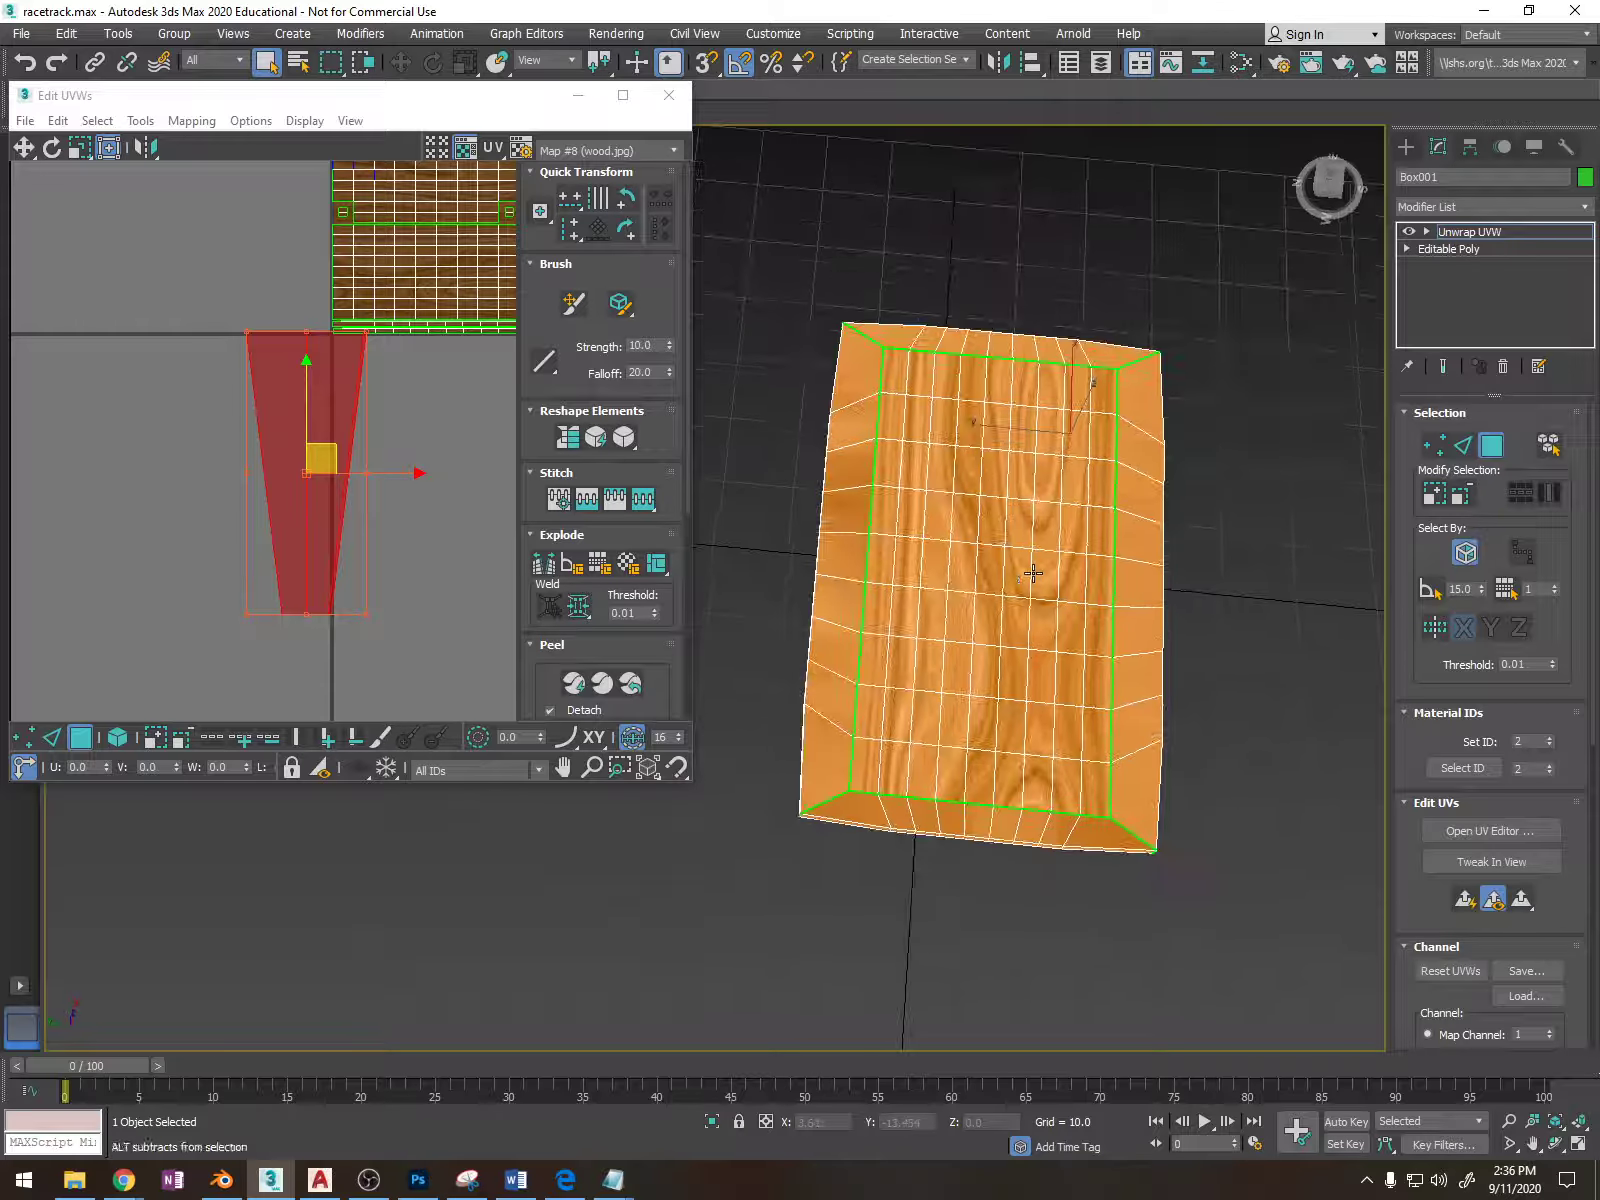
{"action": "left_click", "coordinate": [867, 361]}
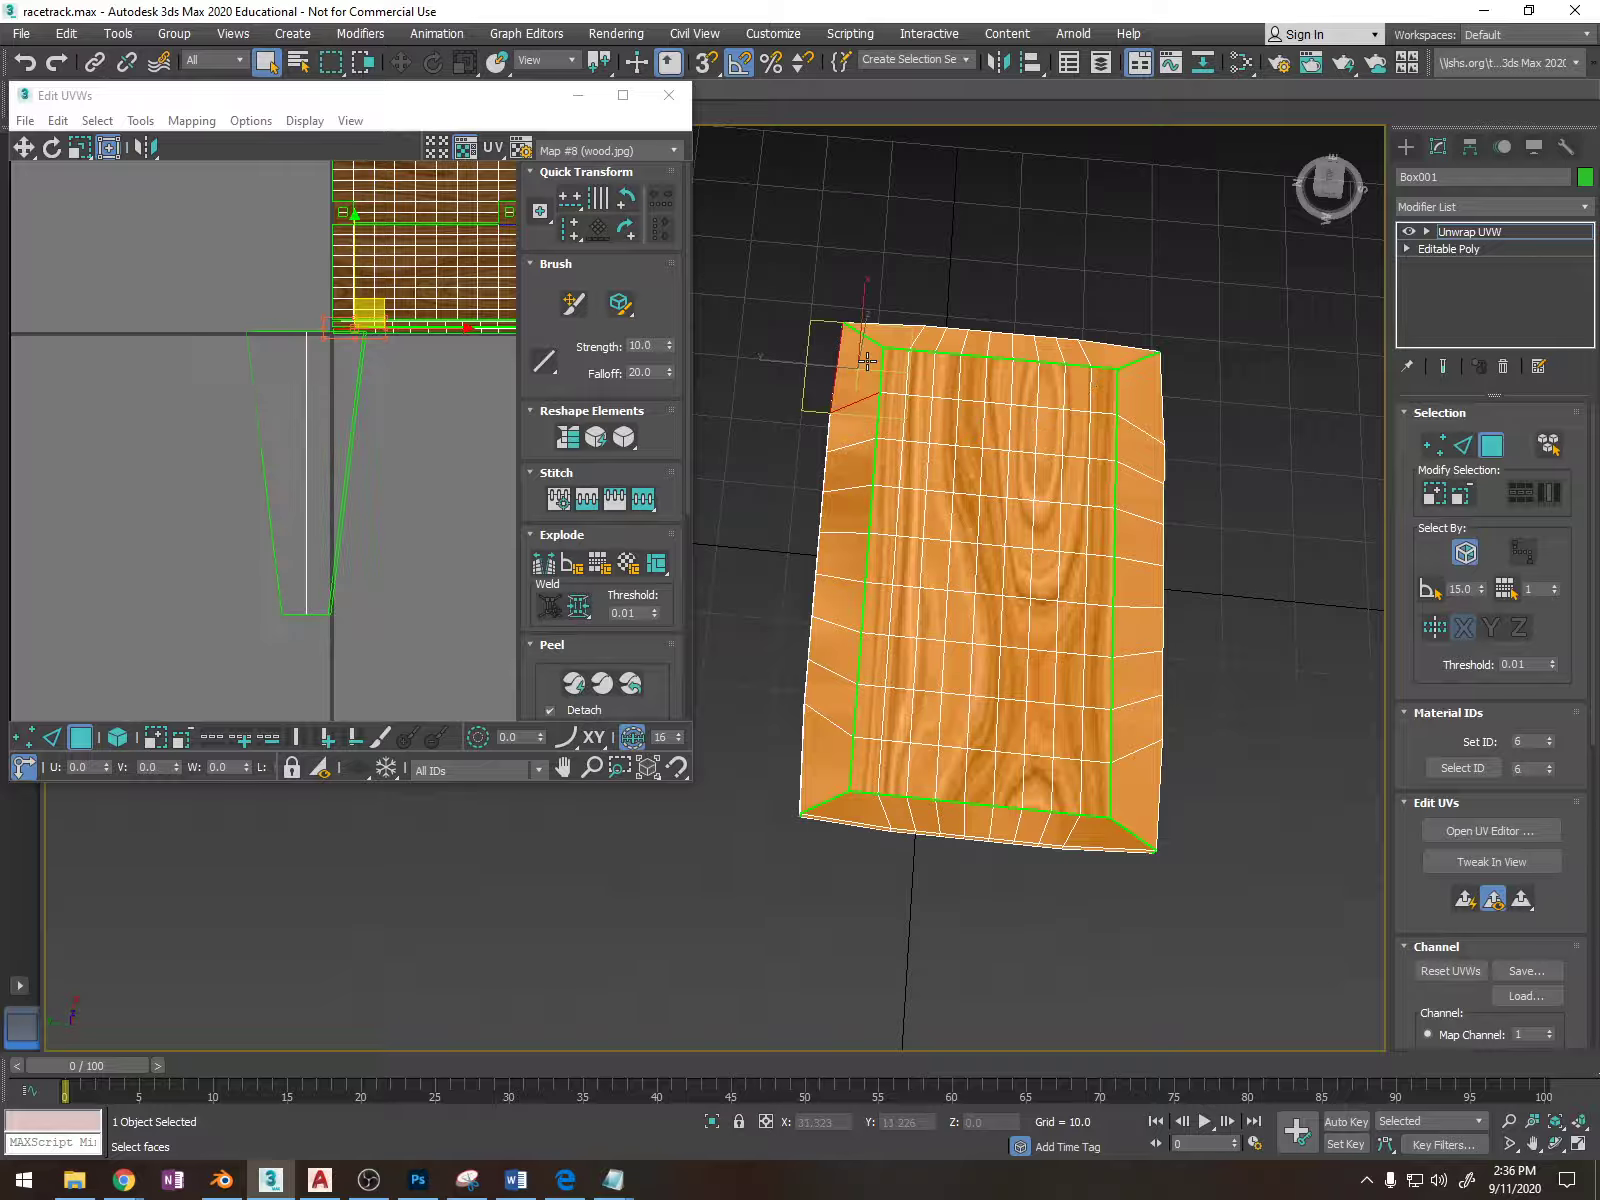
{"action": "left_click", "coordinate": [907, 341]}
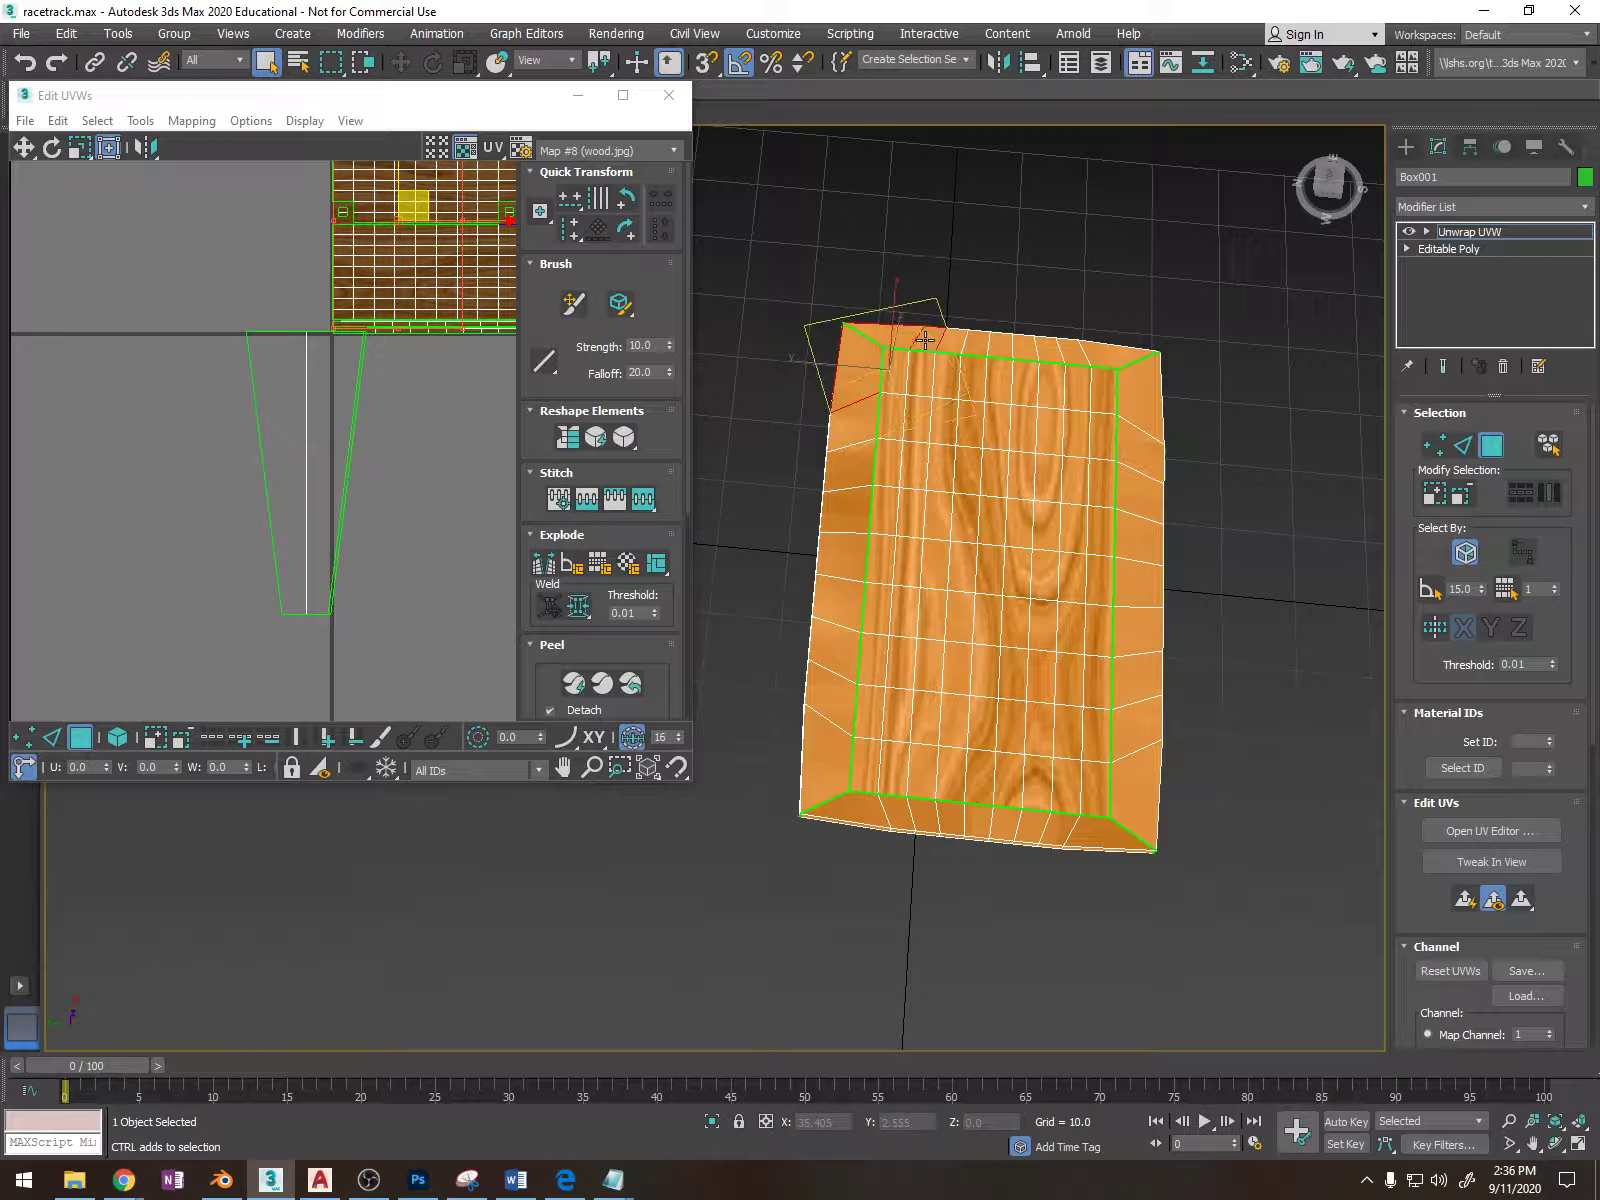
{"action": "left_click", "coordinate": [868, 425], "text": "ctrl"}
{"action": "left_click", "coordinate": [860, 462], "text": "ctrl"}
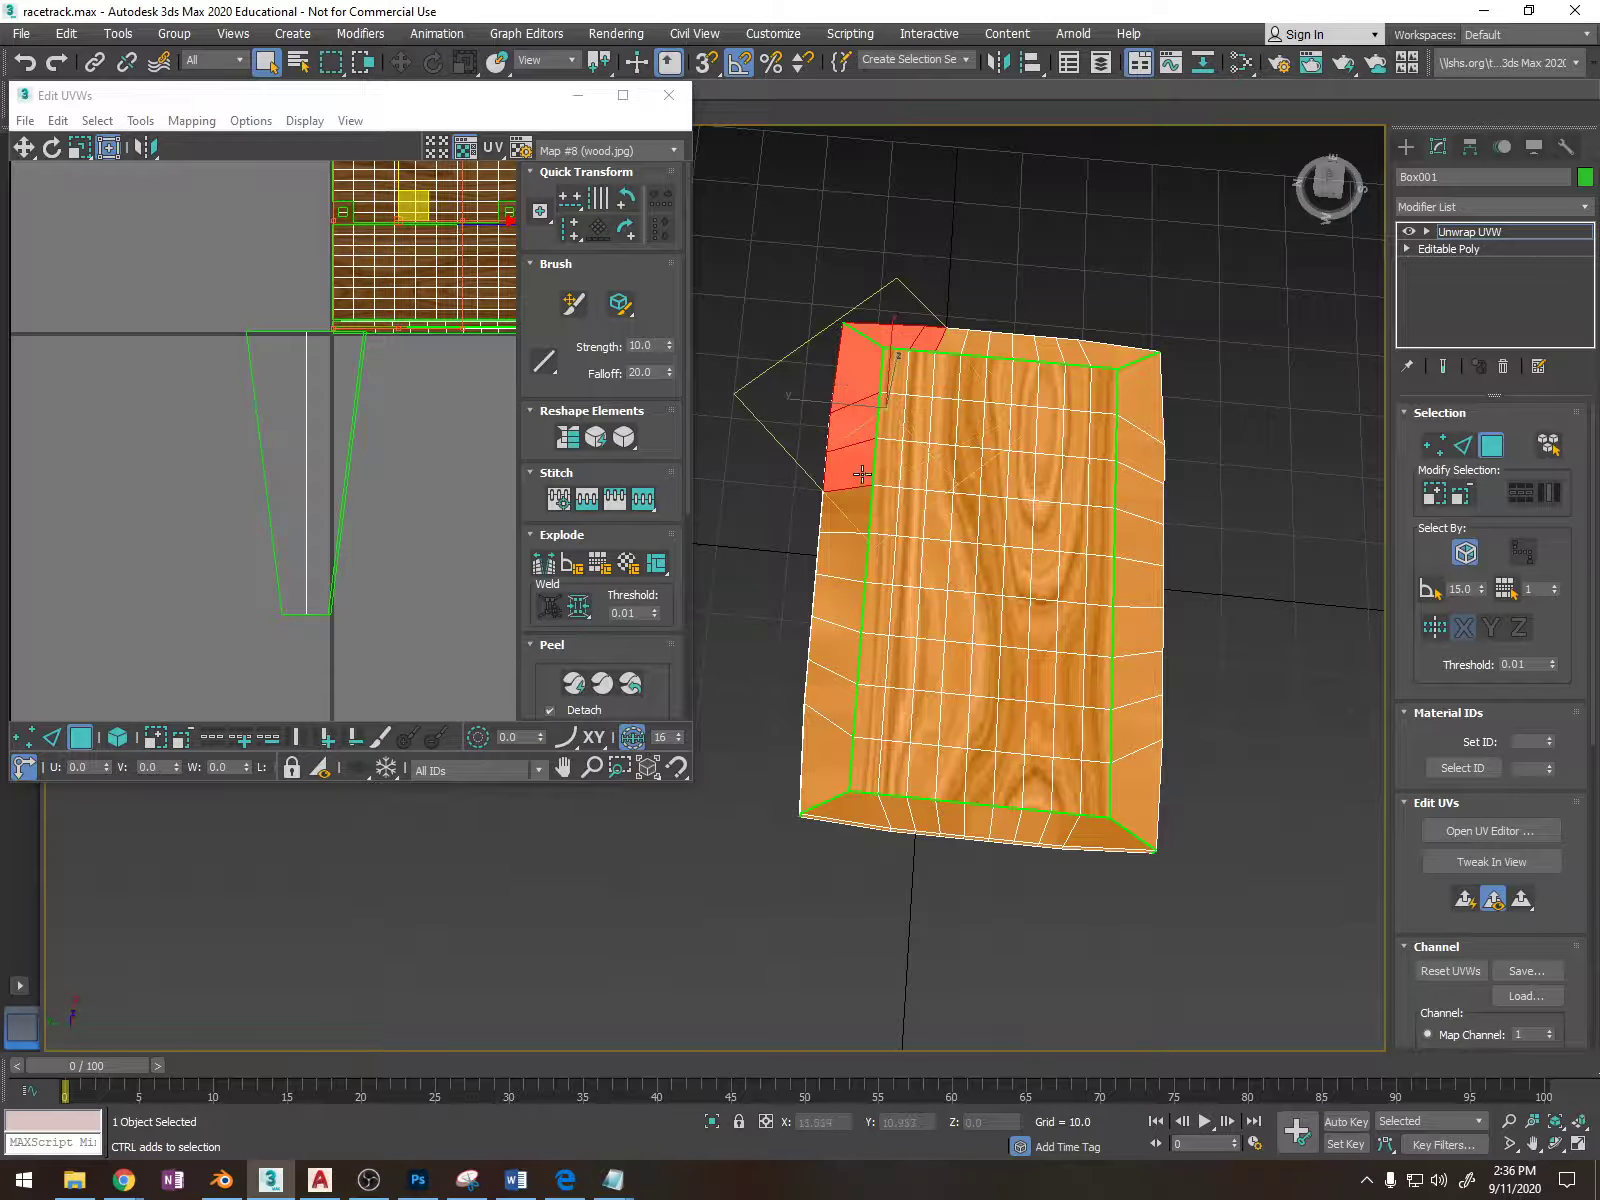
{"action": "left_click", "coordinate": [853, 503], "text": "ctrl"}
{"action": "left_click", "coordinate": [849, 561], "text": "ctrl"}
{"action": "left_click", "coordinate": [842, 600], "text": "ctrl"}
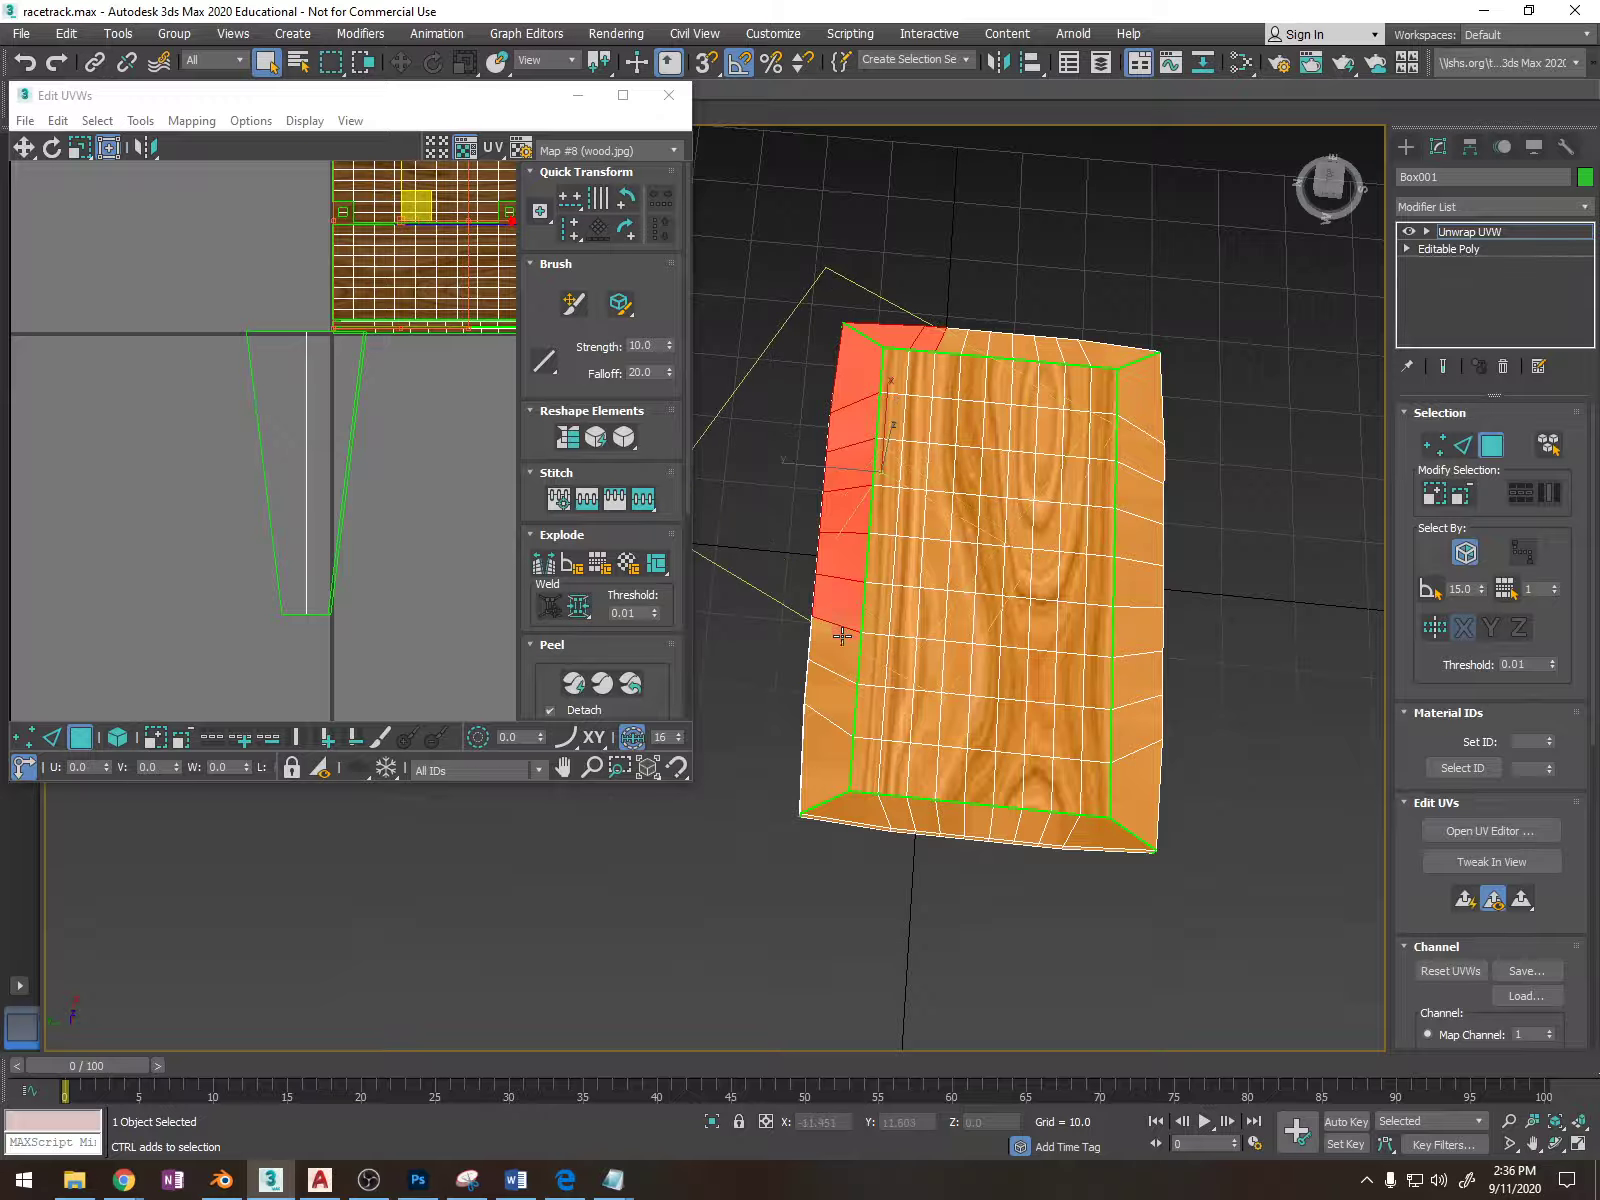
{"action": "left_click", "coordinate": [842, 638], "text": "ctrl"}
{"action": "left_click", "coordinate": [836, 700], "text": "ctrl"}
{"action": "left_click", "coordinate": [833, 748], "text": "ctrl"}
{"action": "left_click", "coordinate": [856, 791], "text": "ctrl"}
{"action": "left_click", "coordinate": [870, 816], "text": "ctrl"}
{"action": "left_click", "coordinate": [900, 812], "text": "ctrl"}
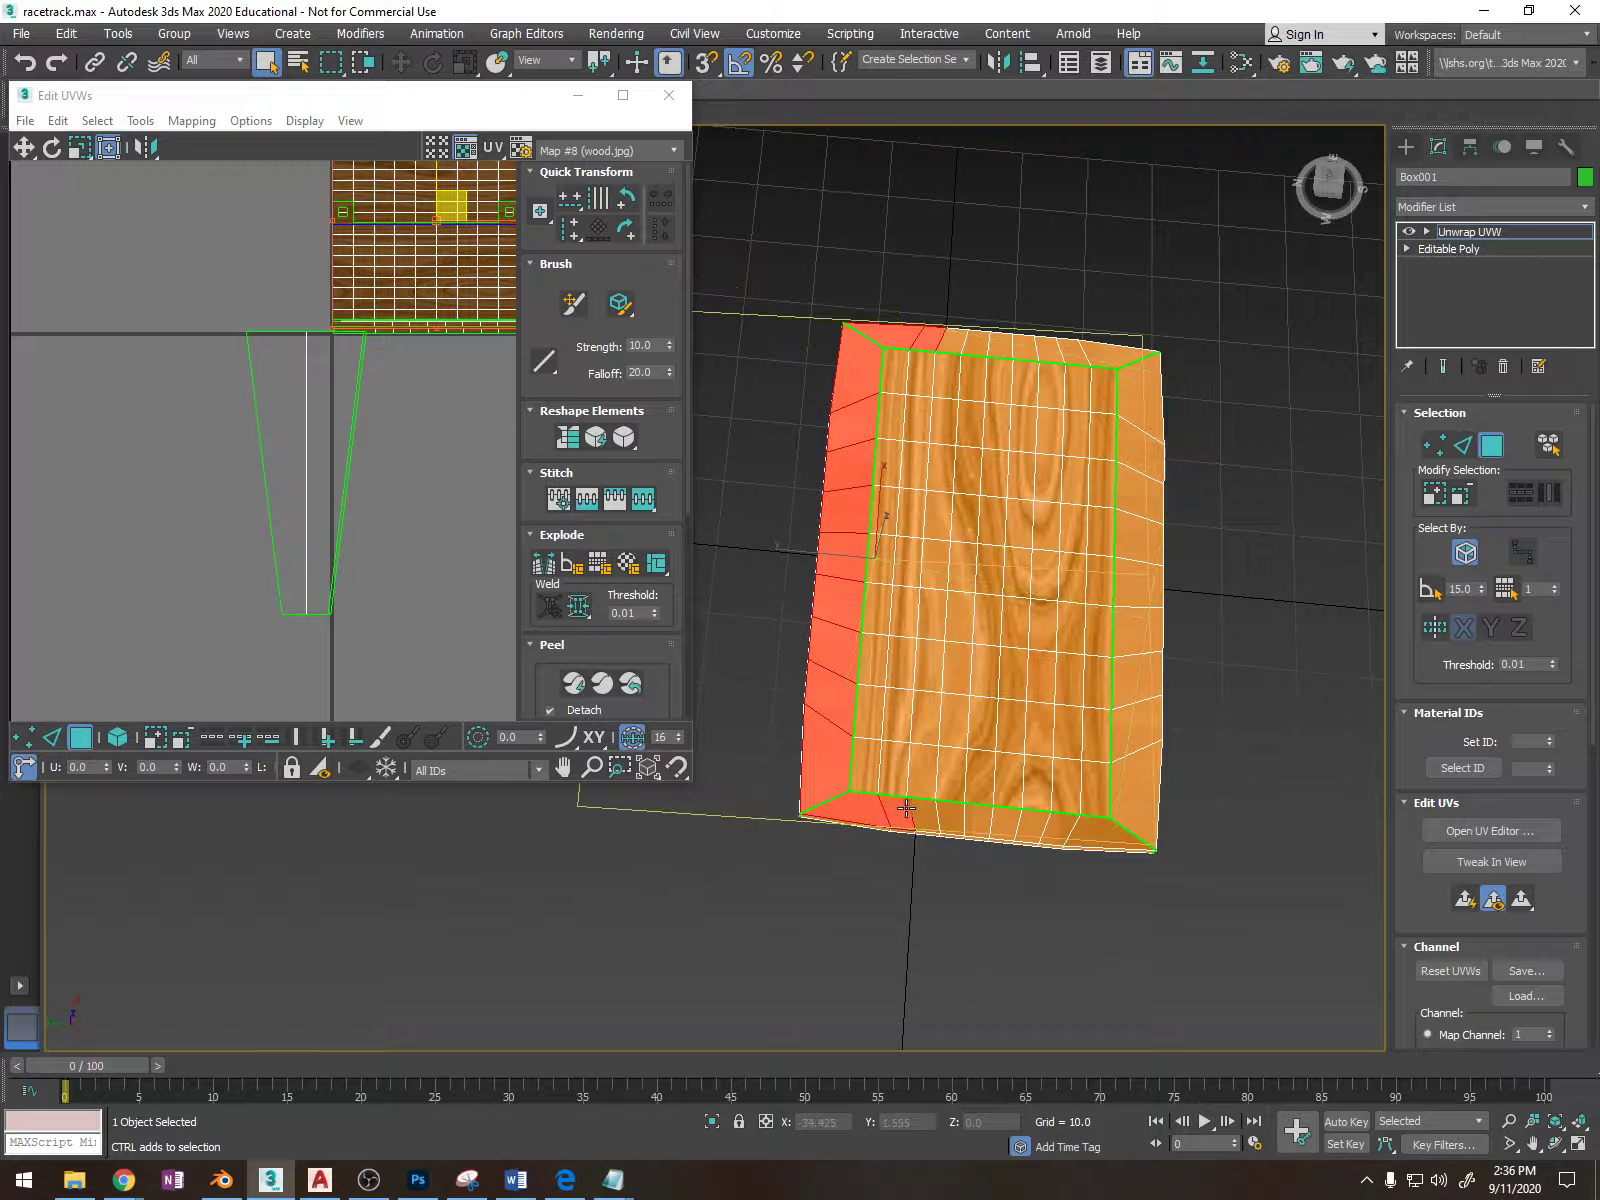
{"action": "left_click", "coordinate": [920, 811], "text": "ctrl"}
{"action": "left_click", "coordinate": [948, 812], "text": "ctrl"}
{"action": "left_click", "coordinate": [982, 818], "text": "ctrl"}
{"action": "left_click", "coordinate": [1011, 819], "text": "ctrl"}
{"action": "left_click", "coordinate": [1041, 822], "text": "ctrl"}
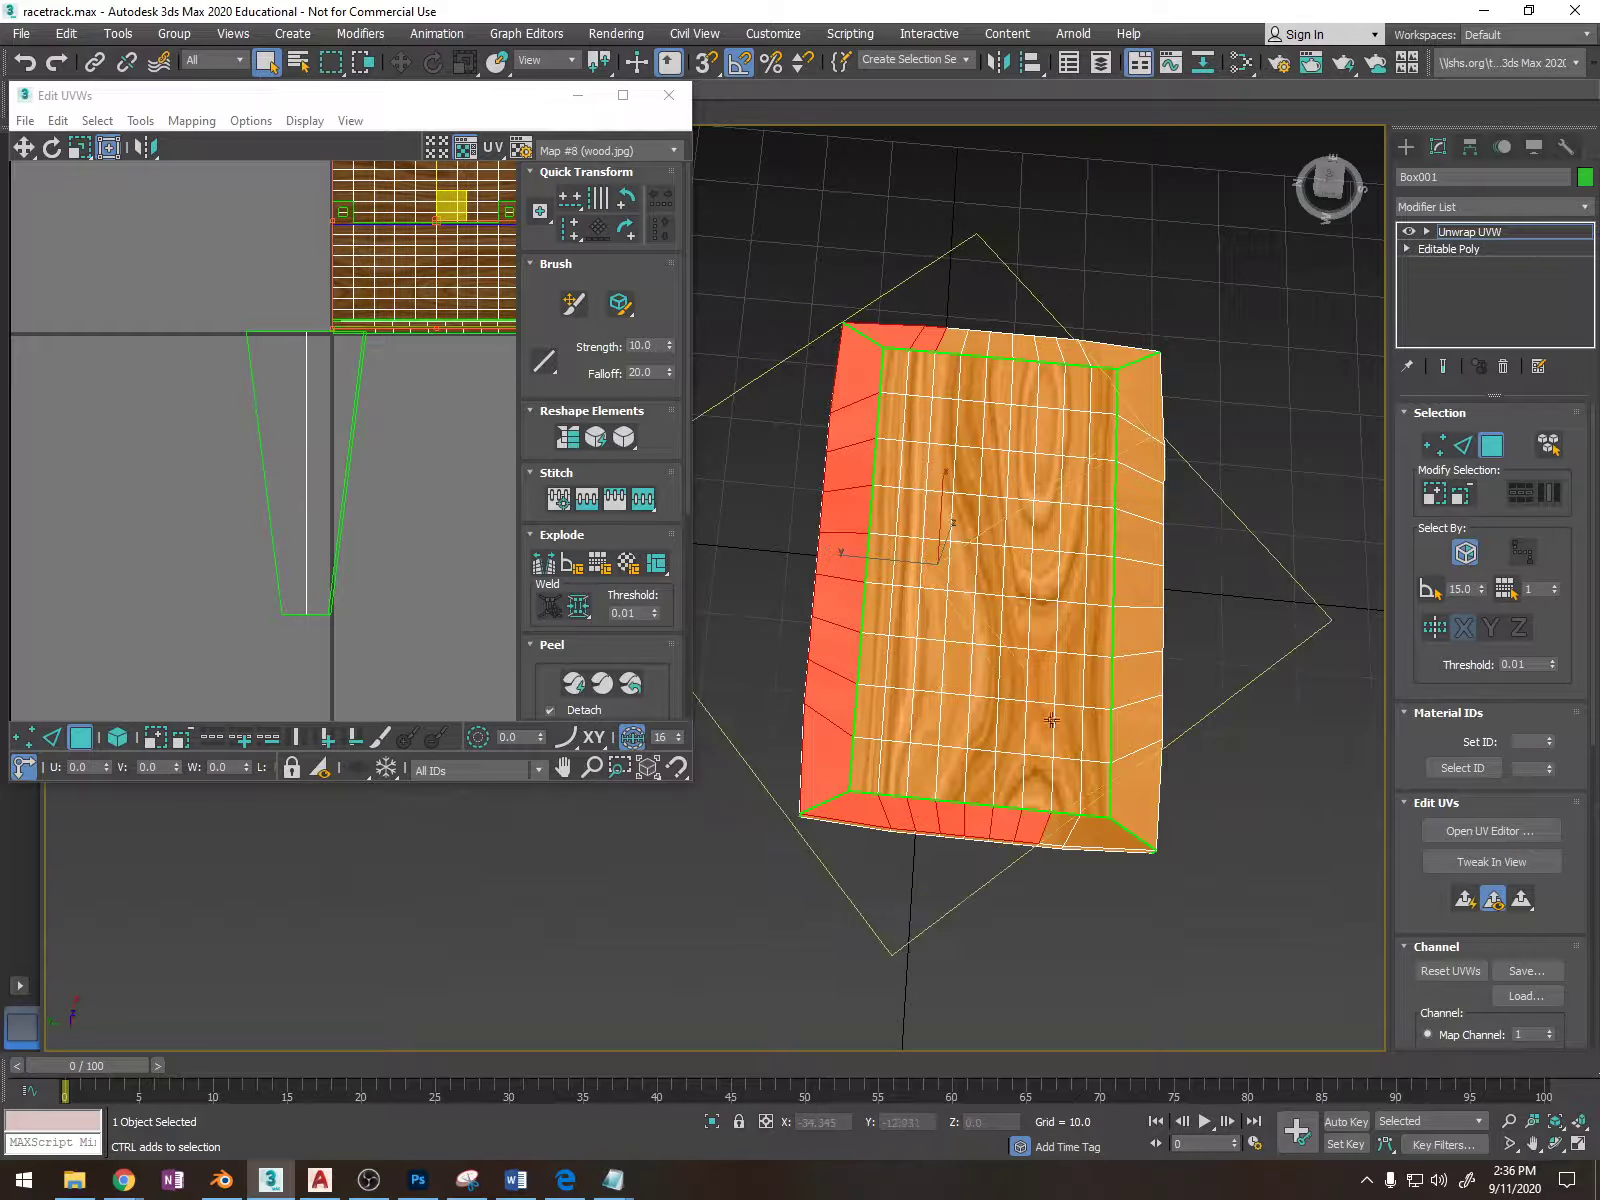
{"action": "right_click", "coordinate": [964, 475]}
{"action": "left_click", "coordinate": [1050, 652]}
{"action": "right_click", "coordinate": [1016, 619]}
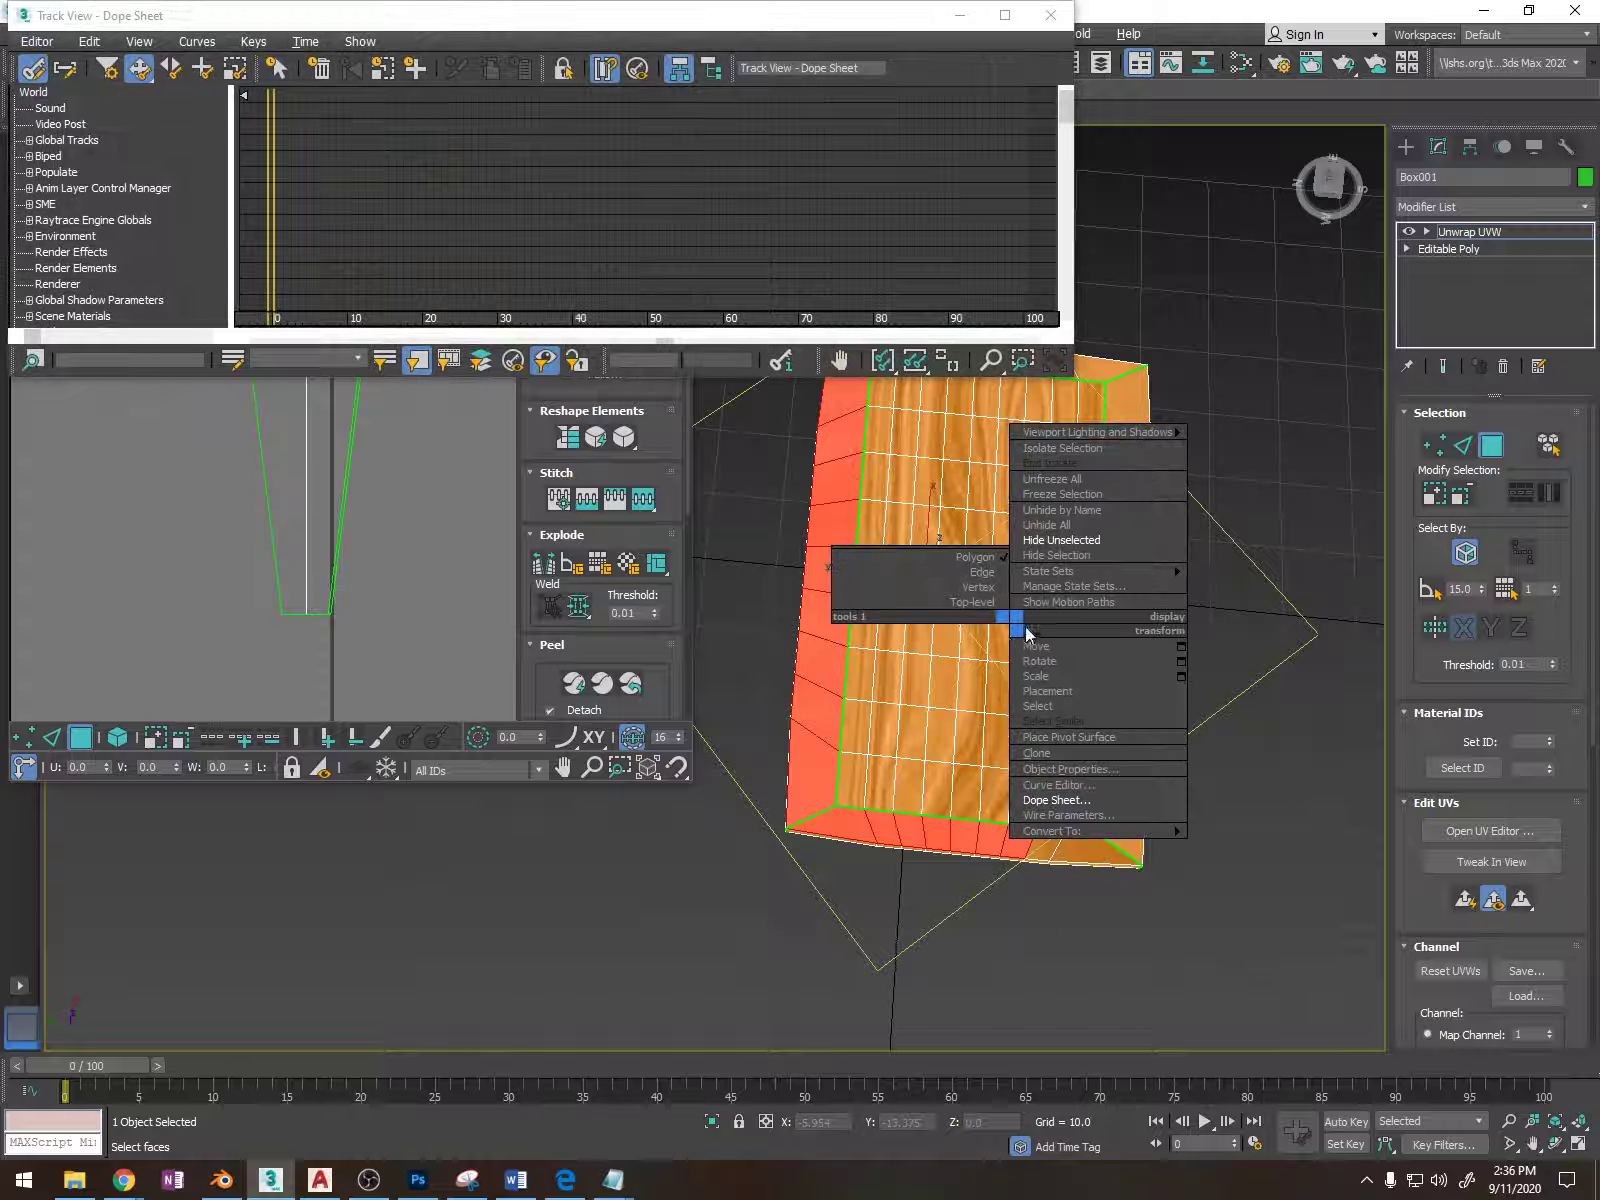
{"action": "left_click", "coordinate": [1048, 16]}
Collapse the table's unwrap by converting the object to Editable Poly.
{"action": "middle_click_drag", "start_coordinate": [1090, 660], "coordinate": [1088, 540], "text": "alt"}
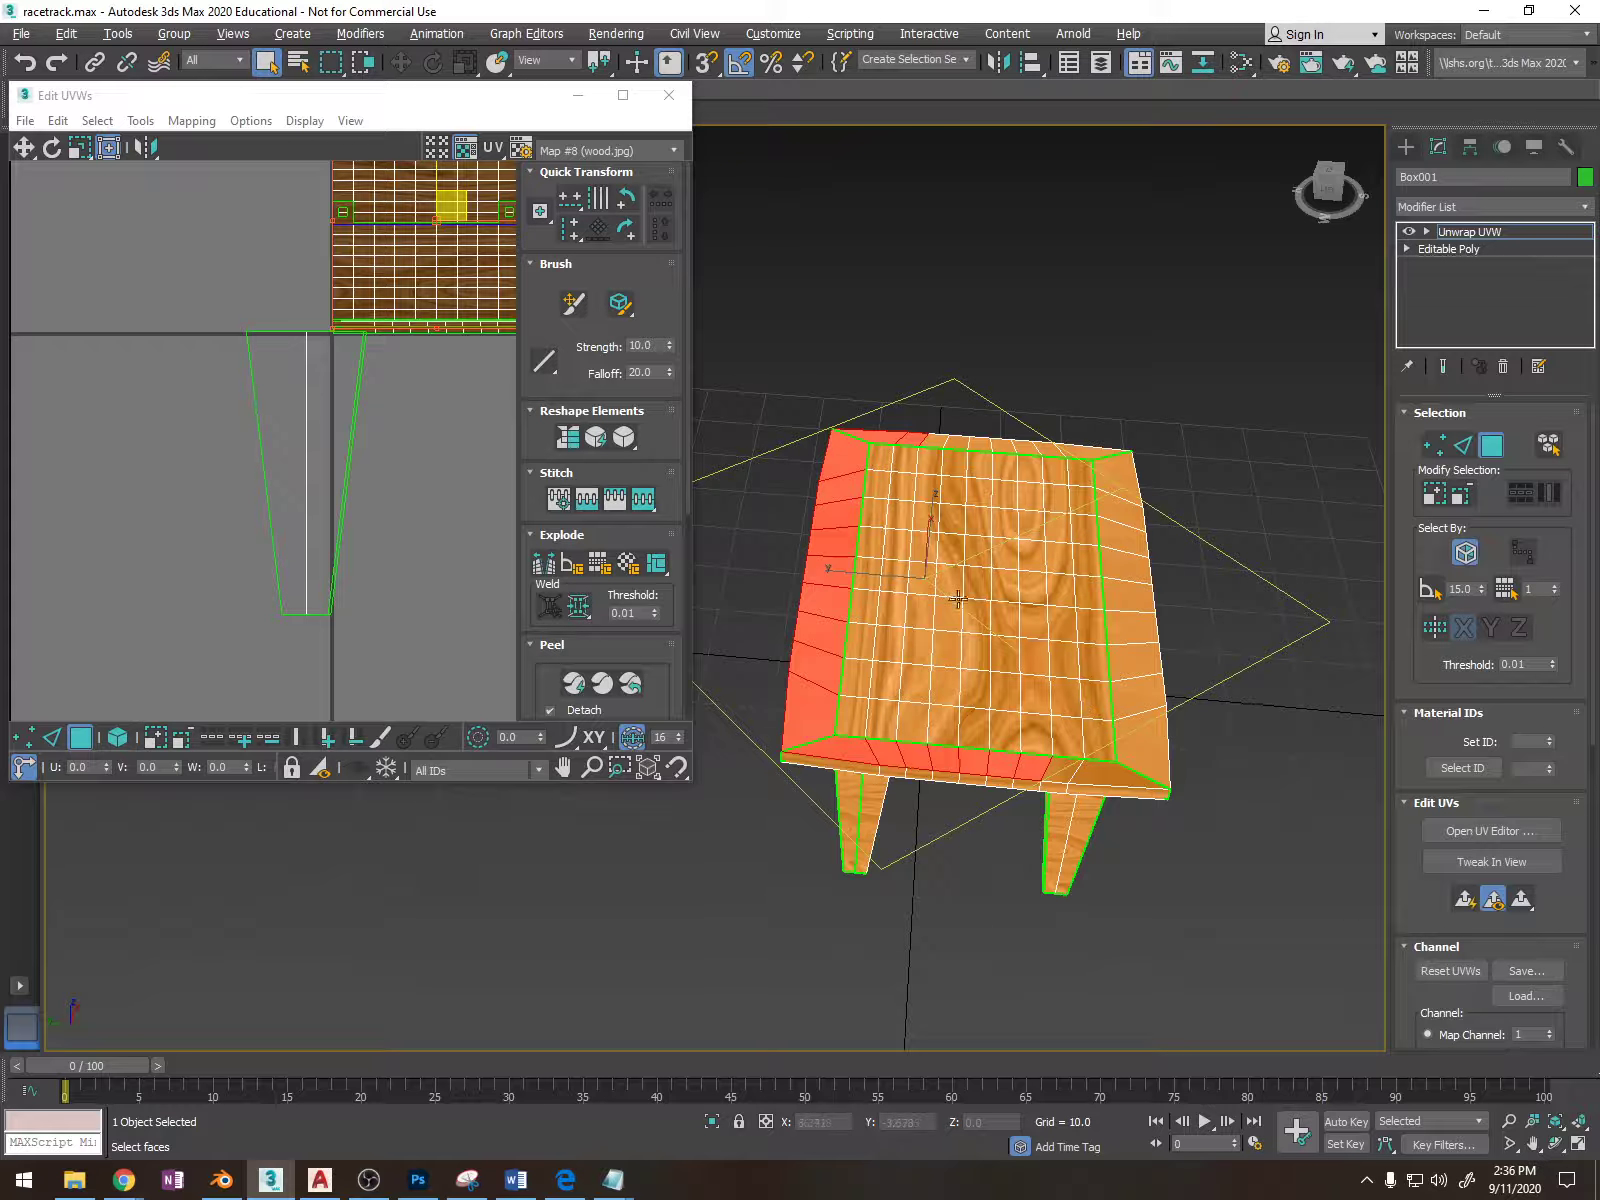
{"action": "right_click", "coordinate": [978, 550]}
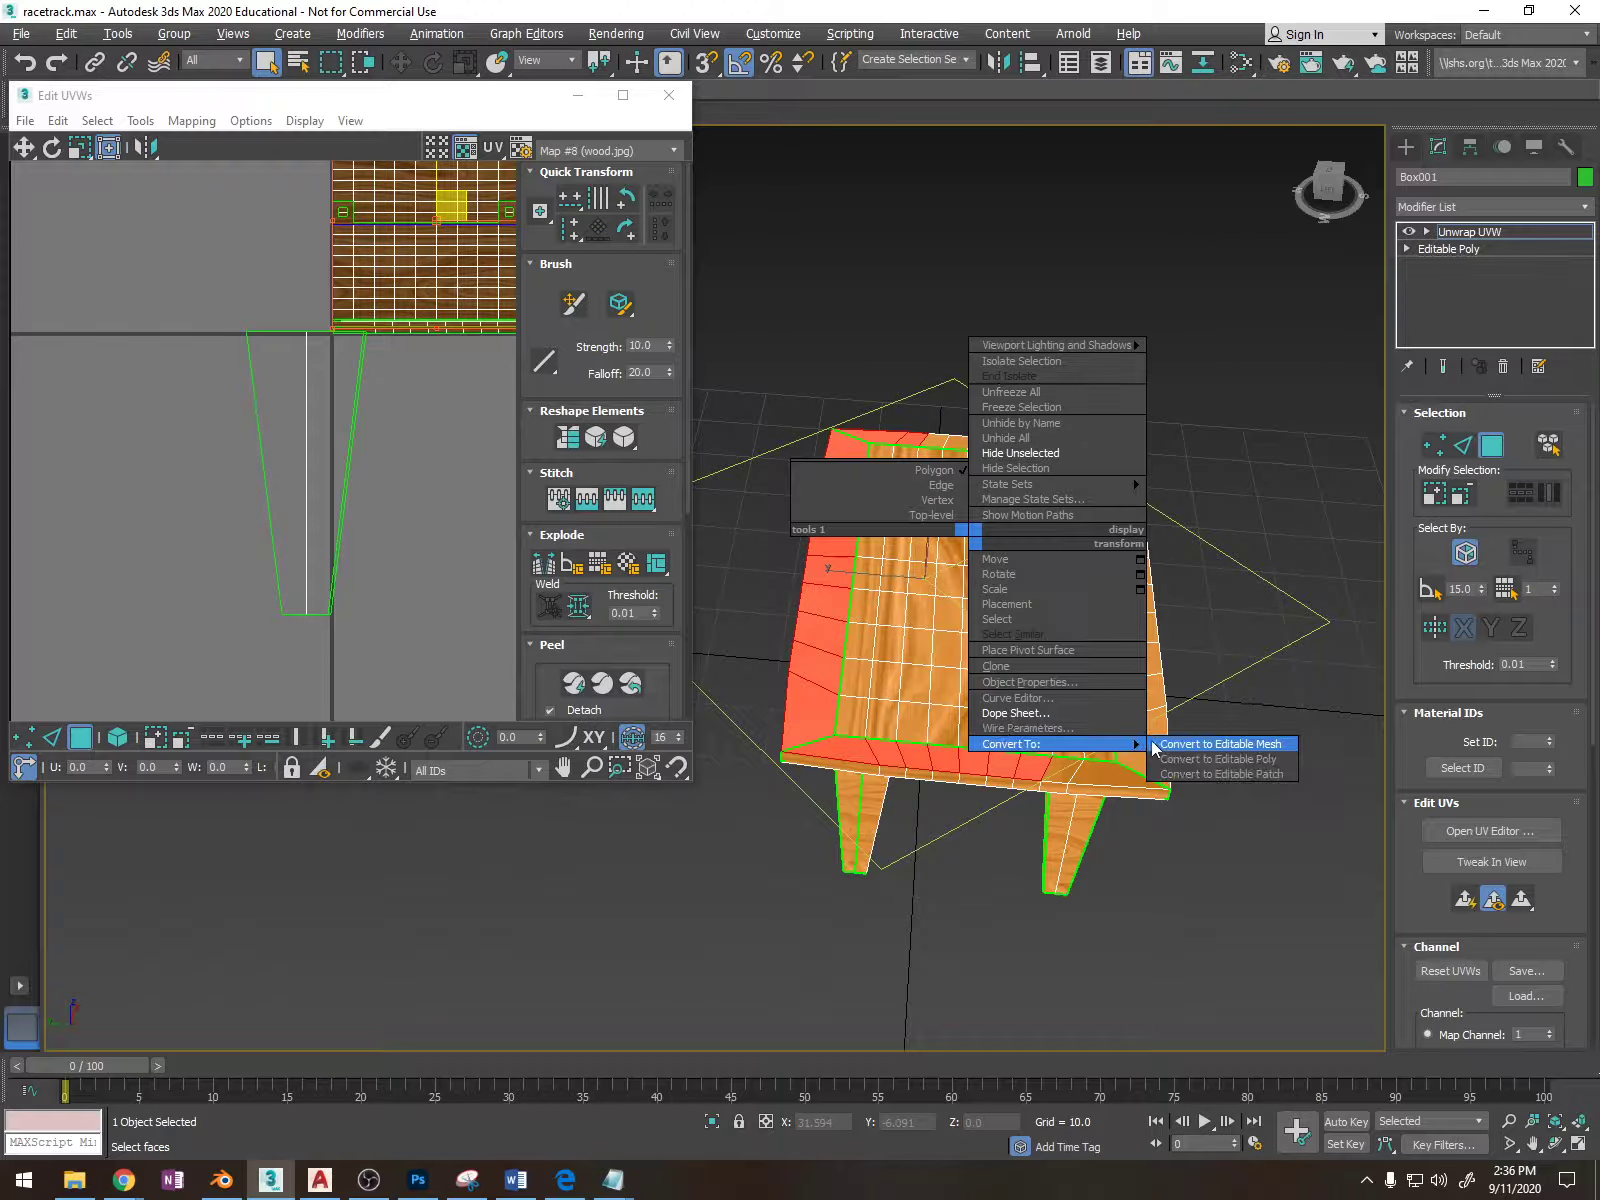
{"action": "left_click", "coordinate": [1159, 755]}
{"action": "middle_click_drag", "start_coordinate": [1159, 755], "coordinate": [1341, 555], "text": "alt"}
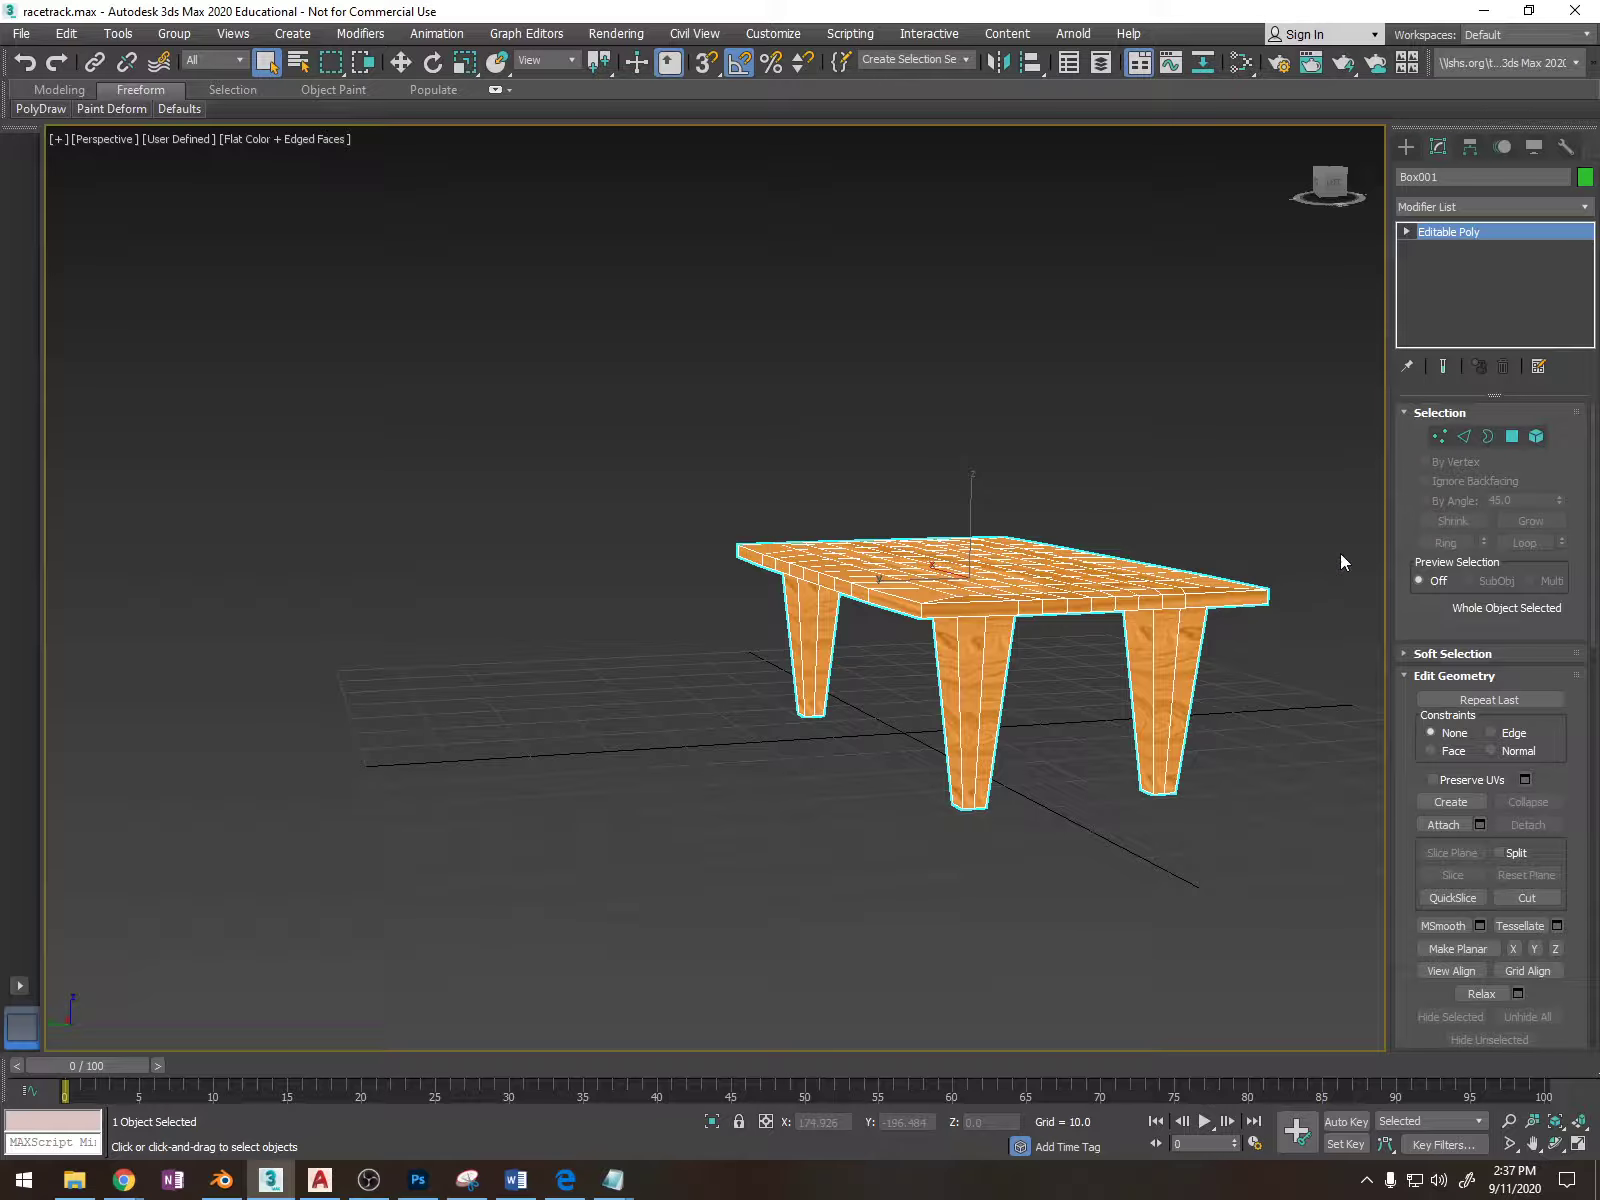
Select a polygon in the middle of the tabletop and grow the selection to the whole upper surface, including the border.
{"action": "left_click", "coordinate": [1512, 436]}
{"action": "middle_click_drag", "start_coordinate": [1130, 441], "coordinate": [1082, 547], "text": "alt"}
{"action": "left_click", "coordinate": [1004, 519]}
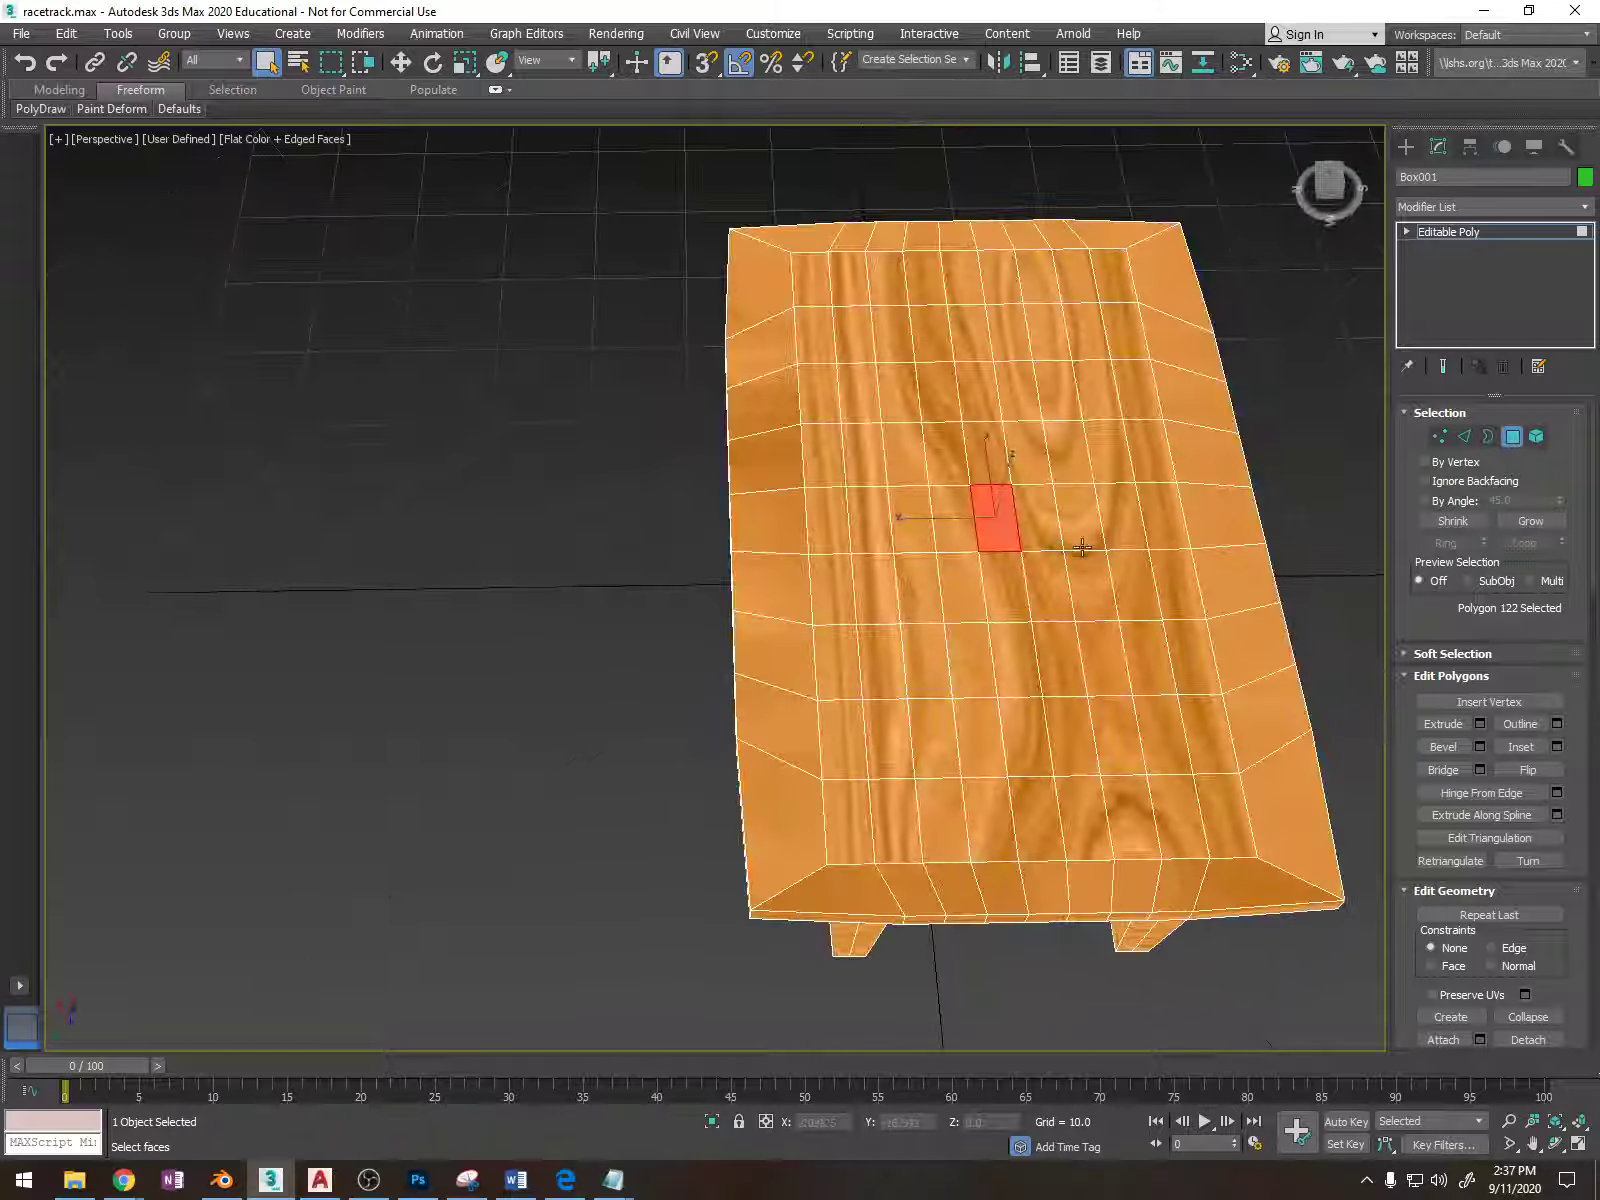
{"action": "left_click", "coordinate": [1527, 521]}
{"action": "left_click", "coordinate": [1526, 522]}
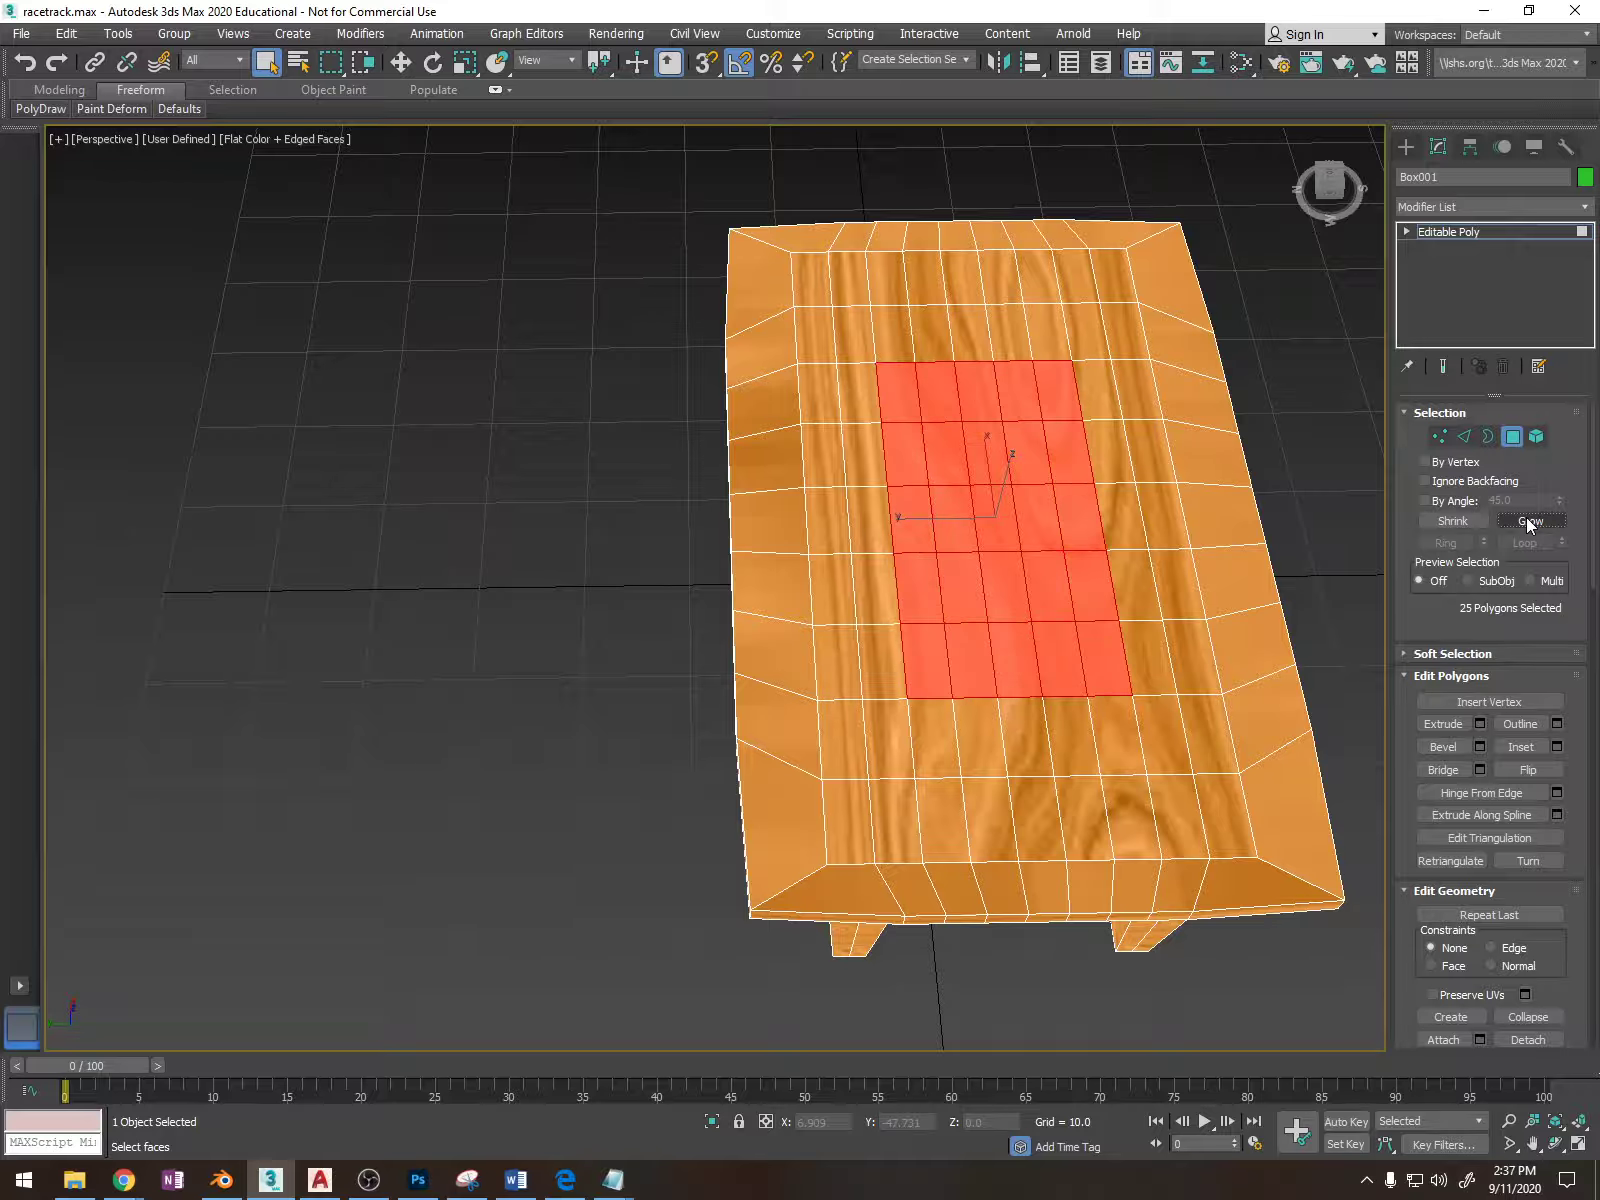
{"action": "left_click", "coordinate": [1524, 523]}
{"action": "left_click", "coordinate": [1522, 524]}
{"action": "left_click", "coordinate": [1522, 522]}
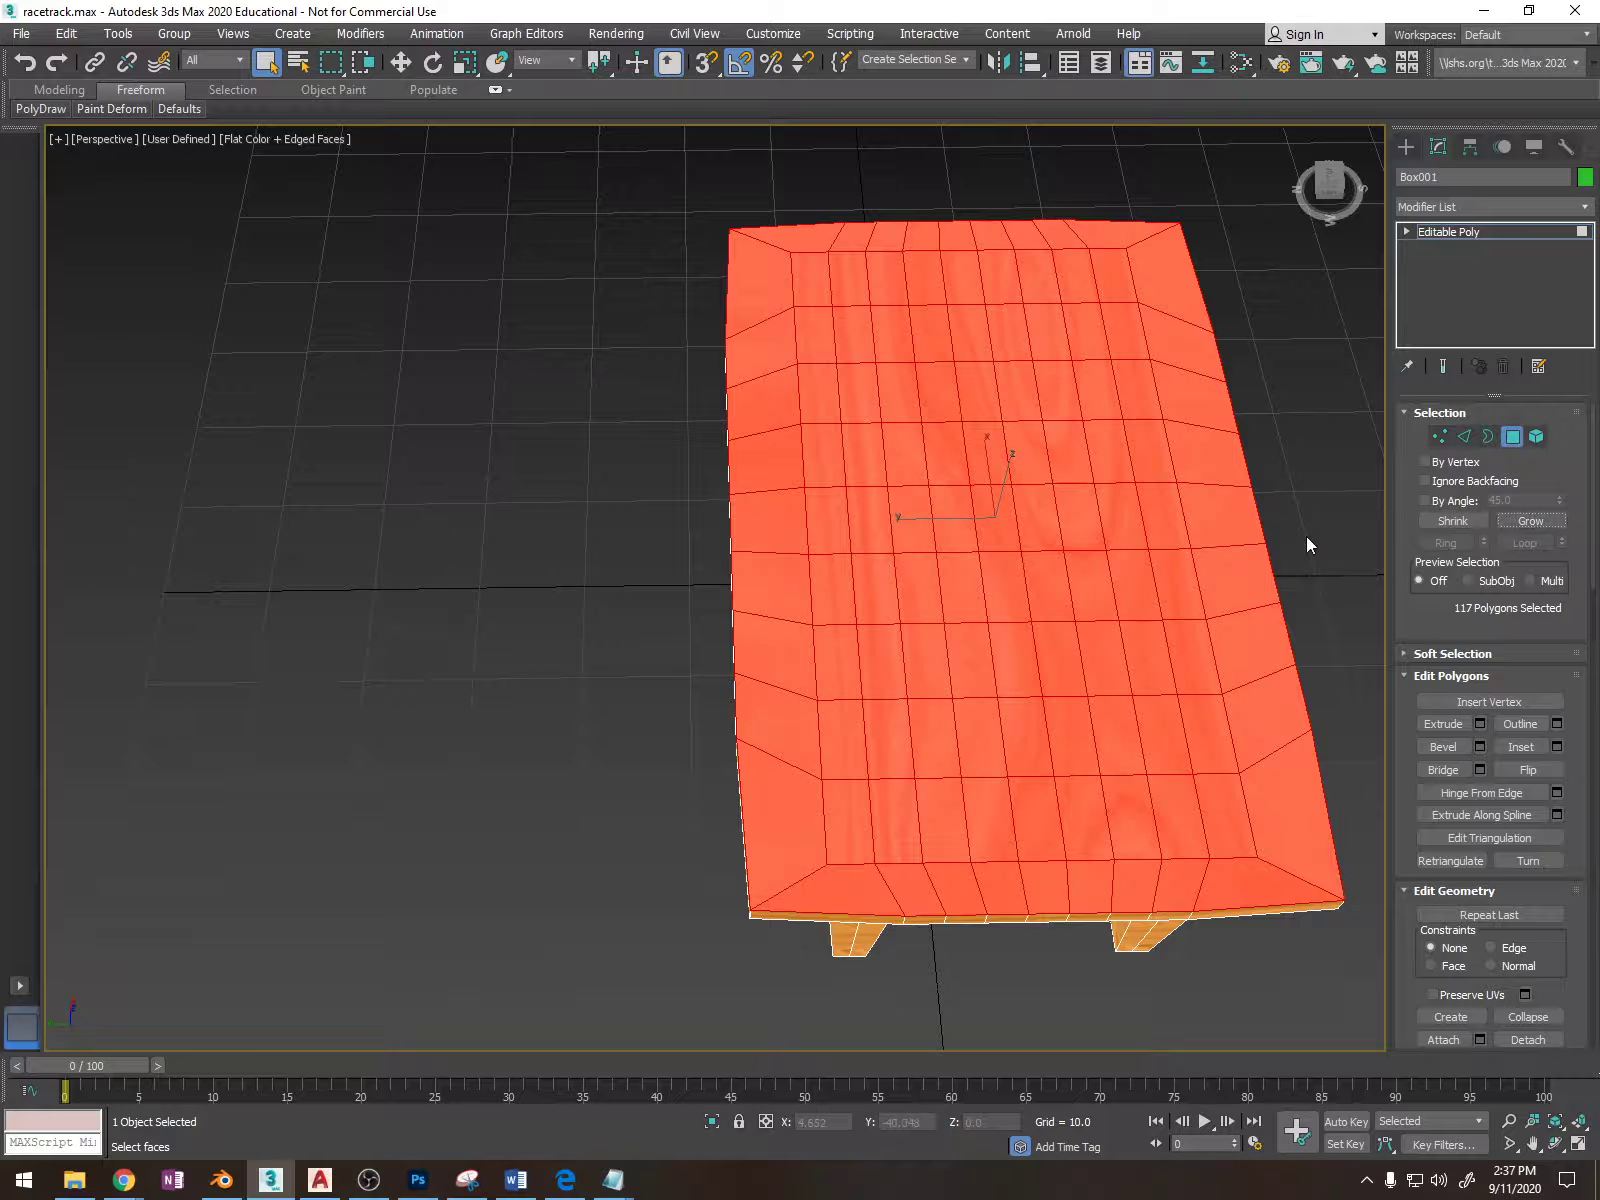
{"action": "middle_click_drag", "start_coordinate": [1280, 584], "coordinate": [1258, 479], "text": "alt"}
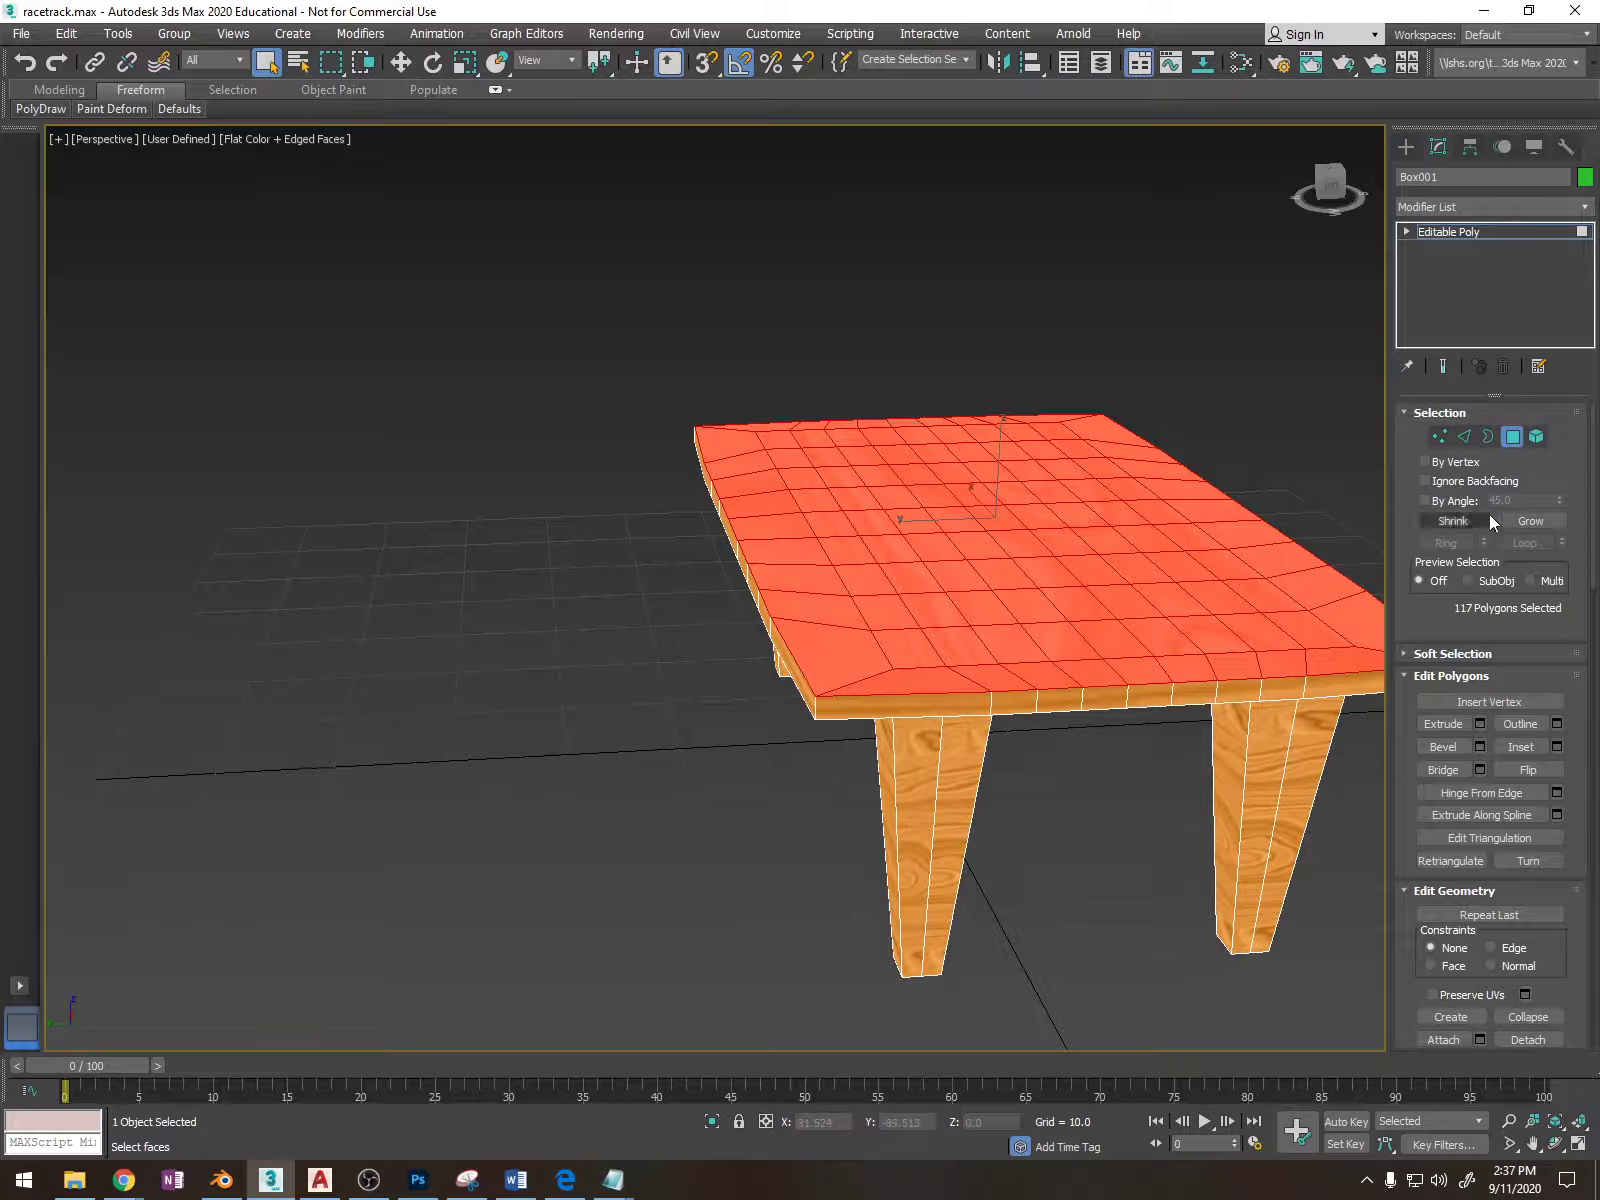
{"action": "left_click", "coordinate": [1528, 521]}
{"action": "middle_click_drag", "start_coordinate": [1236, 575], "coordinate": [1140, 560], "text": "alt"}
{"action": "left_click", "coordinate": [1452, 521]}
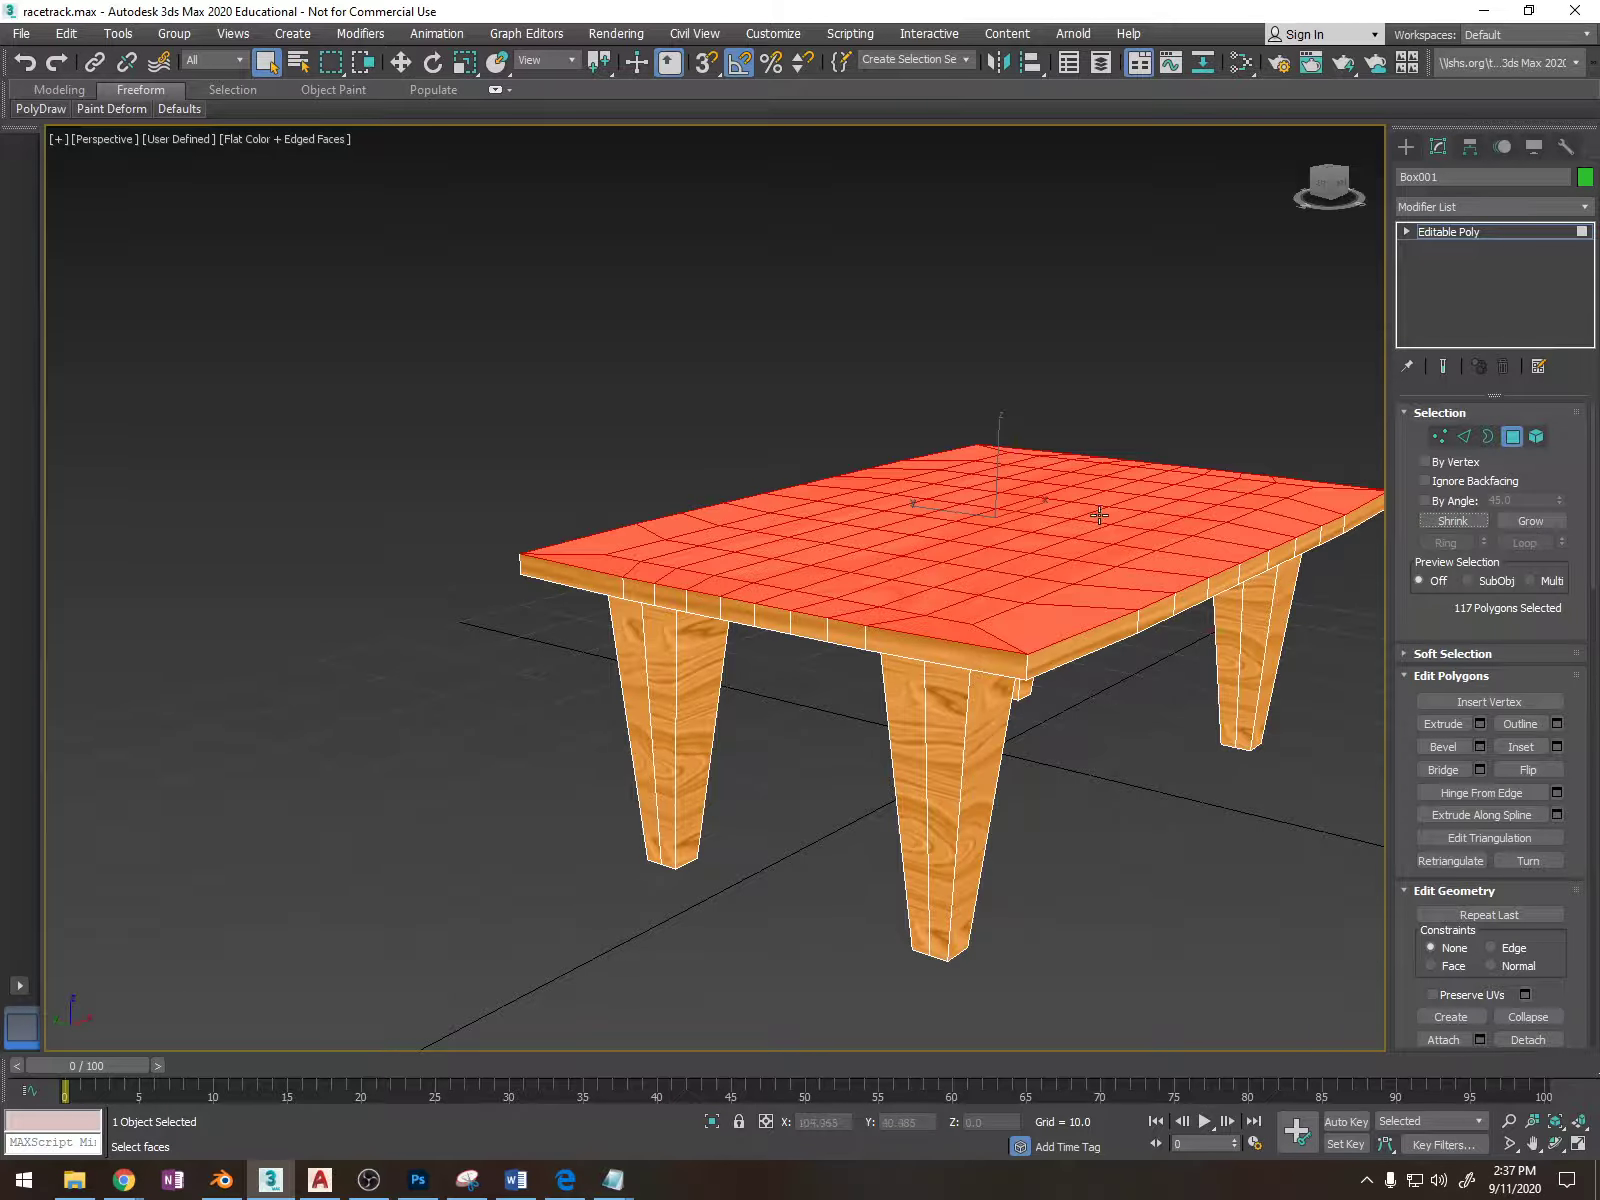
Apply an Unwrap UVW modifier to the selected tabletop polygons.
{"action": "middle_click_drag", "start_coordinate": [1100, 515], "coordinate": [790, 495], "text": "alt"}
{"action": "left_click", "coordinate": [1442, 208]}
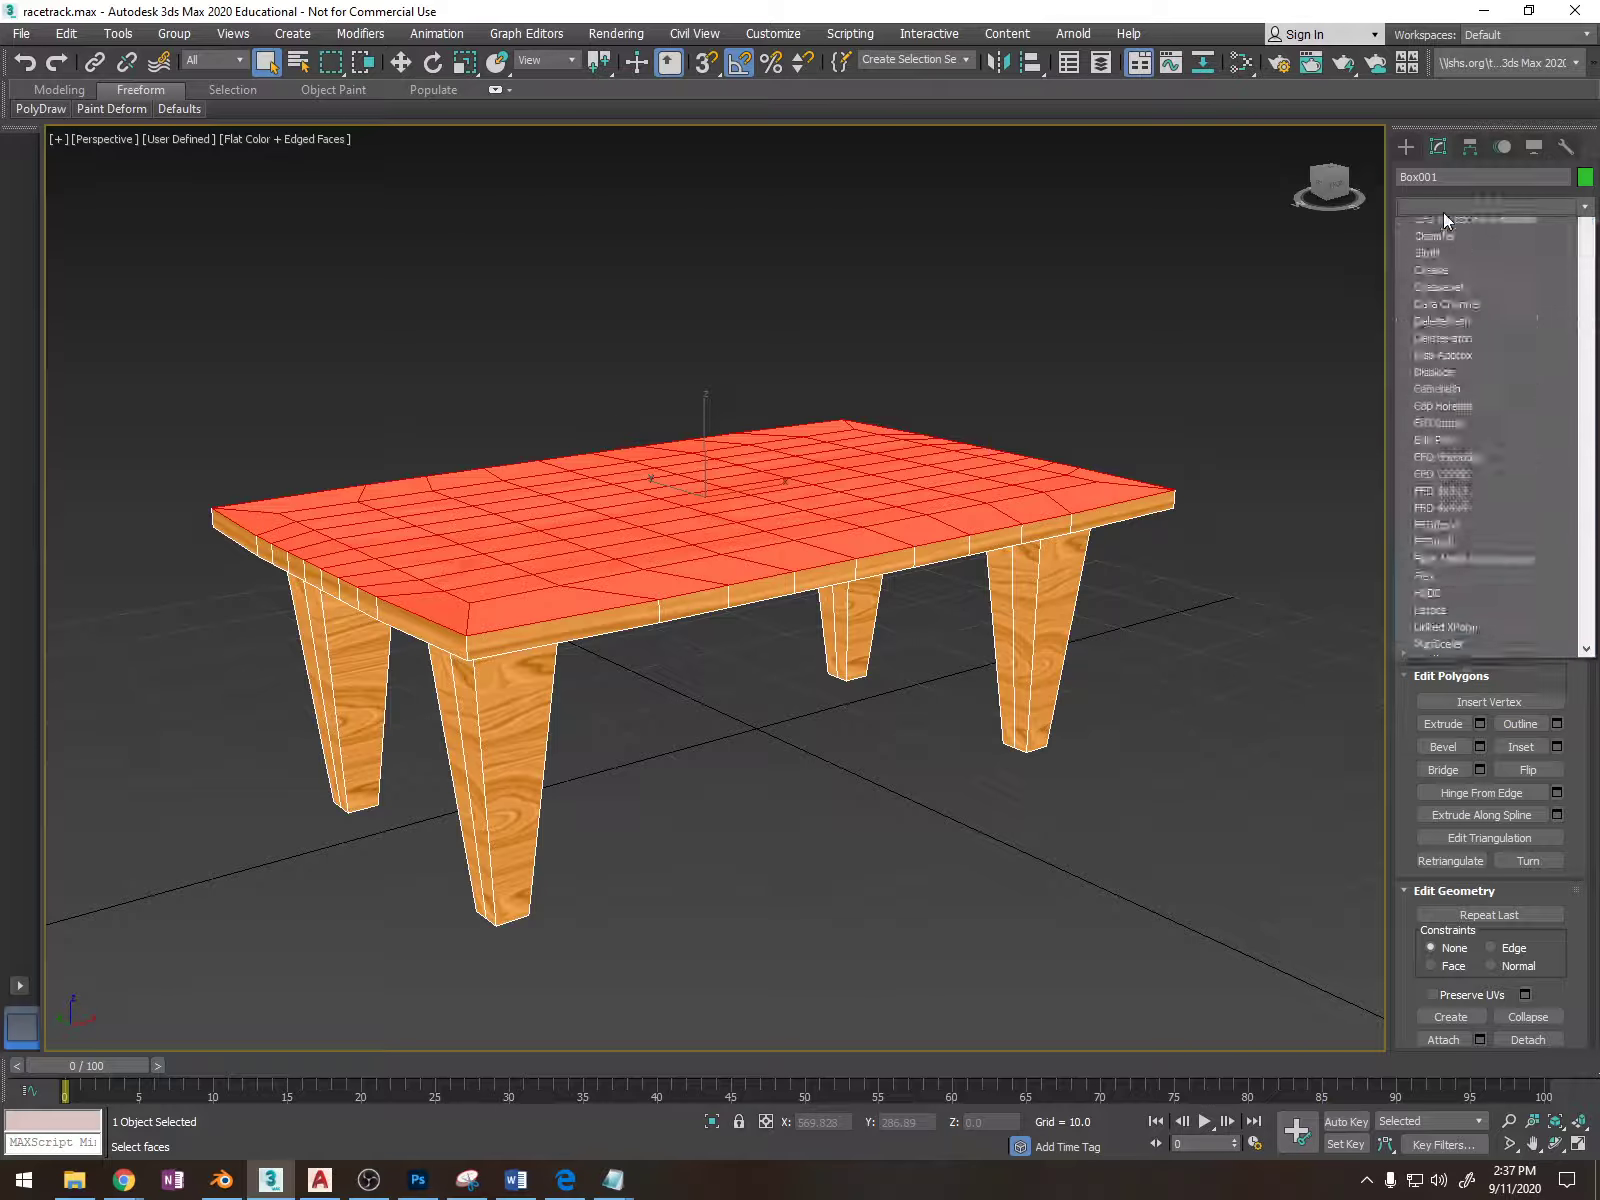
{"action": "key", "text": "u"}
{"action": "key", "text": "Return"}
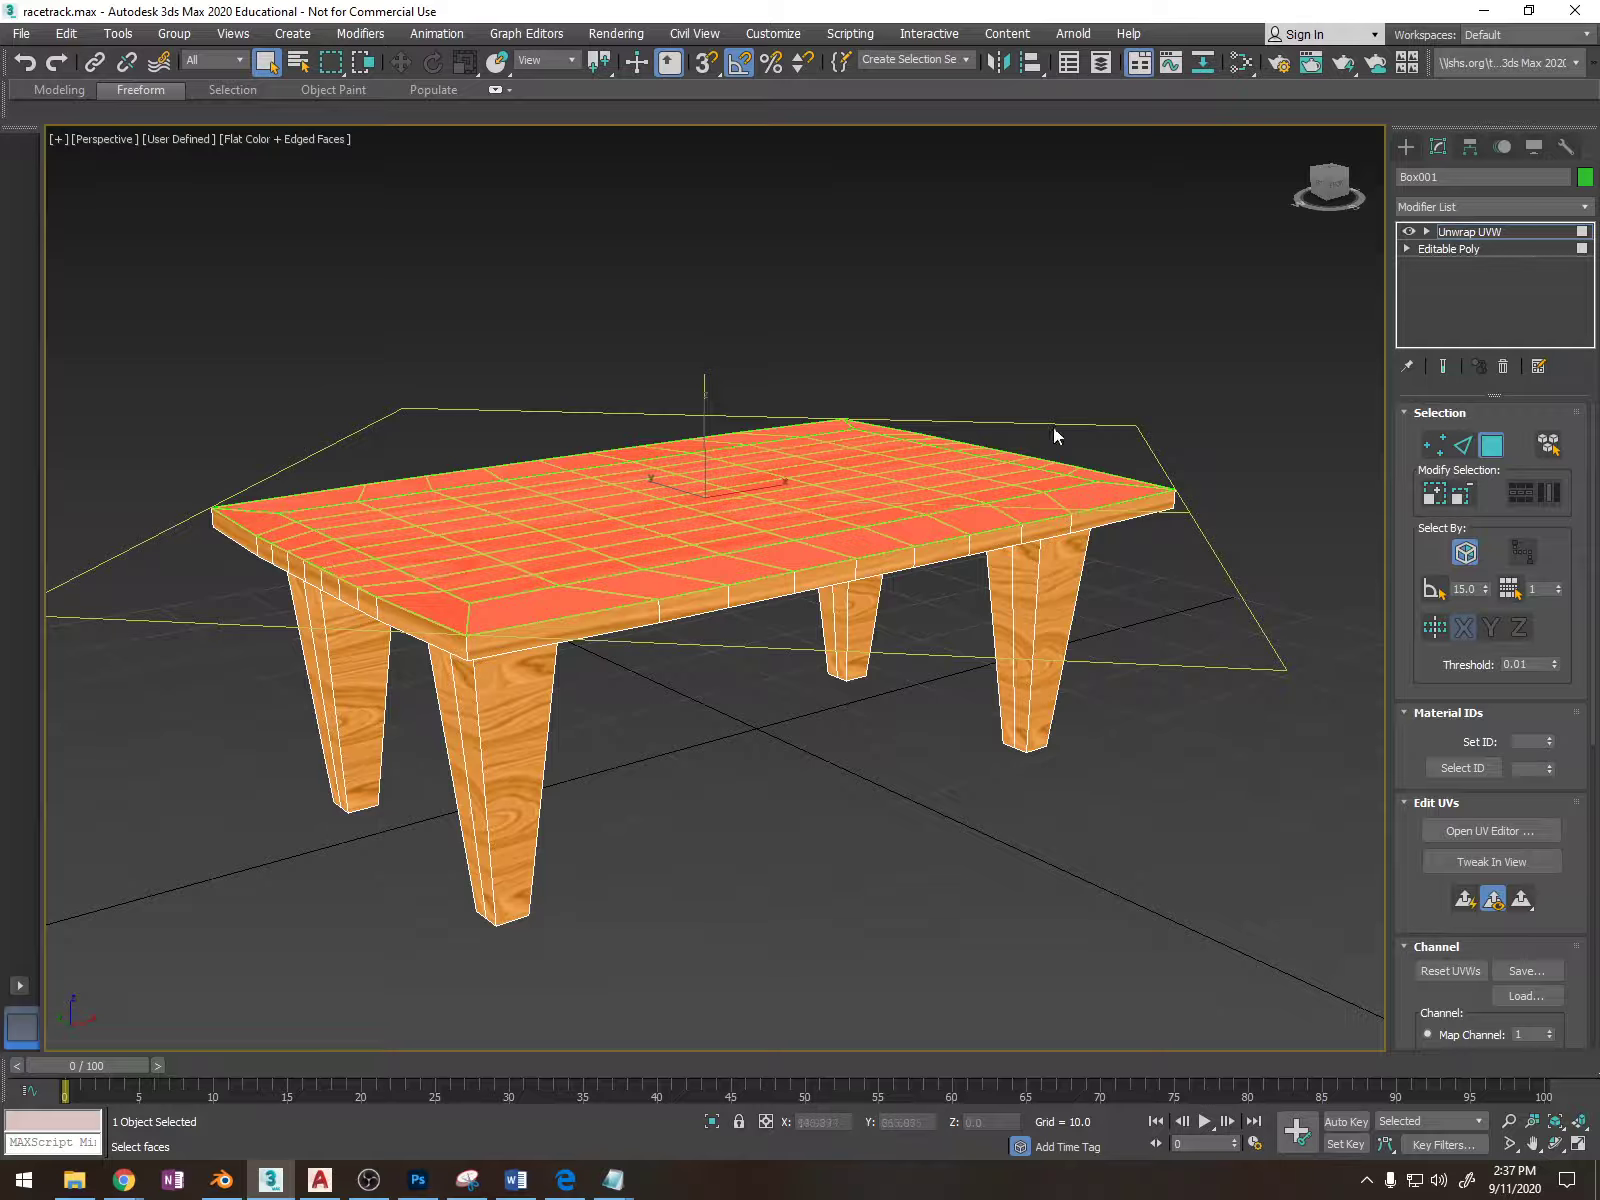
Open the UV editor for the tabletop and show Map #8 (wood.jpg) as its background.
{"action": "middle_click_drag", "start_coordinate": [1054, 433], "coordinate": [1278, 720], "text": "alt"}
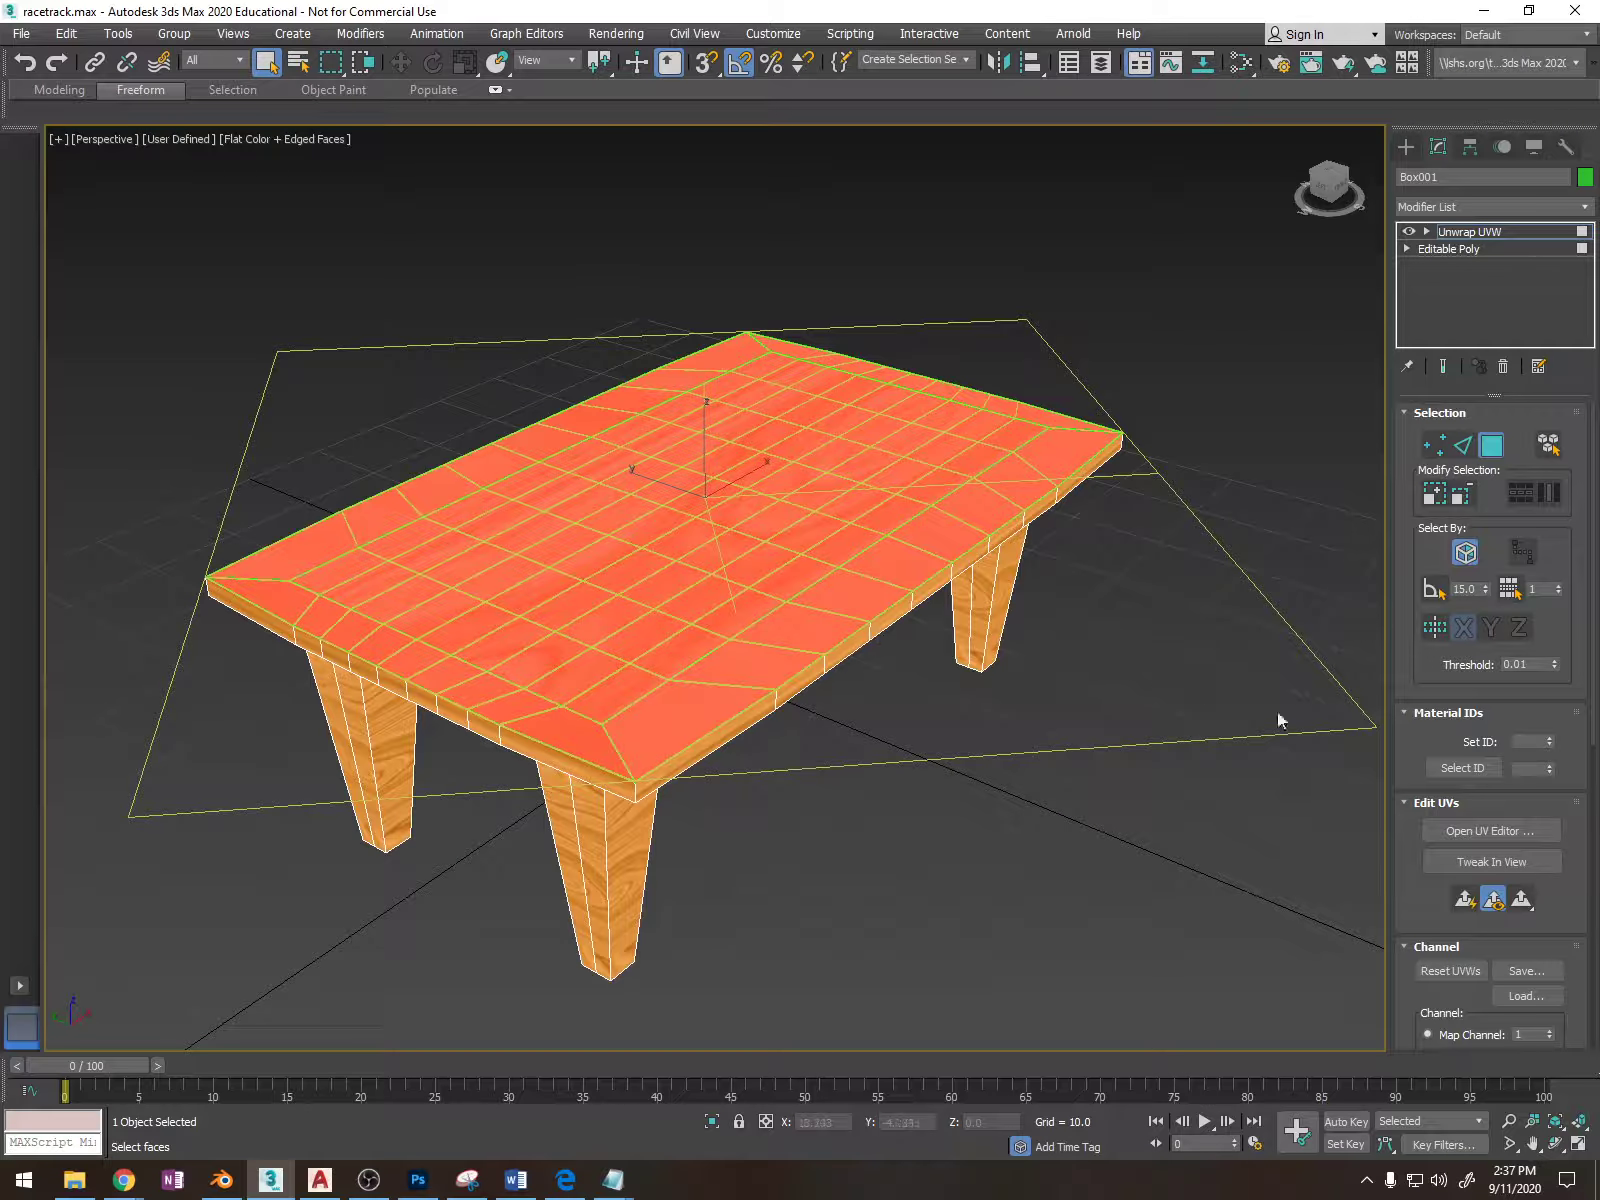
{"action": "left_click", "coordinate": [1512, 830]}
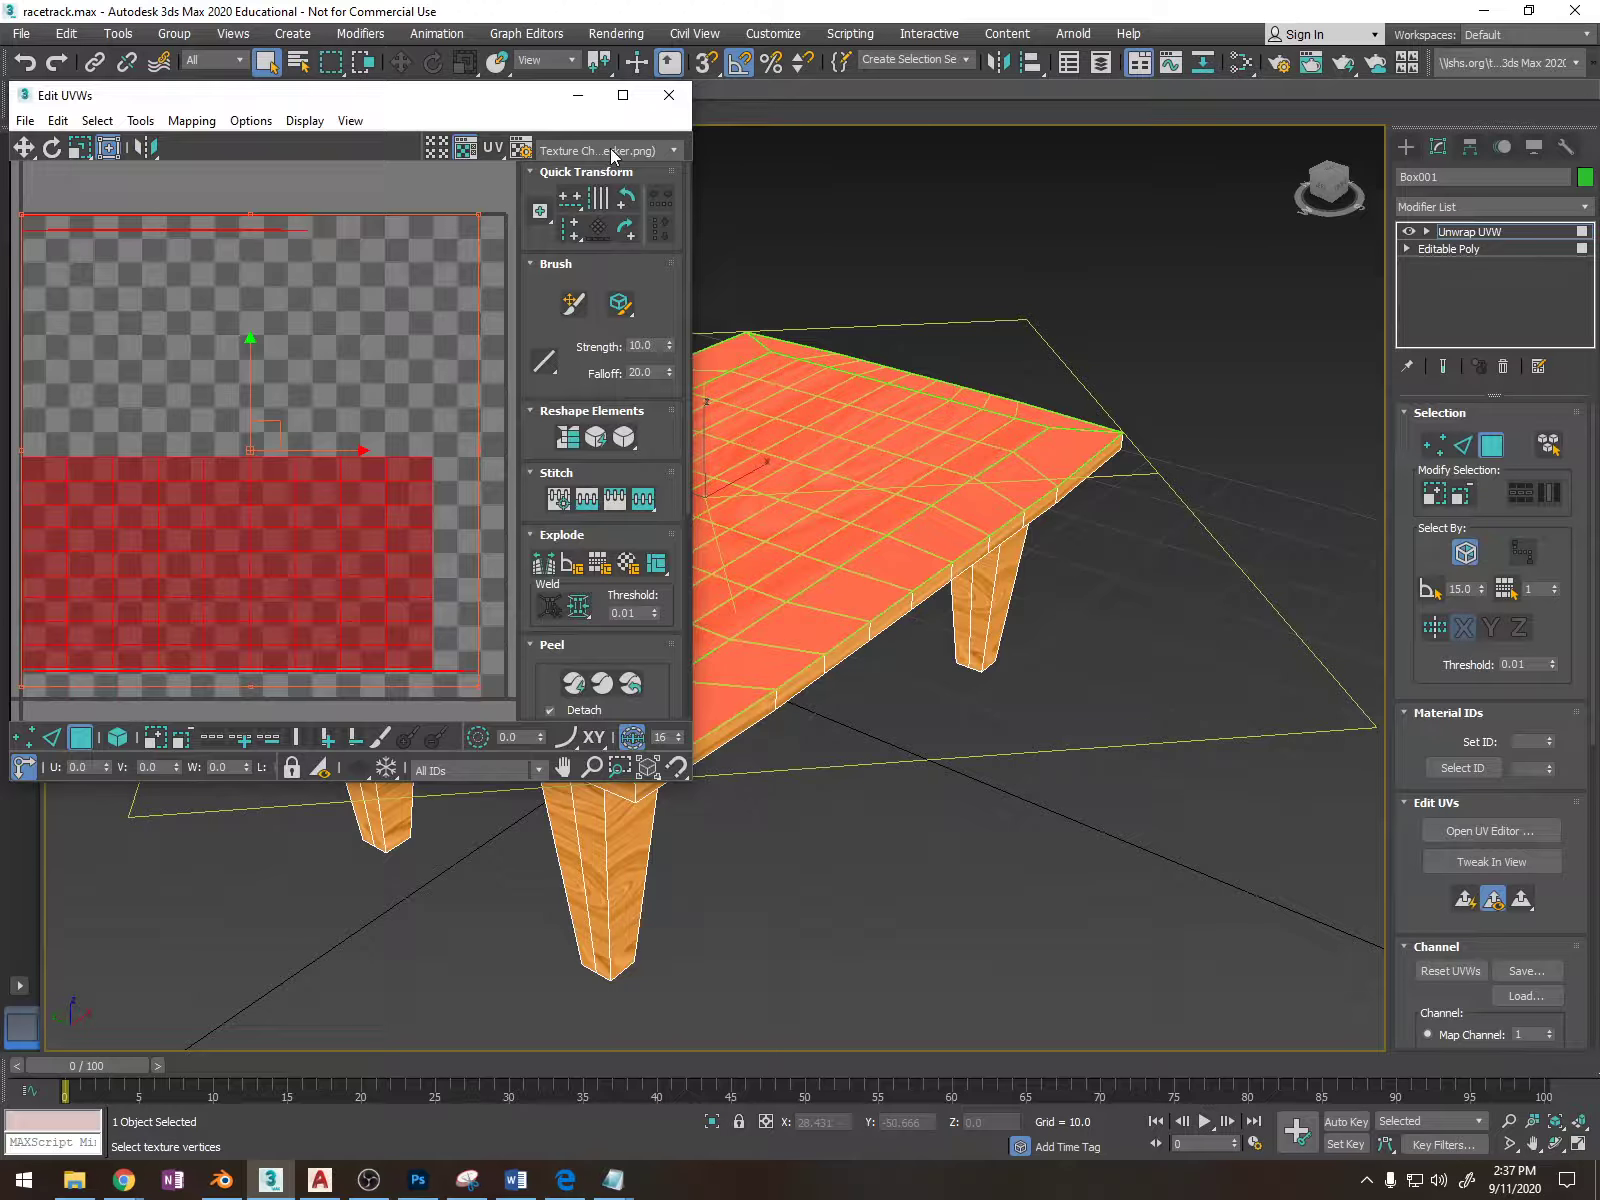
{"action": "left_click", "coordinate": [614, 154]}
{"action": "left_click", "coordinate": [602, 197]}
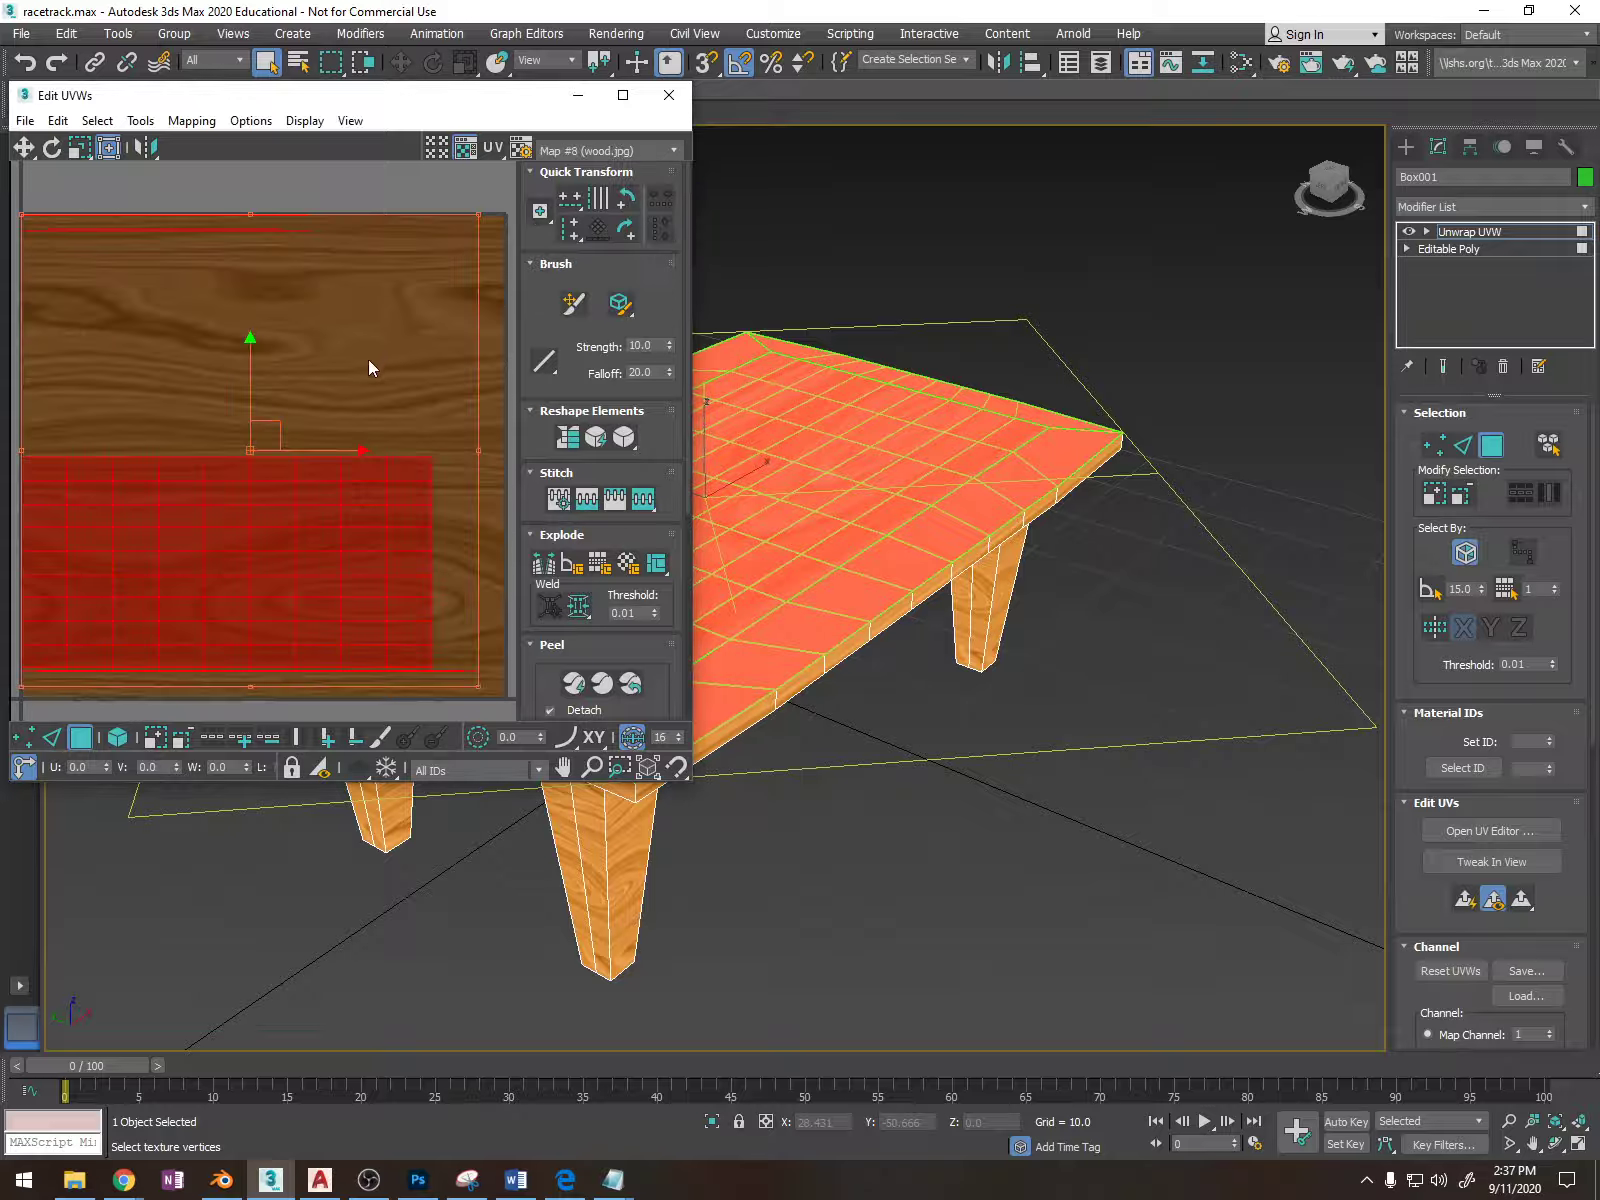
Try flattening the selected tabletop UVs by material ID and by smoothing group.
{"action": "left_click", "coordinate": [628, 564]}
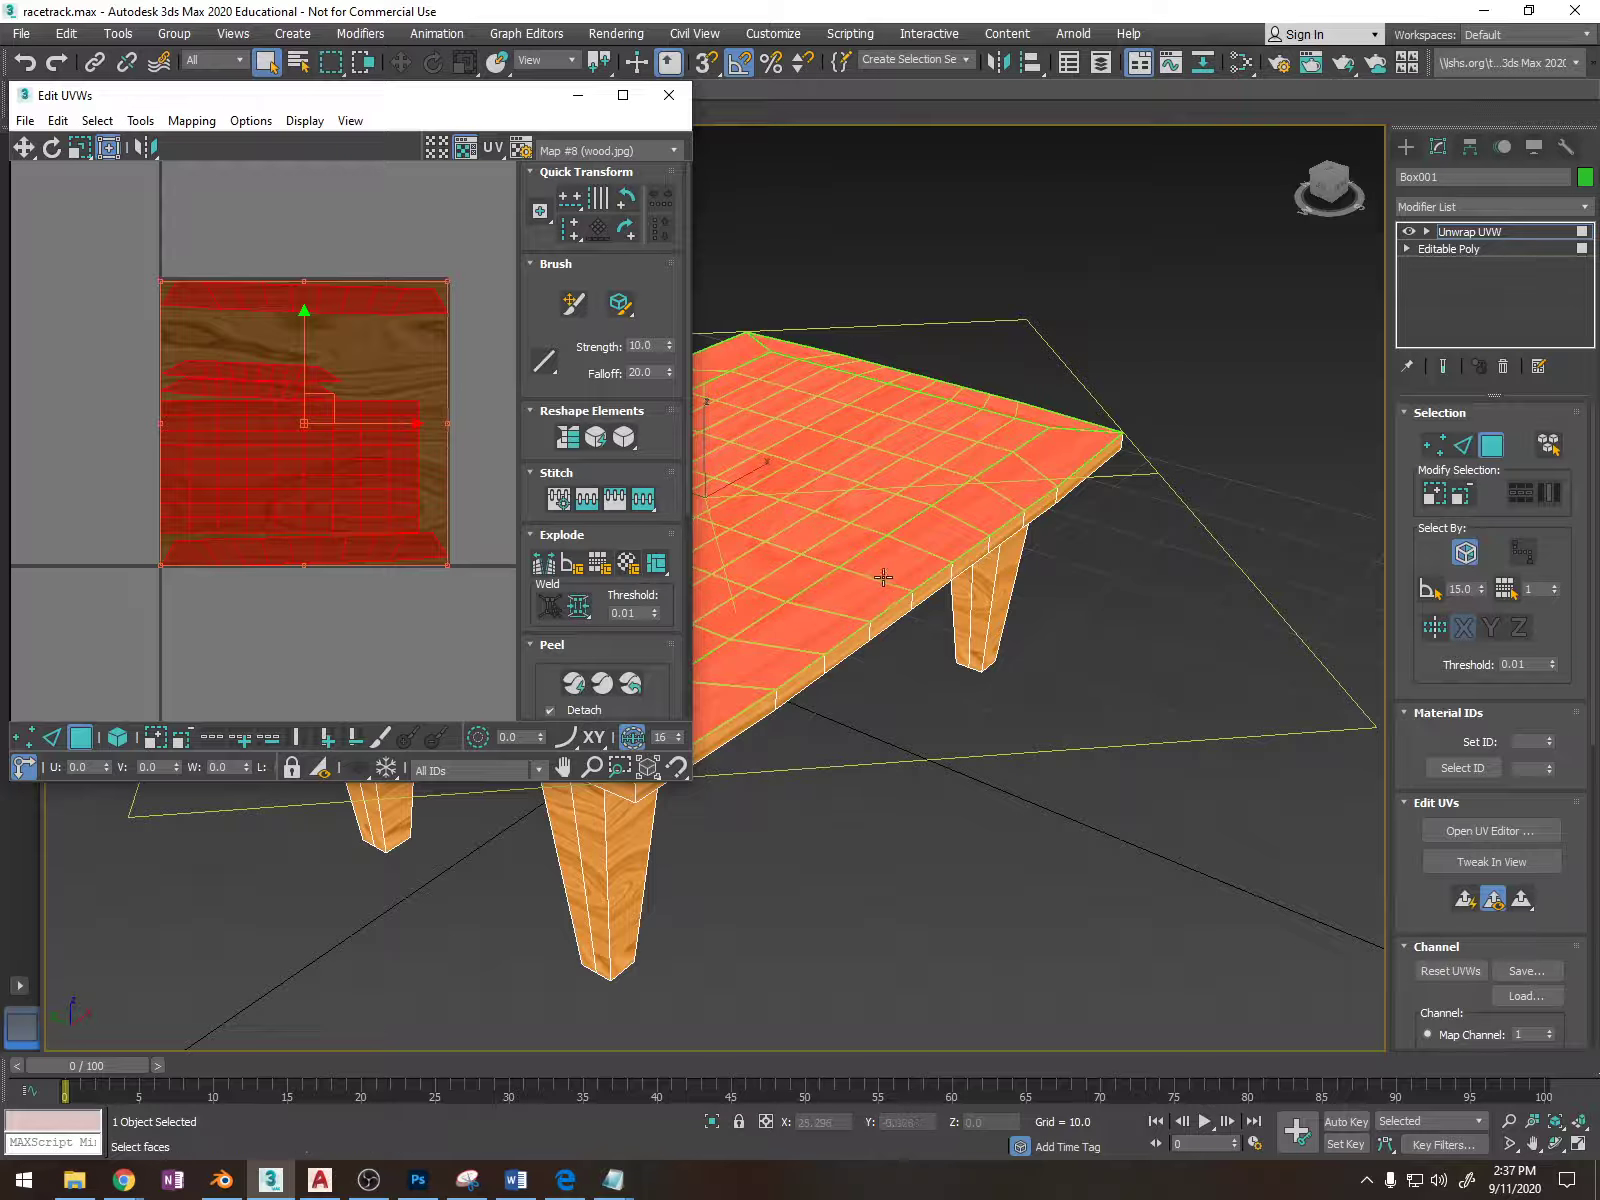
{"action": "mouse_move", "coordinate": [882, 575]}
{"action": "middle_mouse_down", "text": "alt"}
{"action": "mouse_move", "coordinate": [955, 643]}
{"action": "mouse_move", "coordinate": [1011, 579]}
{"action": "mouse_move", "coordinate": [1021, 646]}
{"action": "mouse_move", "coordinate": [1040, 652]}
{"action": "mouse_move", "coordinate": [880, 640]}
{"action": "mouse_move", "coordinate": [972, 623]}
{"action": "middle_mouse_up", "text": "alt"}
{"action": "key", "text": "F2"}
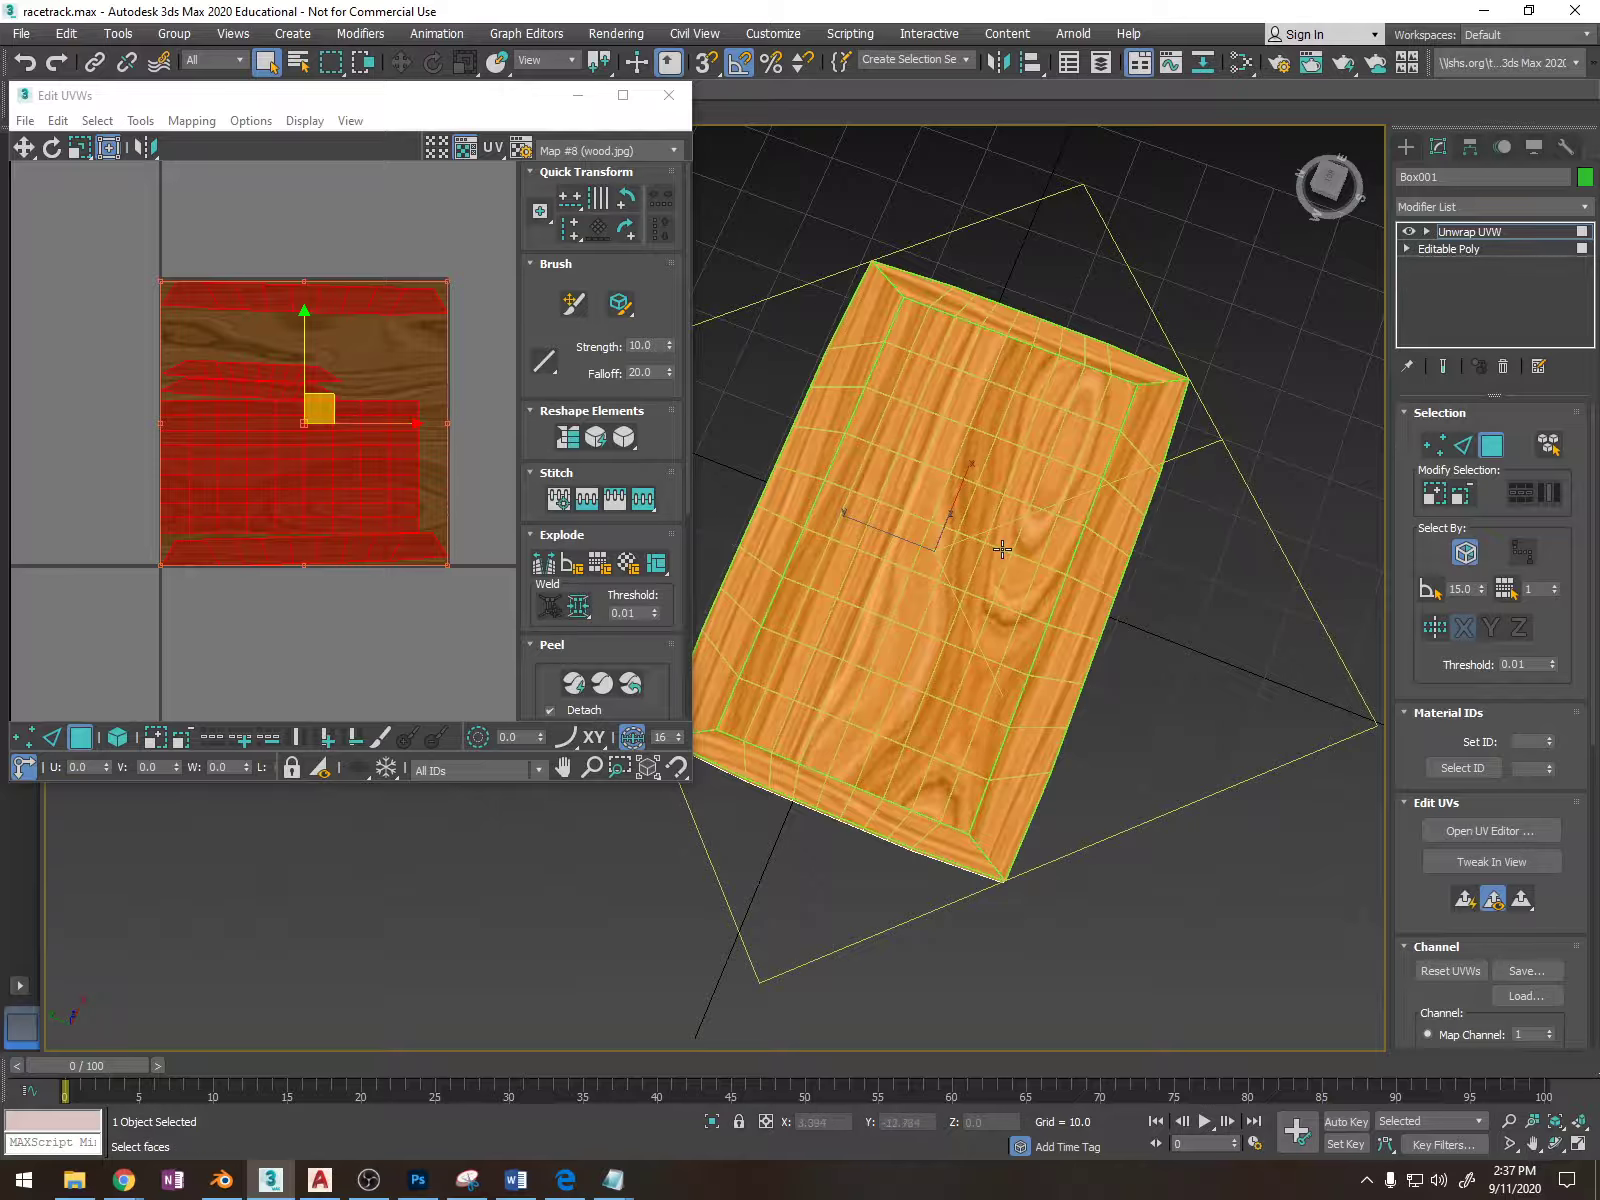
{"action": "middle_click_drag", "start_coordinate": [1002, 549], "coordinate": [1030, 551], "text": "alt"}
{"action": "left_click", "coordinate": [1328, 183]}
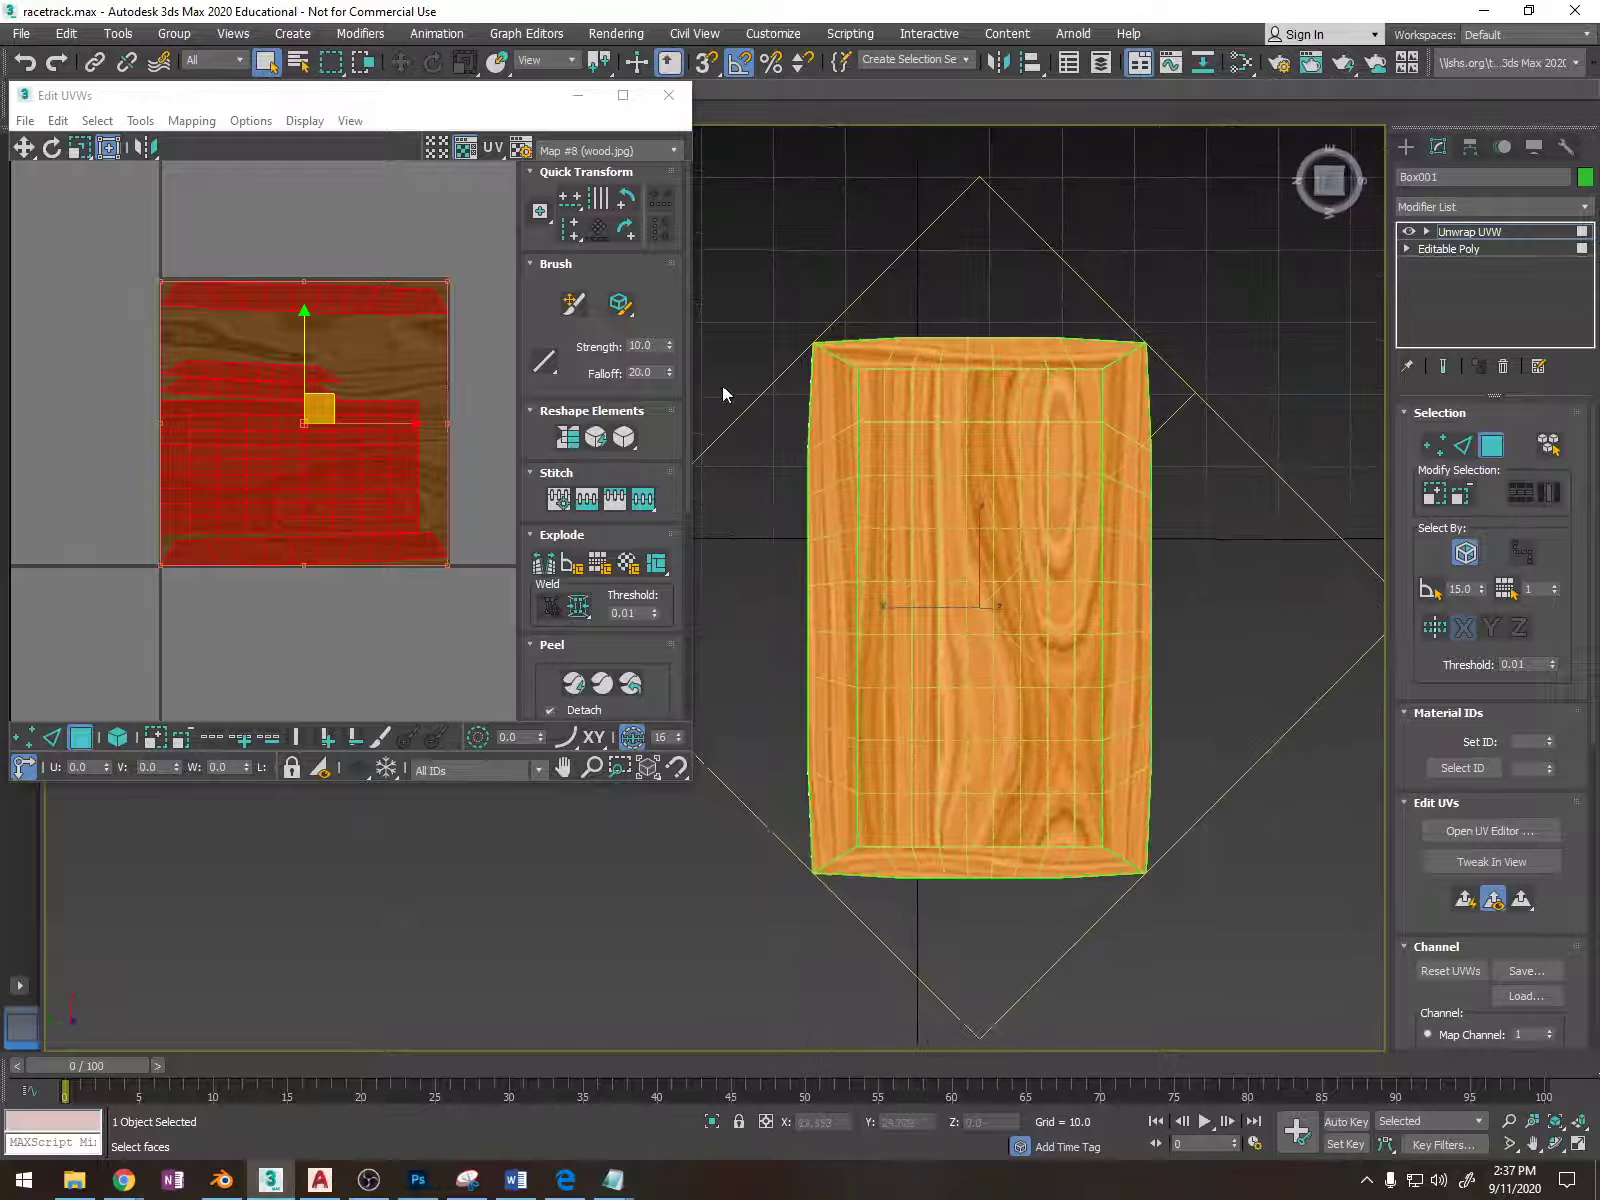
{"action": "scroll", "coordinate": [899, 387], "scroll_direction": "up", "scroll_amount": 5}
{"action": "scroll", "coordinate": [809, 330], "scroll_direction": "down", "scroll_amount": 5}
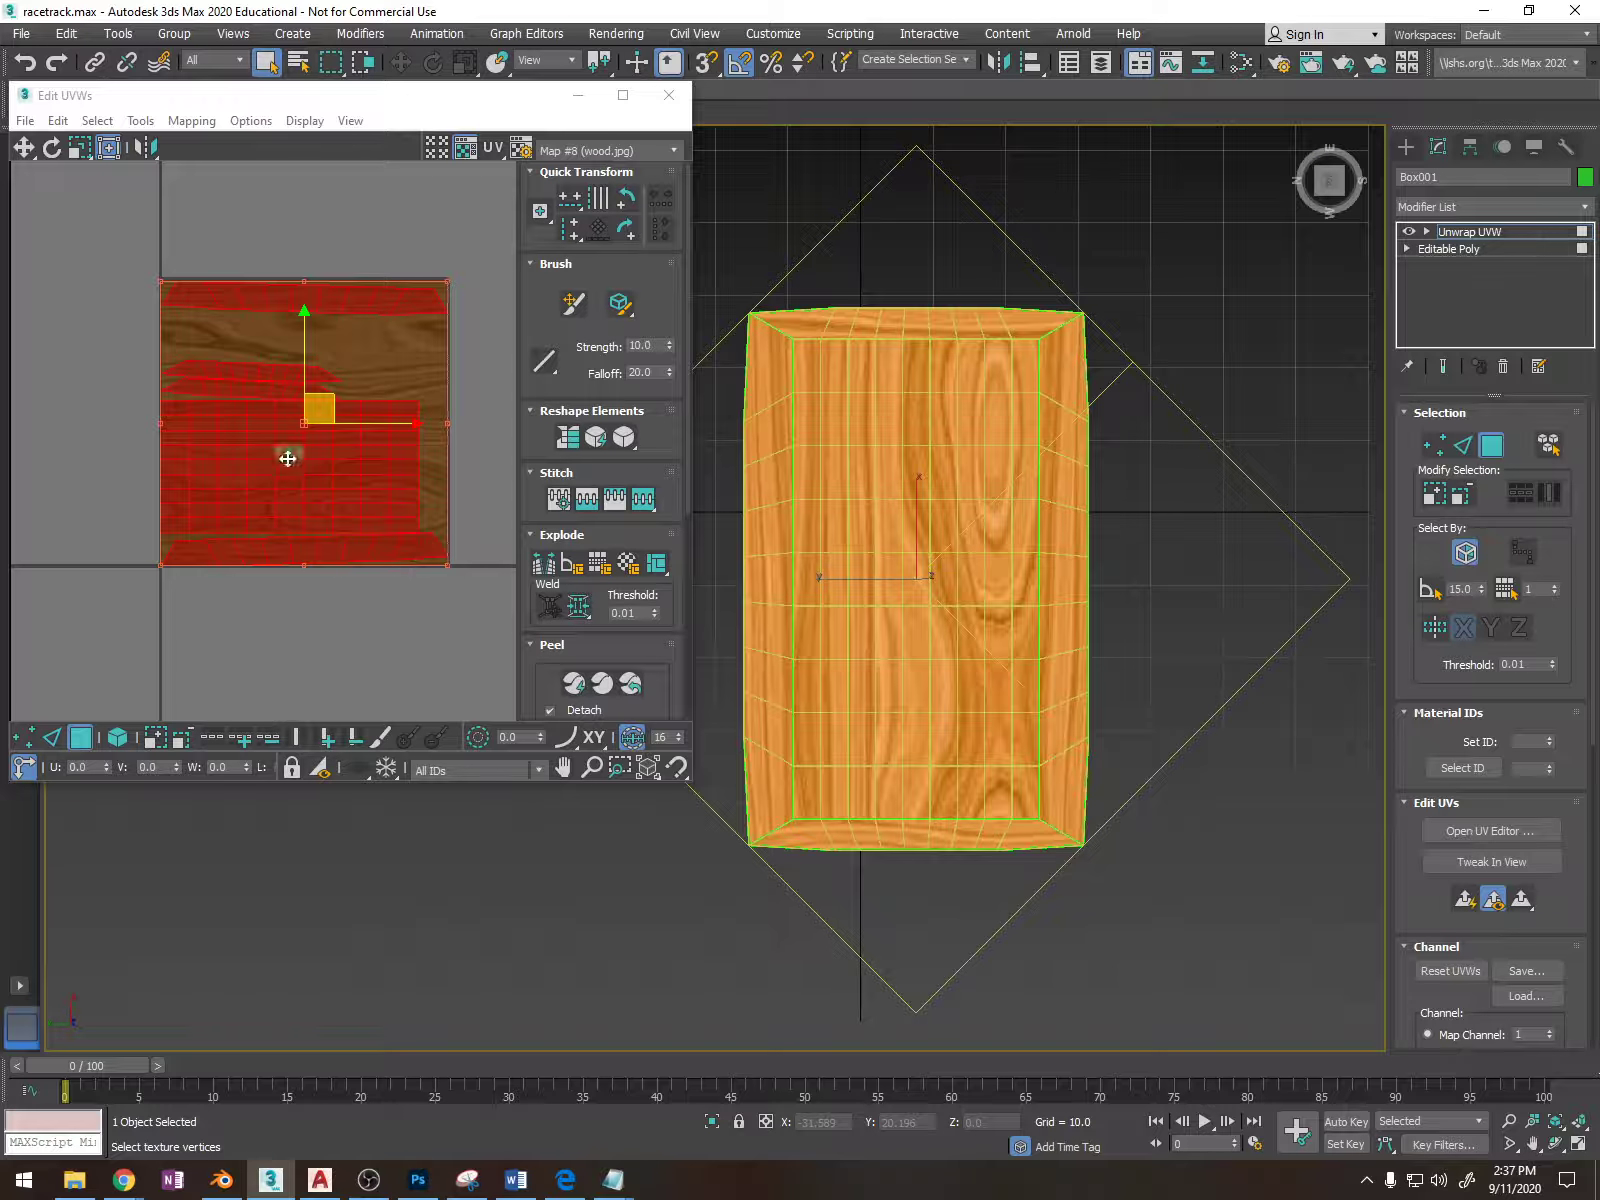
{"action": "left_click", "coordinate": [597, 567]}
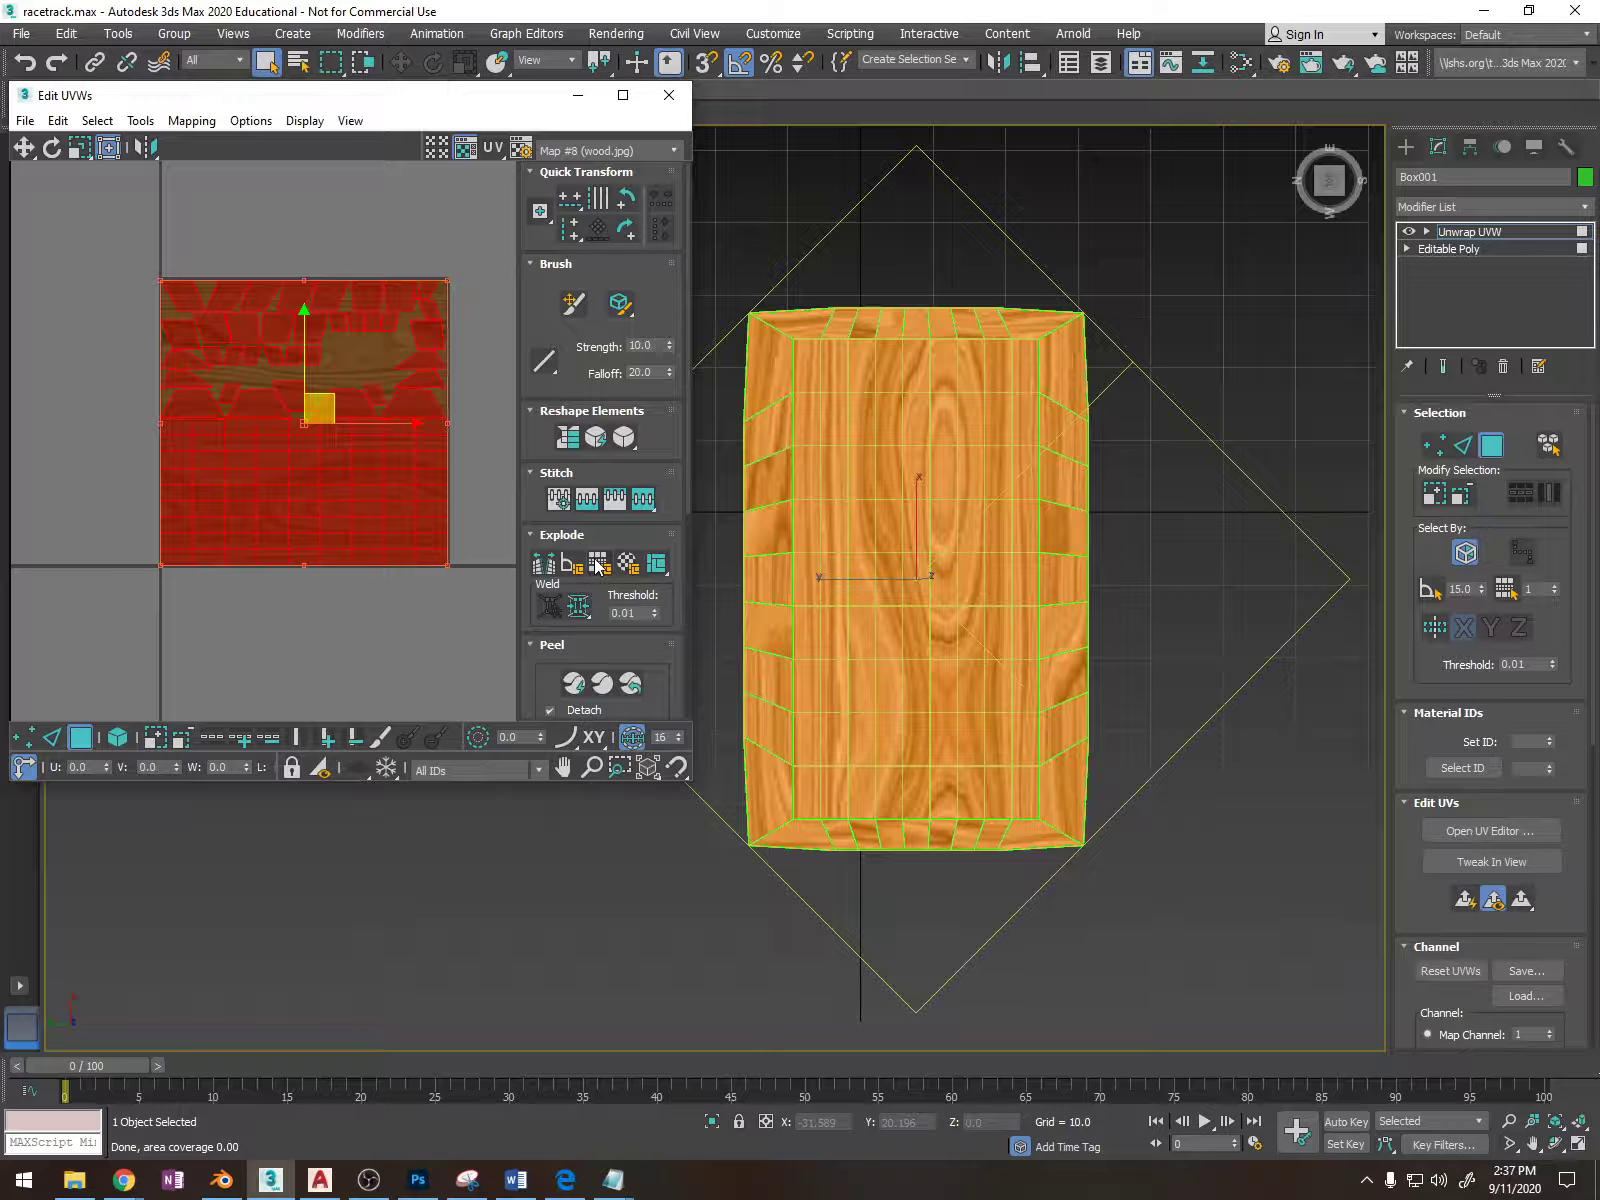
{"action": "key", "text": "ctrl+z"}
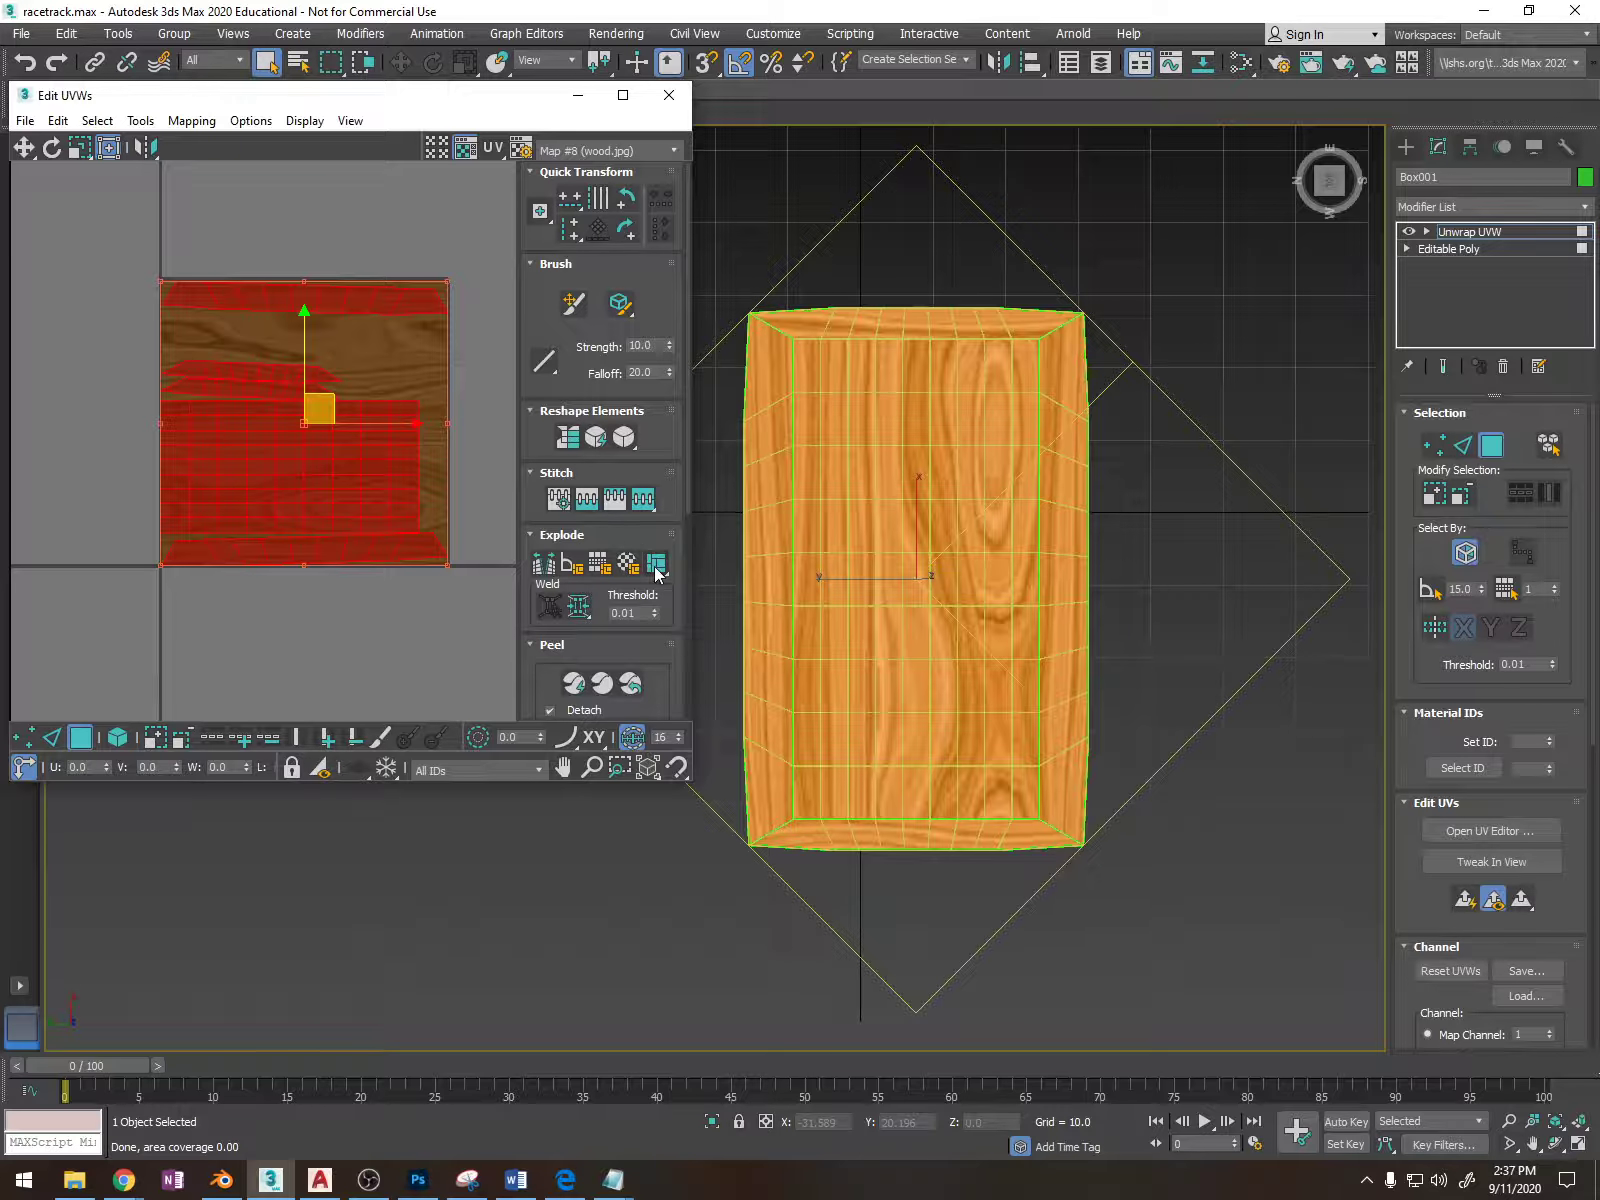
Flatten the selected tabletop UVs into a single connected piece using the custom flatten option.
{"action": "left_click", "coordinate": [655, 565]}
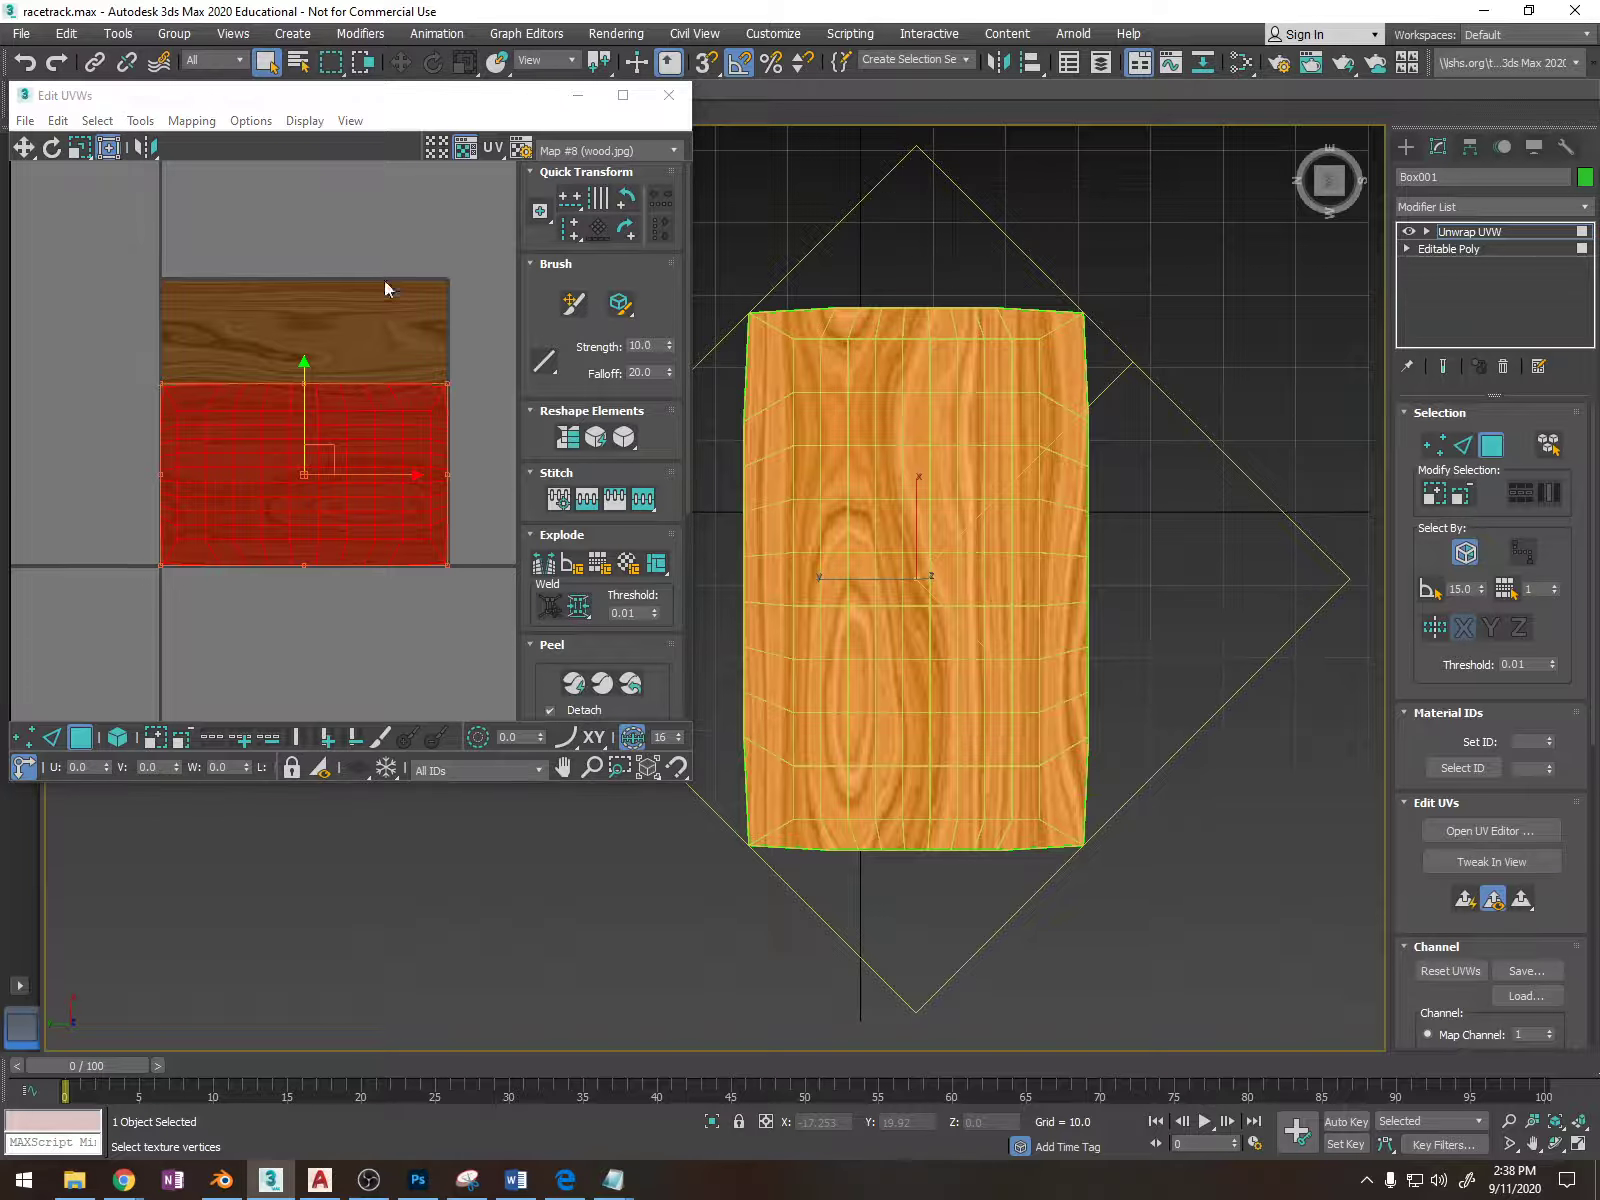
Scale the tabletop UVs up well beyond the borders of the wood image so the grain repeats more finely.
{"action": "left_click_drag", "start_coordinate": [453, 388], "coordinate": [394, 430]}
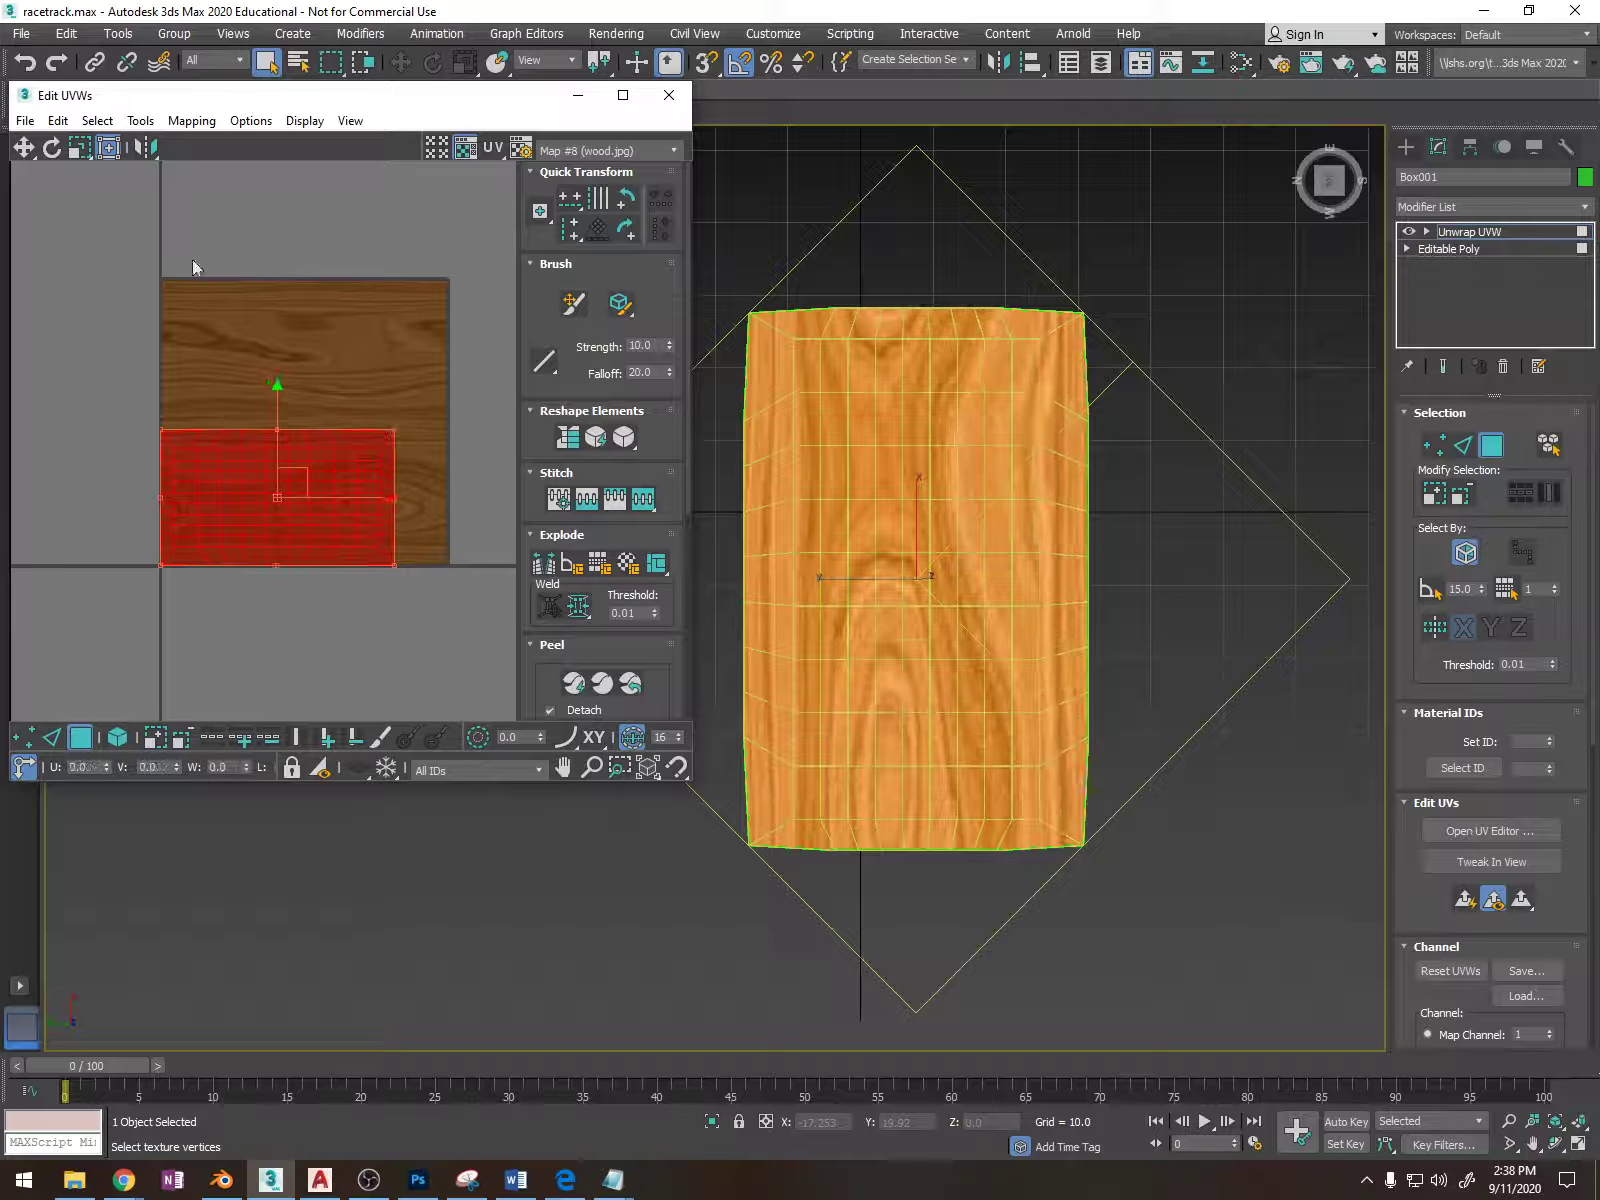
{"action": "left_click", "coordinate": [80, 148]}
{"action": "left_click_drag", "start_coordinate": [229, 457], "coordinate": [270, 274]}
Convert the table to Editable Poly to bake in the tabletop's unwrapped UVs.
{"action": "middle_click_drag", "start_coordinate": [900, 565], "coordinate": [1134, 468], "text": "alt"}
{"action": "right_click", "coordinate": [1020, 583]}
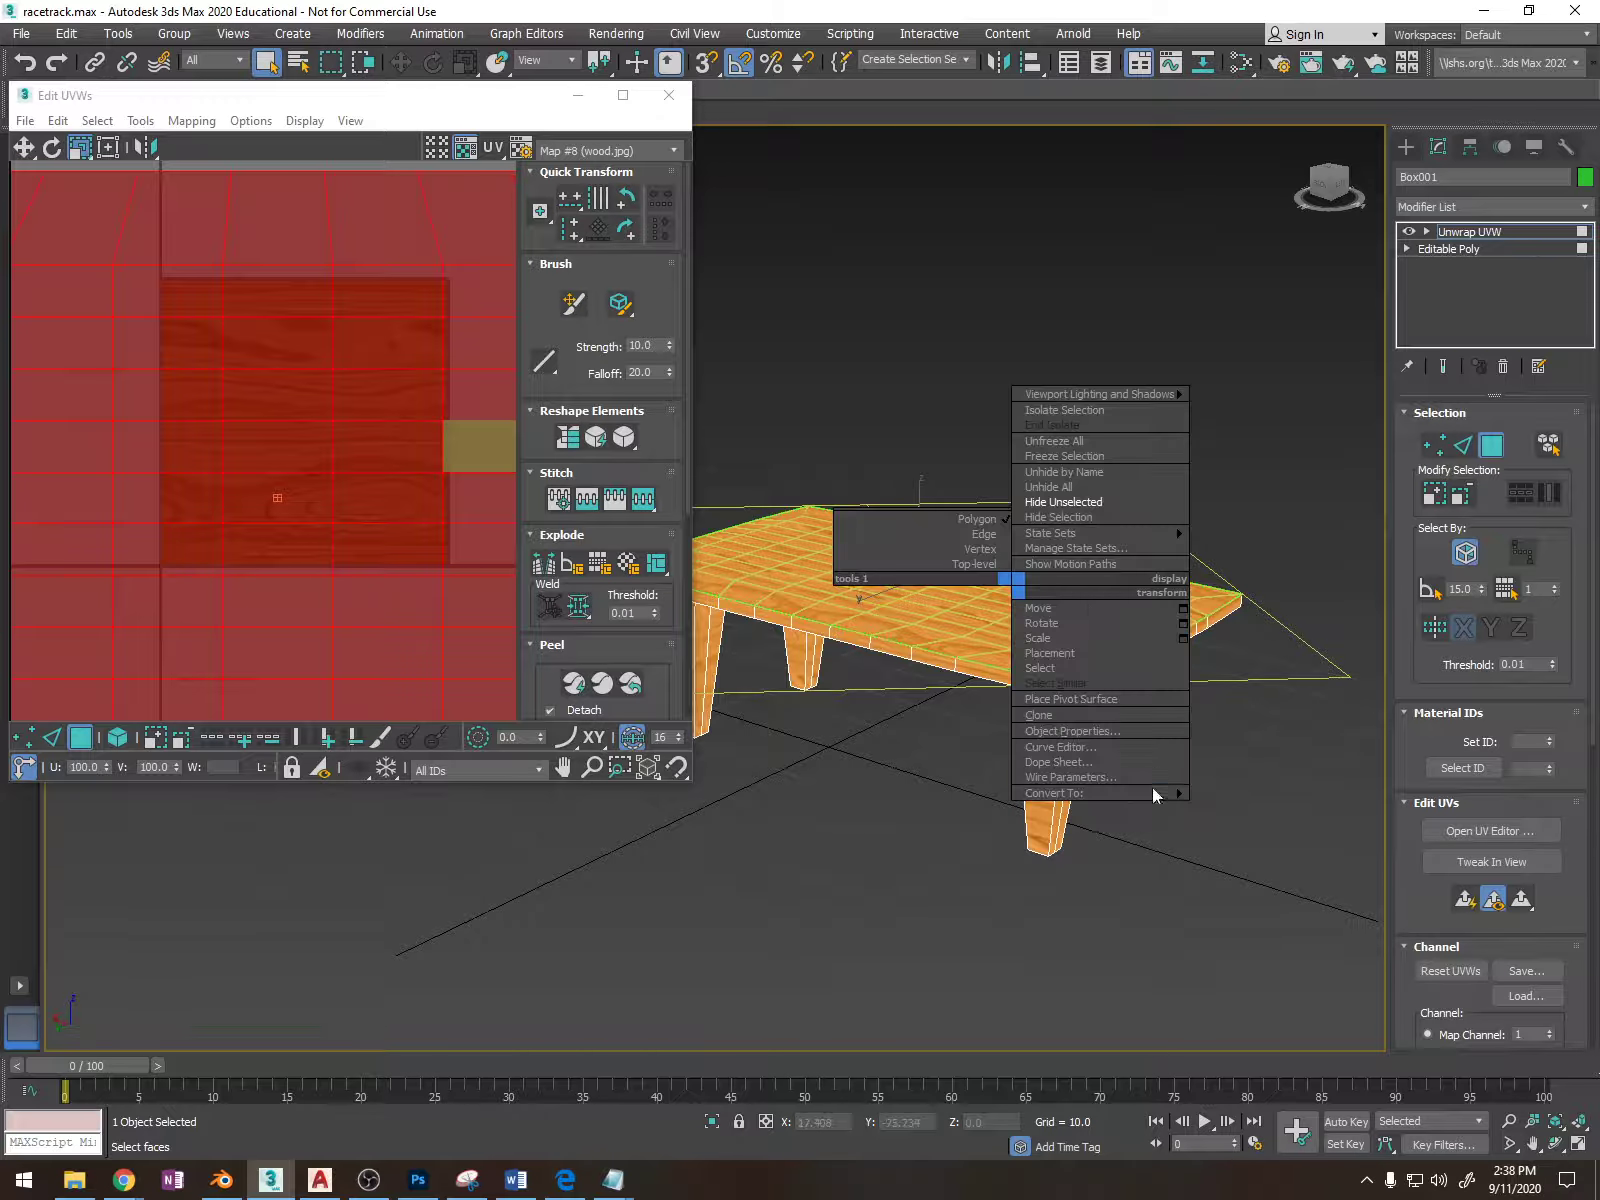
{"action": "mouse_move", "coordinate": [1150, 792]}
{"action": "left_click", "coordinate": [1265, 803]}
Select the full loop of side polygons running around the tabletop's thin outer edge.
{"action": "middle_click_drag", "start_coordinate": [1106, 645], "coordinate": [1149, 624], "text": "alt"}
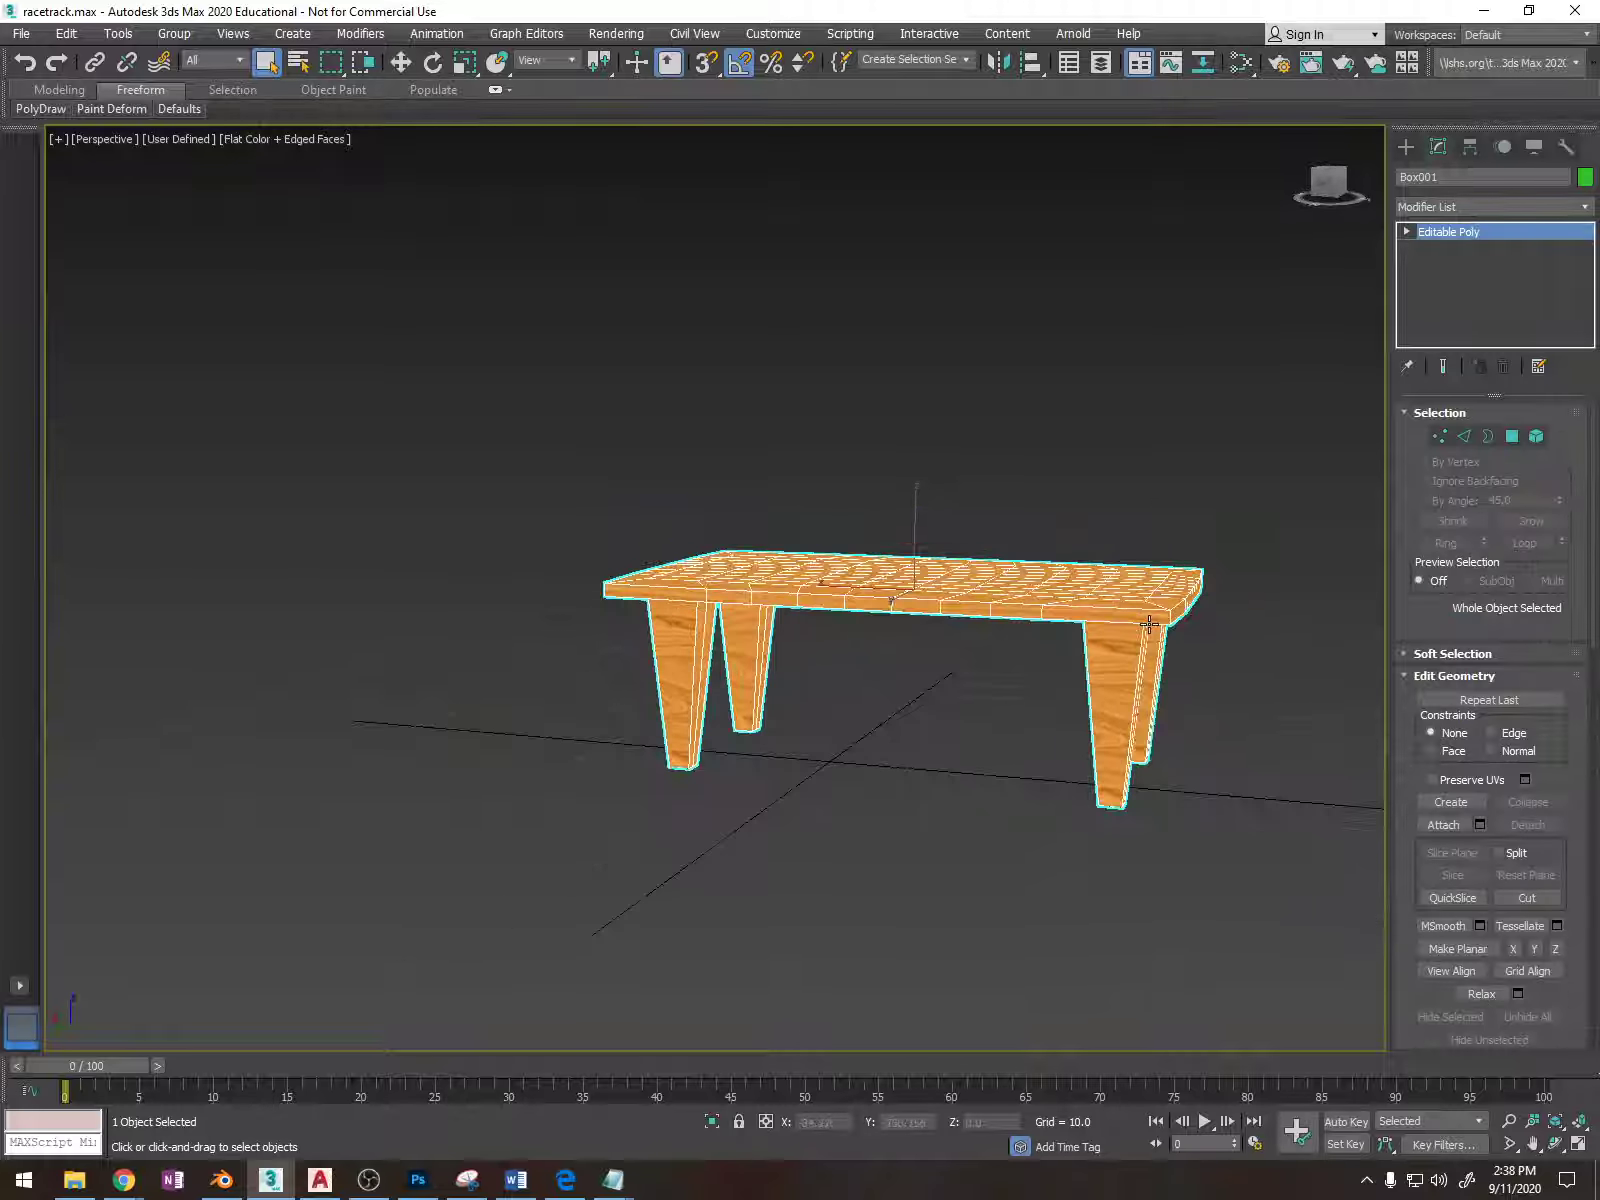
{"action": "left_click", "coordinate": [1513, 437]}
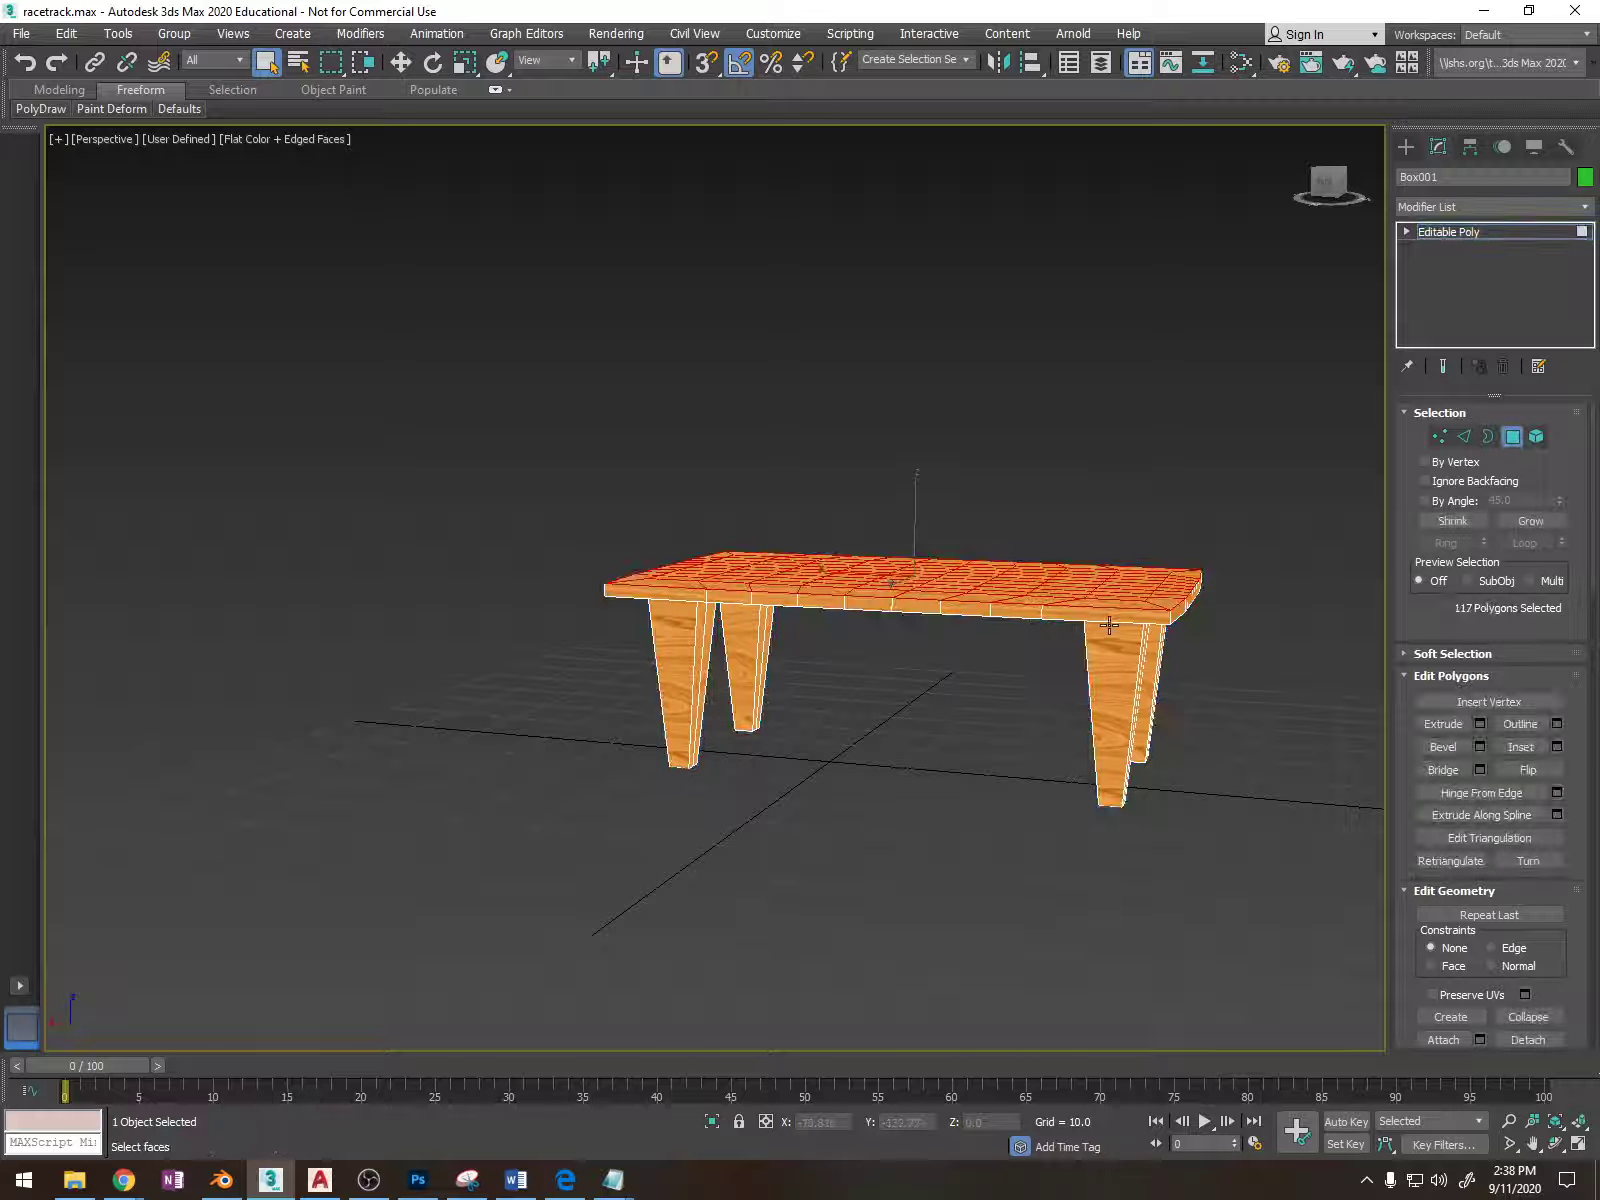
{"action": "left_click", "coordinate": [1141, 618]}
{"action": "middle_click_drag", "start_coordinate": [1141, 618], "coordinate": [1158, 618], "text": "alt"}
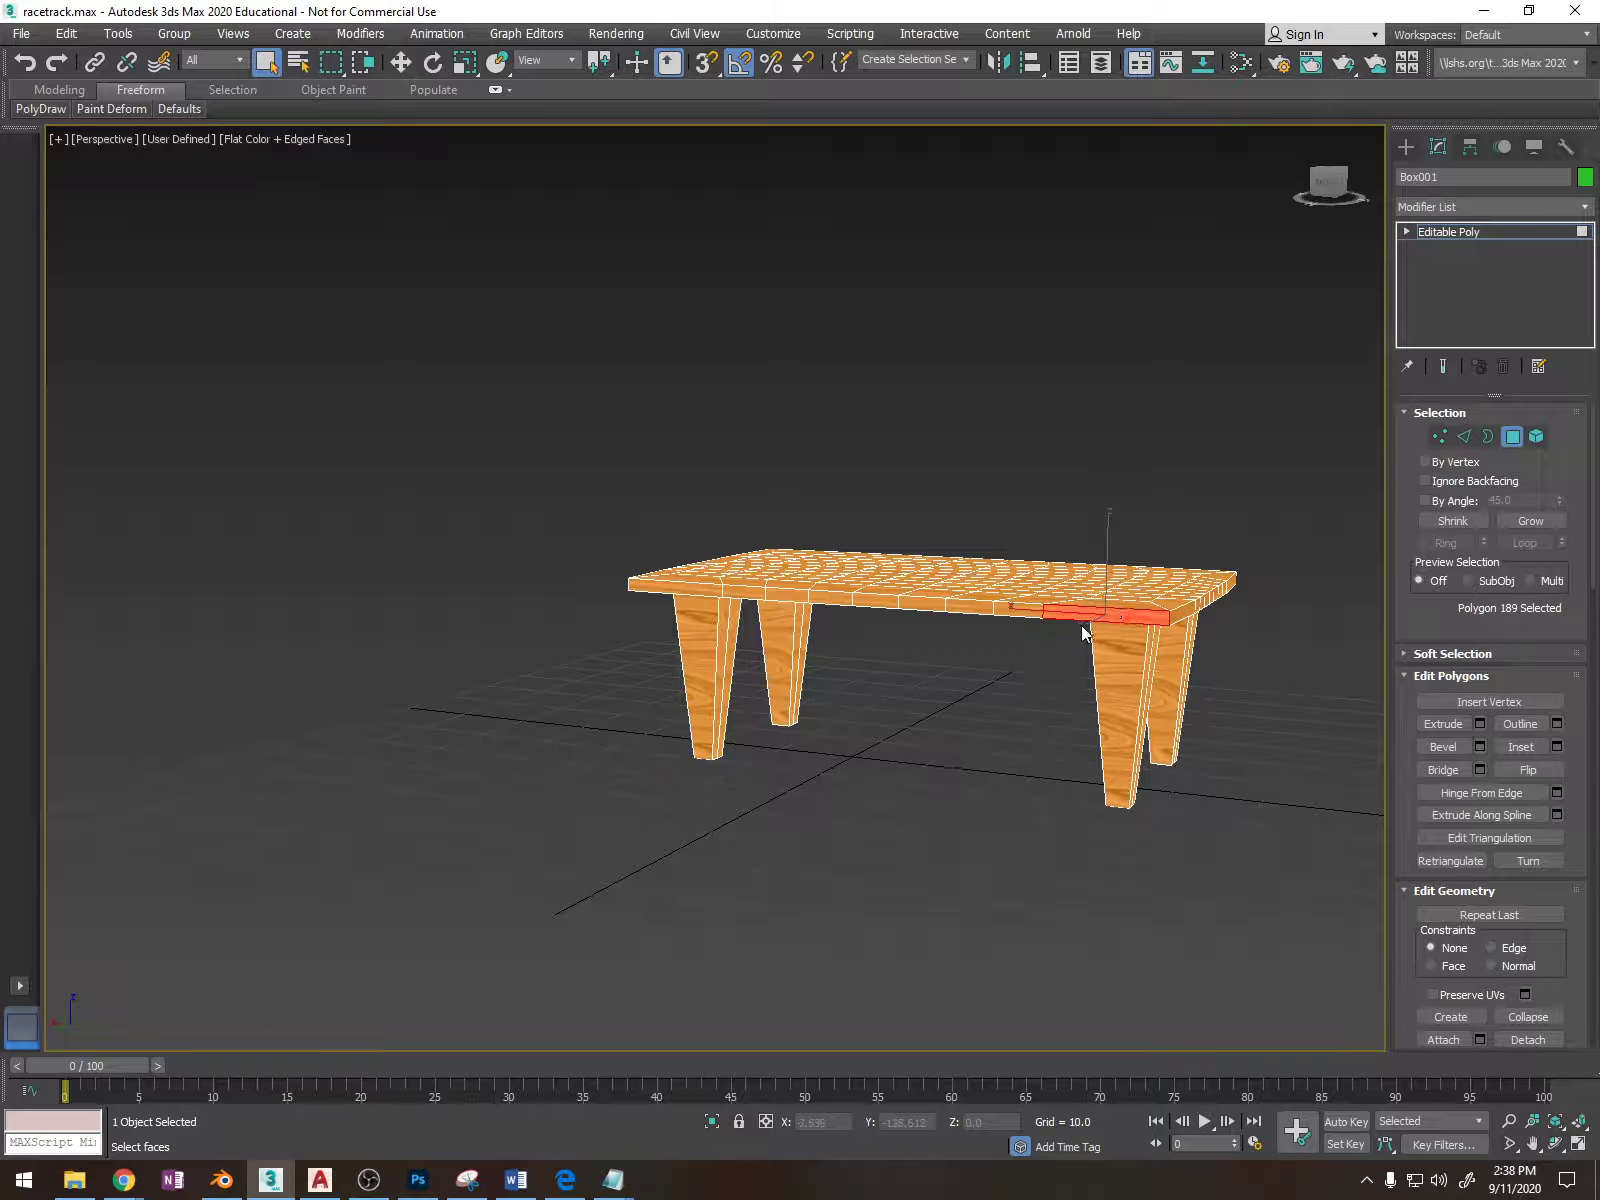
{"action": "scroll", "coordinate": [1083, 632], "scroll_direction": "up", "scroll_amount": 5}
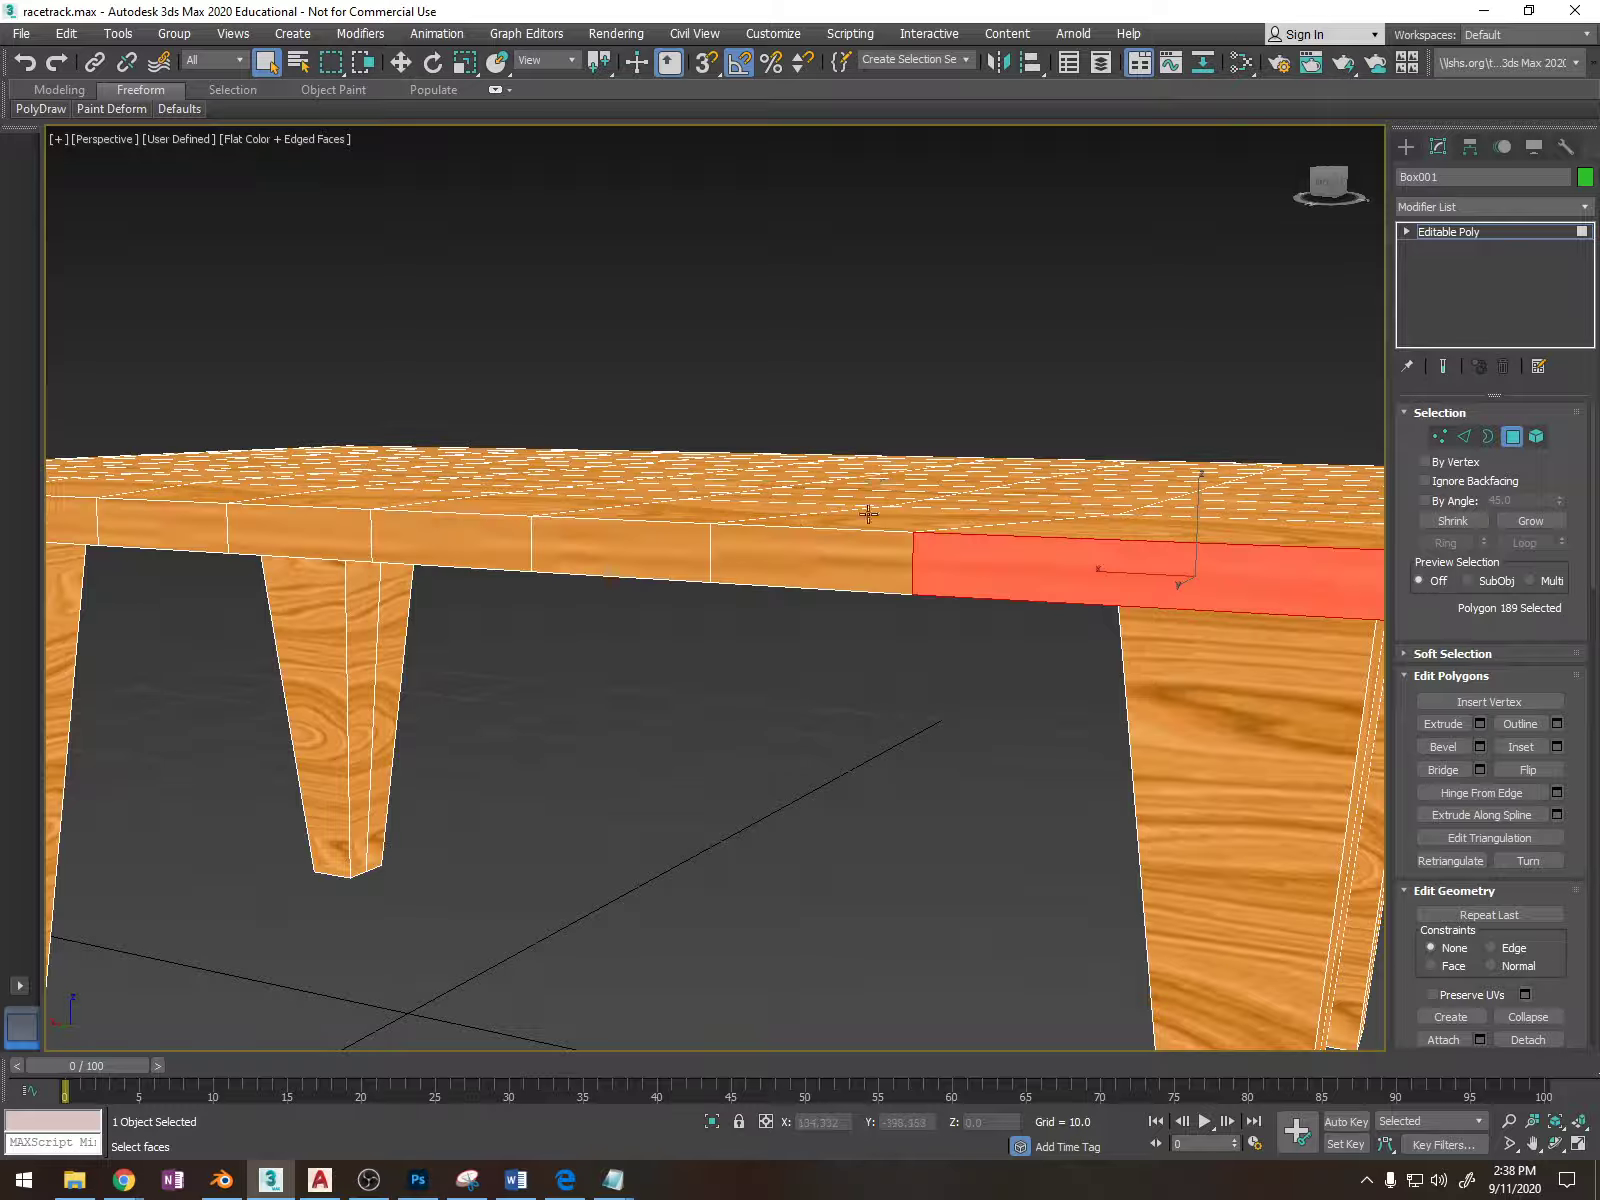
{"action": "left_click", "coordinate": [803, 570], "text": "shift"}
{"action": "middle_click_drag", "start_coordinate": [994, 582], "coordinate": [940, 597], "text": "alt"}
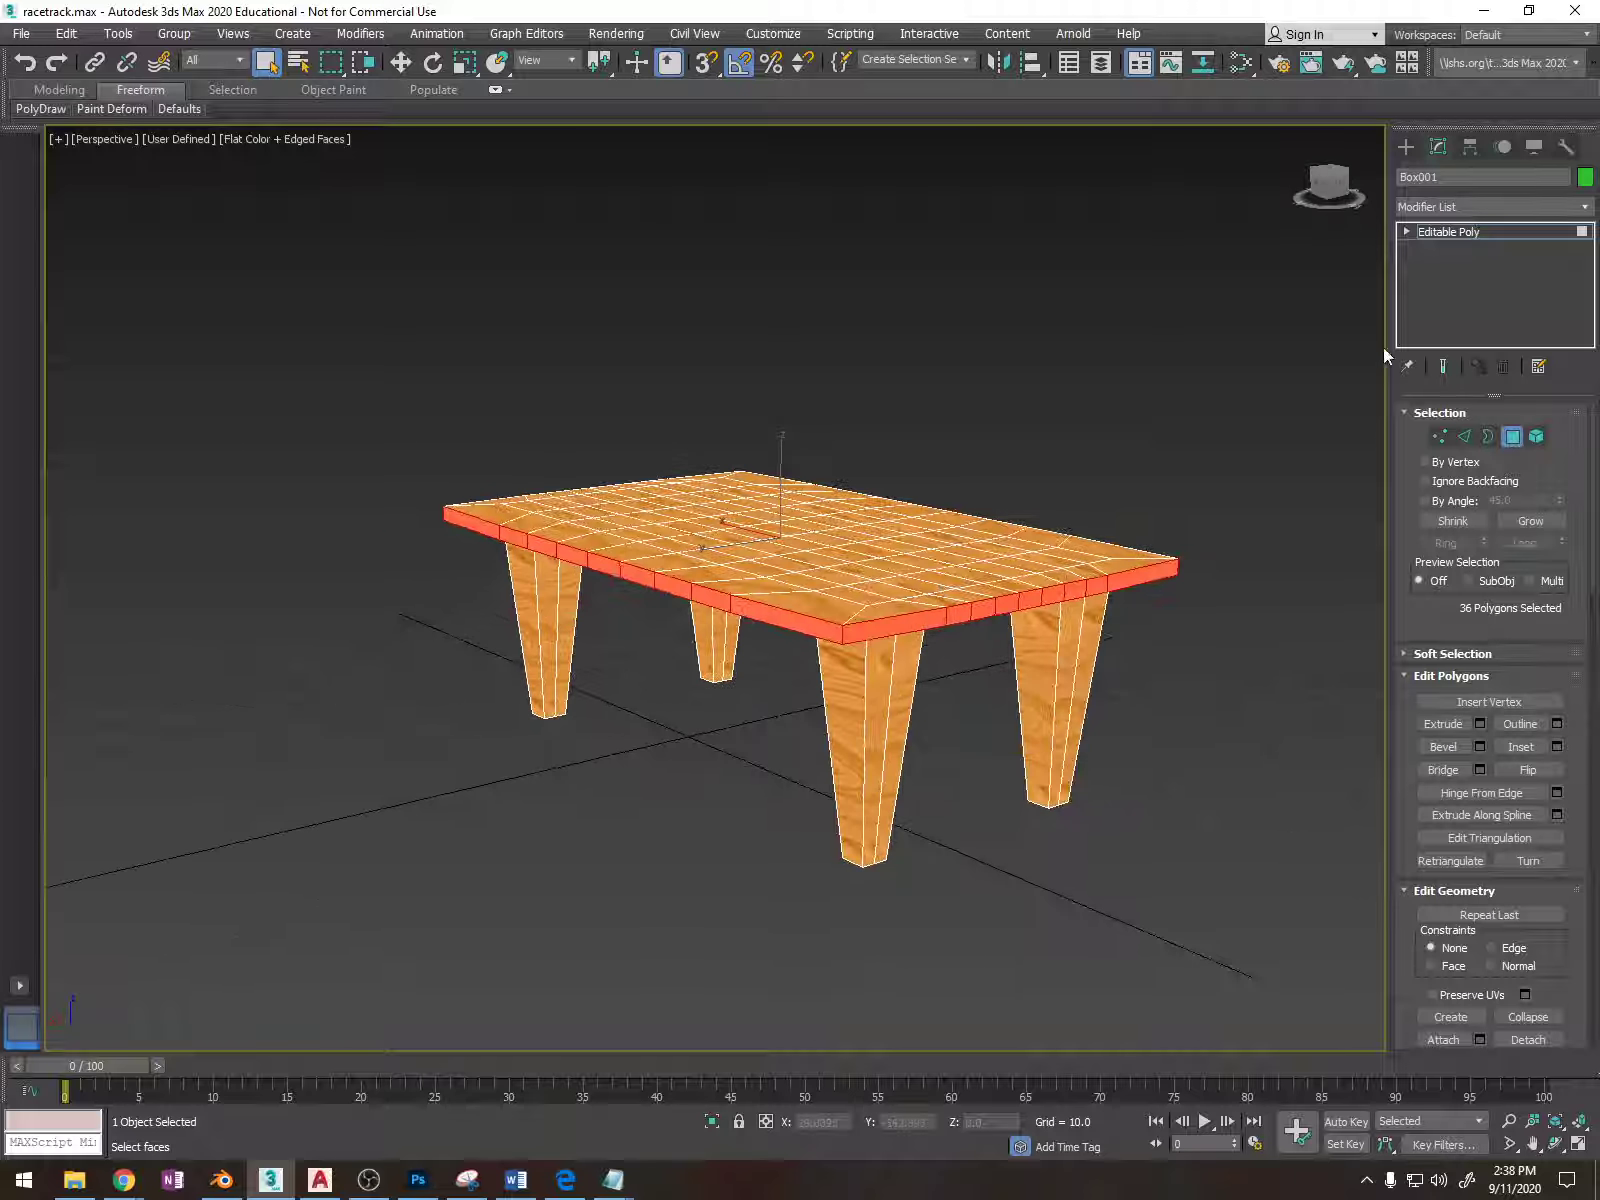
Apply an Unwrap UVW modifier to the selected edge polygons and open the UV editor with Map #8 (wood.jpg) as background.
{"action": "left_click", "coordinate": [1473, 205]}
{"action": "scroll", "coordinate": [1473, 198], "scroll_direction": "down", "scroll_amount": 5}
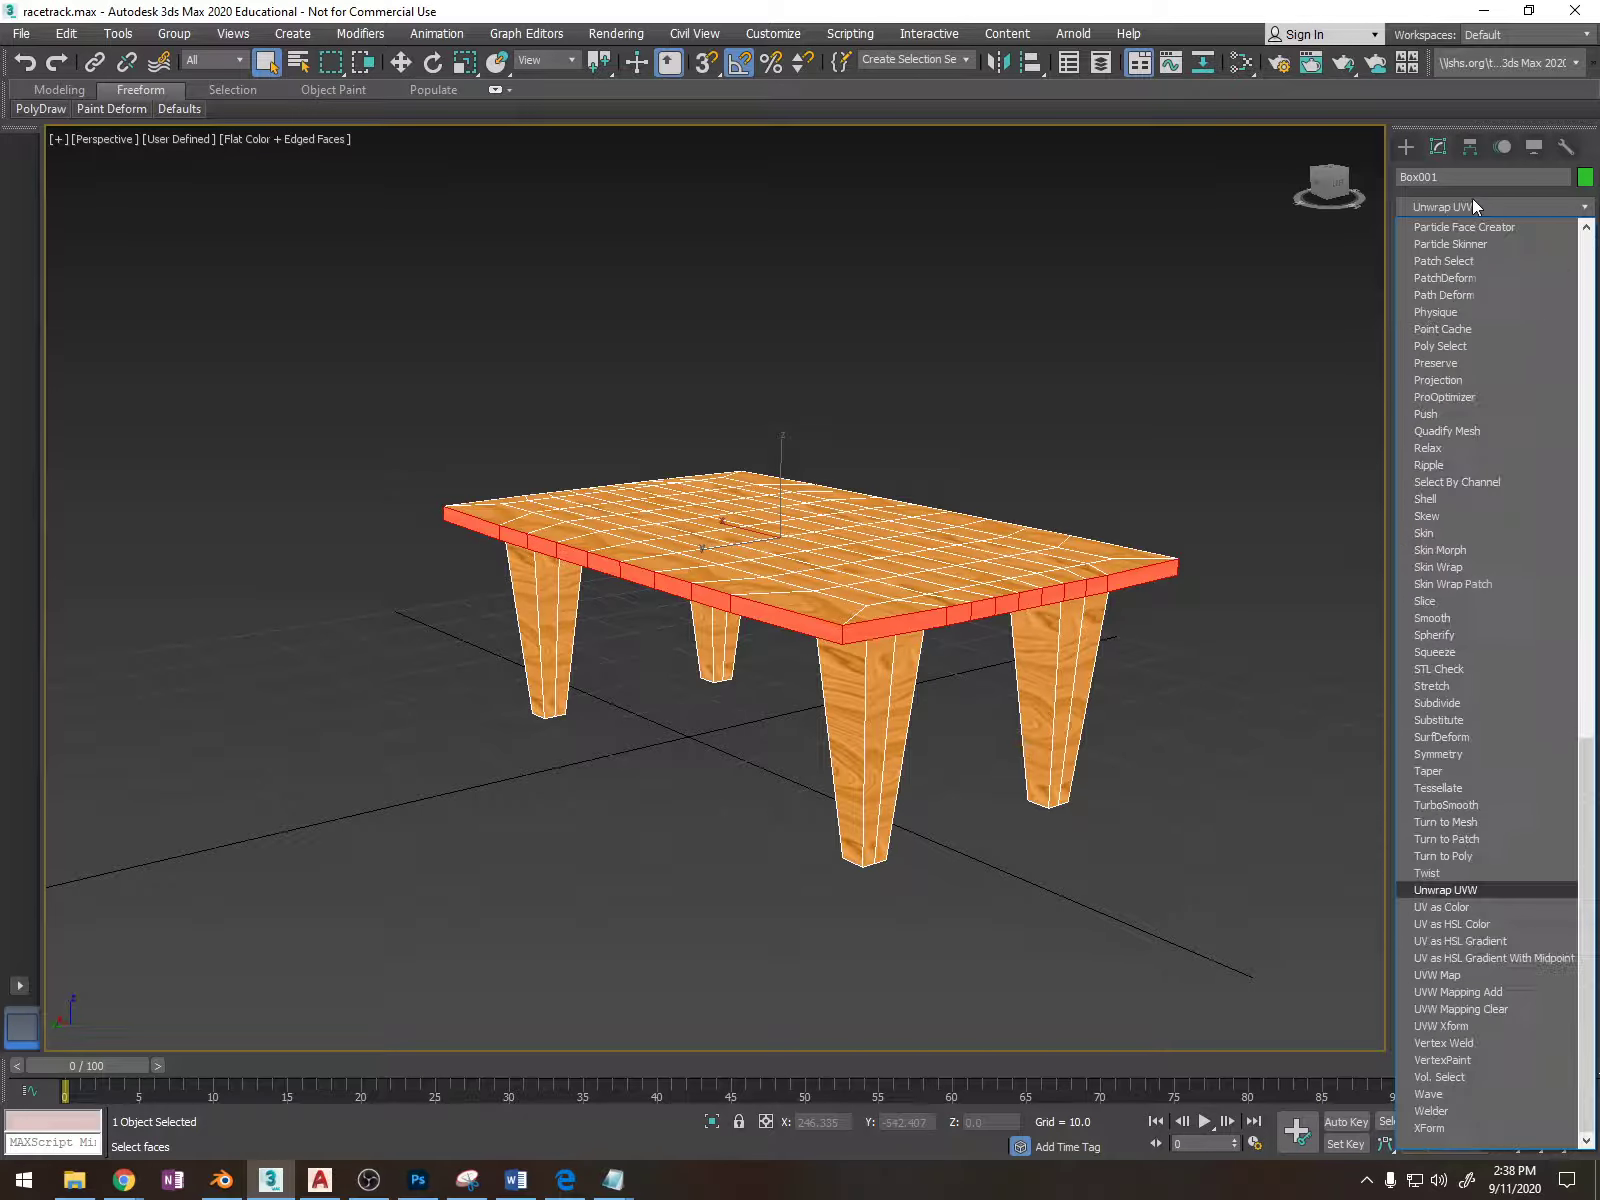
{"action": "left_click", "coordinate": [1473, 205]}
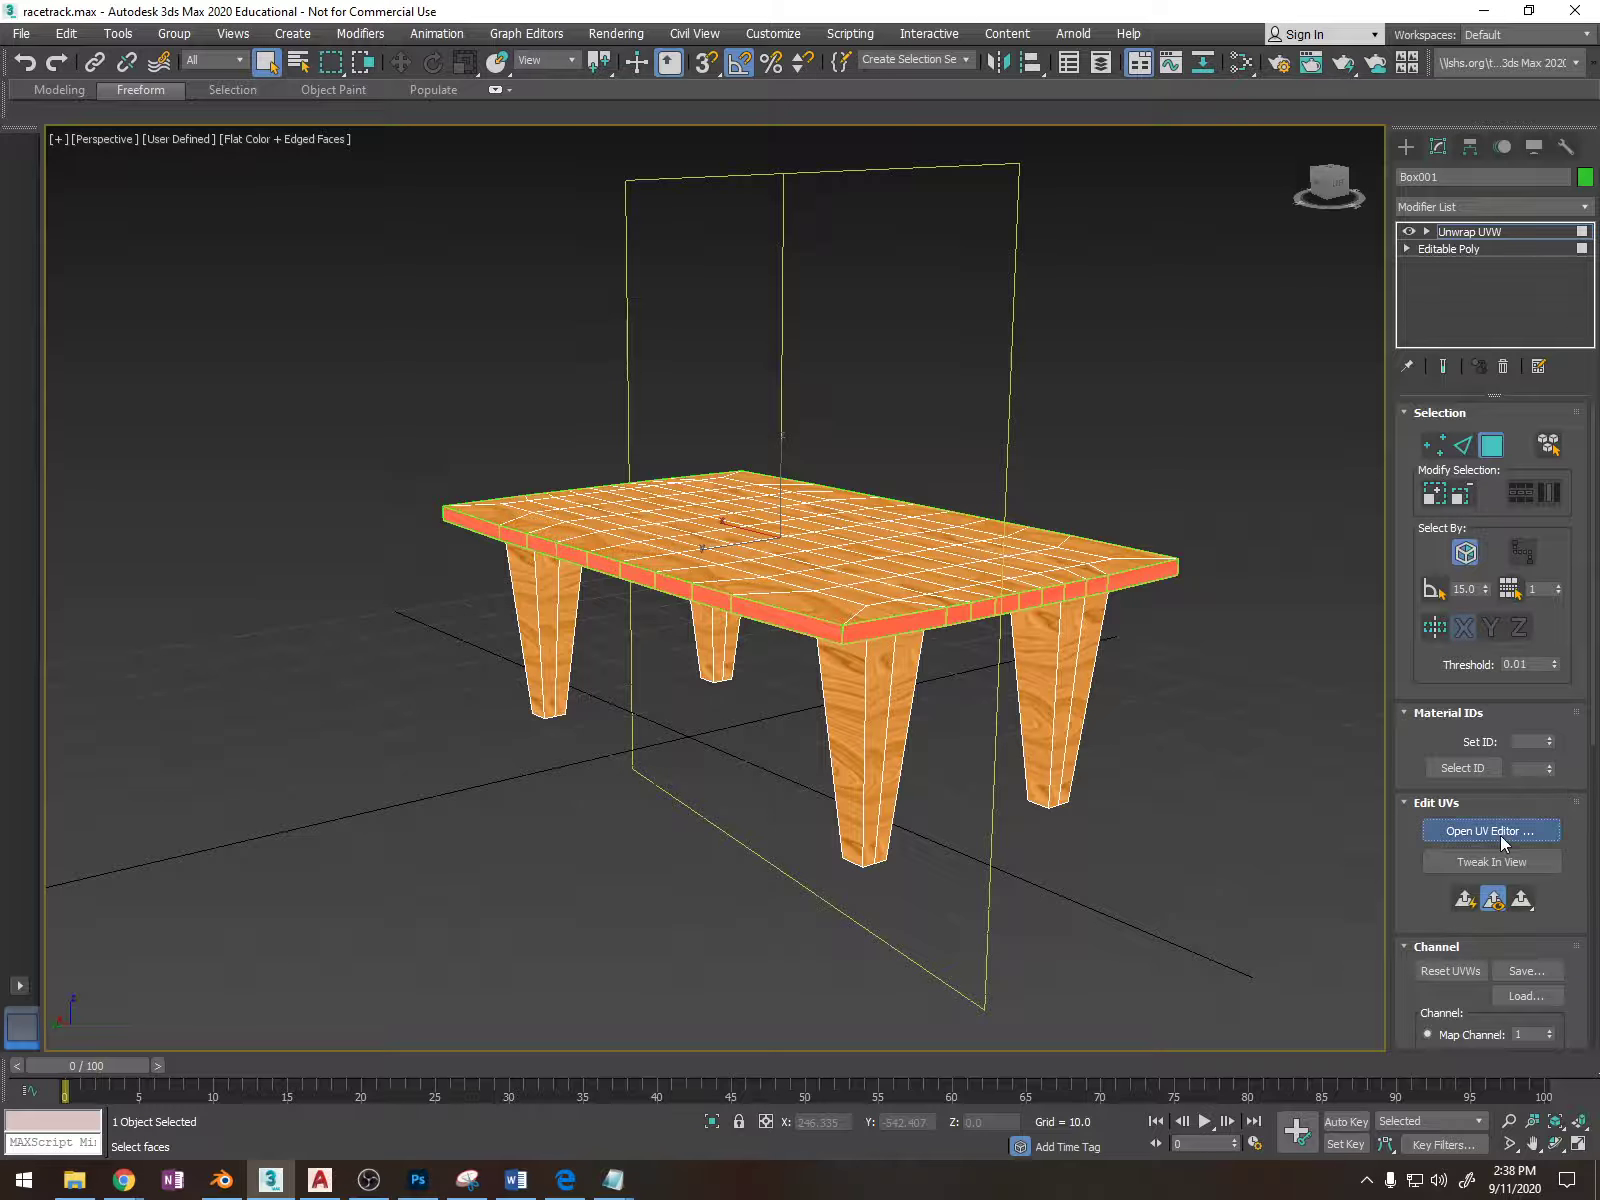
{"action": "left_click", "coordinate": [1500, 835]}
{"action": "scroll", "coordinate": [244, 346], "scroll_direction": "down", "scroll_amount": 3}
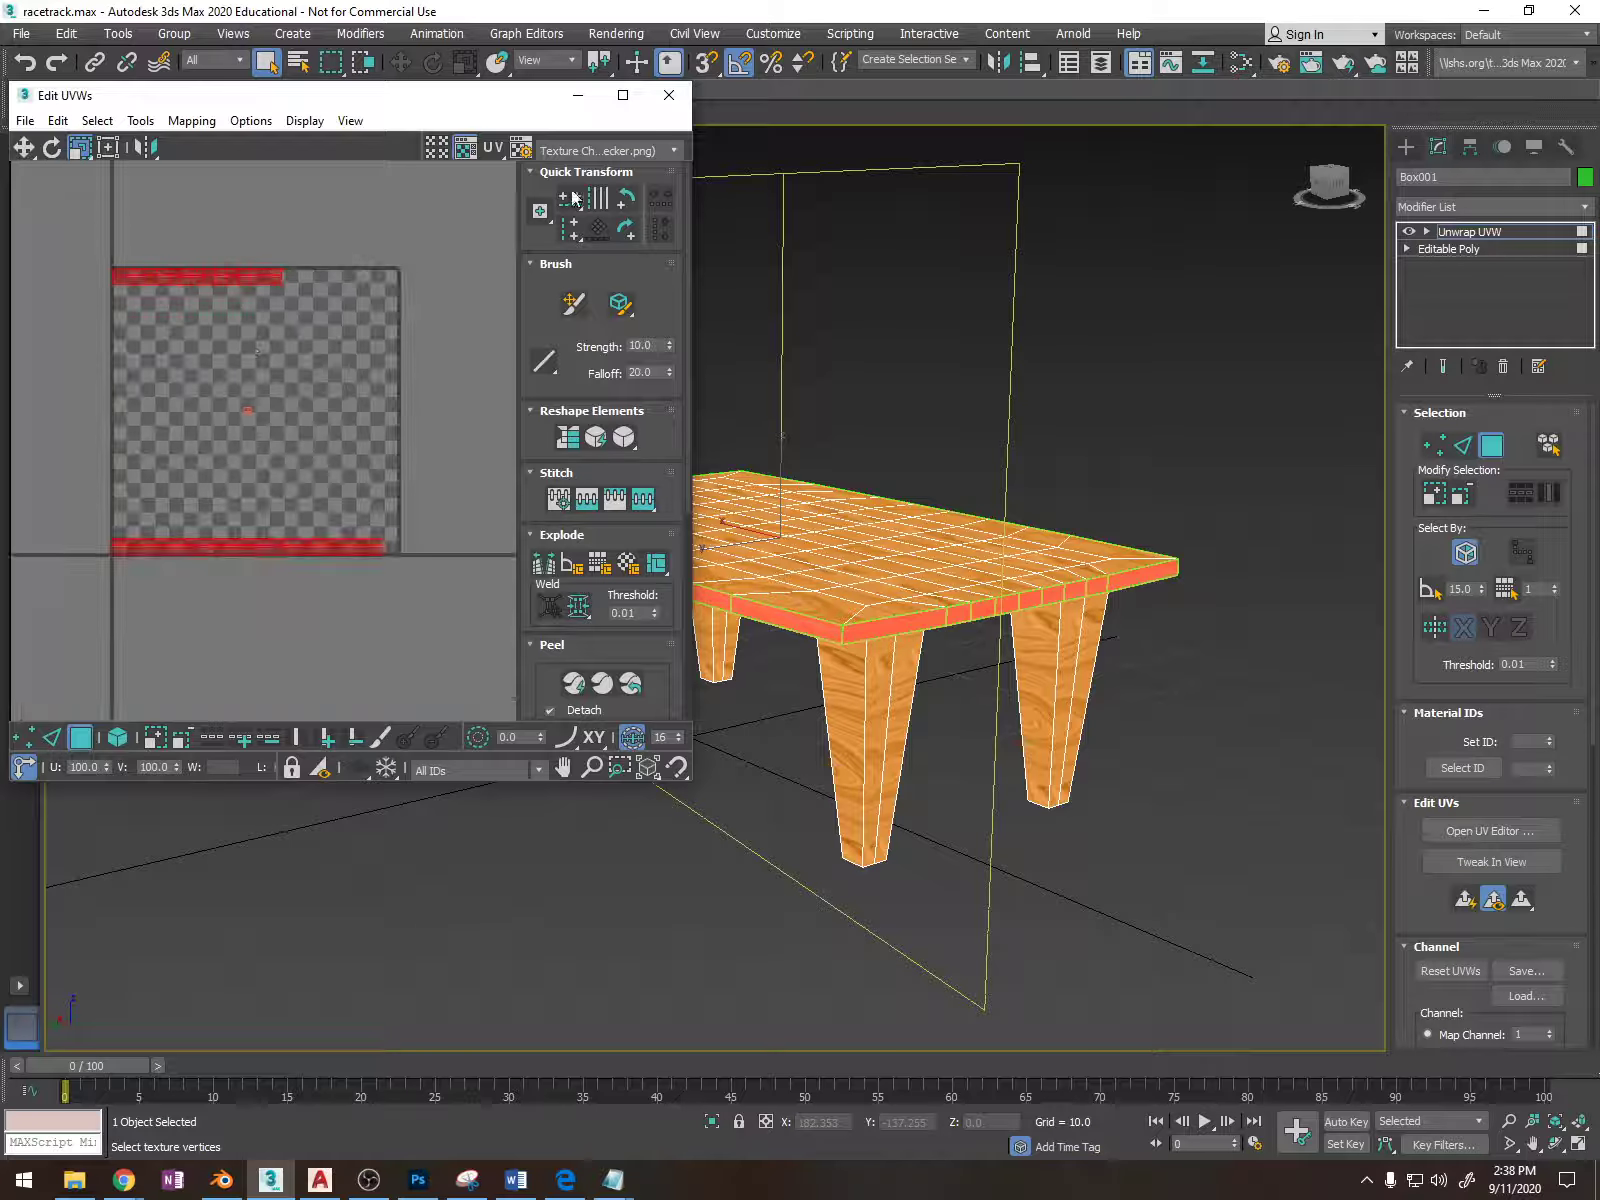
{"action": "left_click", "coordinate": [600, 151]}
{"action": "left_click", "coordinate": [572, 198]}
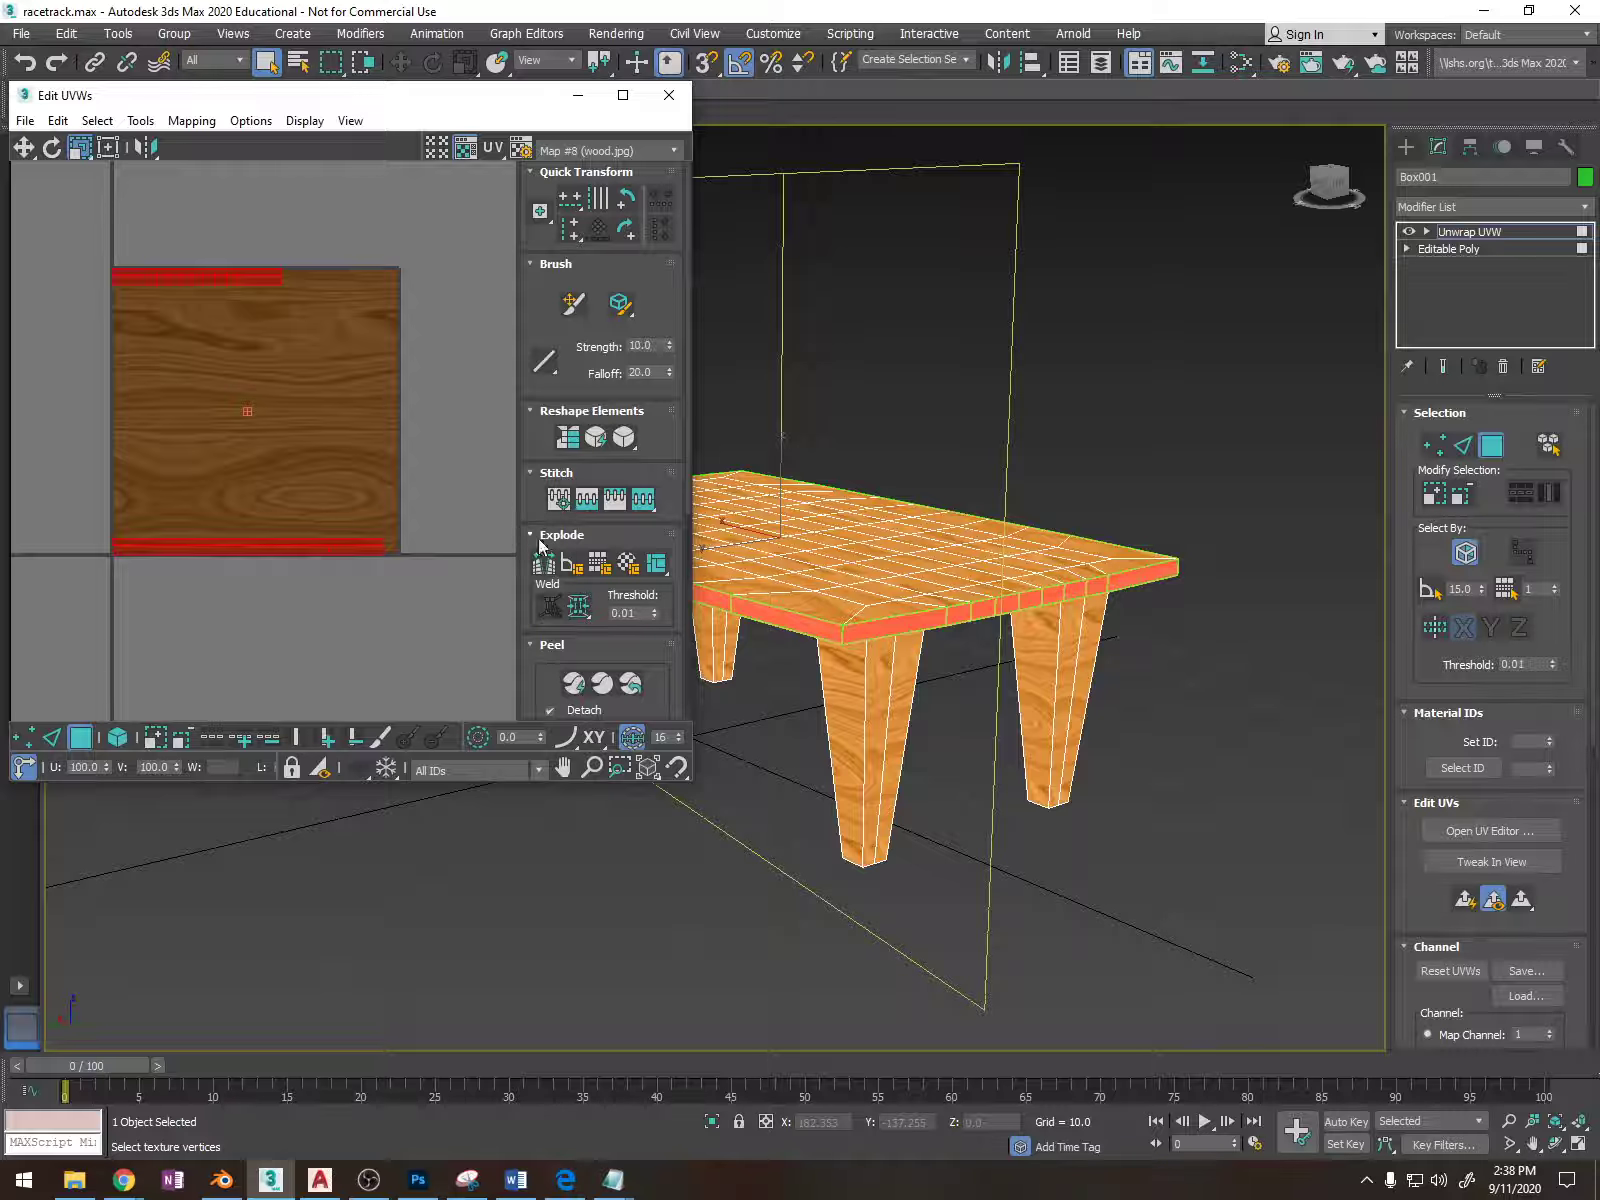
Flatten the tabletop's side UVs with the custom flatten option and scale them up uniformly to about 752 percent.
{"action": "left_click", "coordinate": [657, 565]}
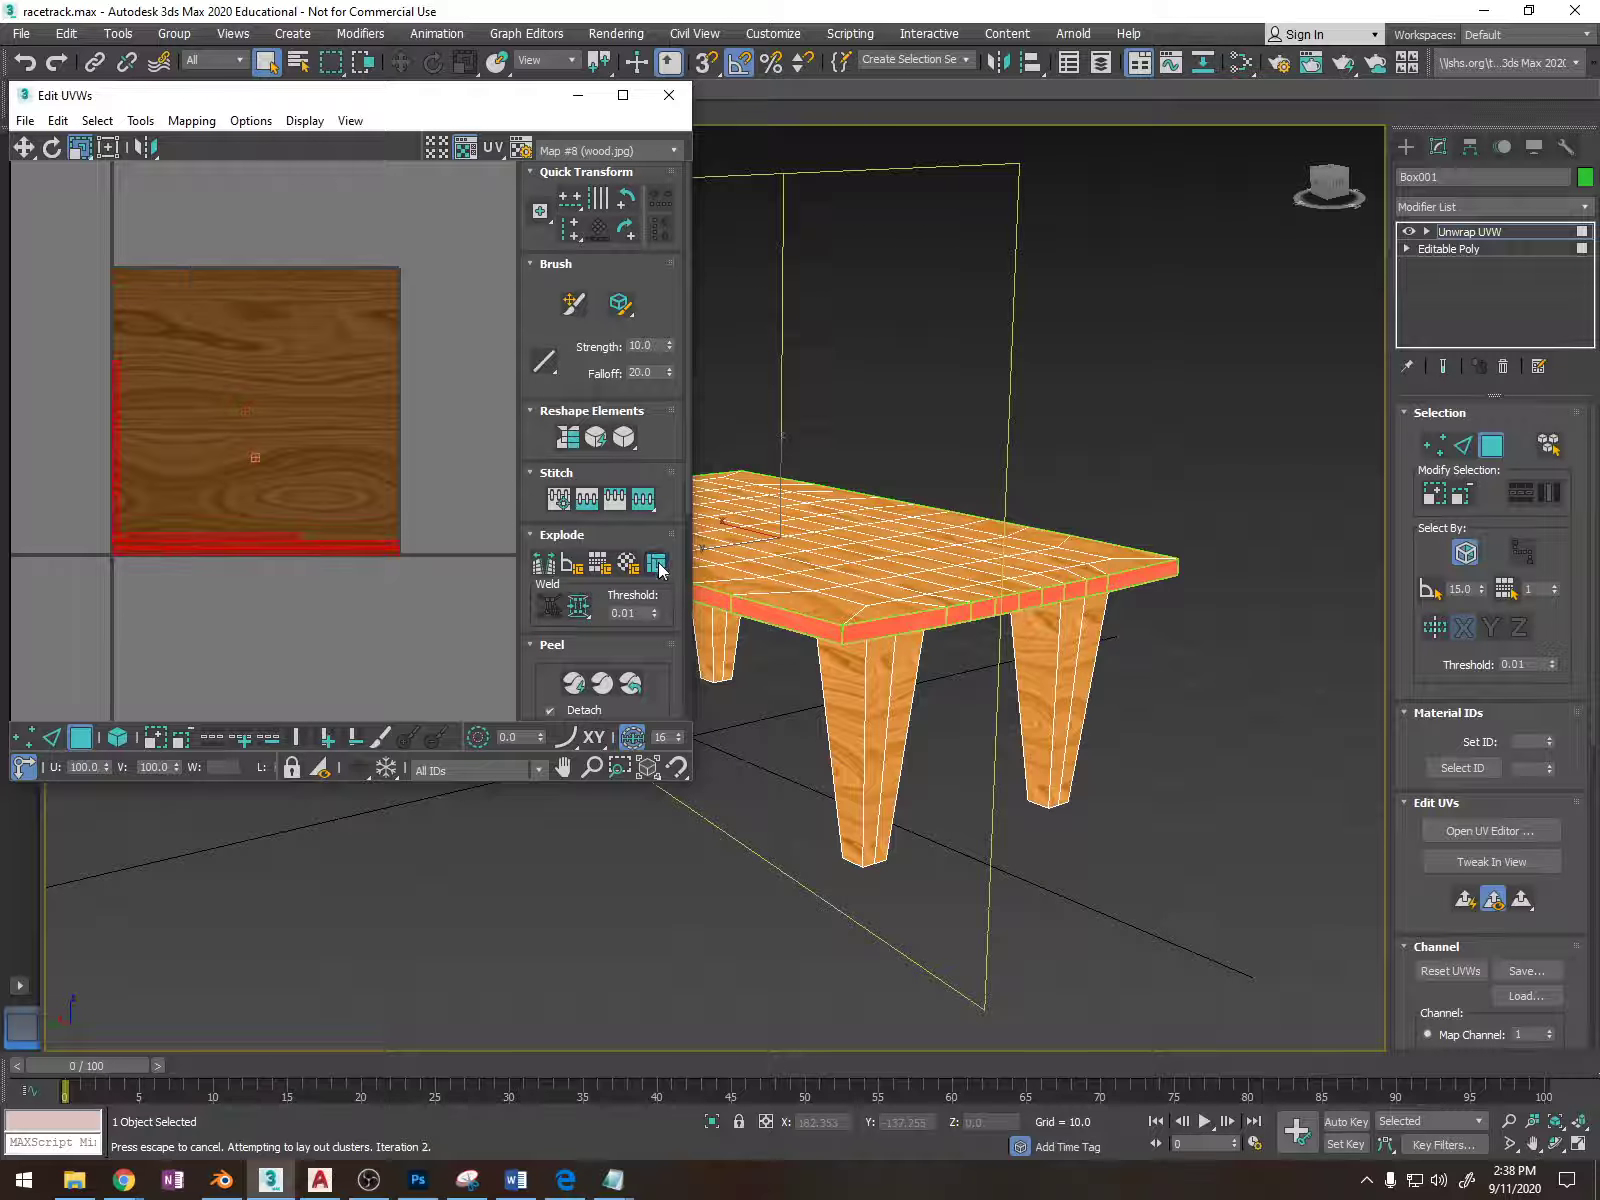
{"action": "scroll", "coordinate": [866, 606], "scroll_direction": "up", "scroll_amount": 4}
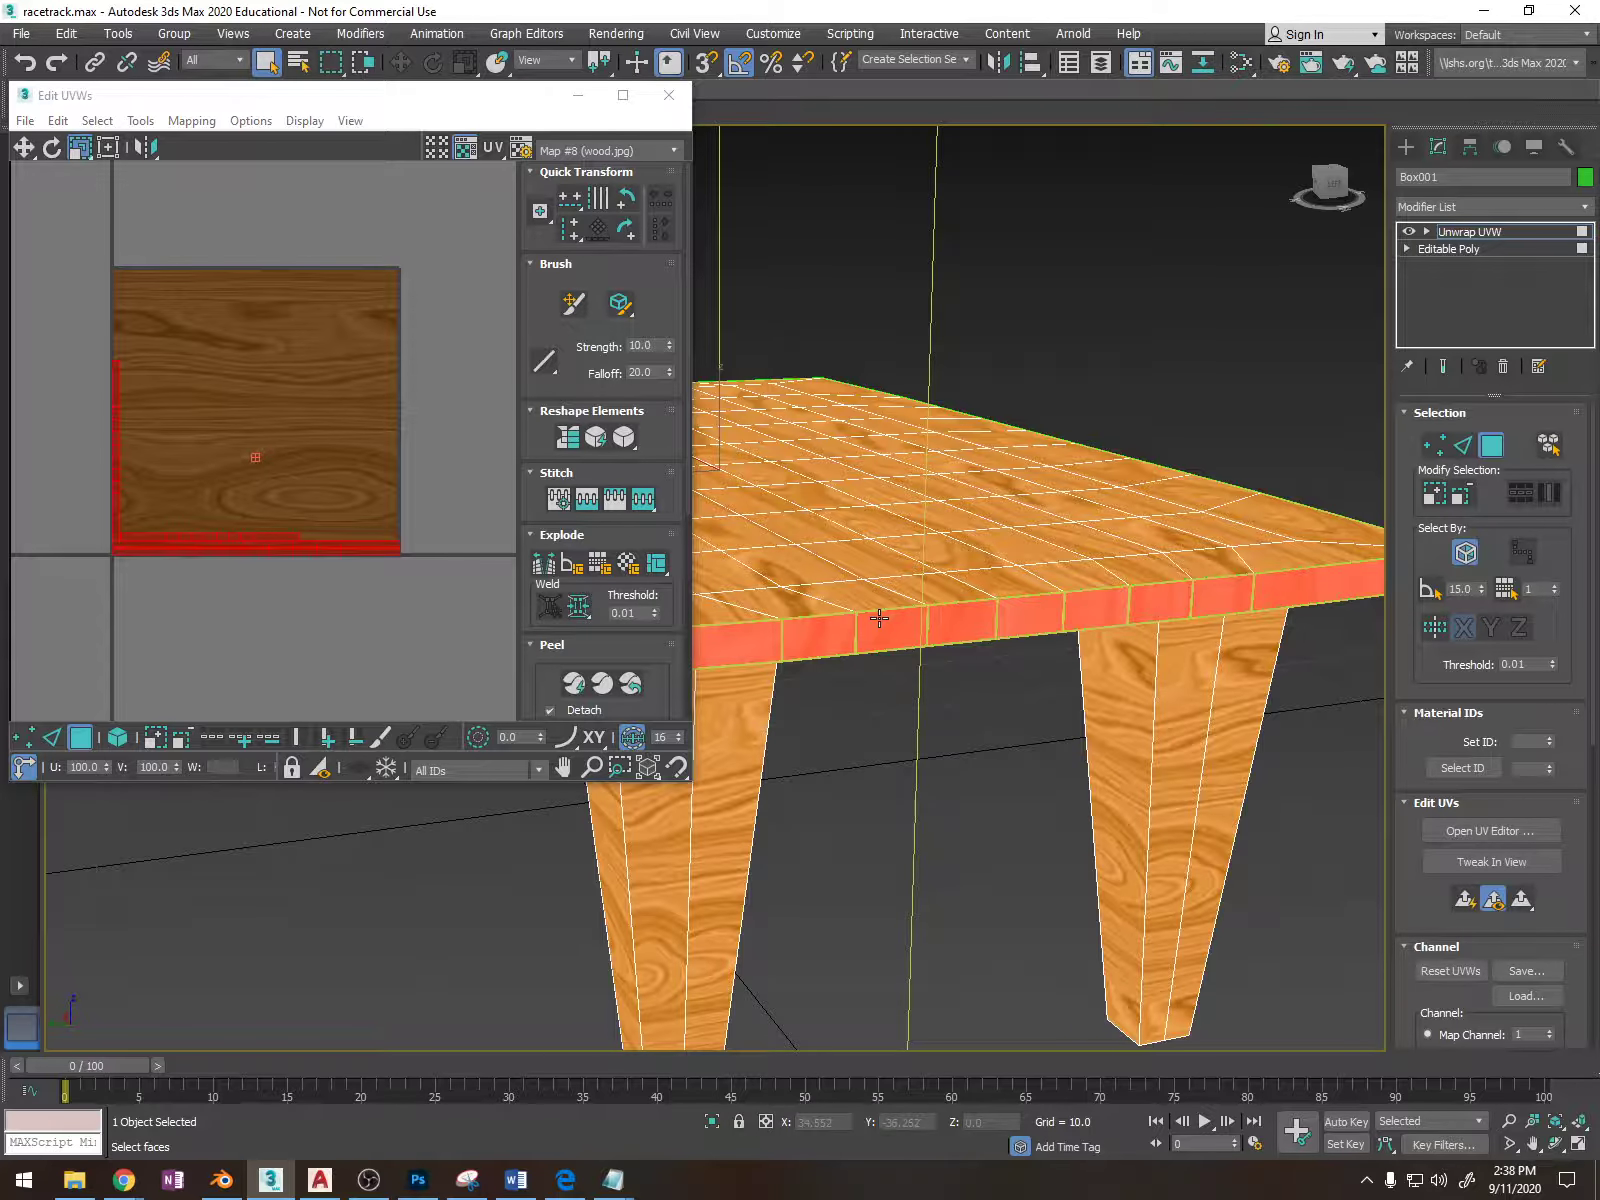
{"action": "middle_click_drag", "start_coordinate": [879, 618], "coordinate": [1027, 603], "text": "alt"}
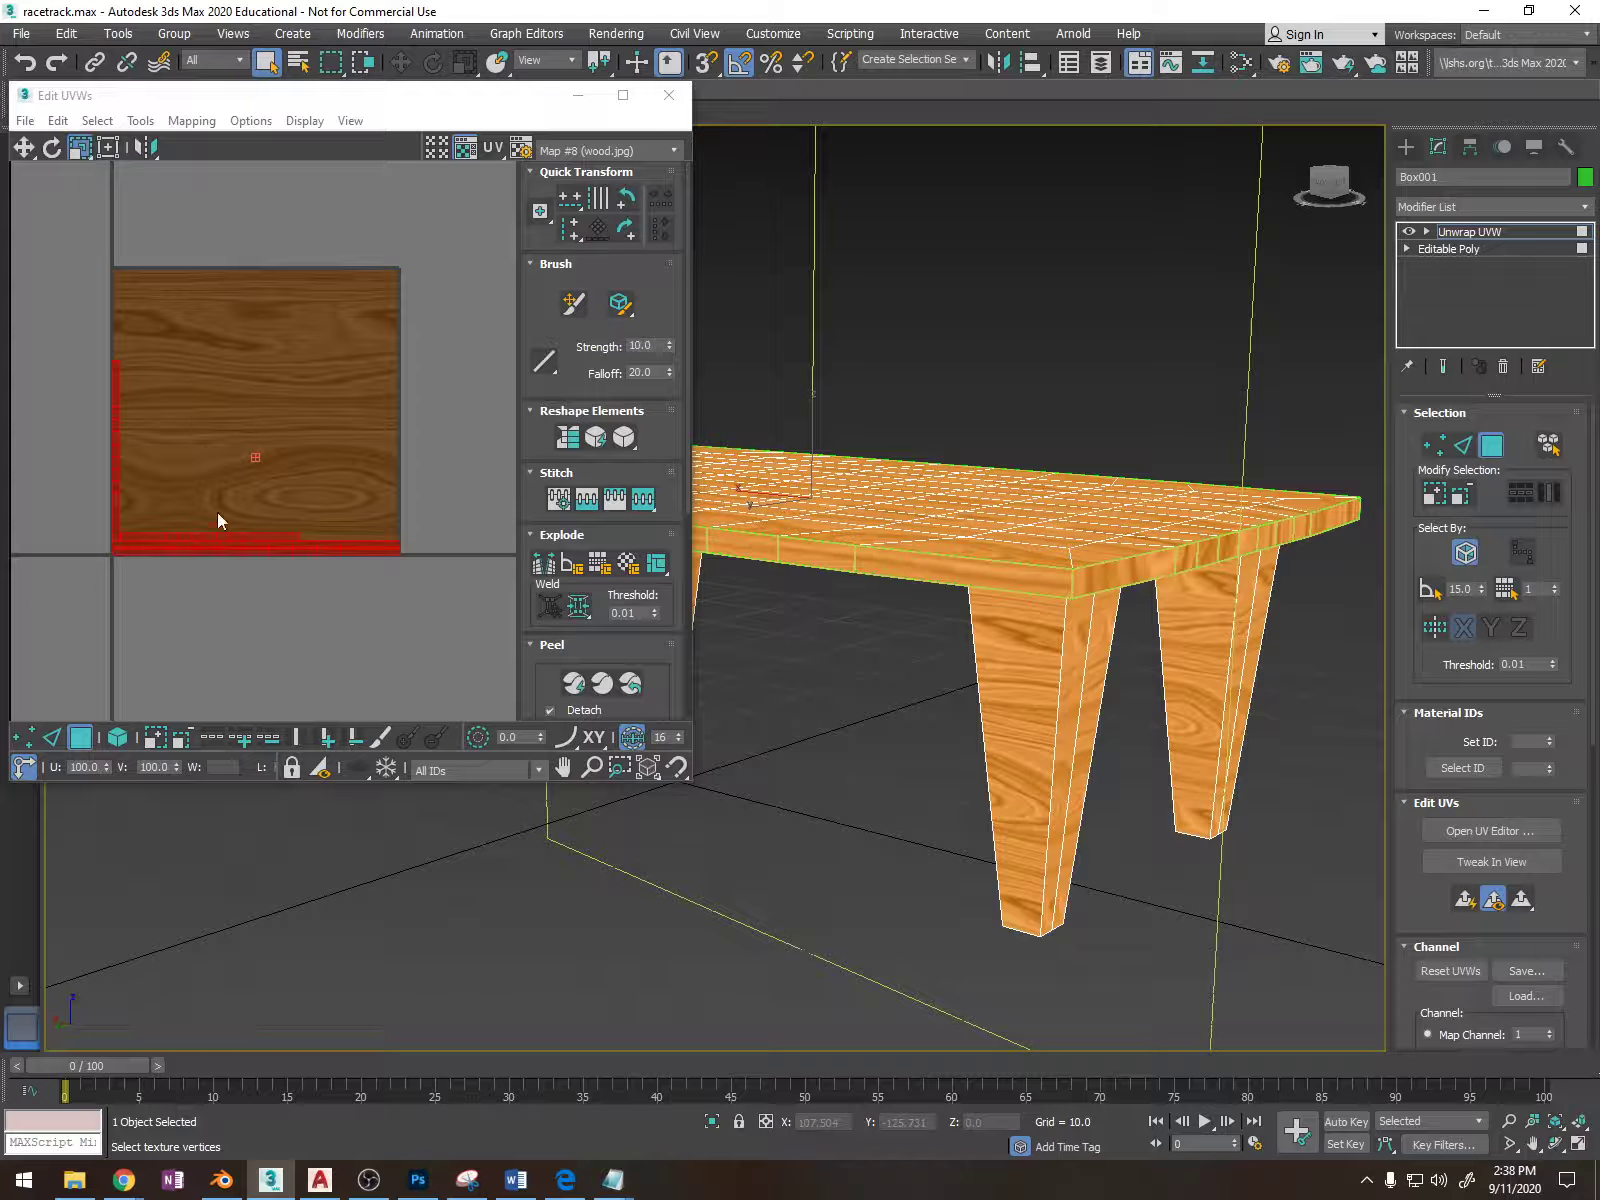
{"action": "left_click_drag", "start_coordinate": [220, 539], "coordinate": [365, 162]}
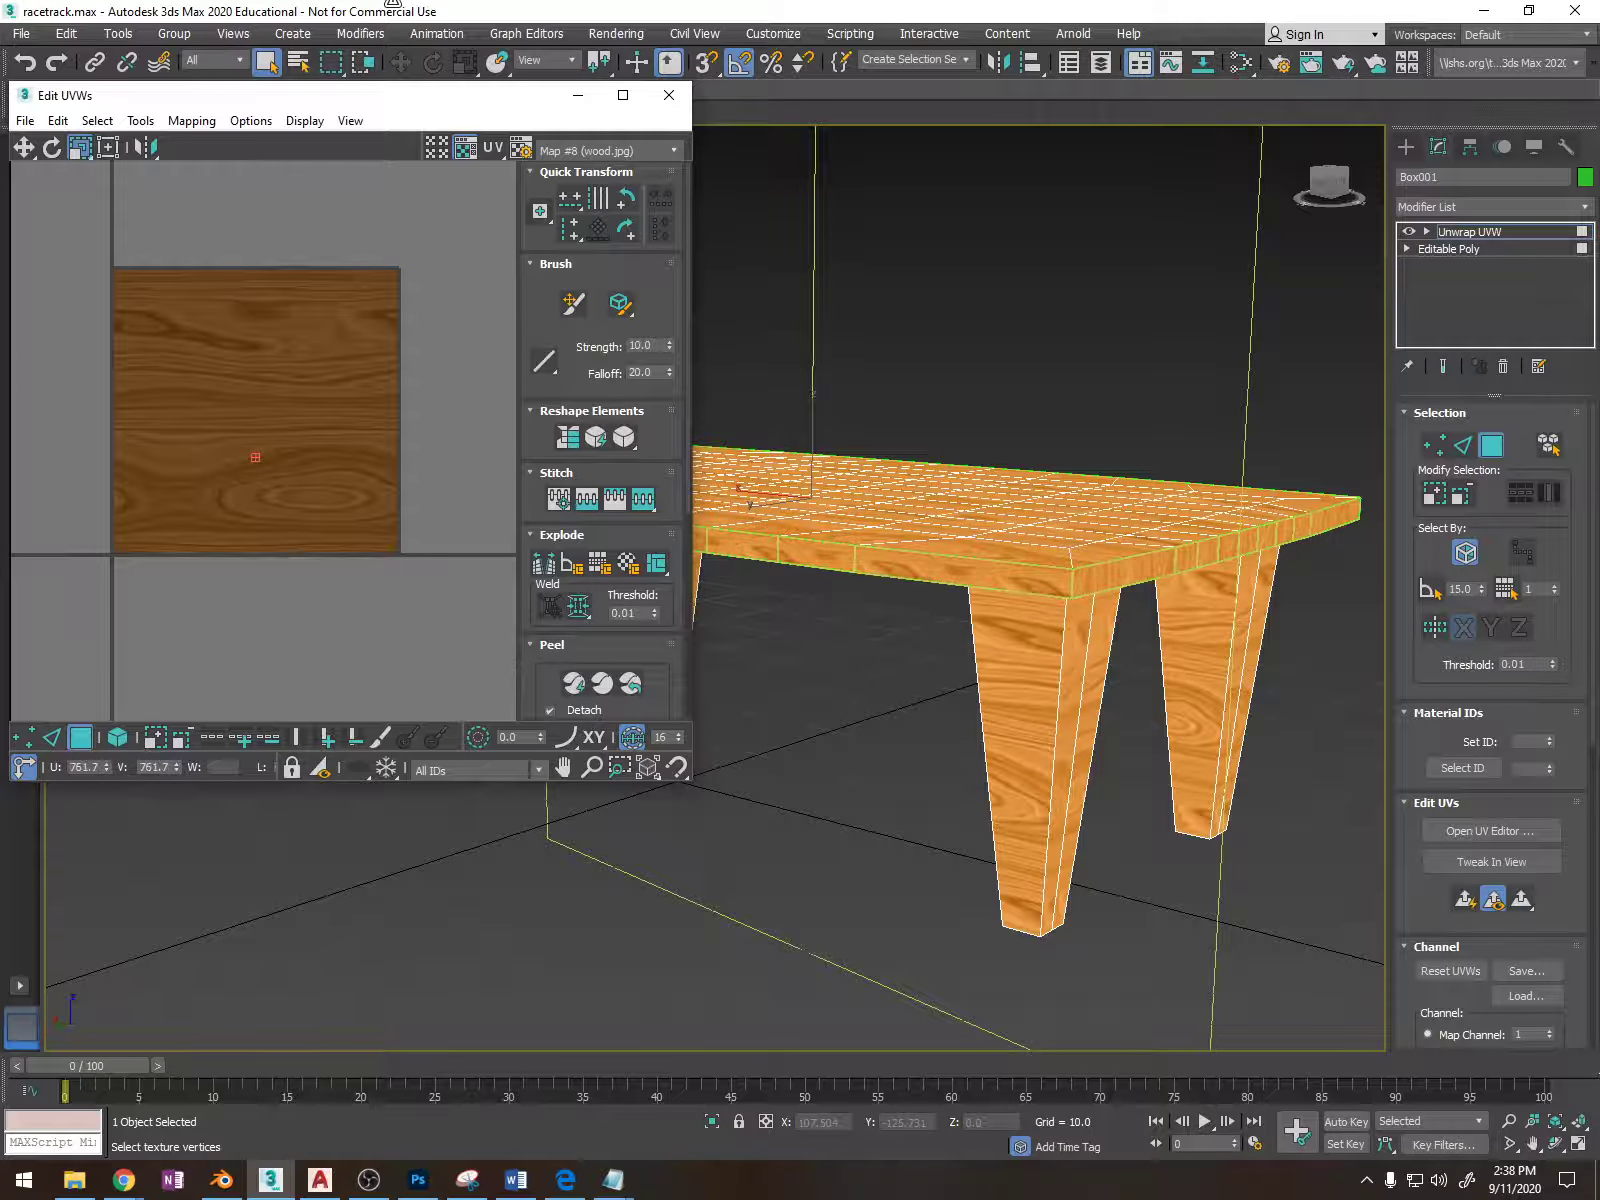
Collapse the tabletop side unwrap by converting the table back to Editable Poly.
{"action": "middle_click_drag", "start_coordinate": [1000, 560], "coordinate": [829, 586], "text": "alt"}
{"action": "right_click", "coordinate": [1045, 540]}
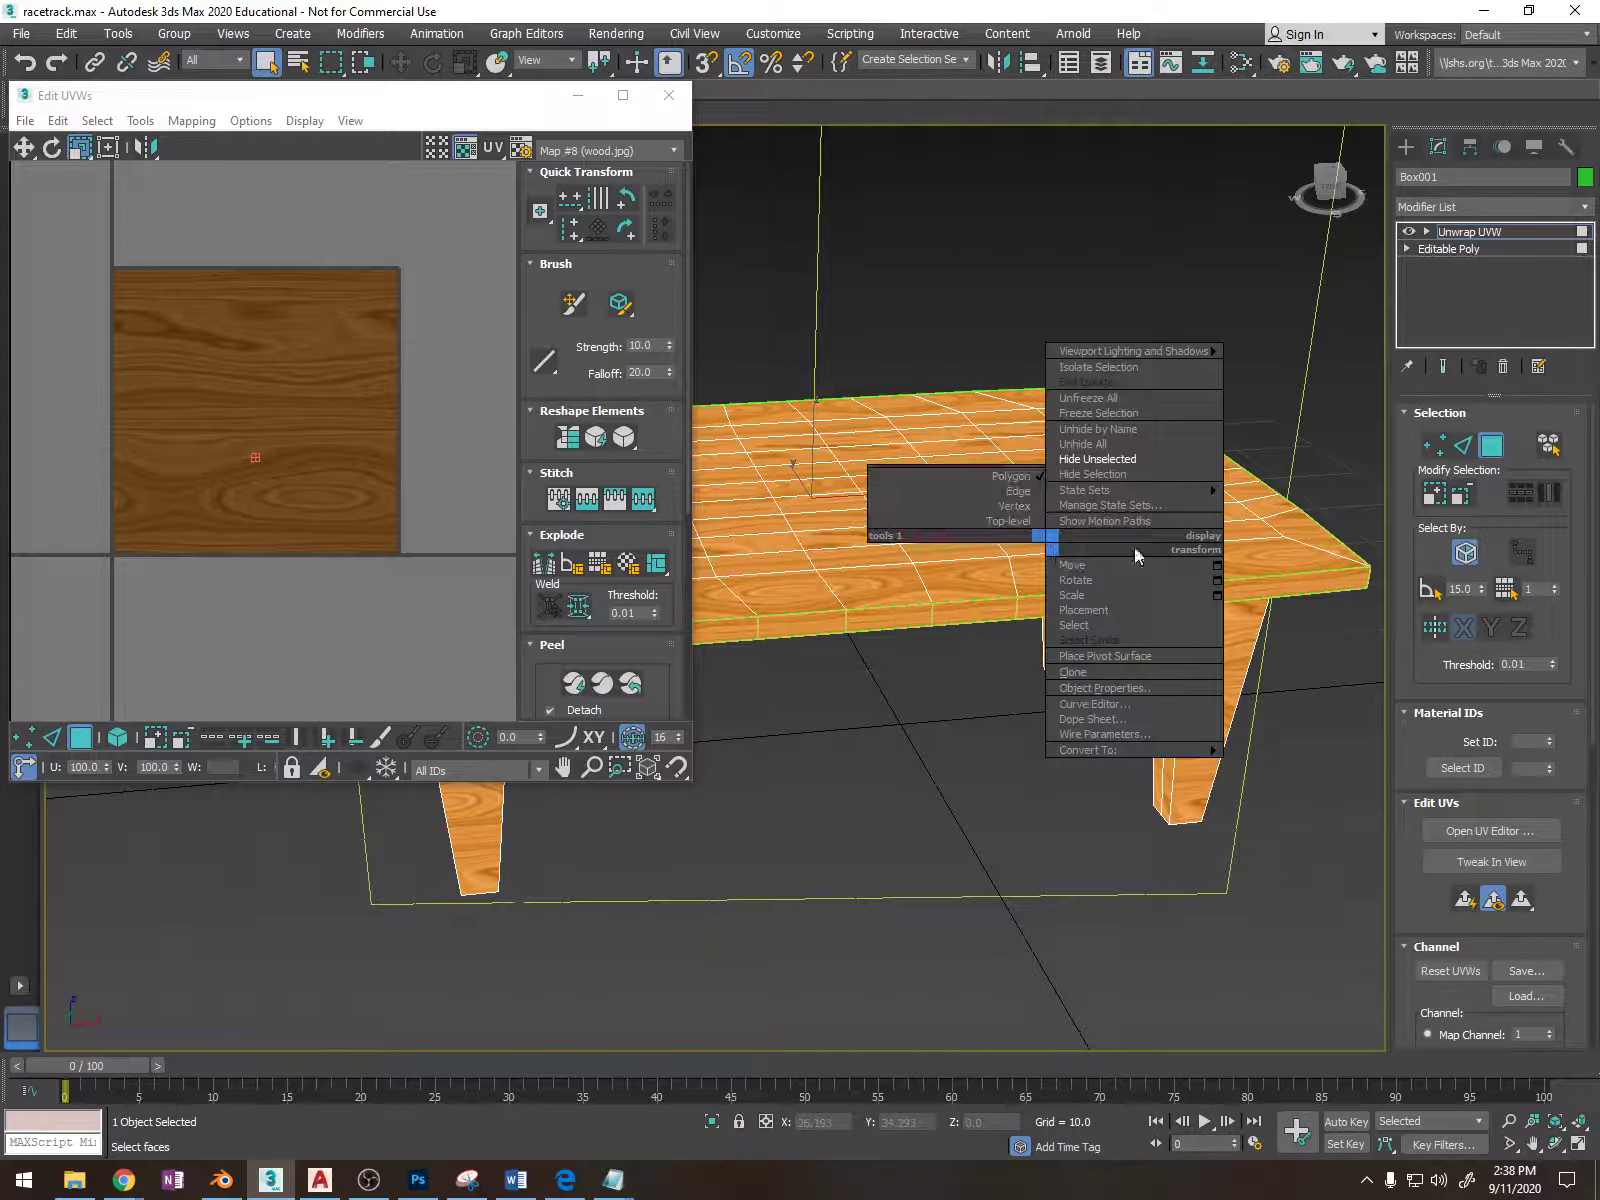
{"action": "mouse_move", "coordinate": [1173, 757]}
{"action": "left_click", "coordinate": [1294, 767]}
Inspect the wood texture on the whole table from several angles with edged faces hidden and shown.
{"action": "middle_click_drag", "start_coordinate": [836, 668], "coordinate": [1039, 645], "text": "alt"}
{"action": "key", "text": "F4"}
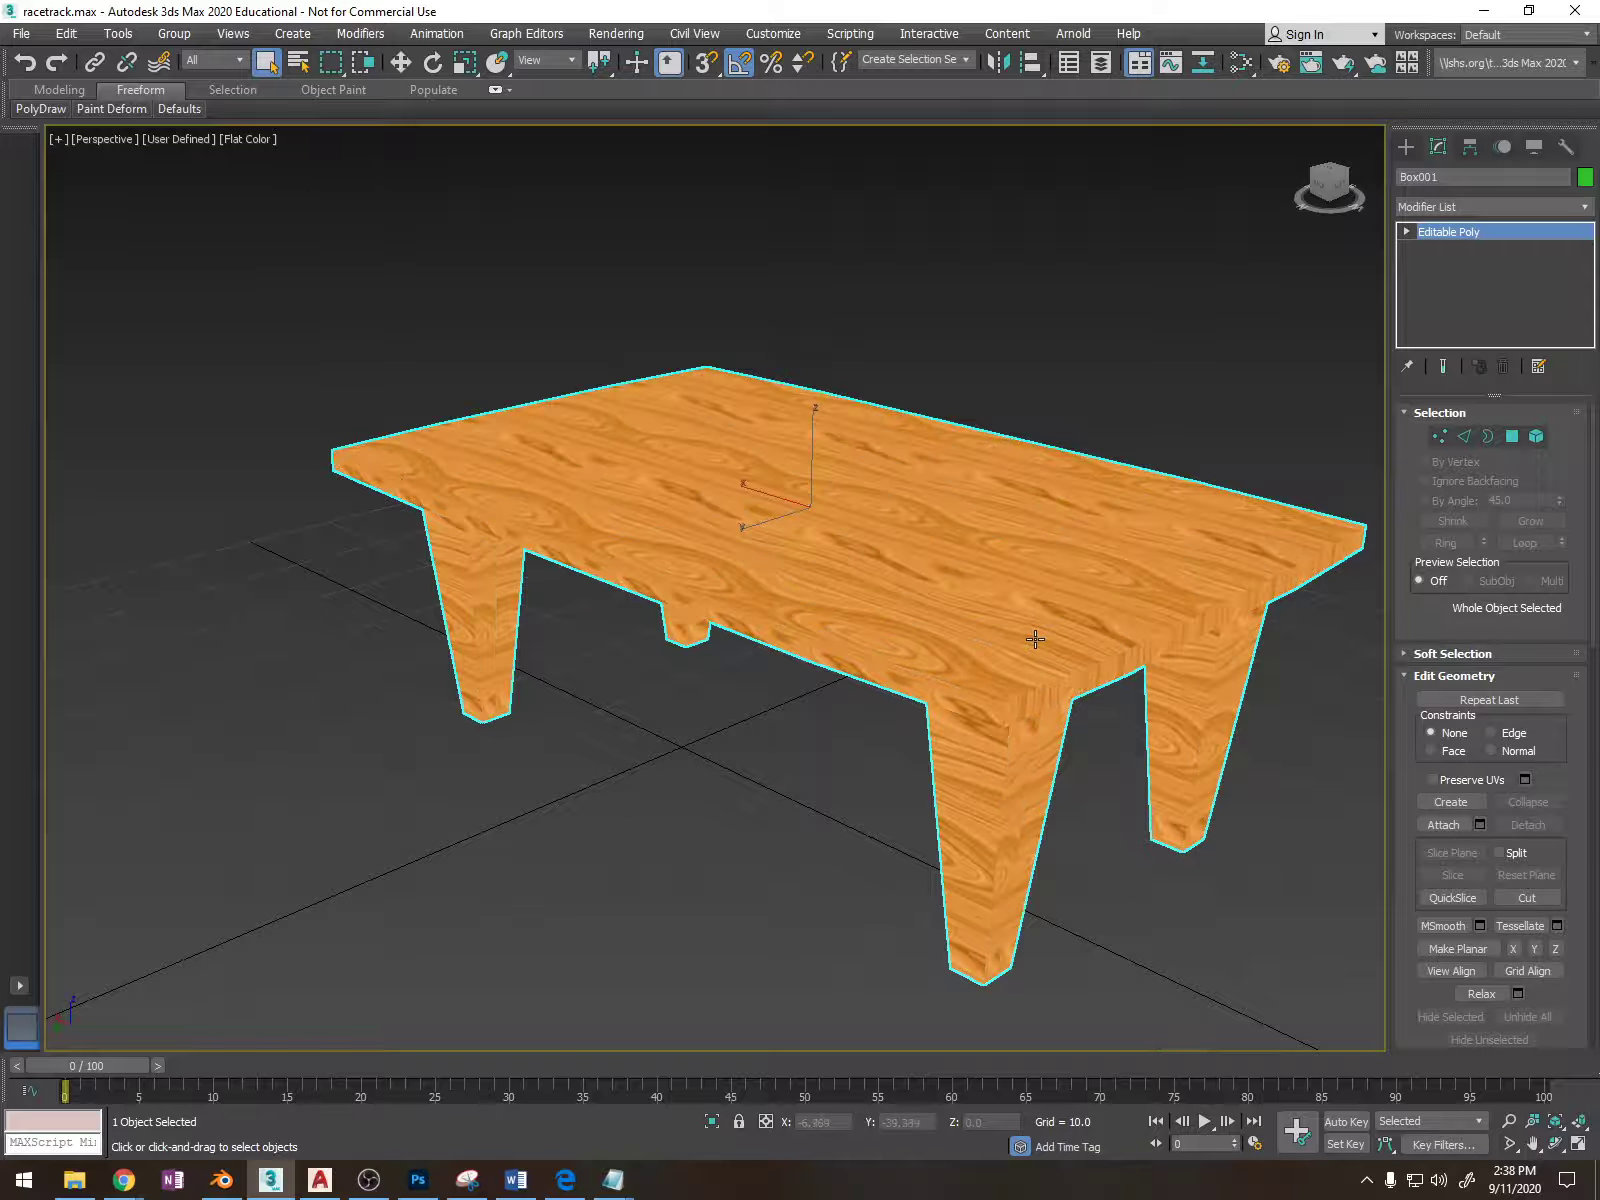
{"action": "key", "text": "F4"}
{"action": "key", "text": "F4"}
{"action": "middle_click_drag", "start_coordinate": [1028, 633], "coordinate": [836, 664], "text": "alt"}
{"action": "scroll", "coordinate": [1218, 665], "scroll_direction": "down", "scroll_amount": 3}
{"action": "key", "text": "F4"}
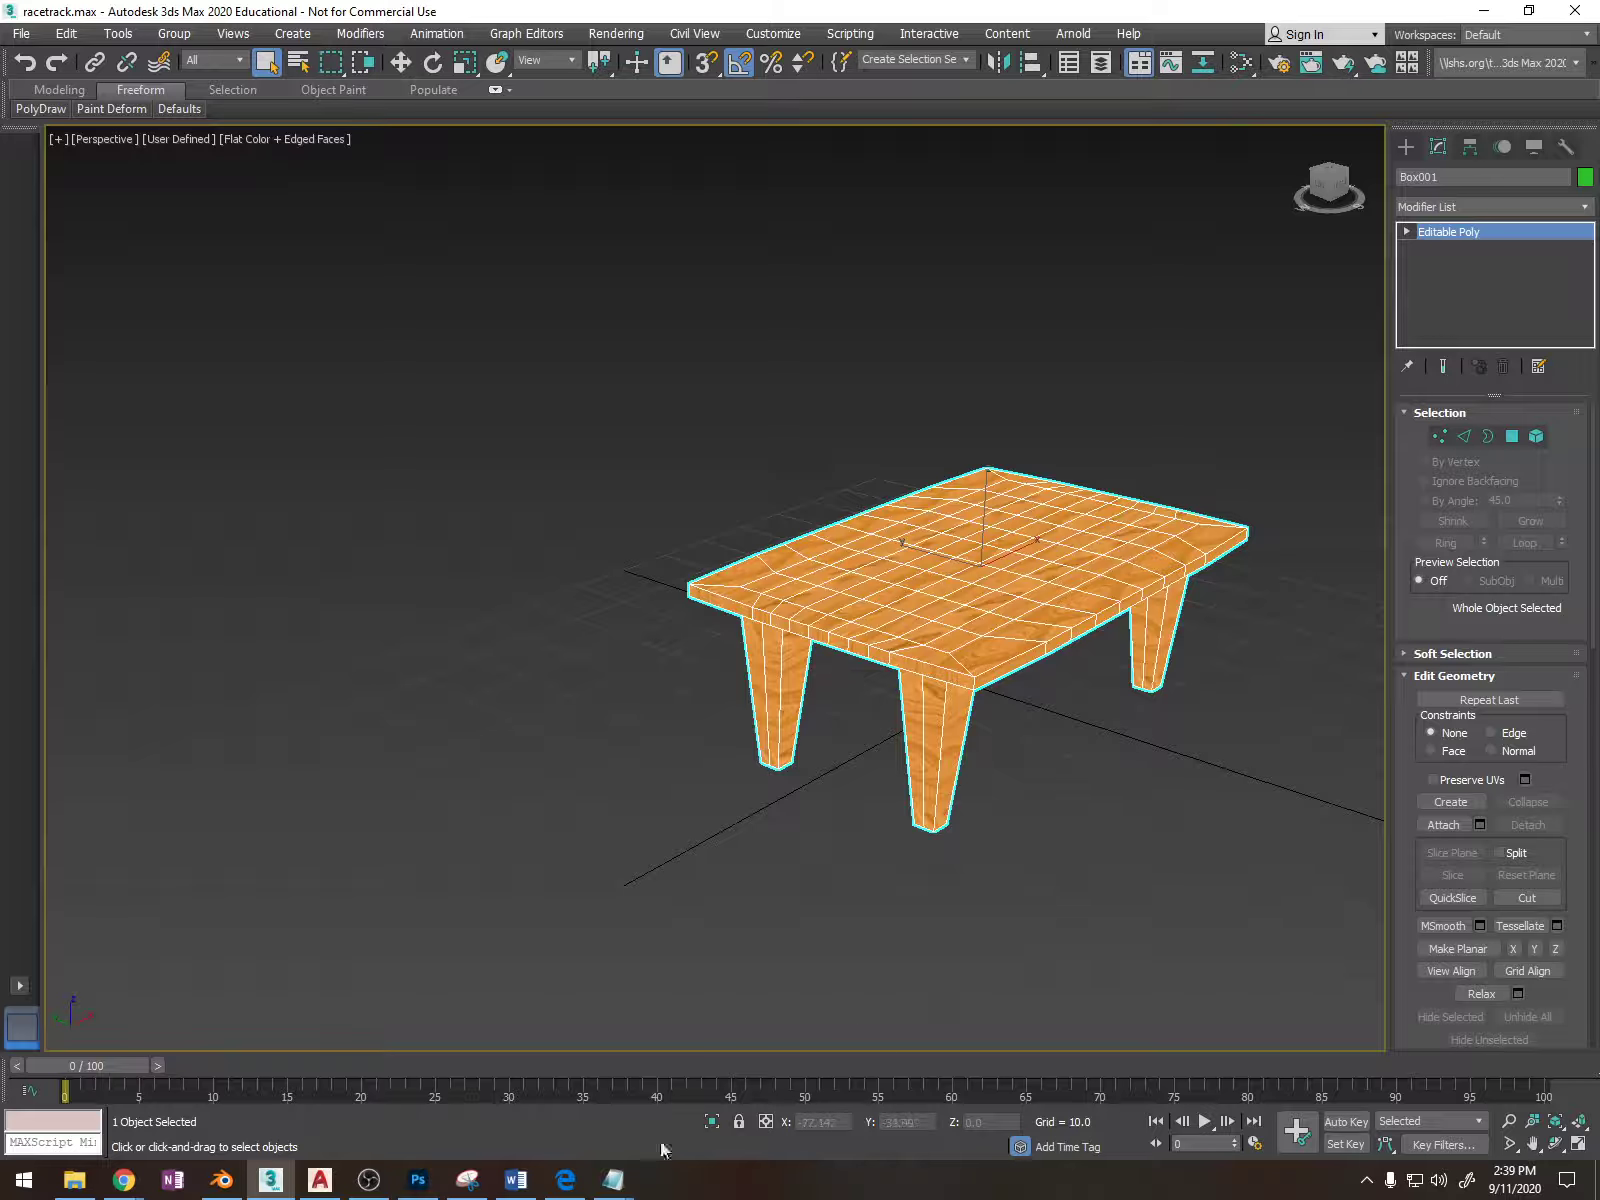